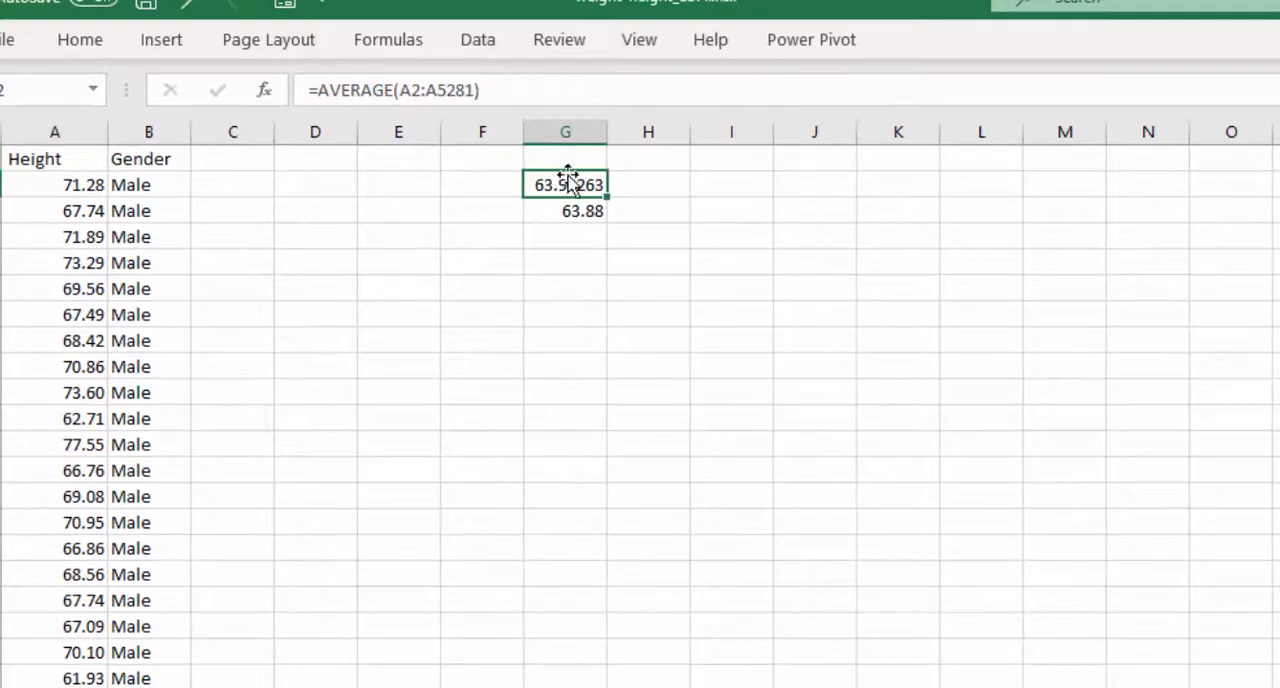
- Compare the average and median height formulas in G2 and G3, and look through the Height and Gender columns
left_click(557, 210)
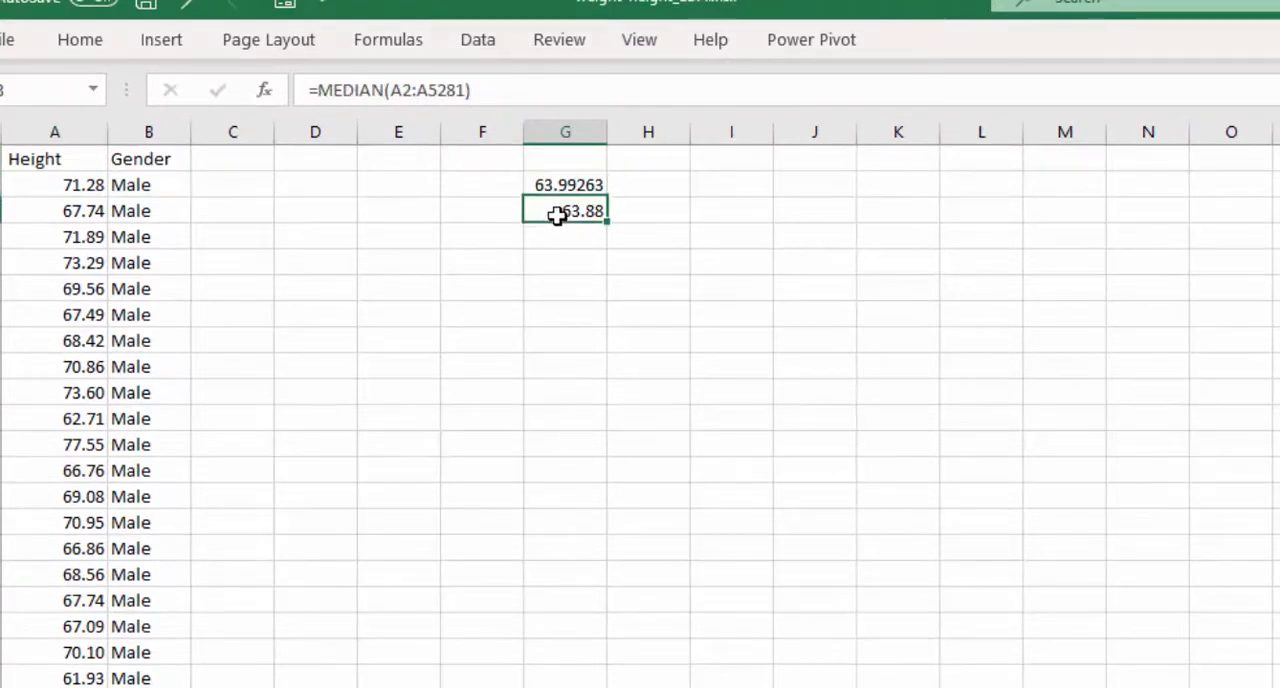
left_click(554, 189)
left_click(560, 211)
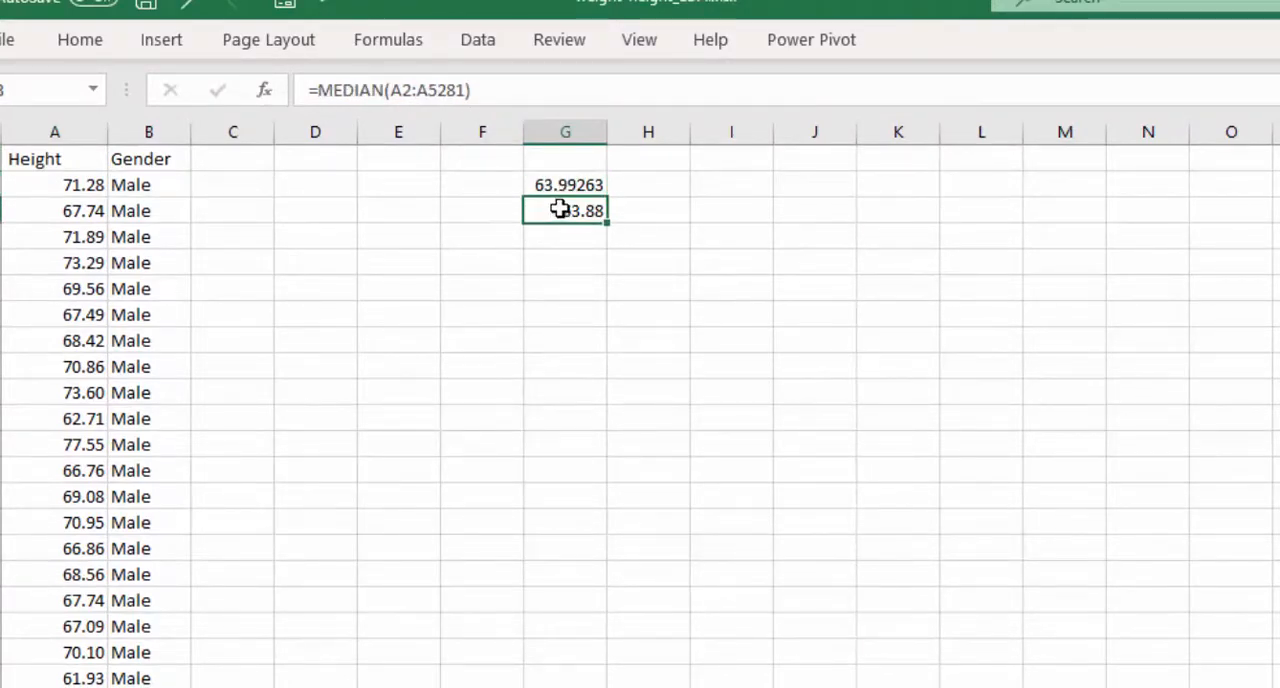
left_click(568, 185)
left_click(565, 209)
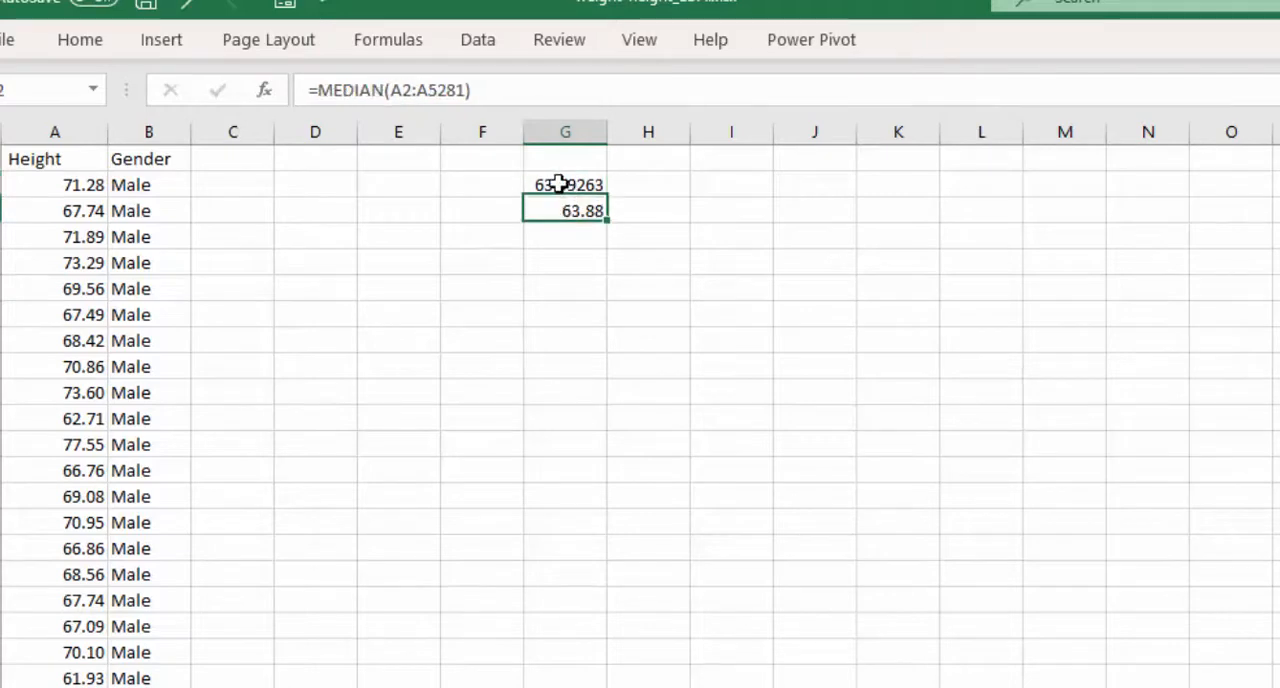
left_click(561, 184)
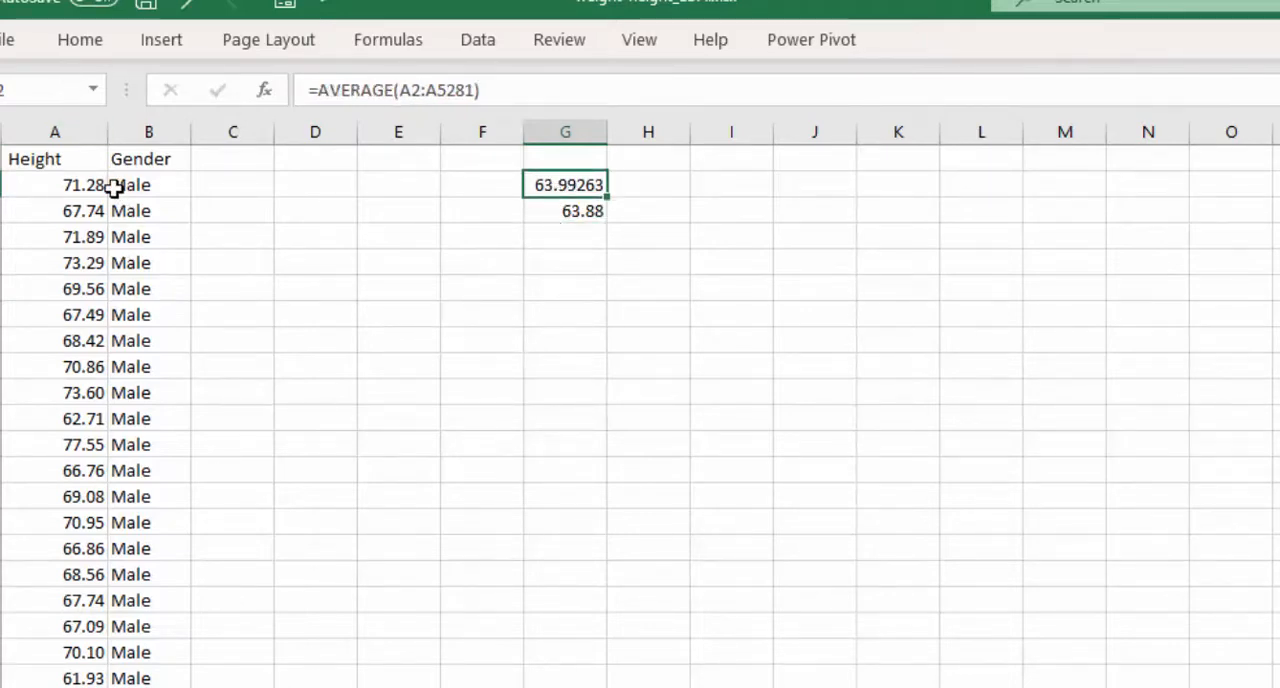
left_click_drag(22, 157, 146, 160)
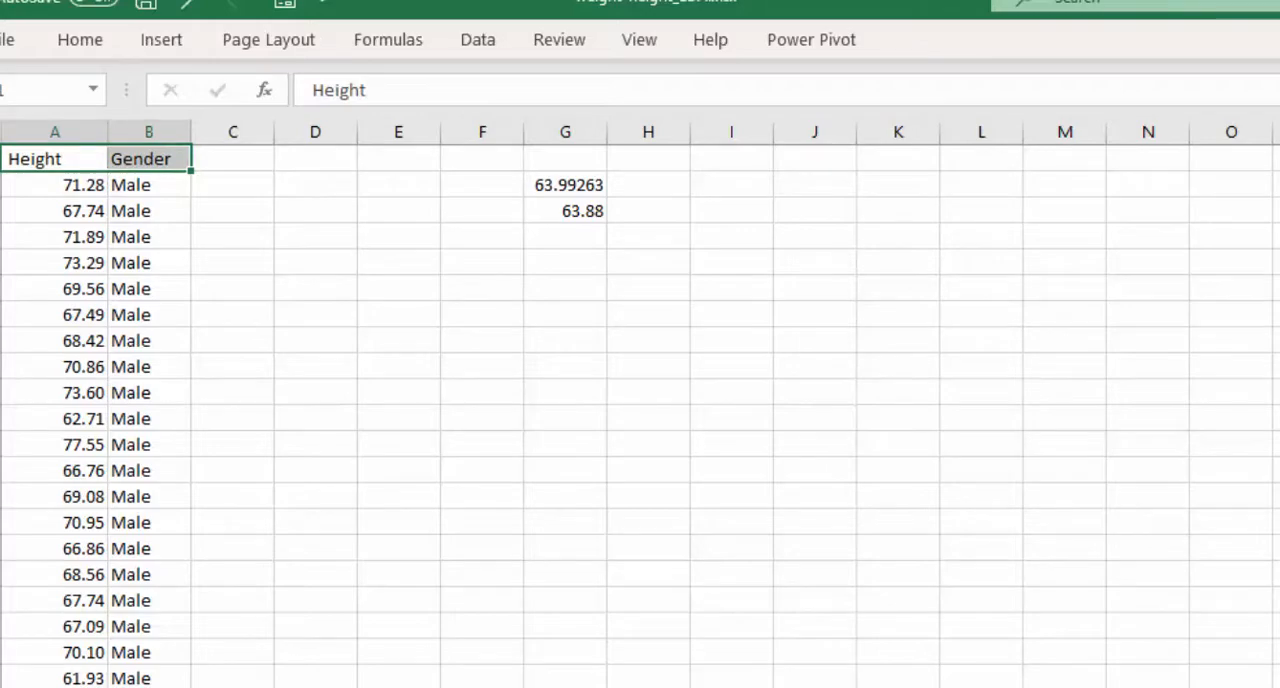
scroll(640, 416, "down", 15)
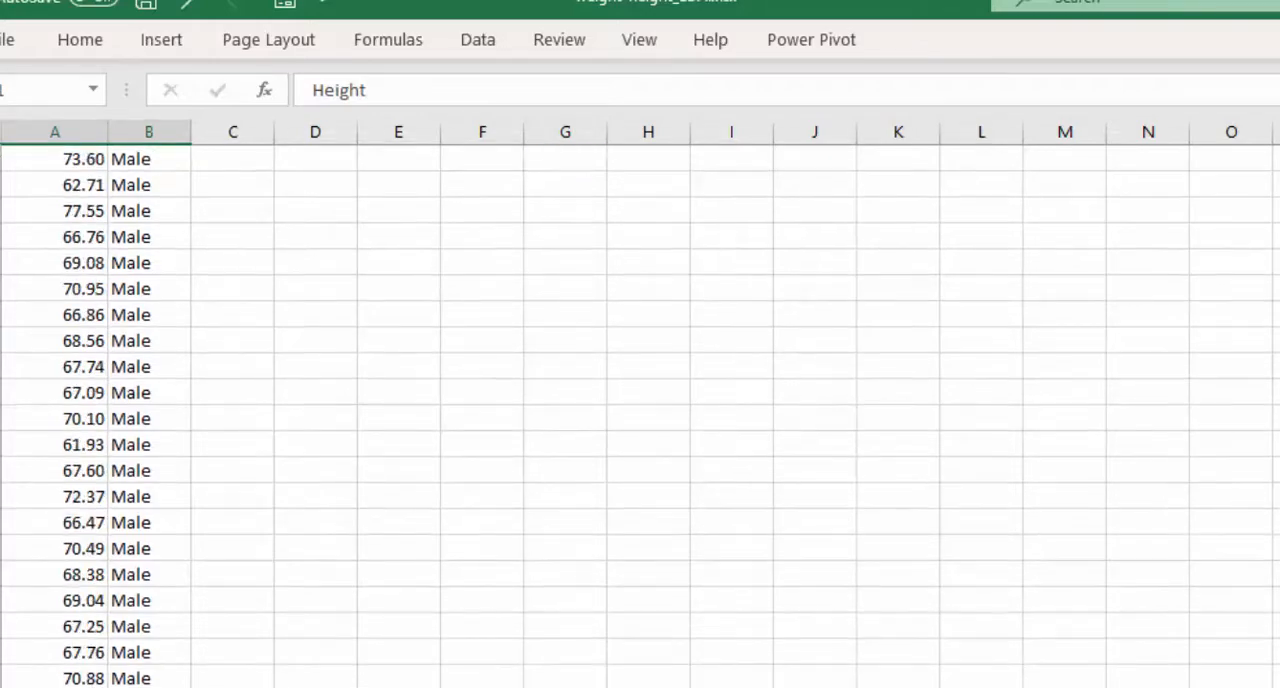
scroll(640, 416, "down", 3)
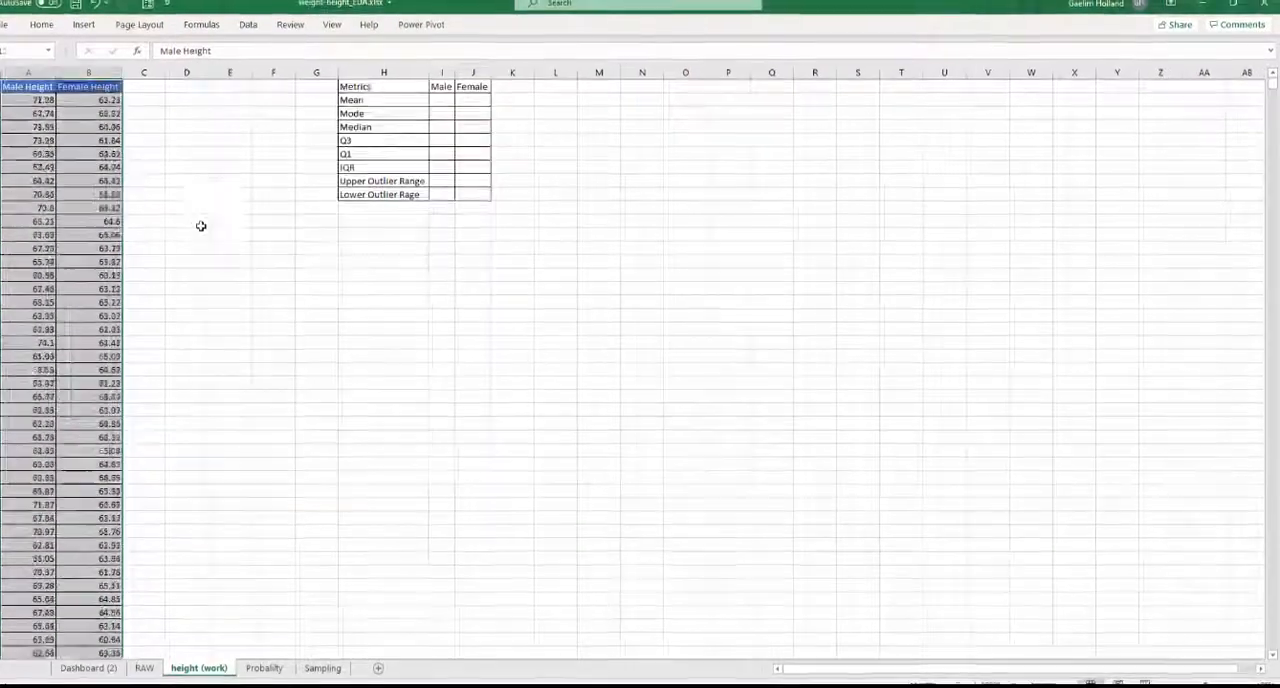
- Apply the blue cell style to the Metrics, Male and Female header cells on the height (work) sheet
left_click(199, 219)
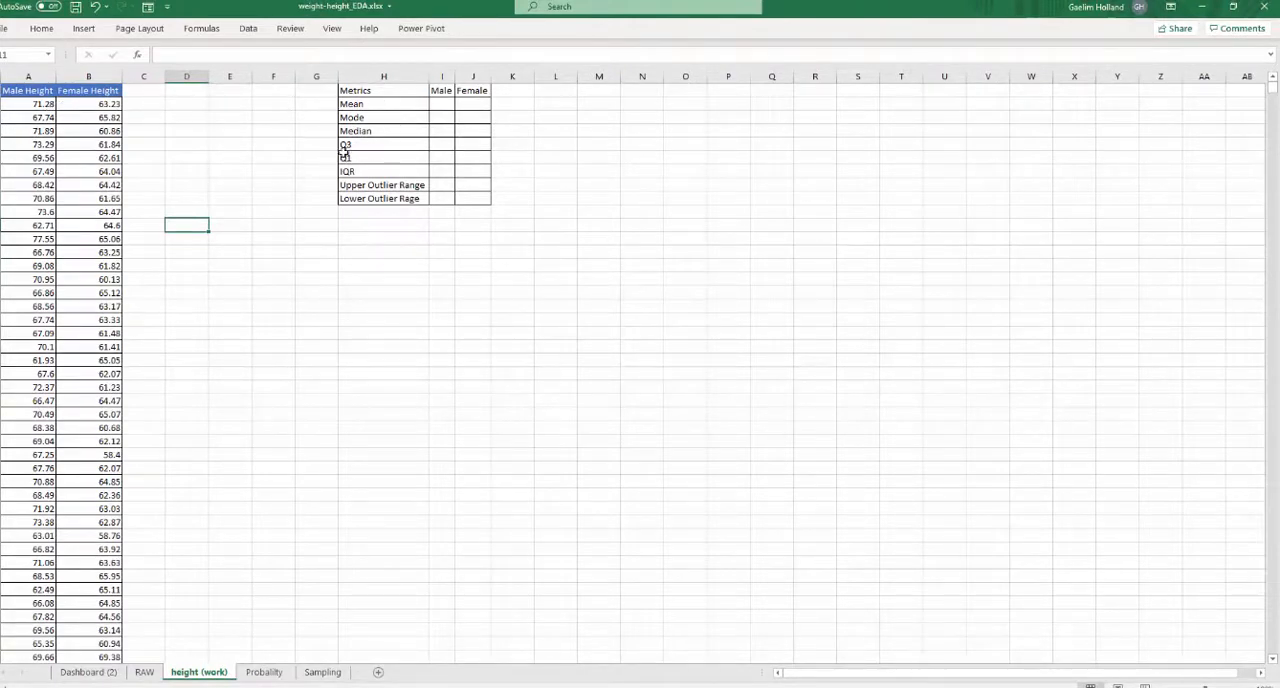
left_click_drag(351, 90, 460, 90)
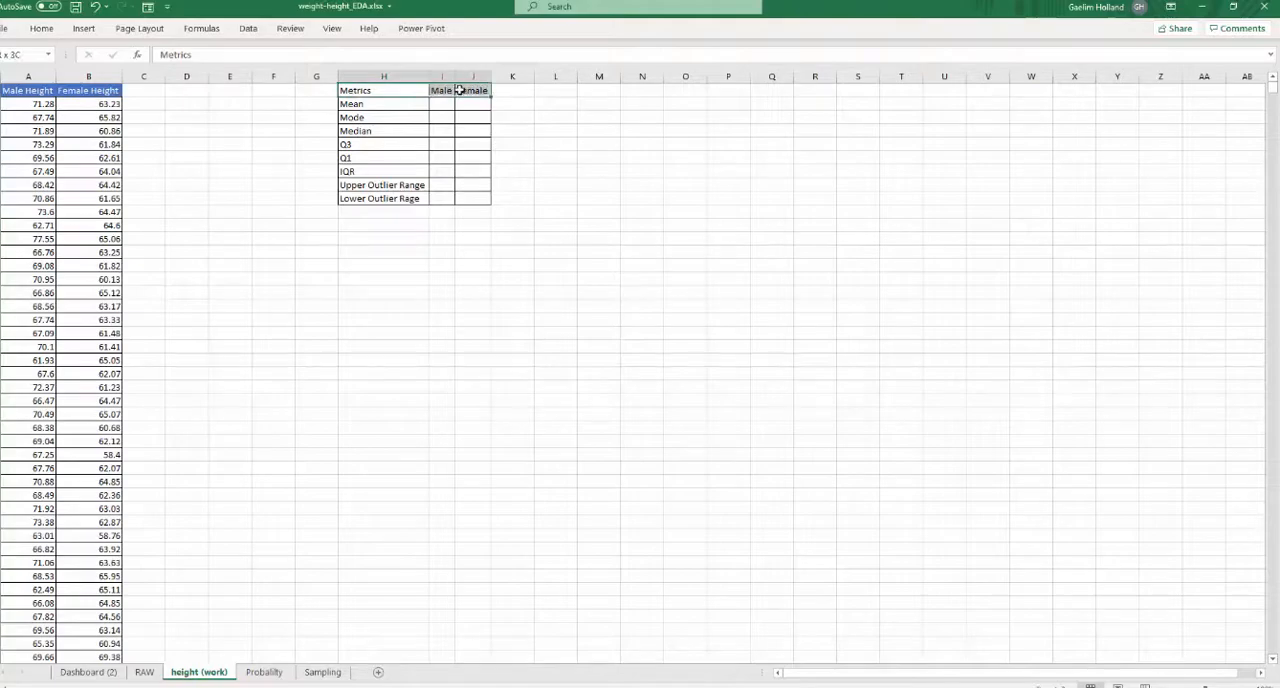
left_click(50, 31)
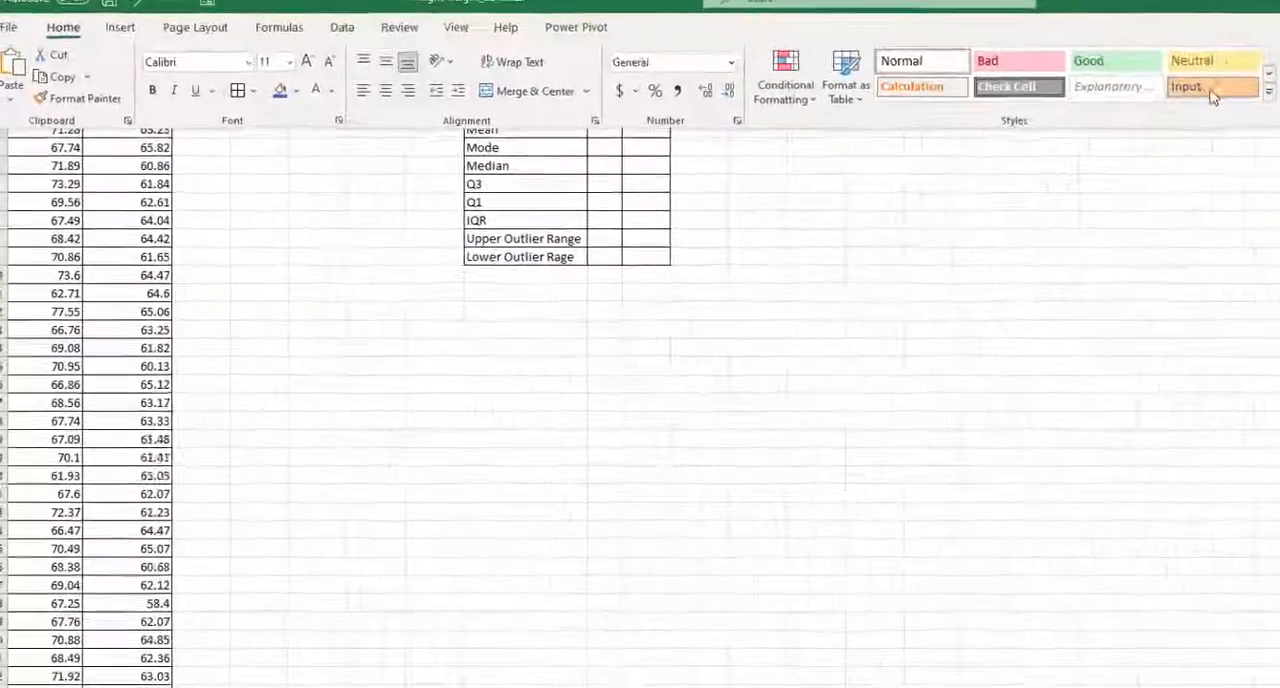
left_click(934, 76)
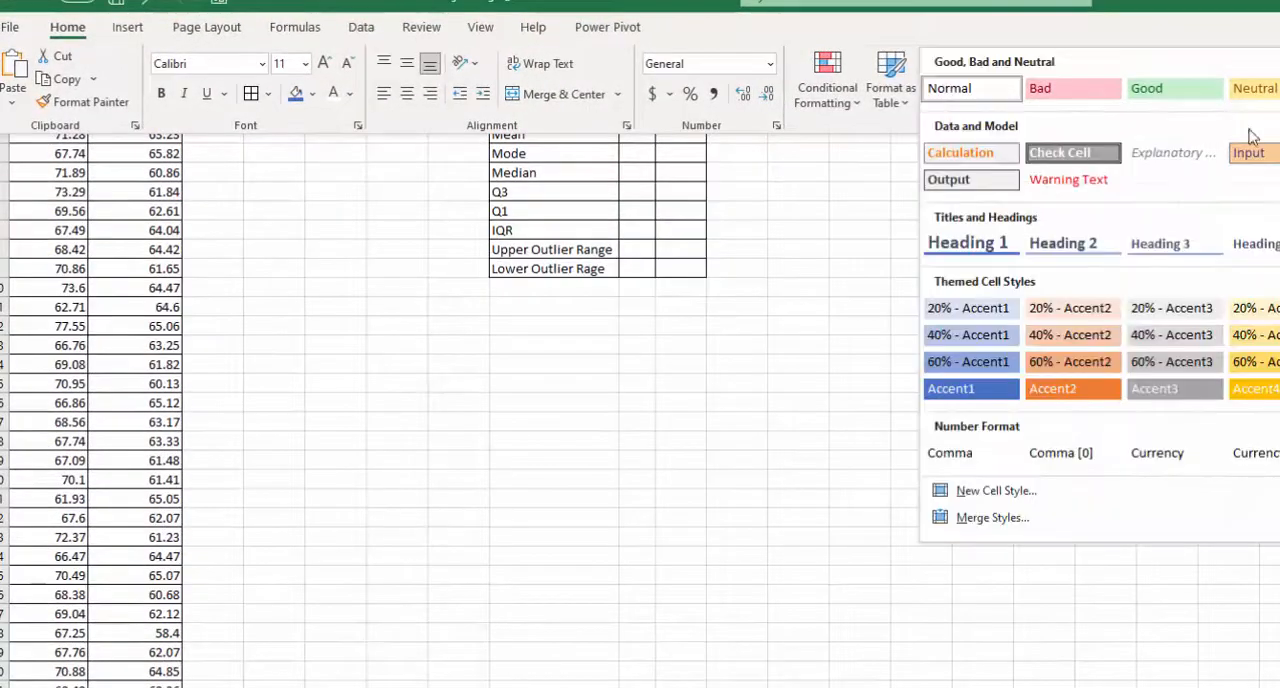
left_click(950, 388)
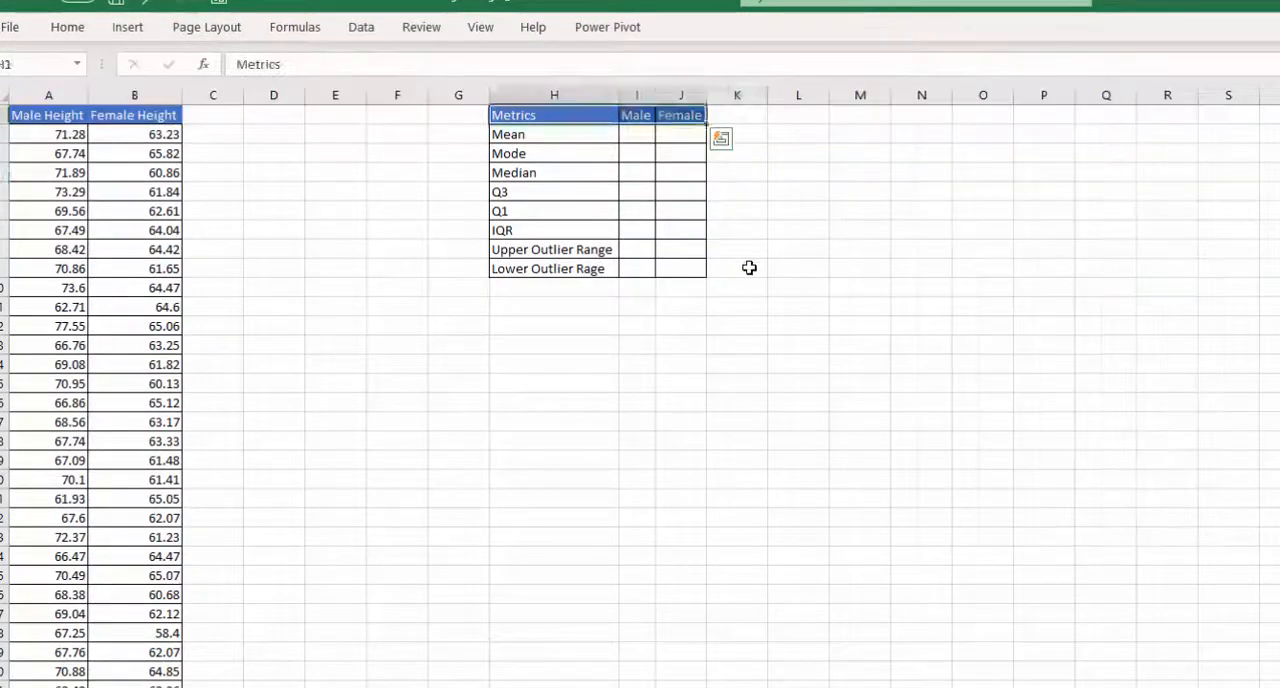
left_click(748, 266)
- Calculate the male mean height in I2 with an AVERAGE formula over A2:A5001
left_click(627, 133)
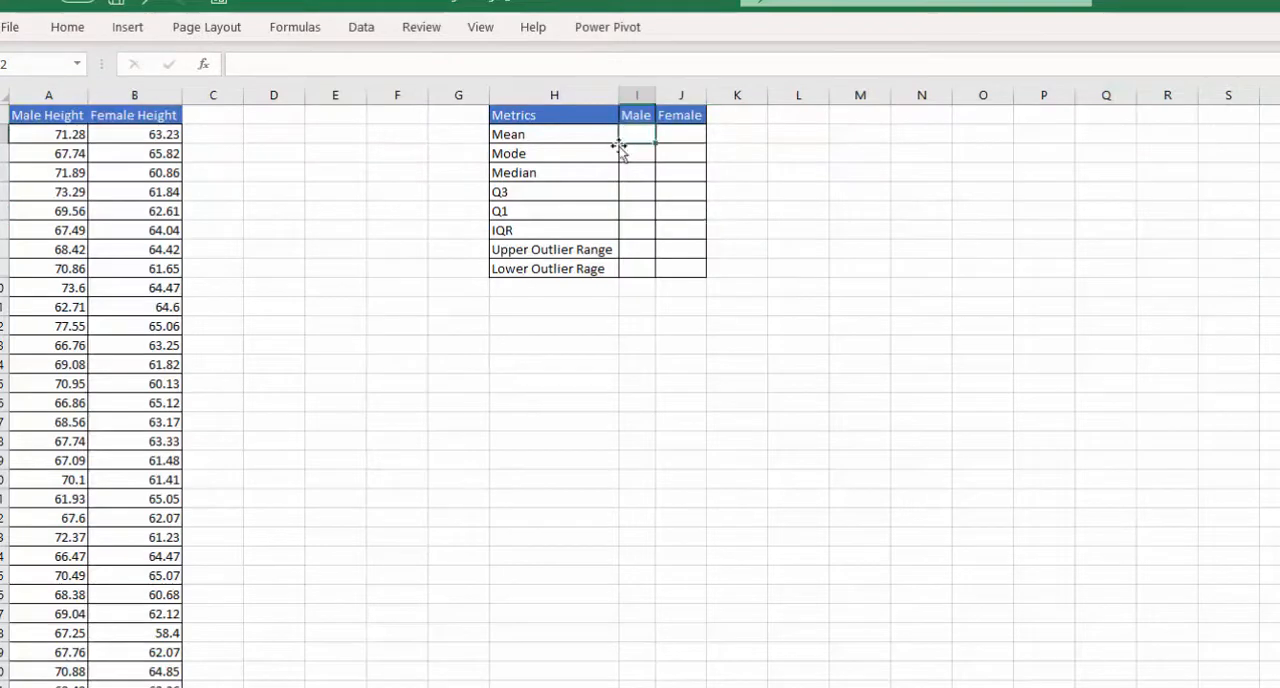
type("=avera")
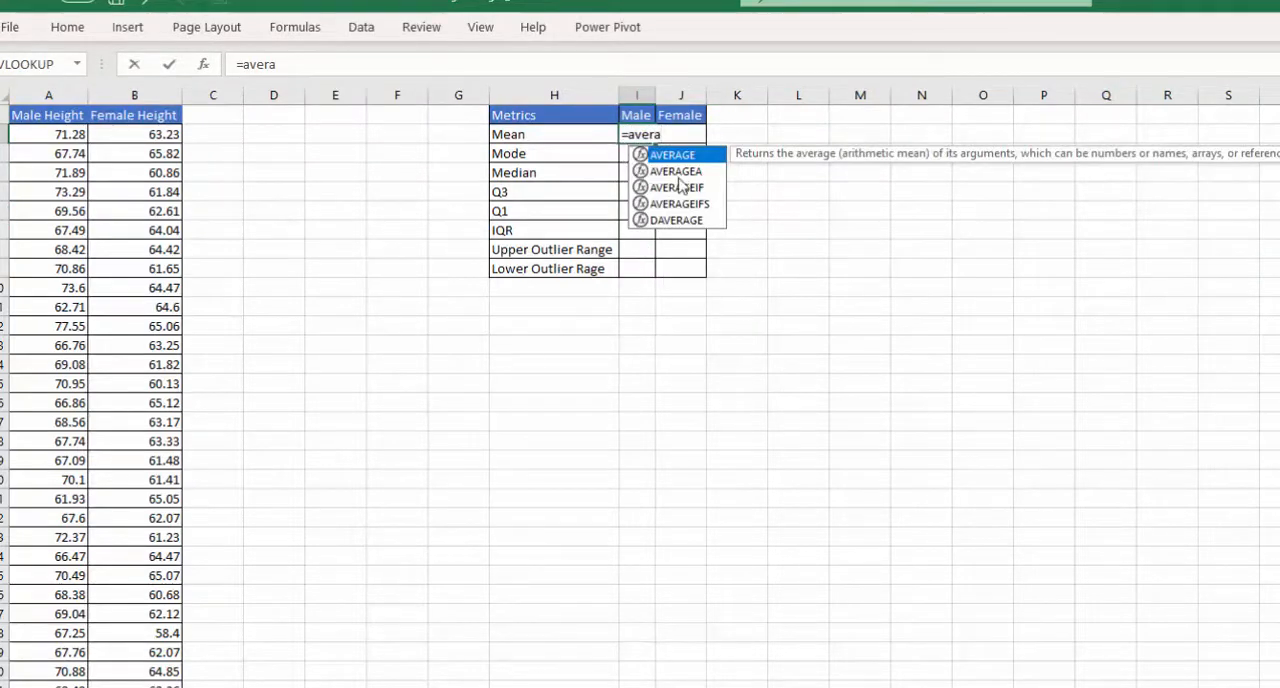
double_click(691, 158)
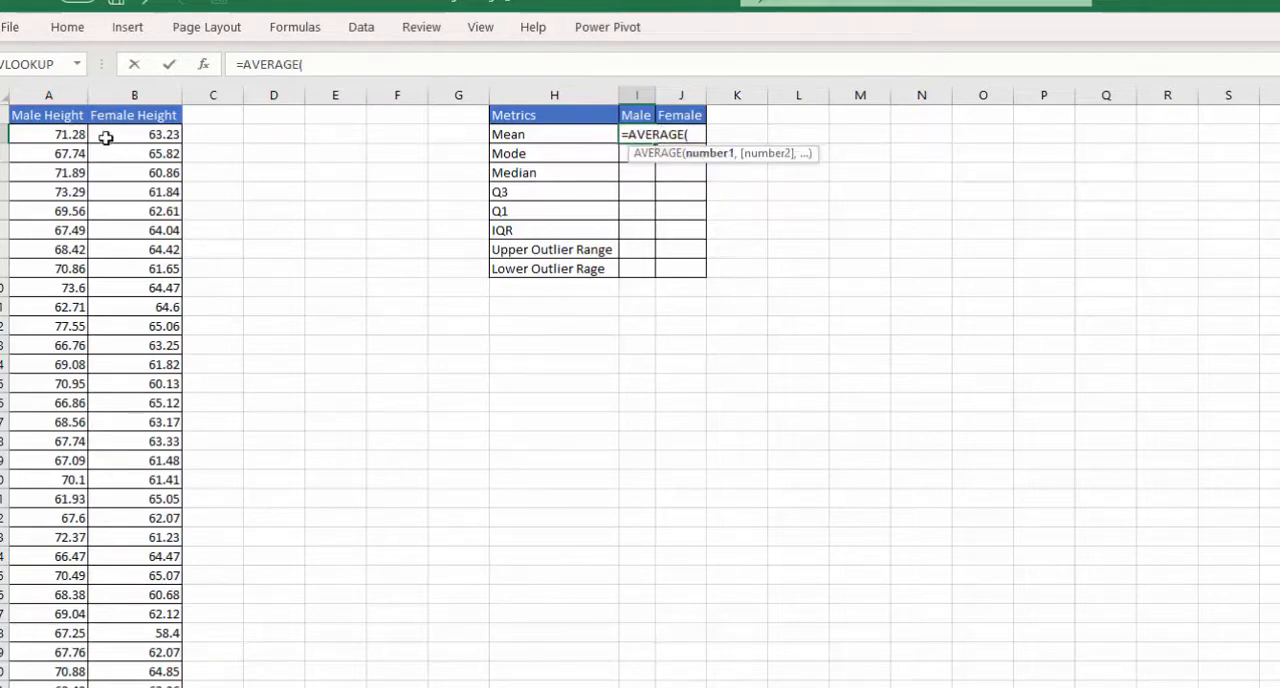
left_click(72, 134)
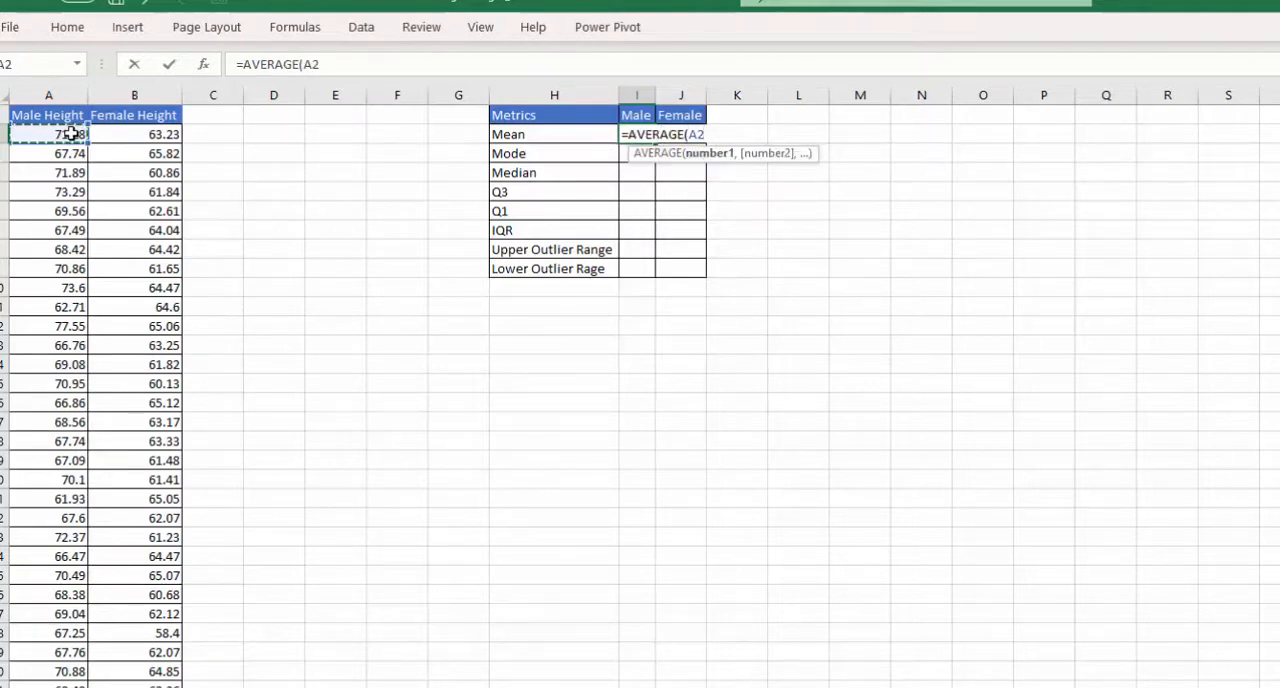
key("ctrl+shift+Down")
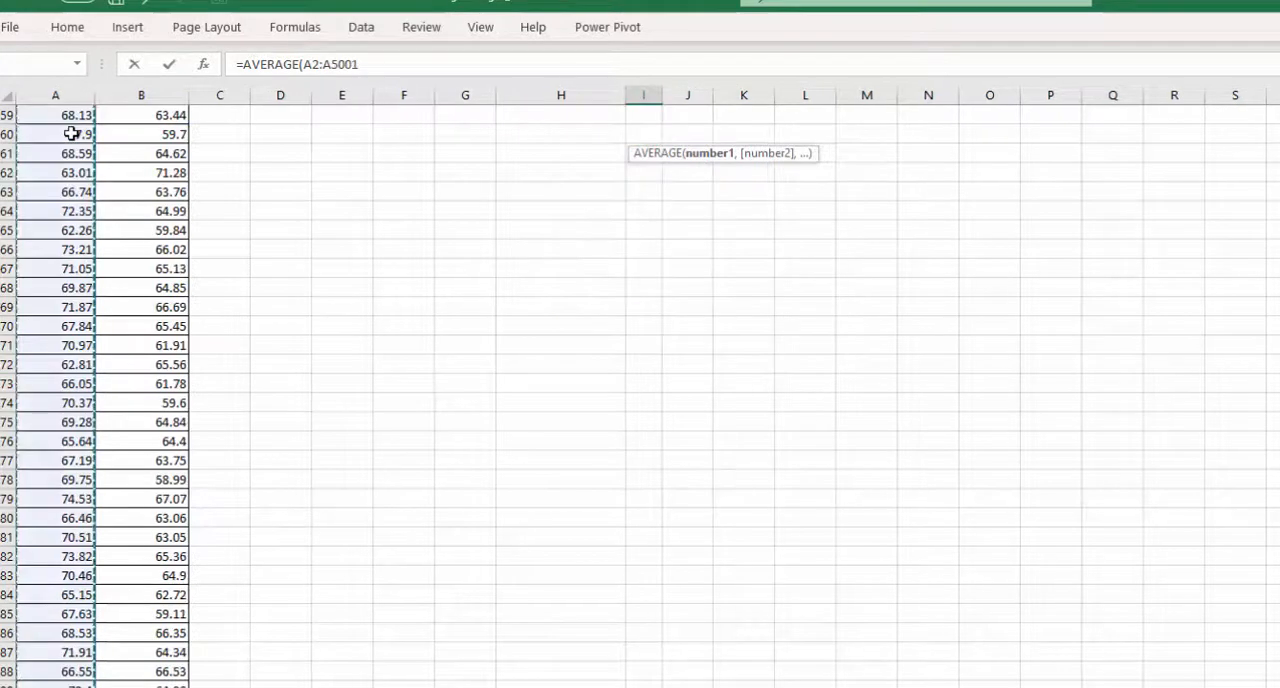
key("Return")
scroll(848, 376, "up", 1)
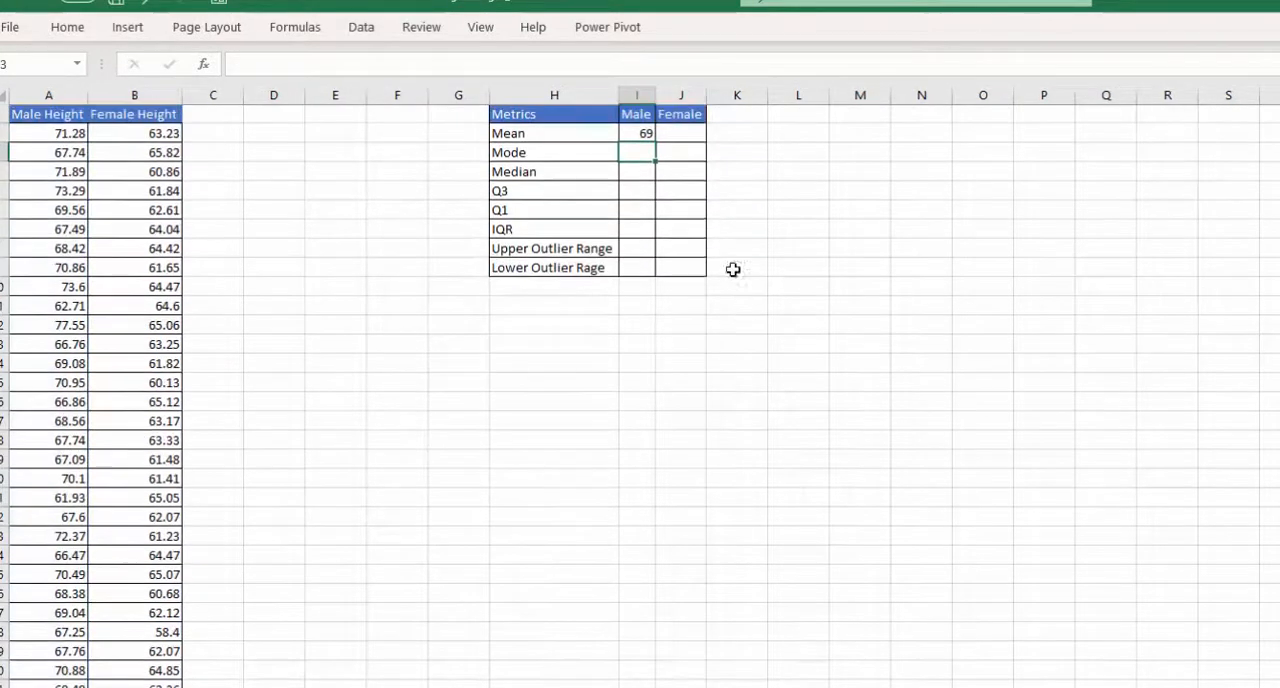
- Copy the male mean formula across to the Female column and autofit the width of column I
left_click(648, 134)
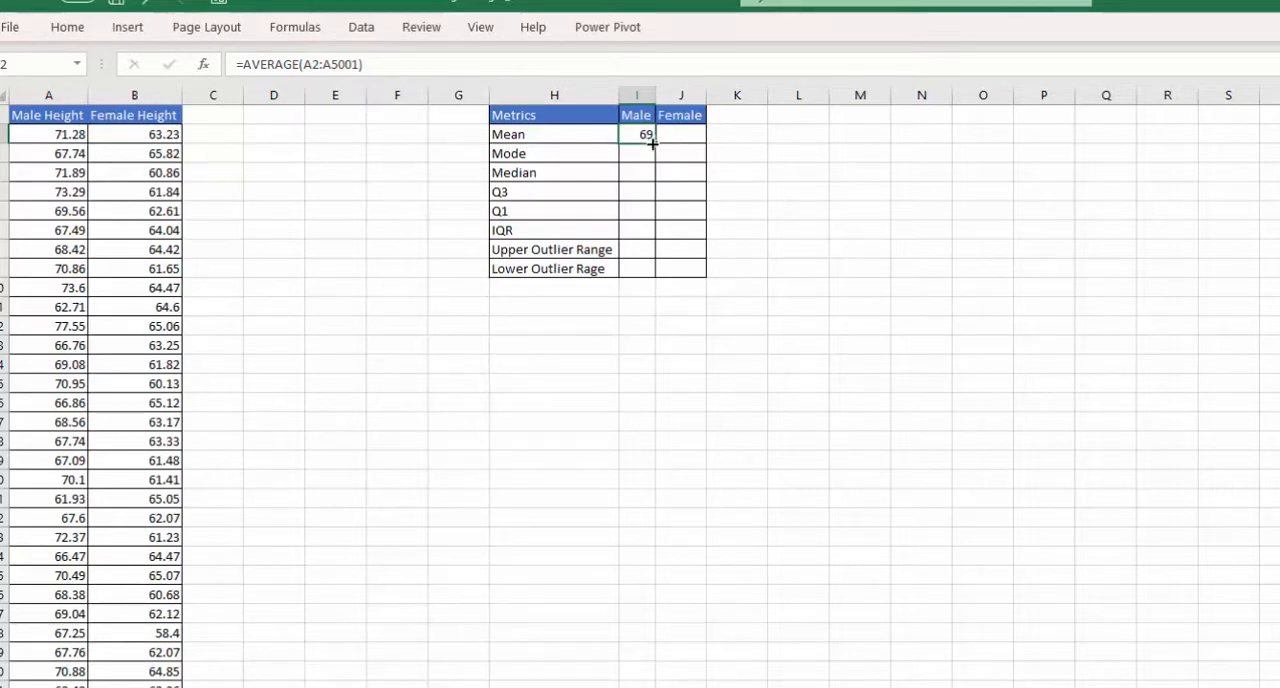
left_click_drag(652, 144, 694, 140)
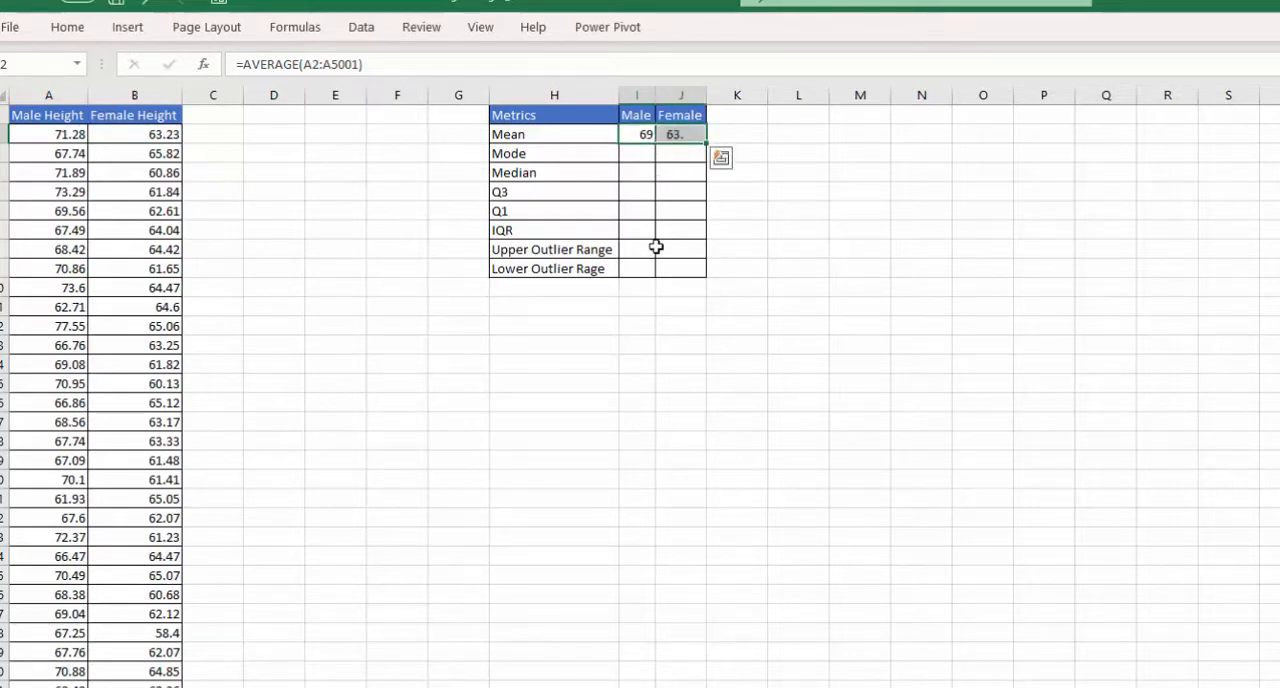
left_click(650, 132)
double_click(656, 91)
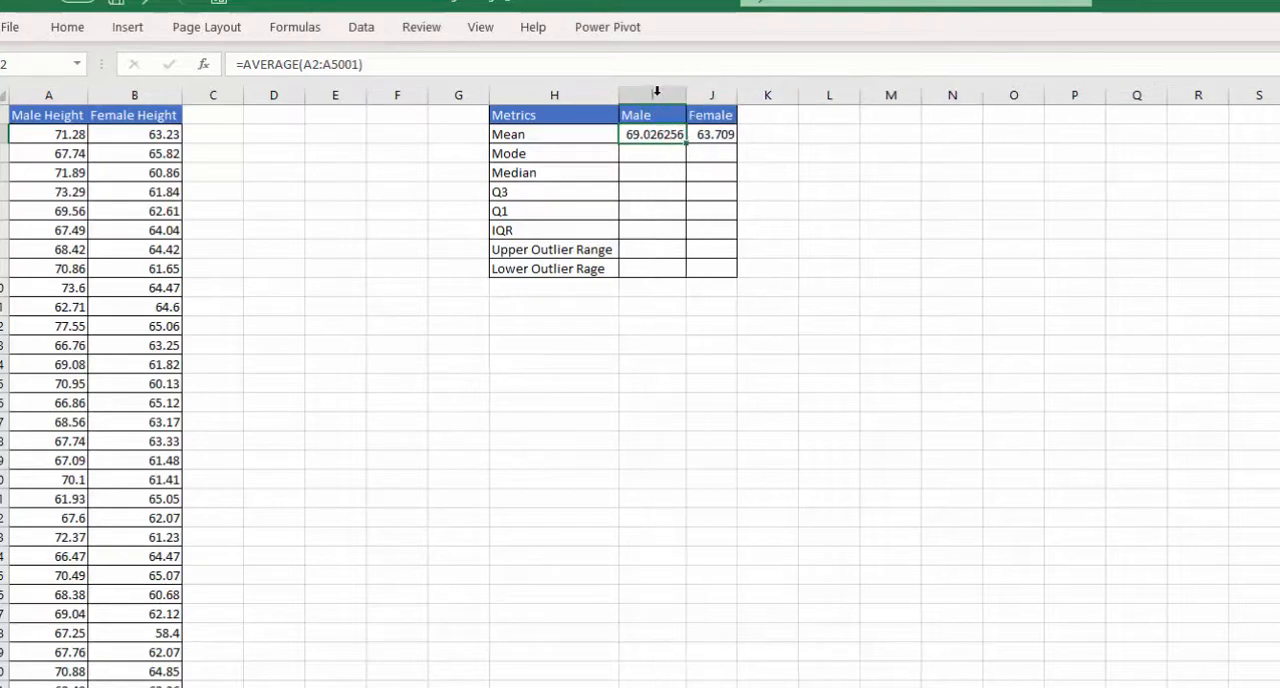
left_click(666, 169)
- Format the male and female means to show two decimal places
left_click(716, 134)
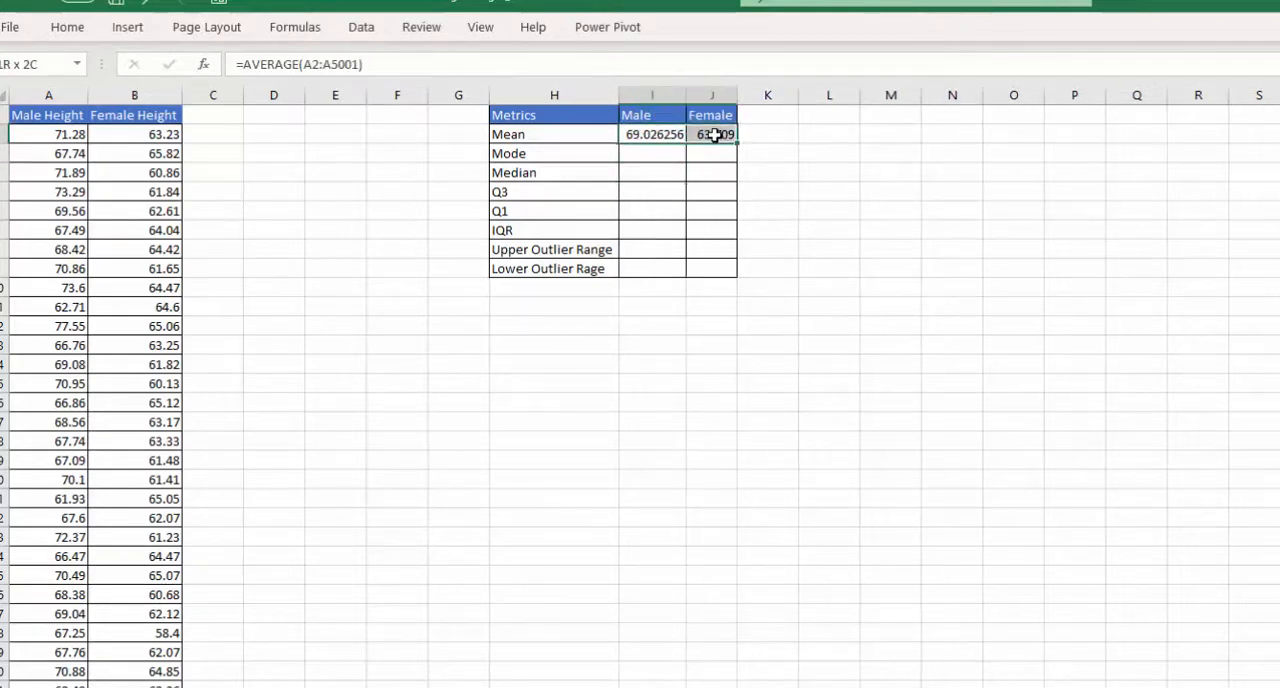
left_click(67, 27)
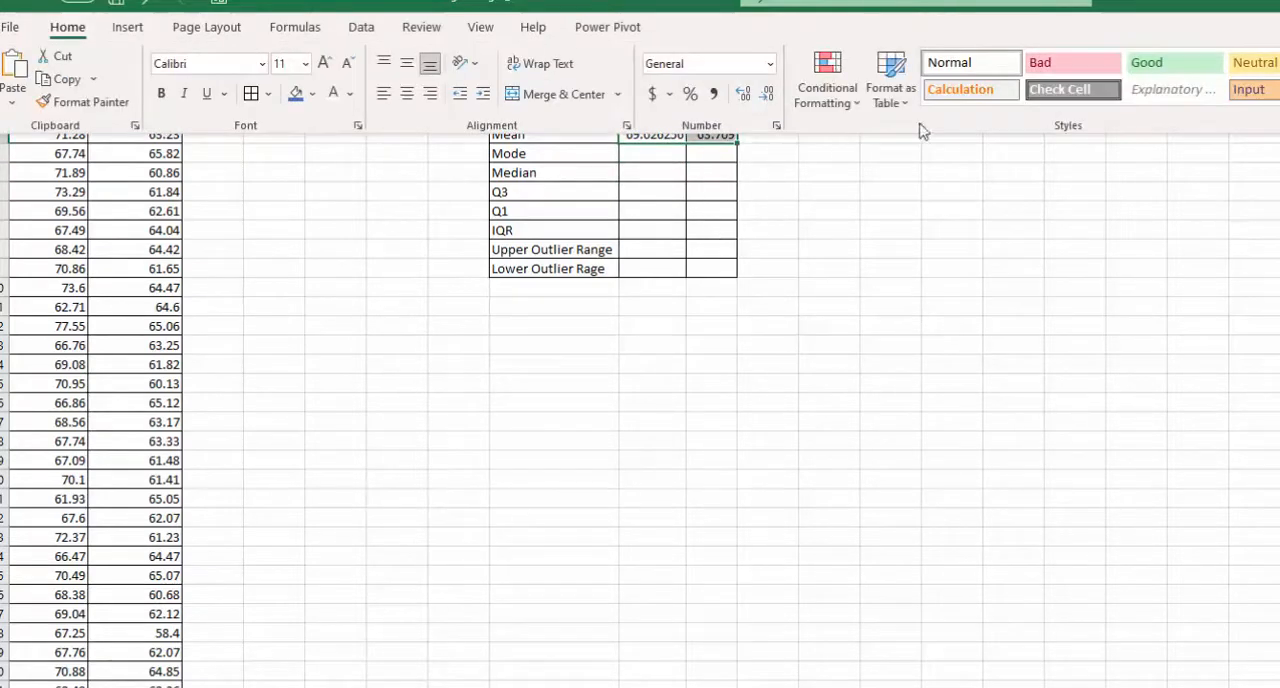
left_click(744, 96)
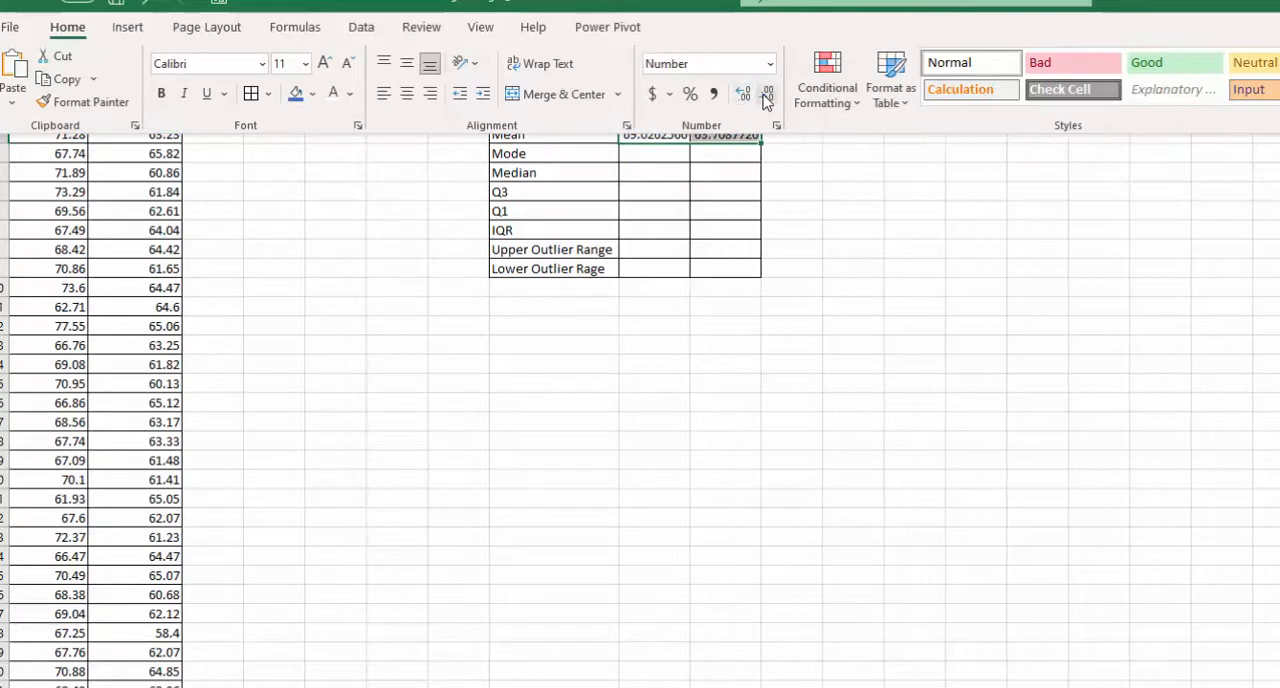
left_click(764, 95)
left_click(766, 96)
left_click(766, 96)
left_click(766, 96)
left_click(766, 96)
left_click(652, 170)
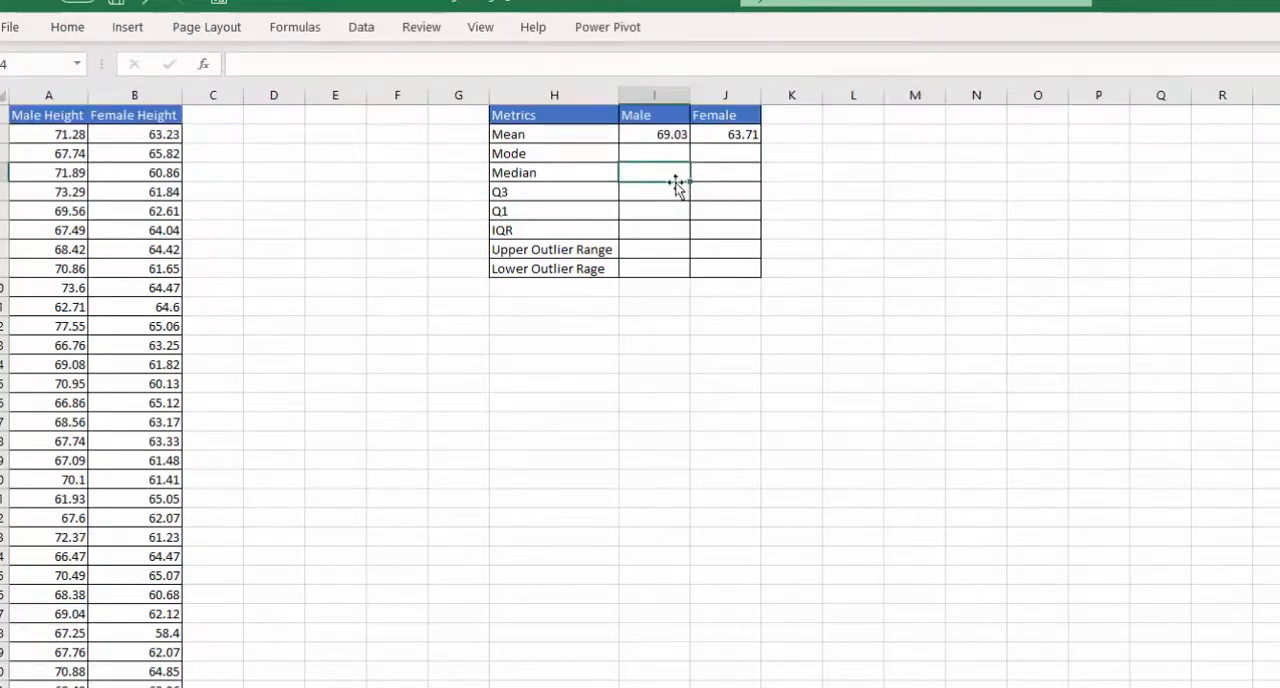
- Calculate the male mode in I3 with a MODE formula over A2:A5001 and extend it to the Female column
left_click(655, 152)
type("=mode")
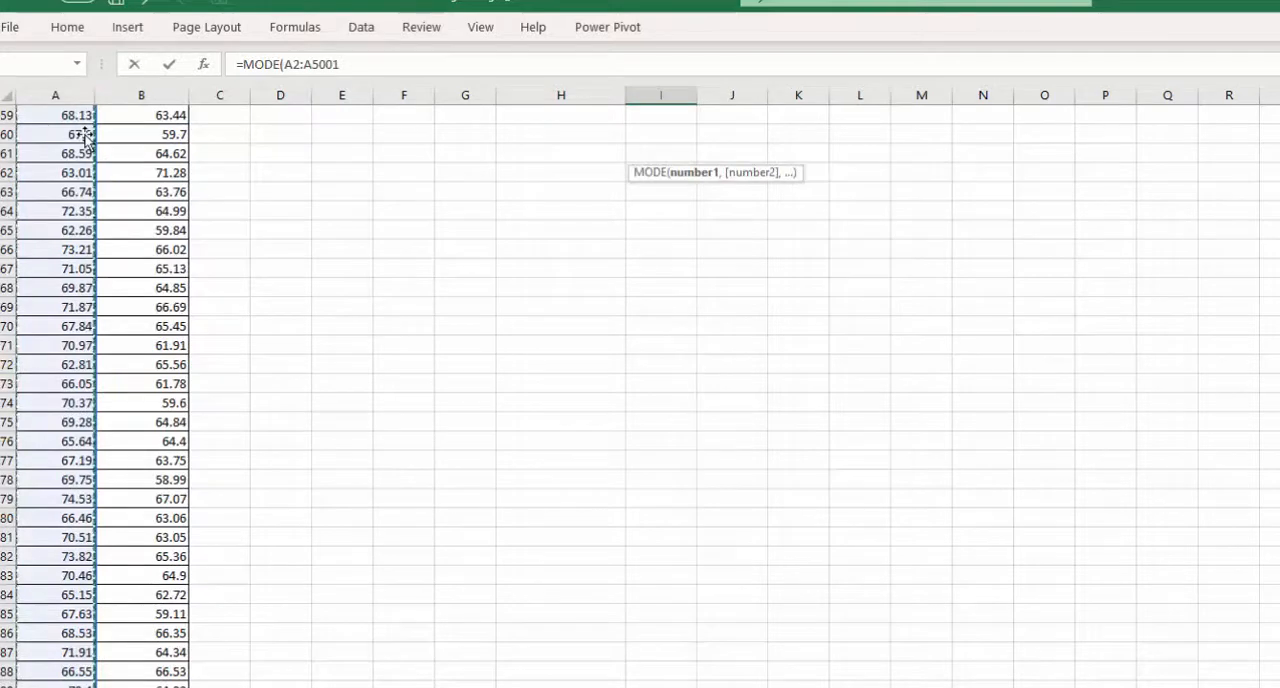
type(")")
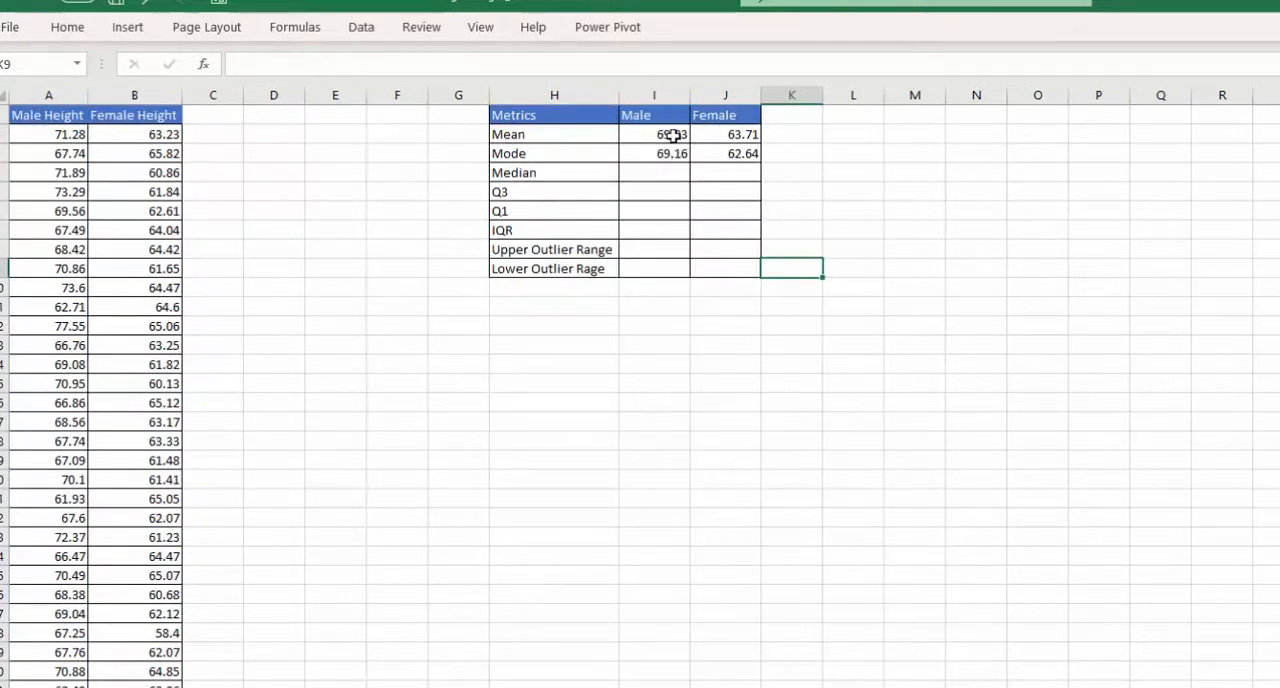
- Calculate the male and female median heights in the Median row using the MEDIAN function
left_click(665, 172)
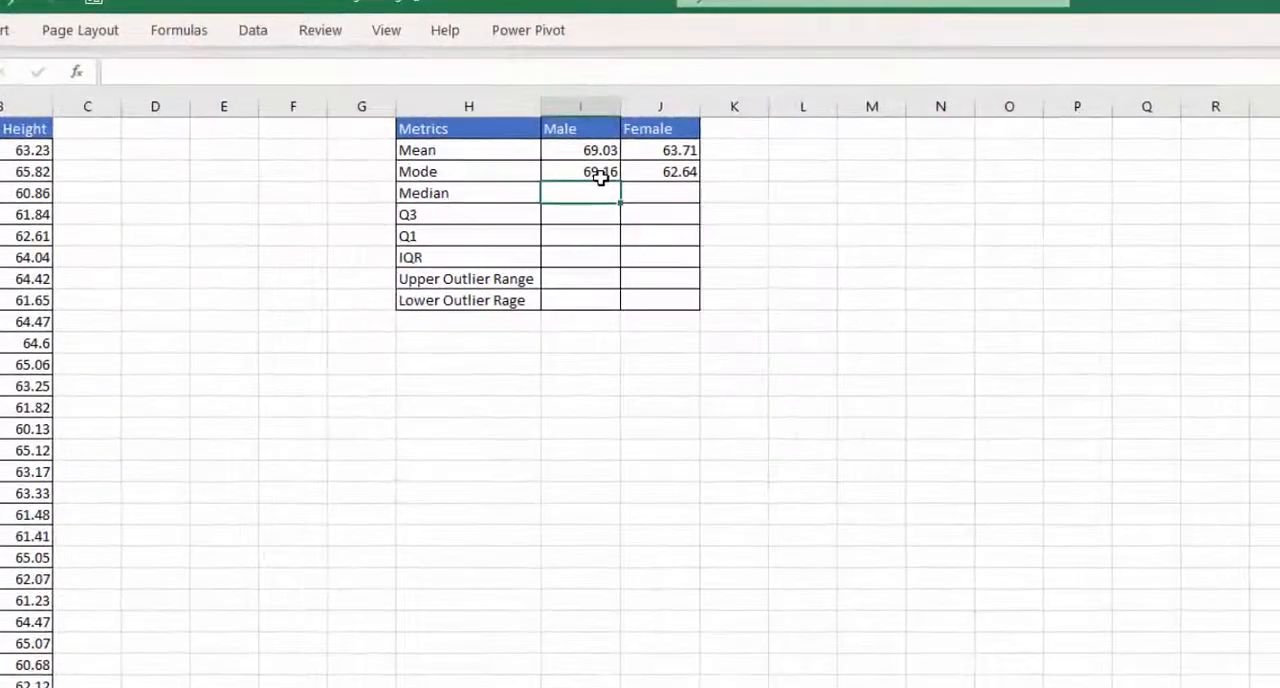
type("=mea")
key("BackSpace")
type("d")
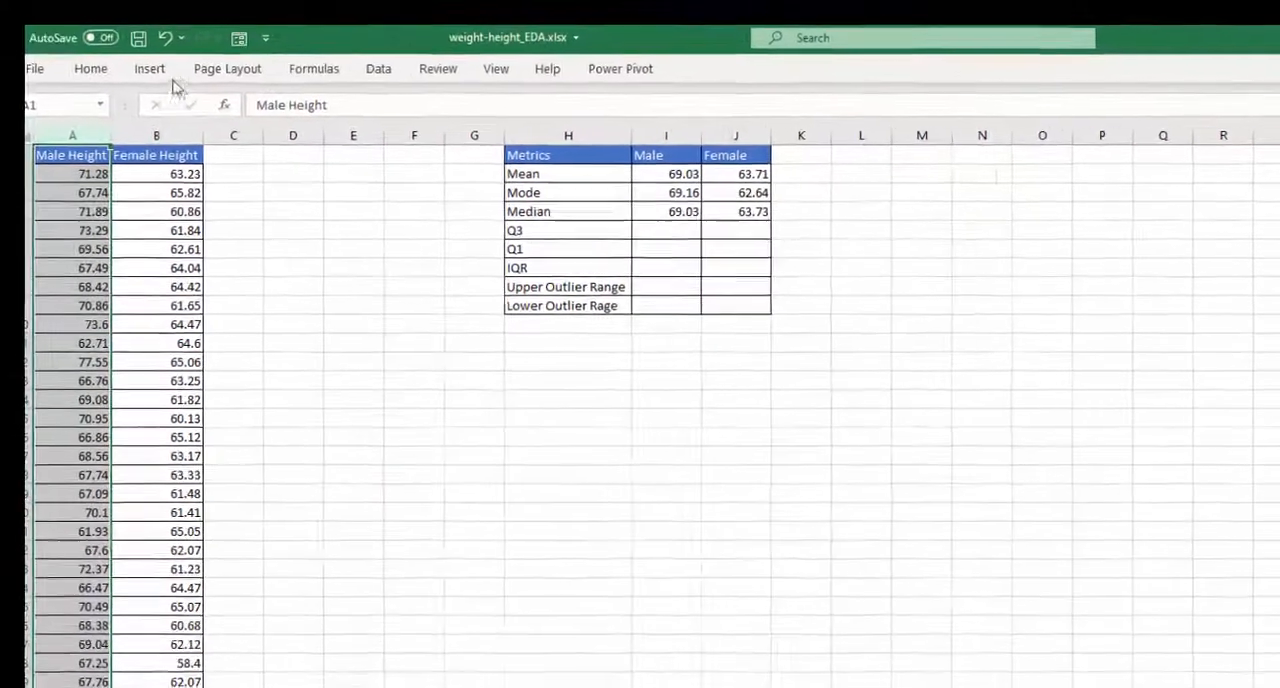
- Insert a histogram of the Male Height column and place it below the metrics table
left_click(143, 63)
left_click(866, 134)
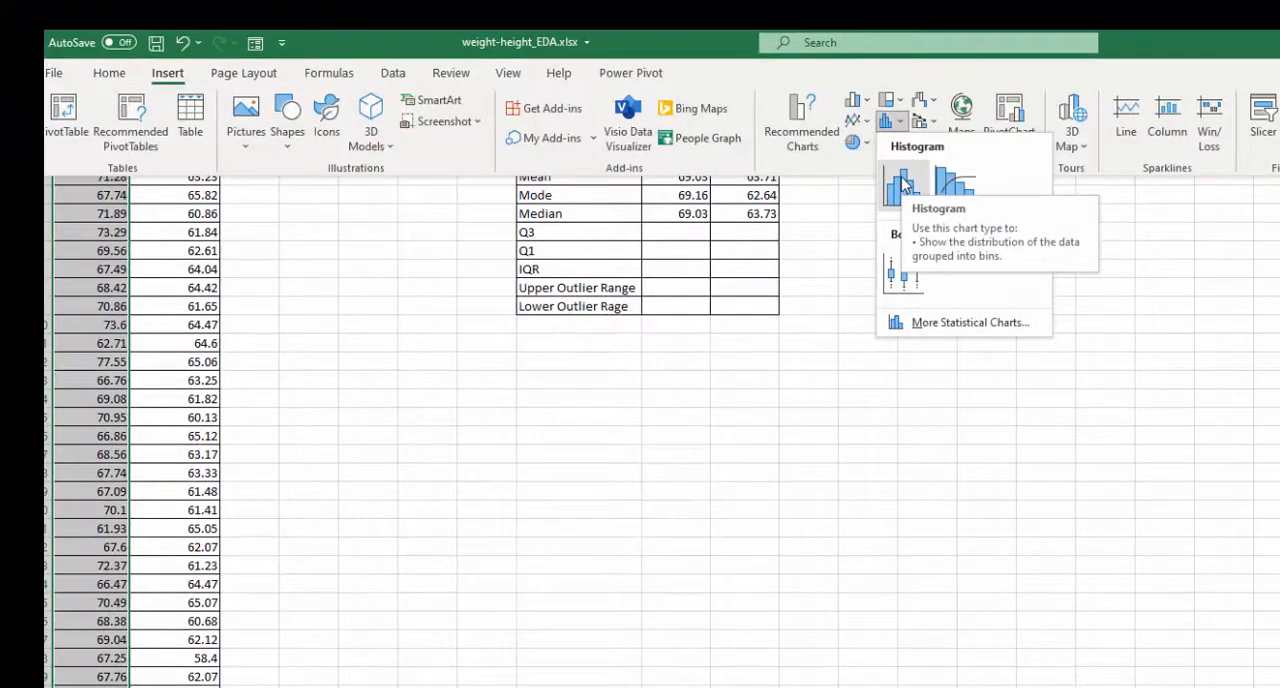
left_click(903, 184)
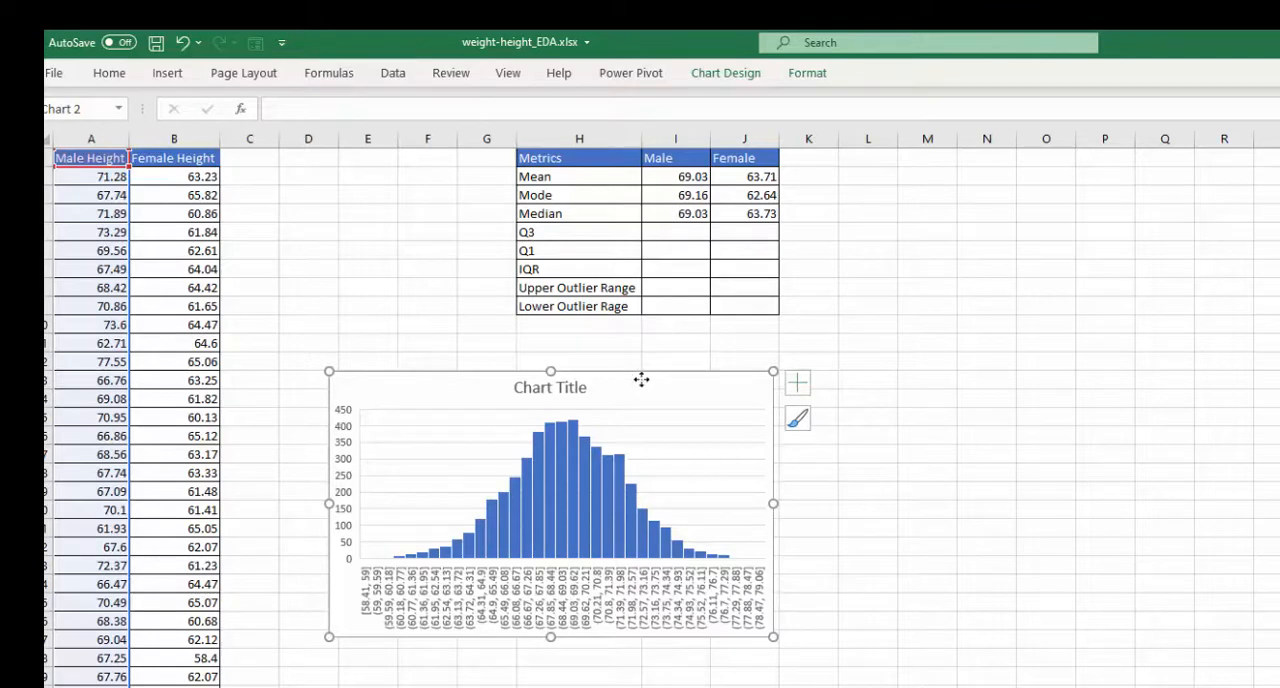
left_click_drag(643, 380, 584, 371)
- Set the male height histogram's title to "Male"
left_click(530, 379)
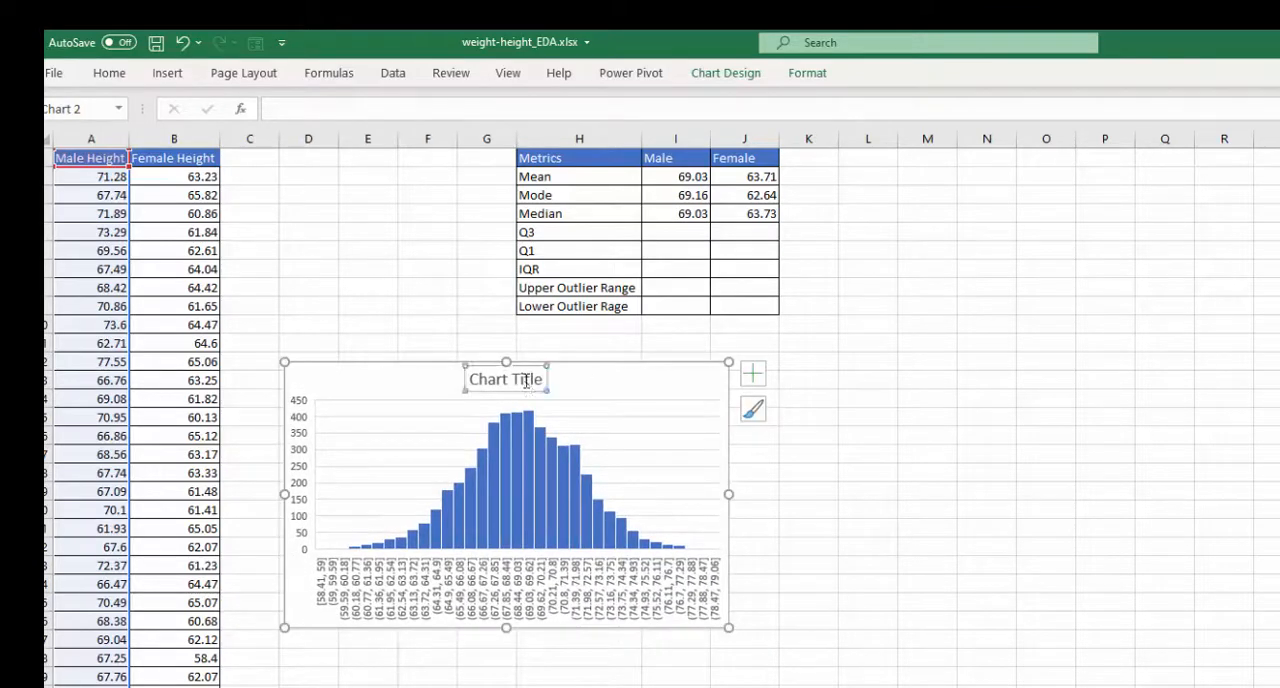
left_click(532, 379)
key("ctrl+a")
type("Male")
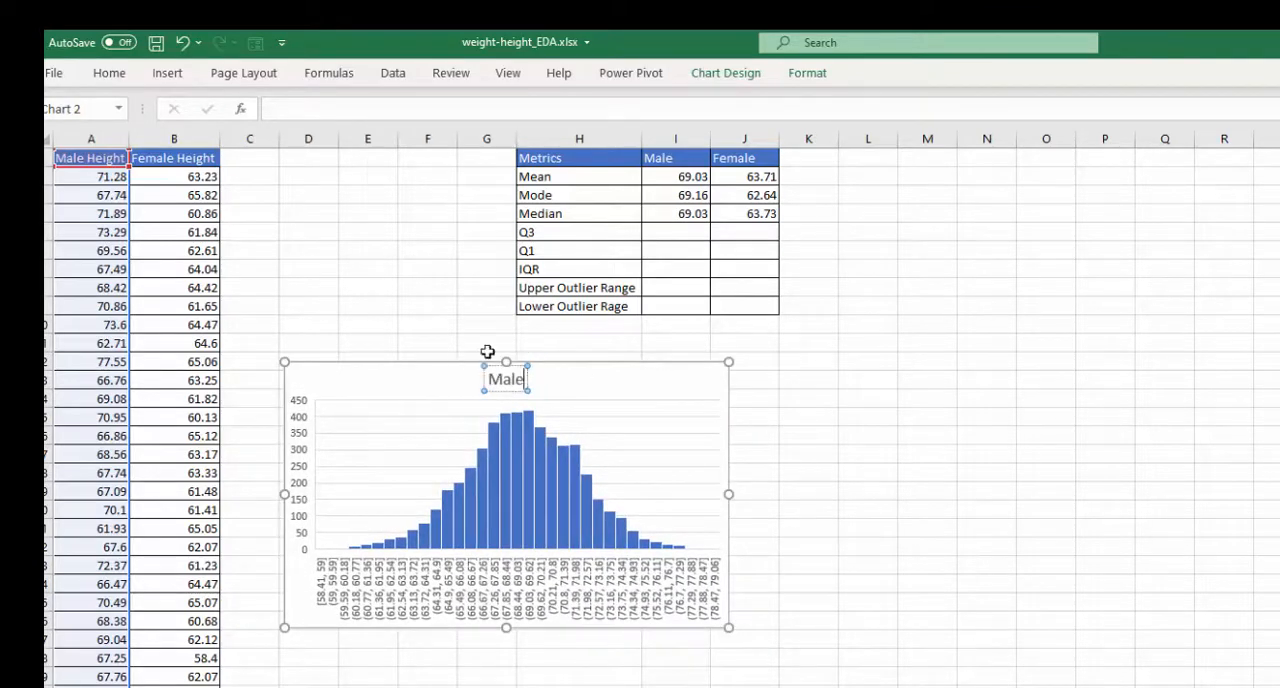
left_click(869, 522)
- Insert a histogram of the Female Height column and place it directly beside the Male chart
left_click(178, 140)
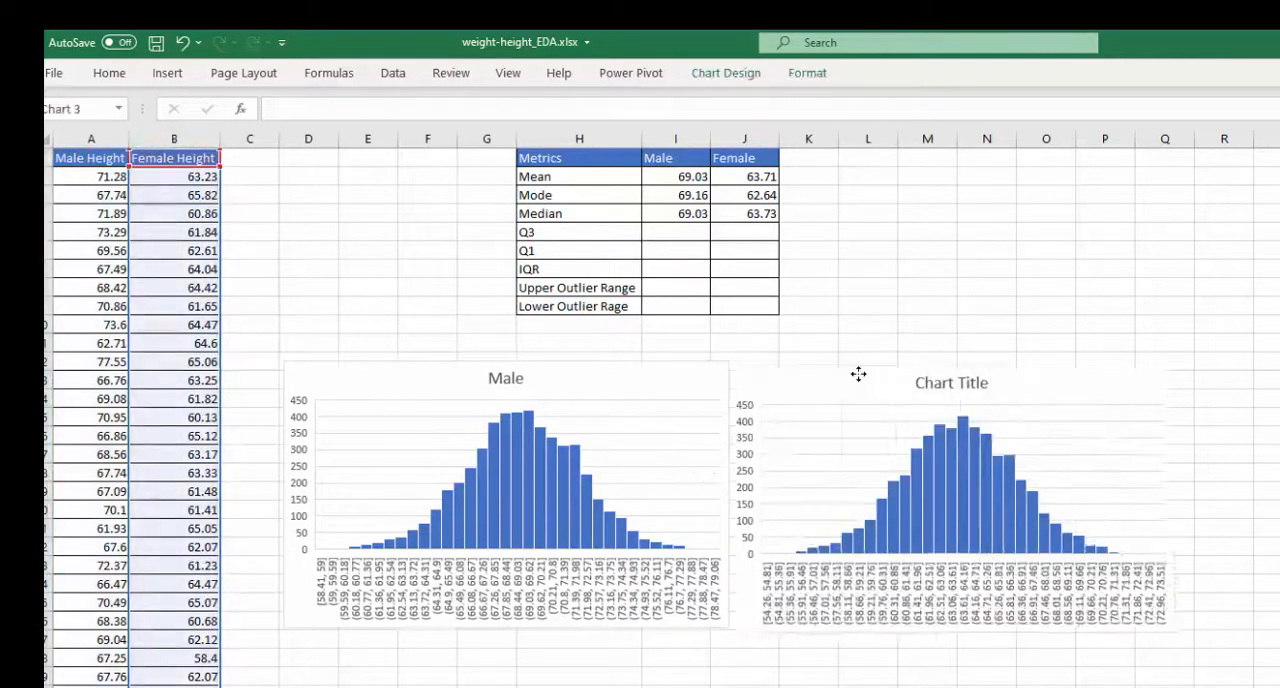
left_click_drag(857, 377, 858, 375)
left_click(855, 672)
- Recolor the female histogram's bars gold and title the chart "Female"
left_click(896, 430)
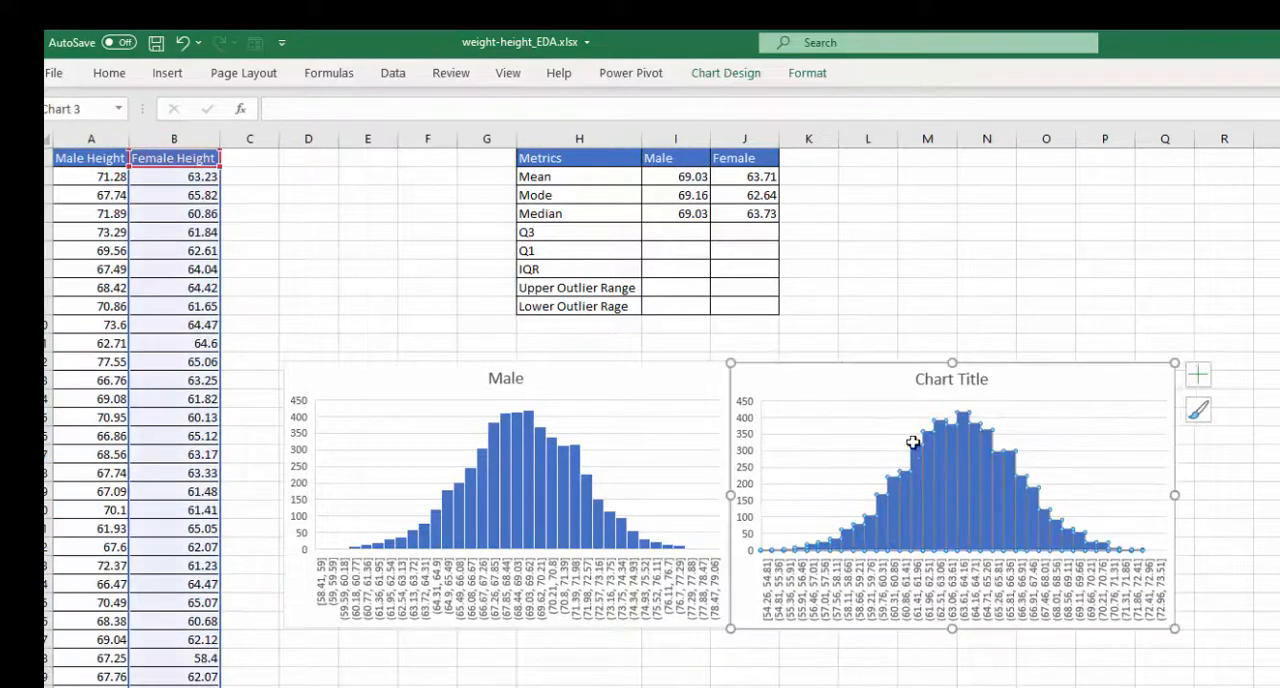
left_click(109, 75)
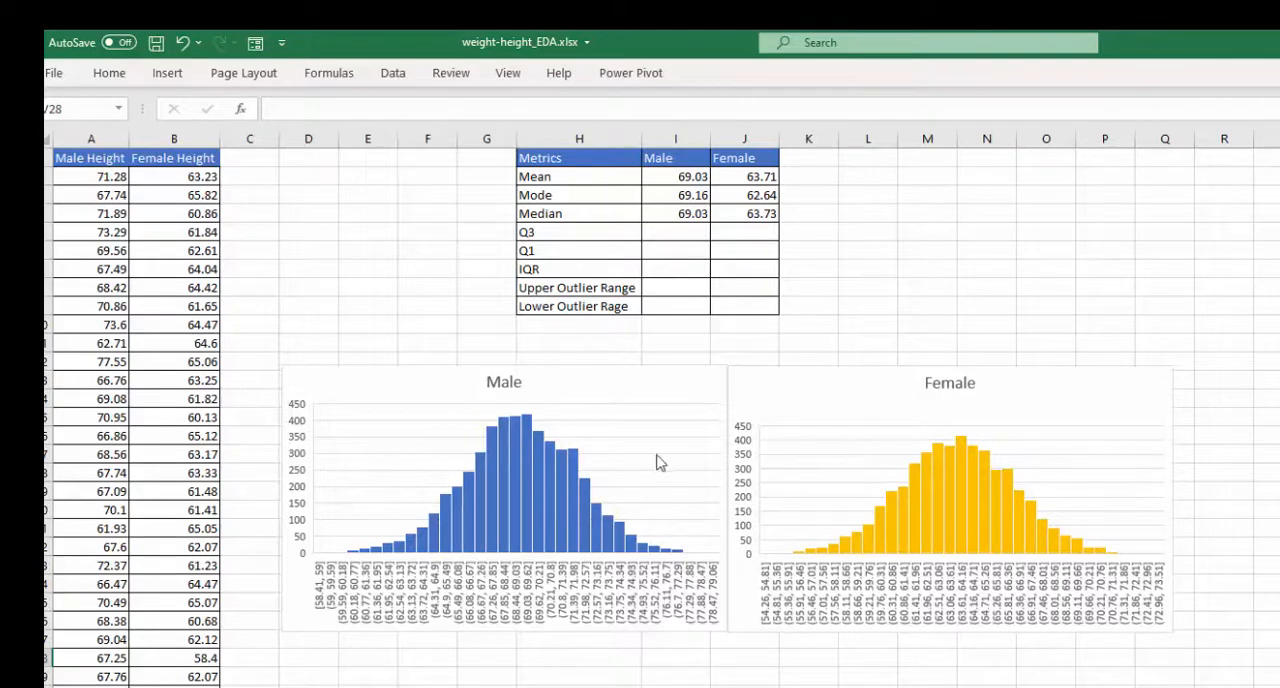
- Start a QUARTILE formula over the male heights A2:A5001 in the male Q3 cell
left_click(666, 231)
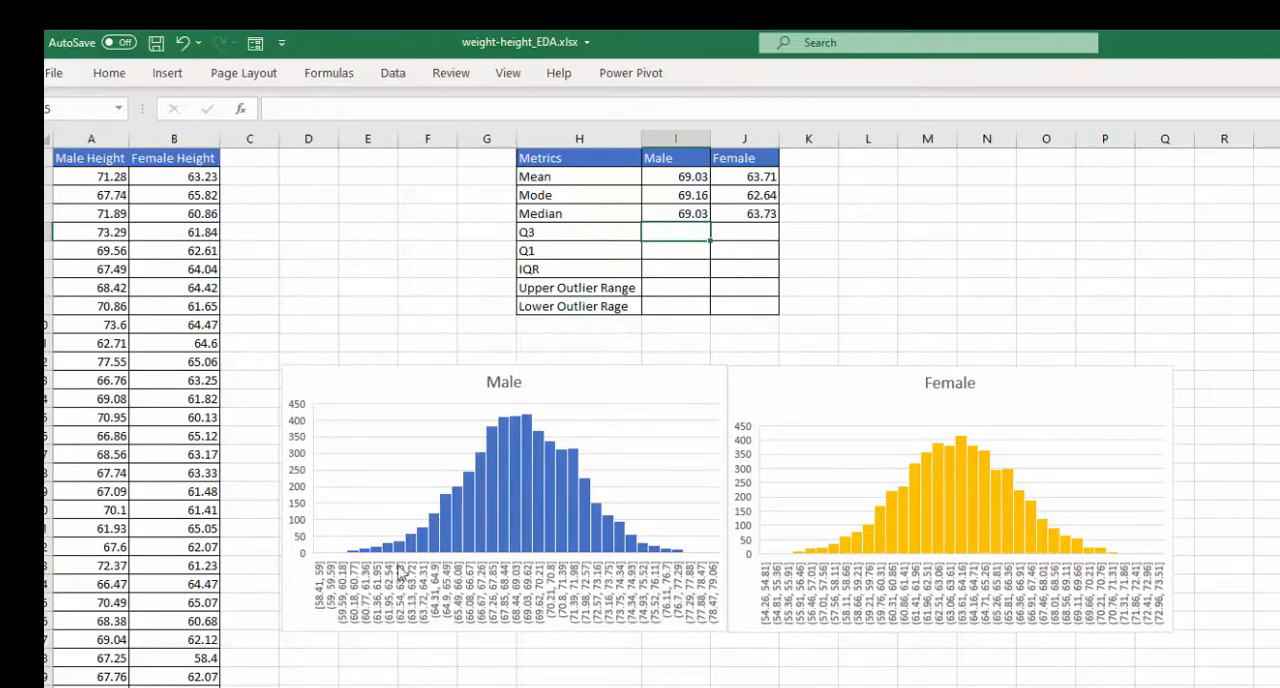
mouse_move(449, 523)
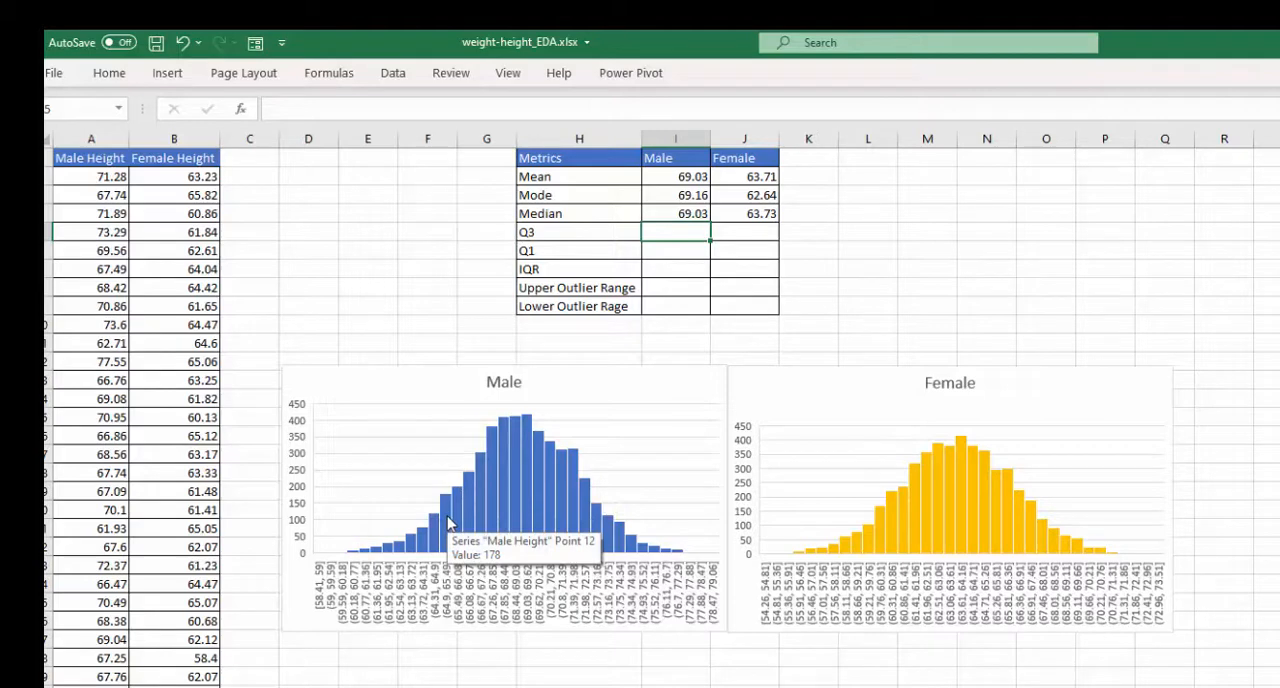
type("=")
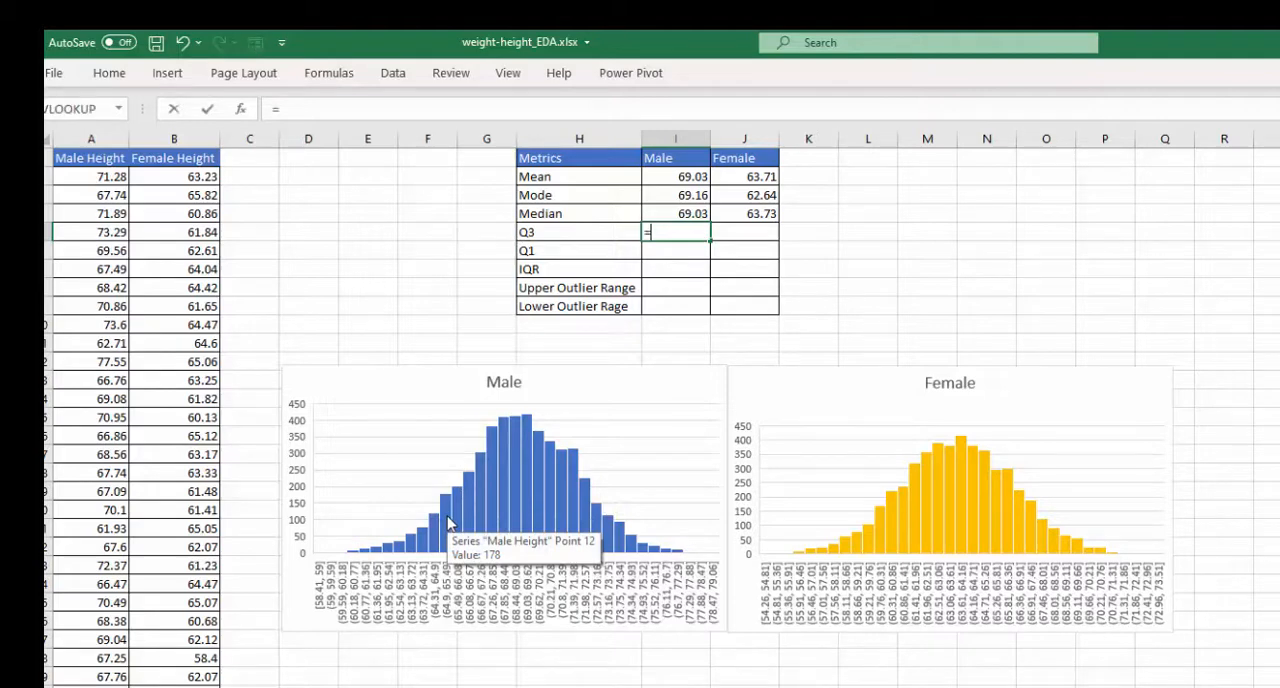
type("qua")
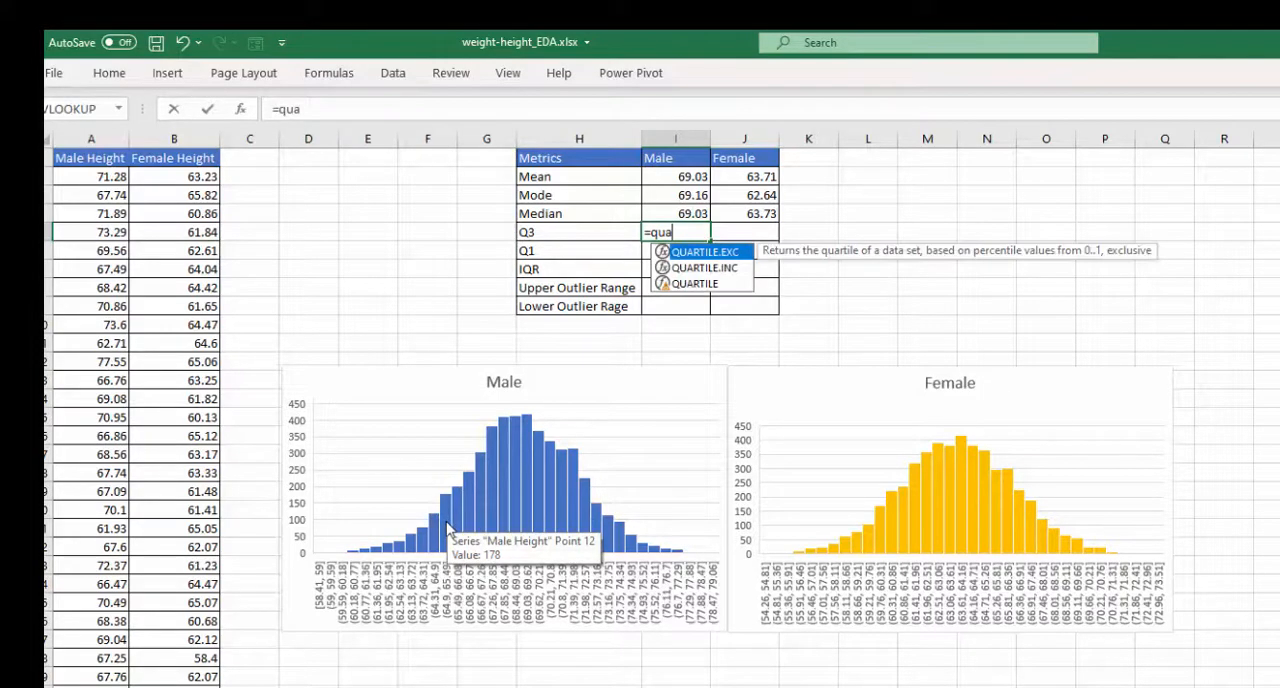
double_click(694, 283)
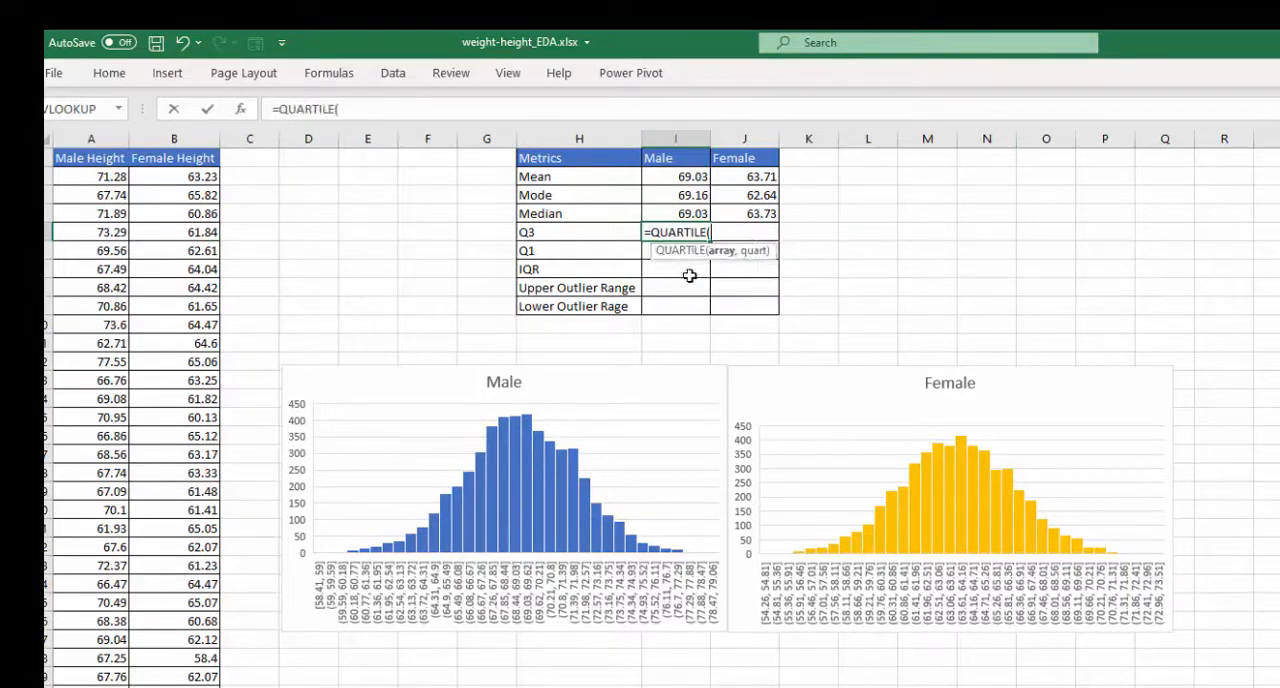
left_click(77, 171)
key("ctrl+shift+Down")
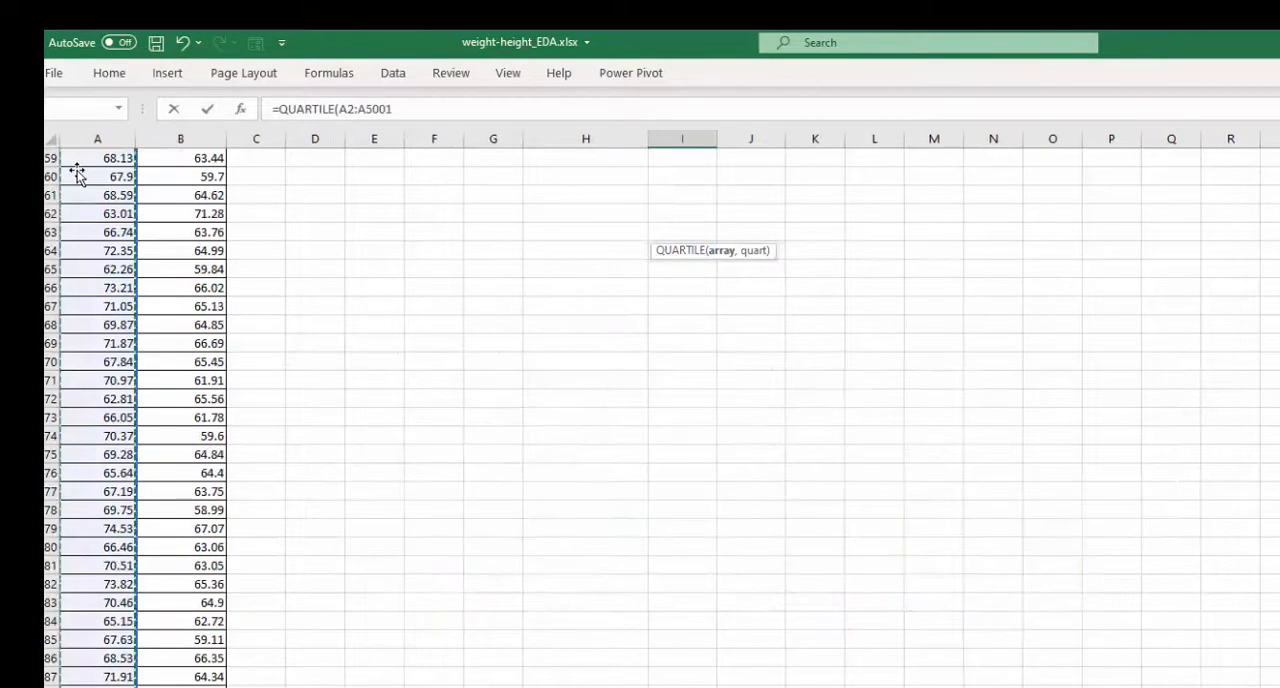
- Complete the male Q3 formula with quartile argument 3 and fill it across to the Female column
key("Return")
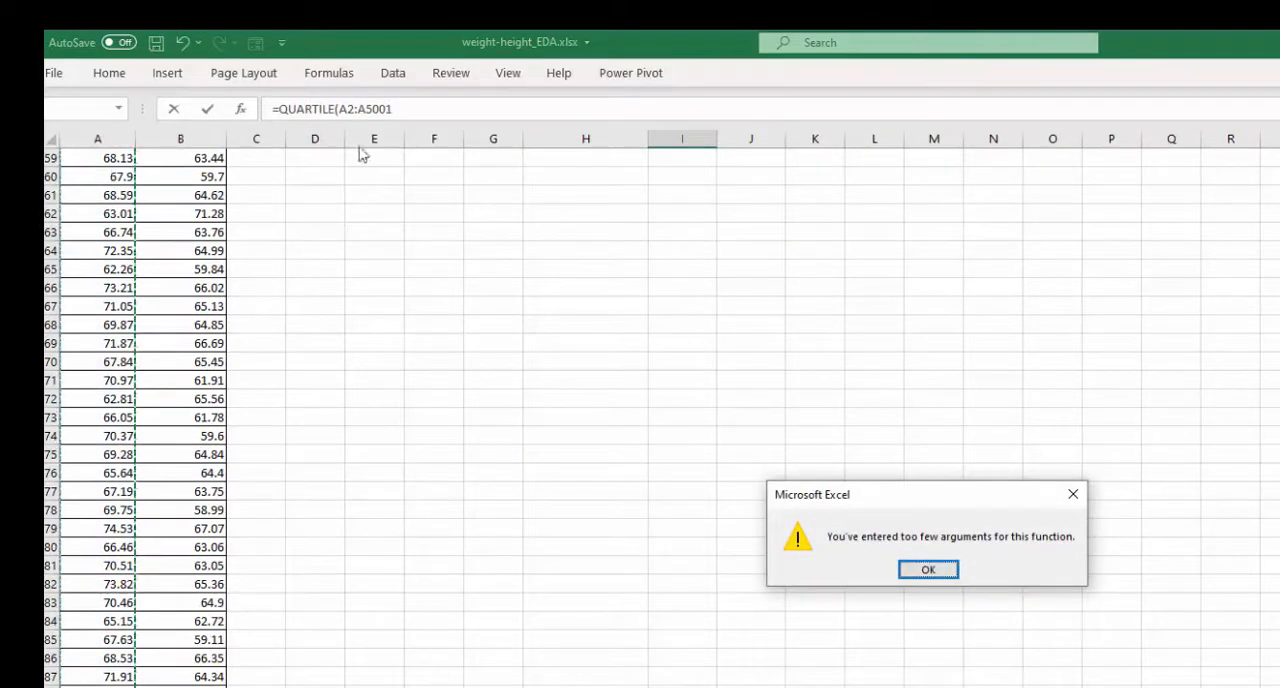
left_click(910, 572)
left_click(415, 110)
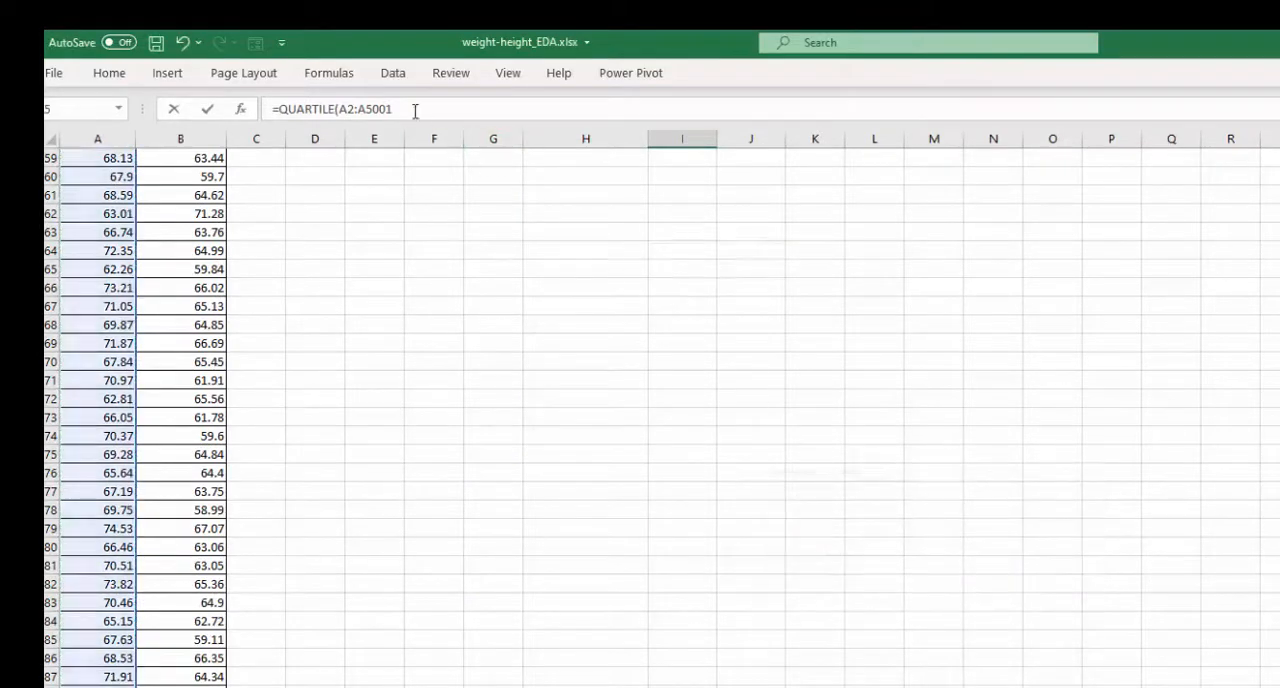
key("ctrl+shift+Left")
type(",3")
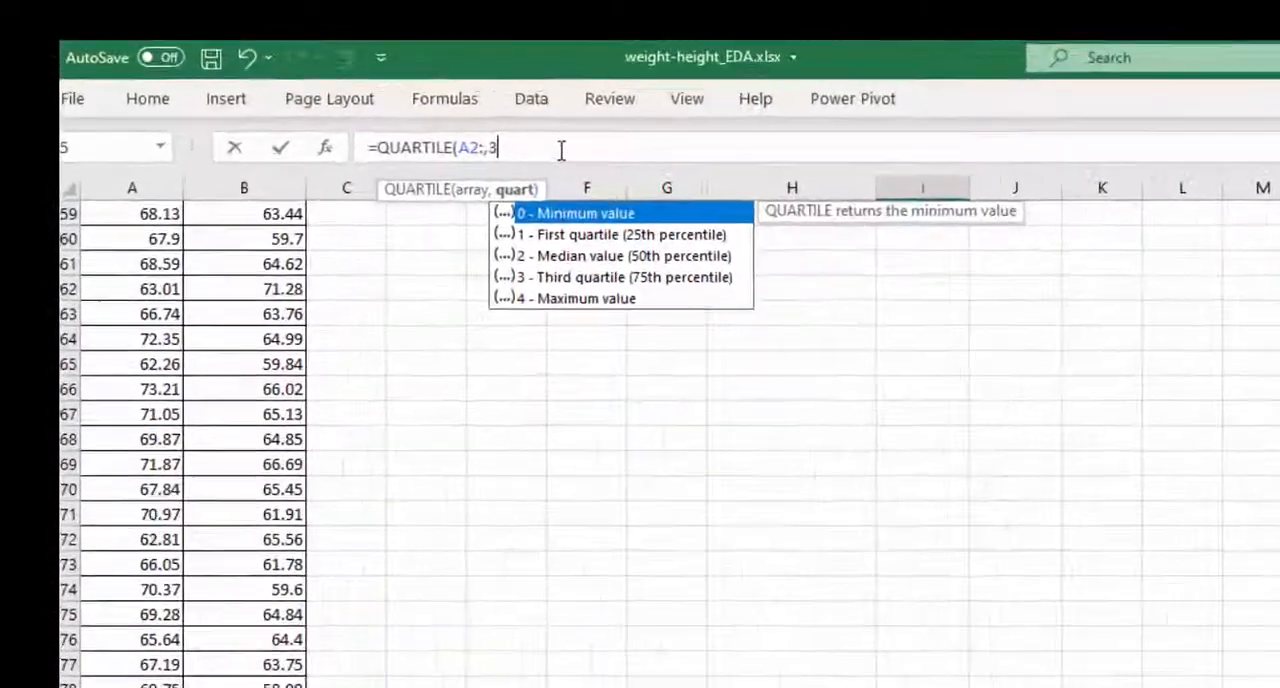
key("Return")
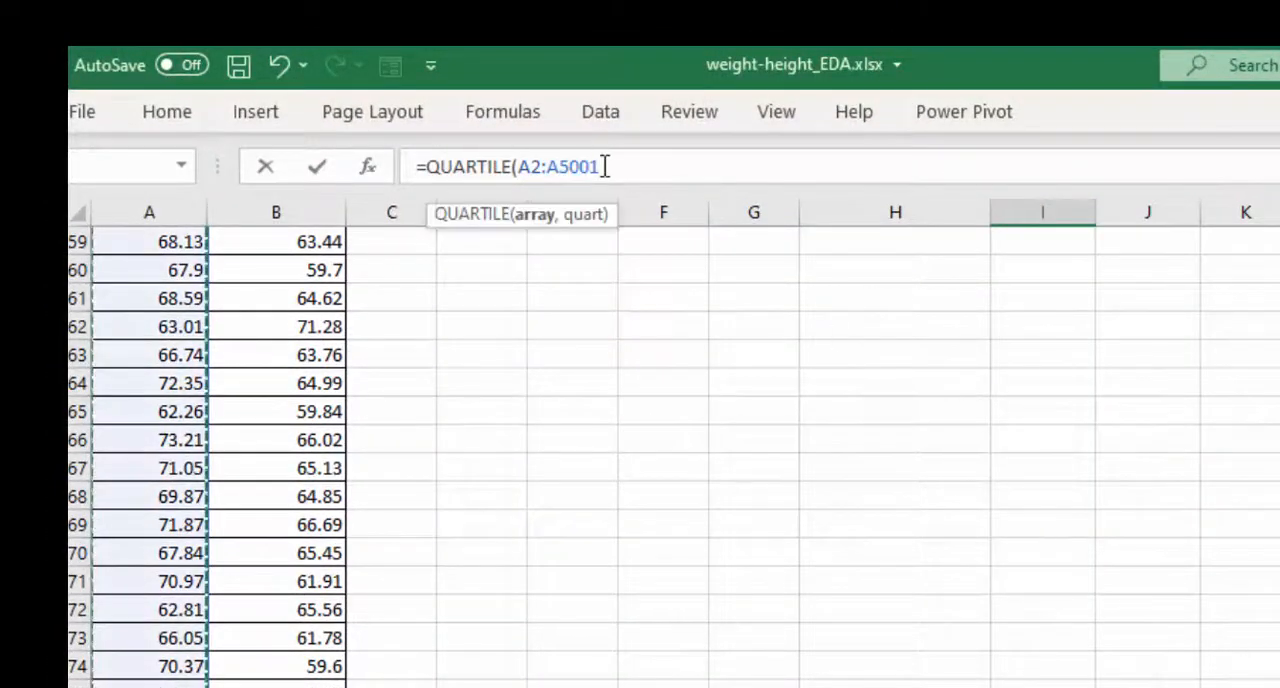
left_click(605, 165)
type(",")
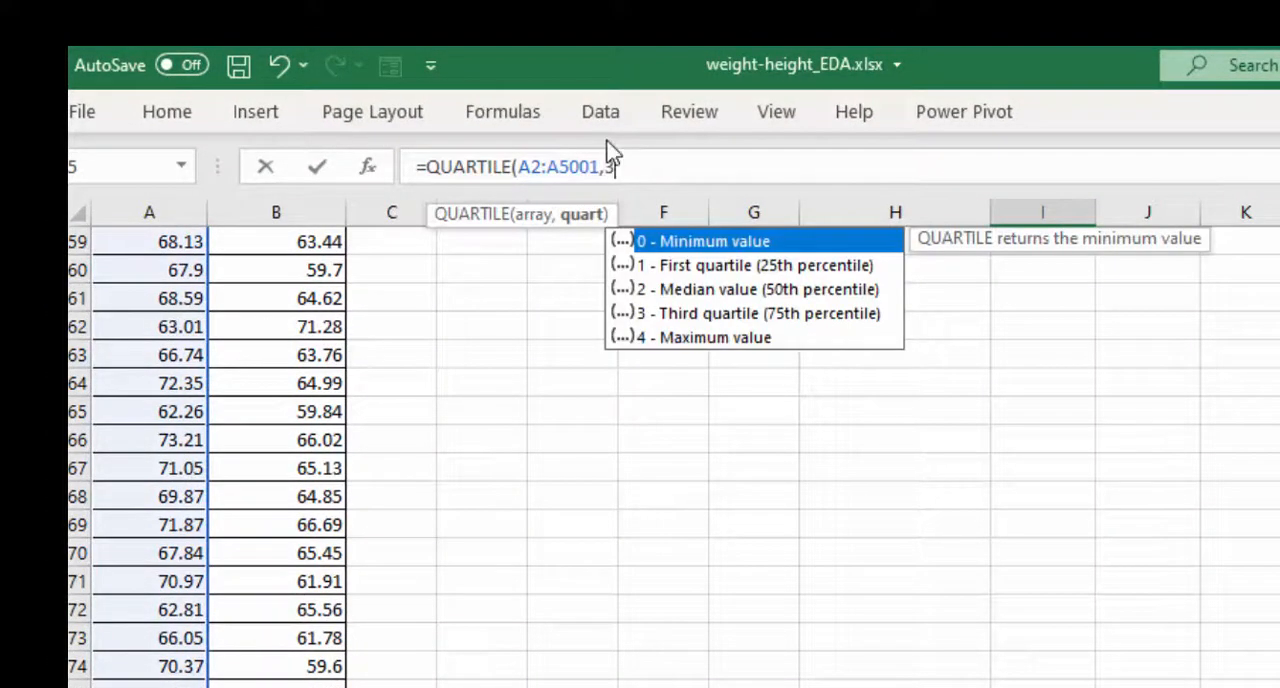
key("ctrl+Return")
left_click_drag(1086, 366, 1150, 368)
- Calculate the male Q1 with =QUARTILE(A2:A5001,1) and fill the formula across to the Female column
left_click(1001, 377)
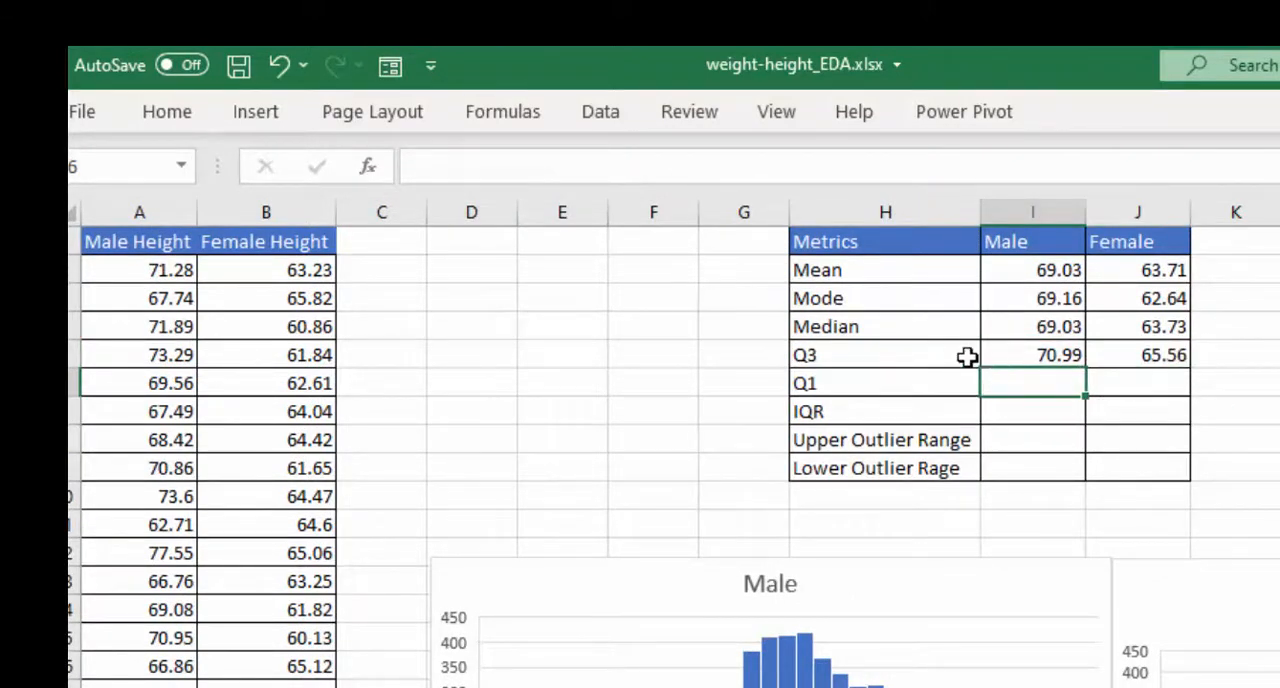
type("=qua")
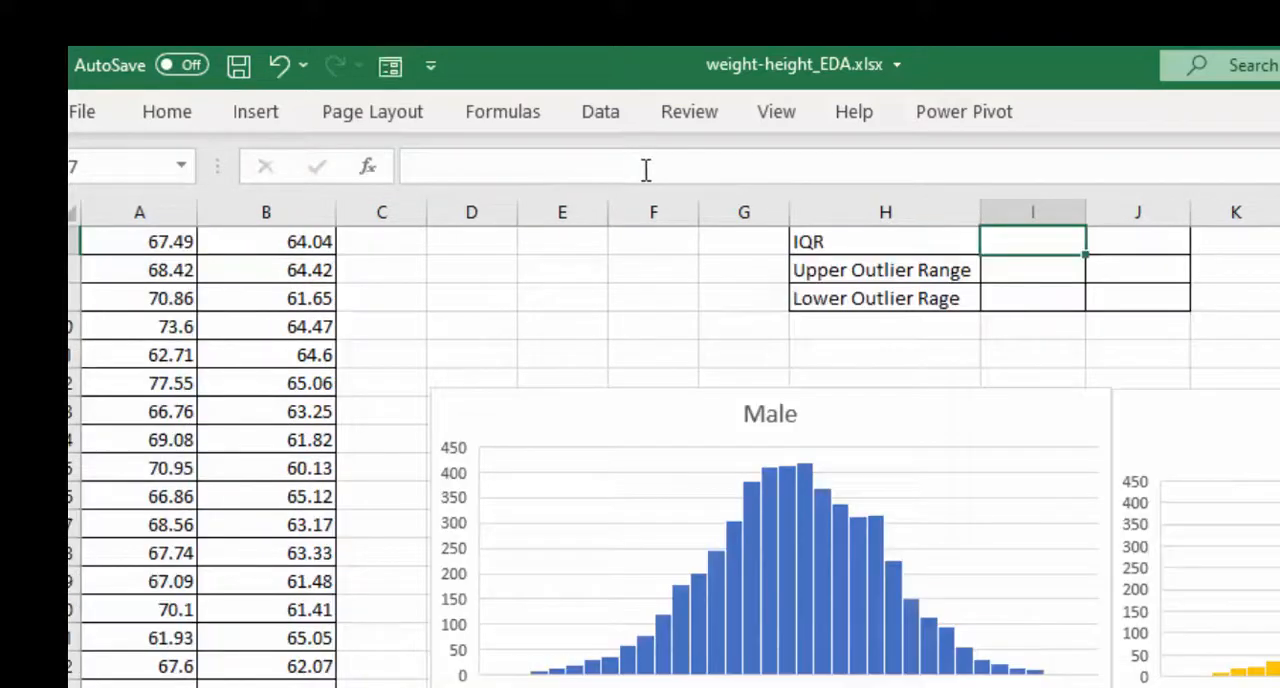
scroll(811, 514, "up", 2)
left_click(1018, 389)
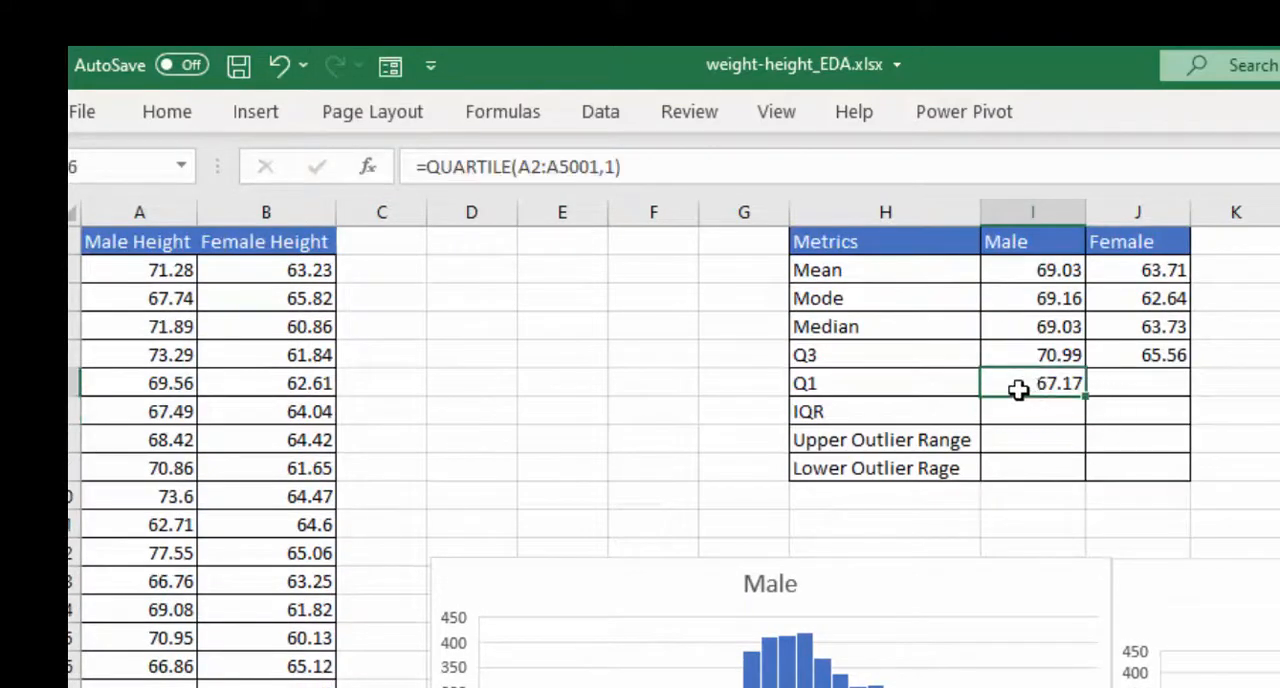
left_click_drag(1085, 396, 1123, 387)
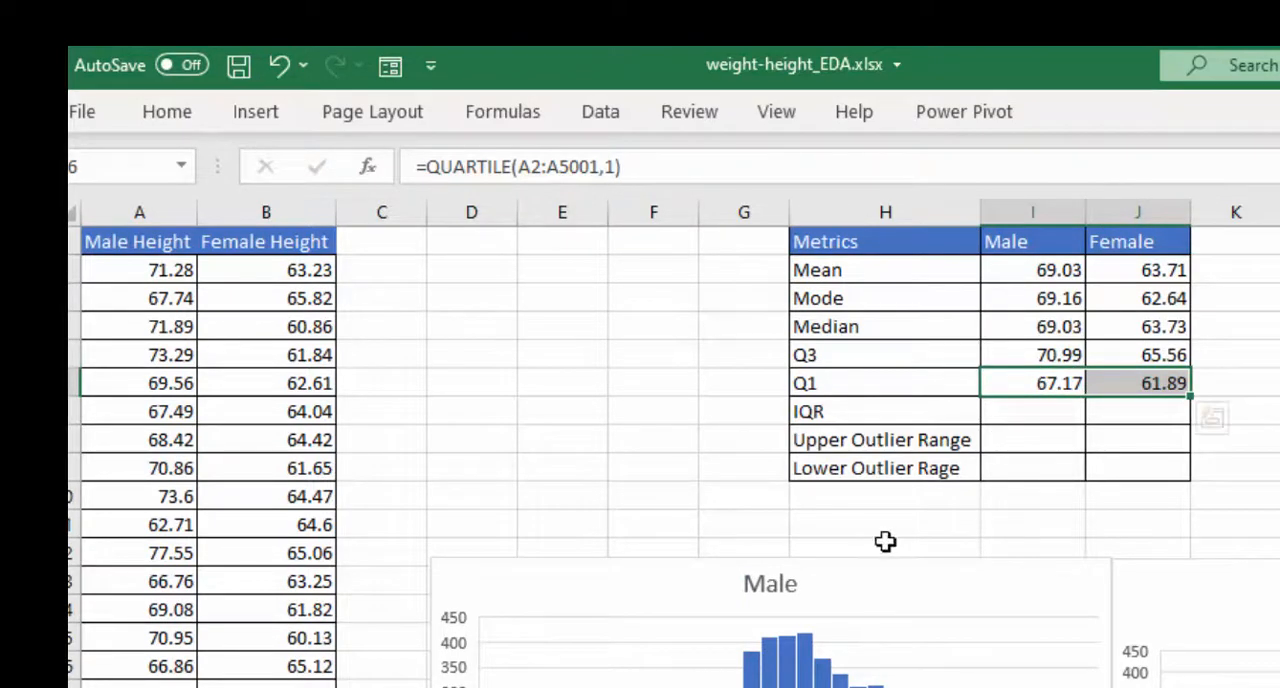
left_click(695, 411)
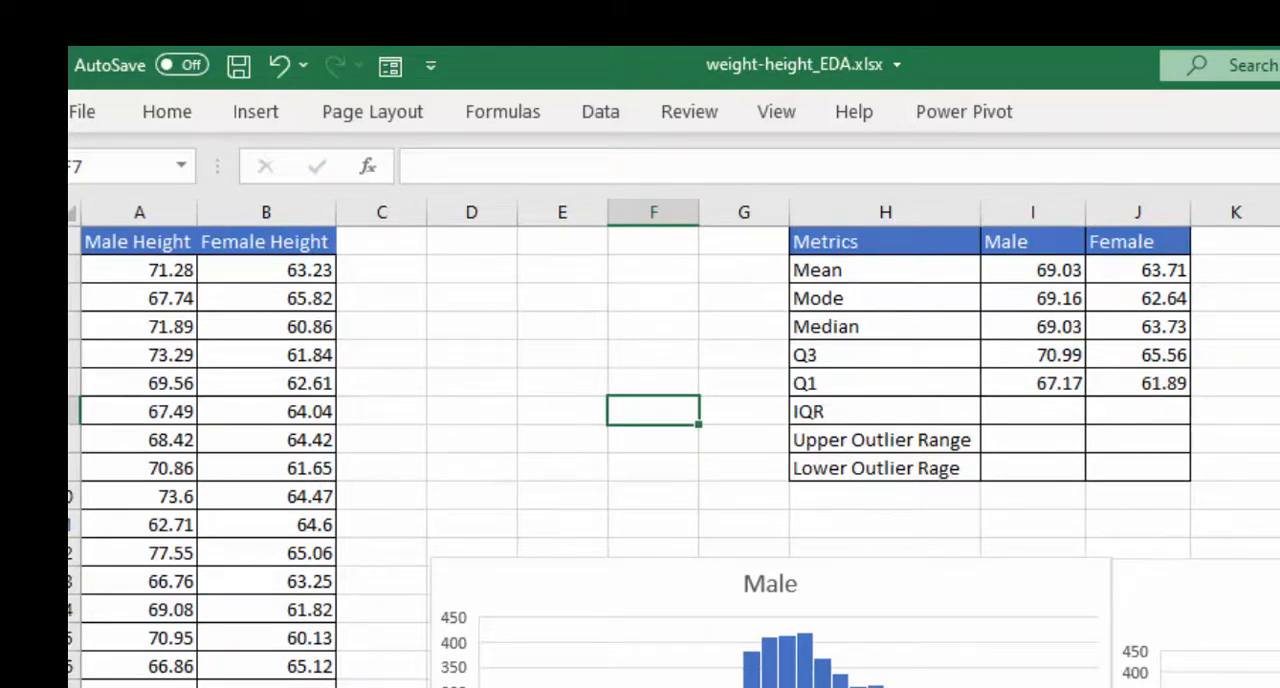
- Calculate the male IQR as Q3 minus Q1 with =I5-I6 and fill the formula across to the Female column
left_click(1030, 410)
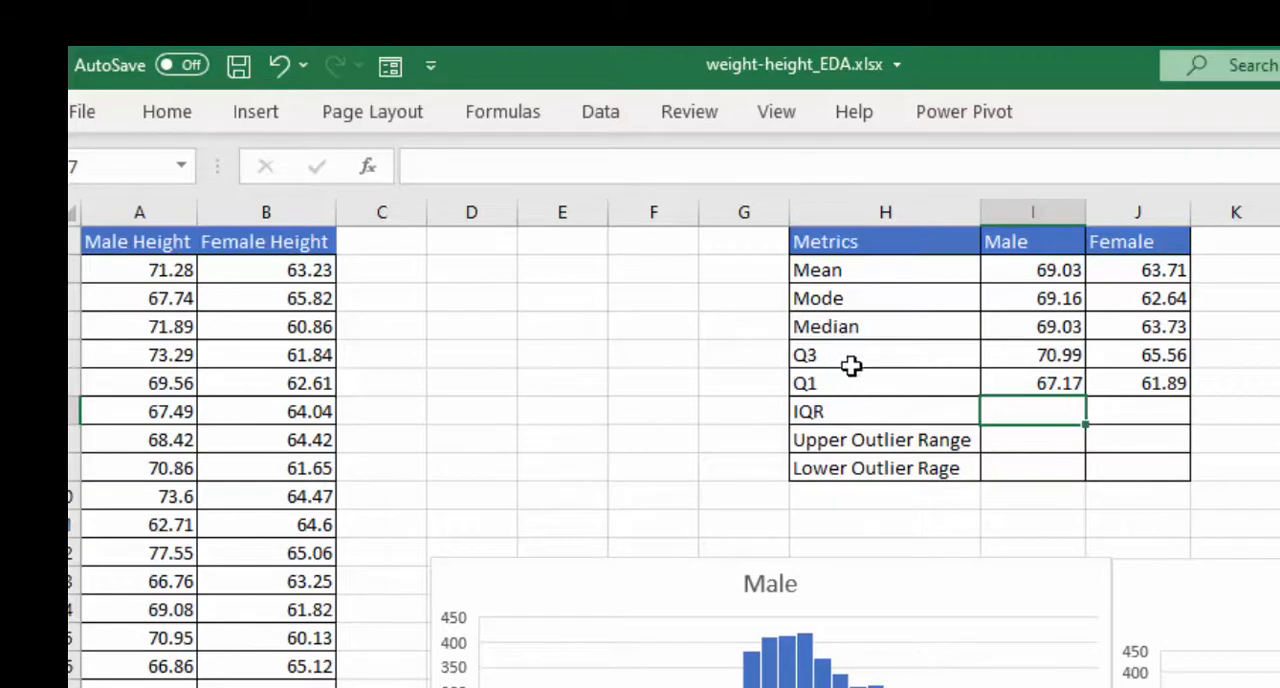
type("=")
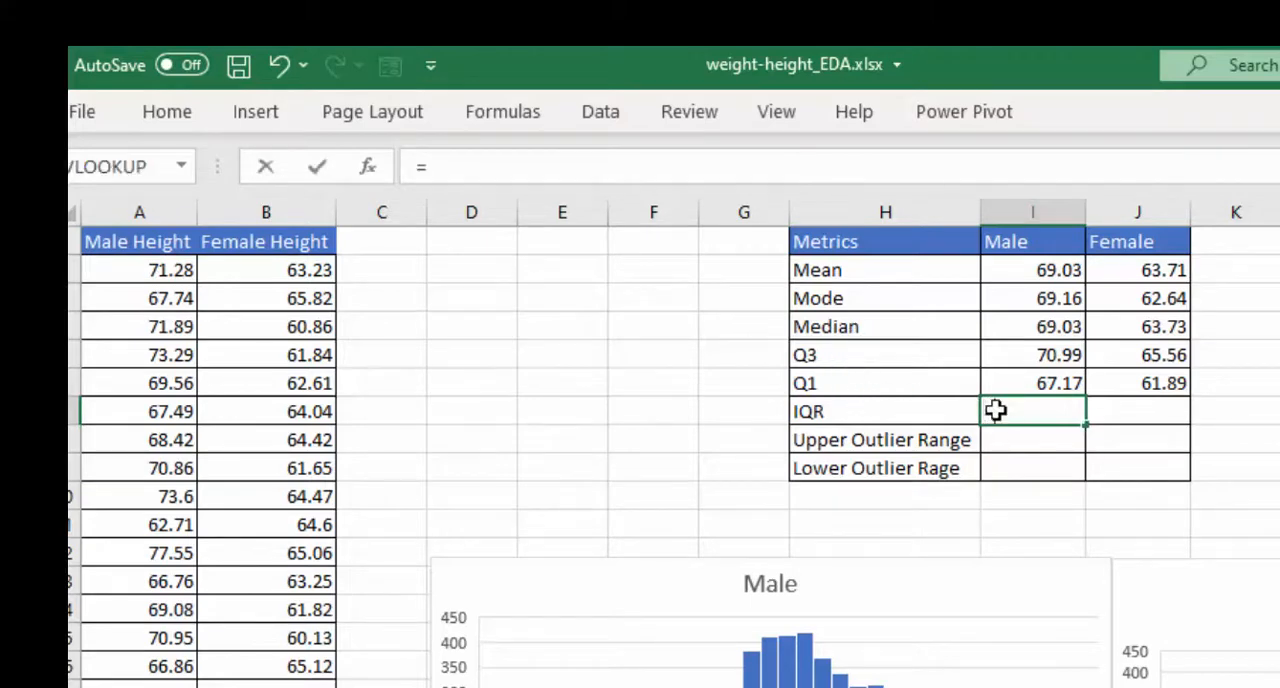
left_click(1014, 343)
type("-")
left_click(1047, 380)
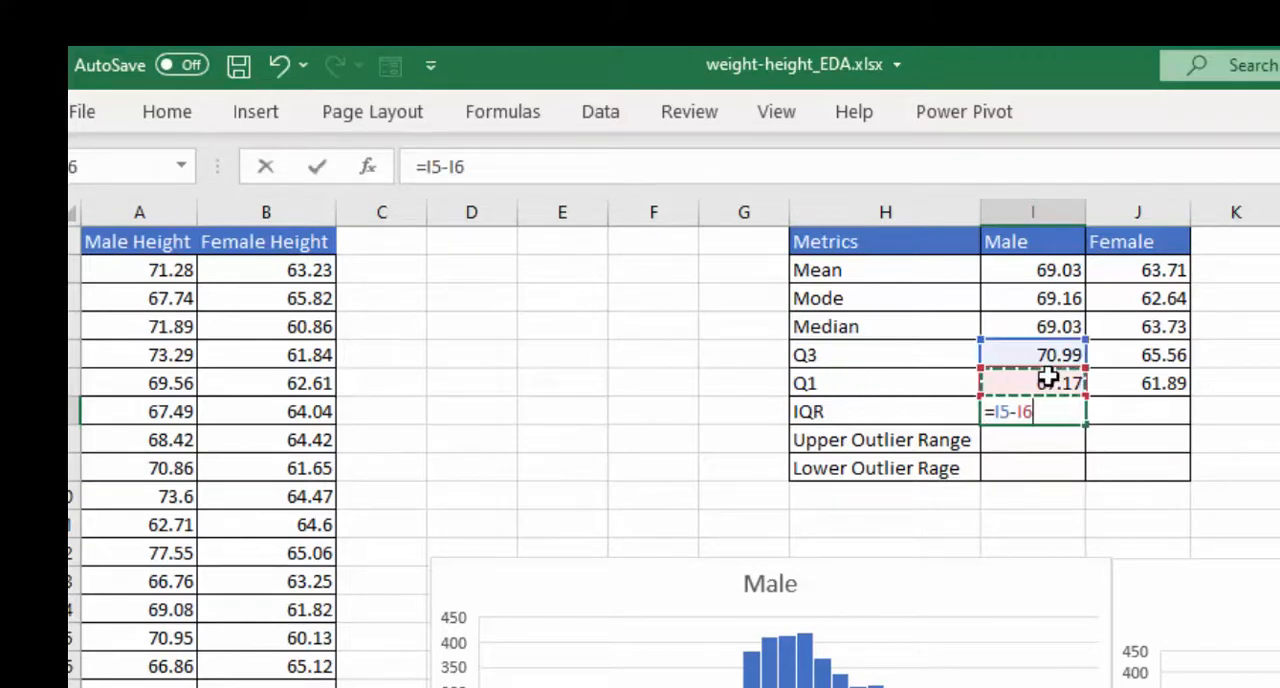
key("Return")
left_click(1078, 408)
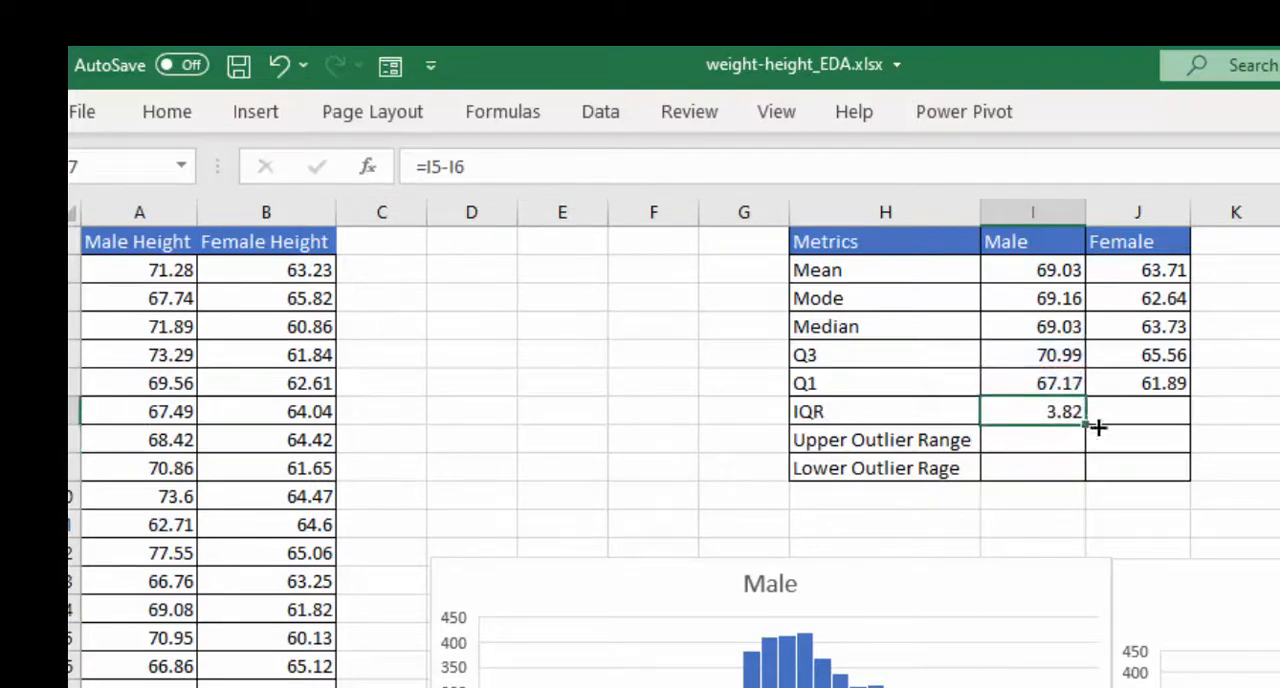
left_click_drag(1098, 427, 1182, 420)
left_click(1255, 470)
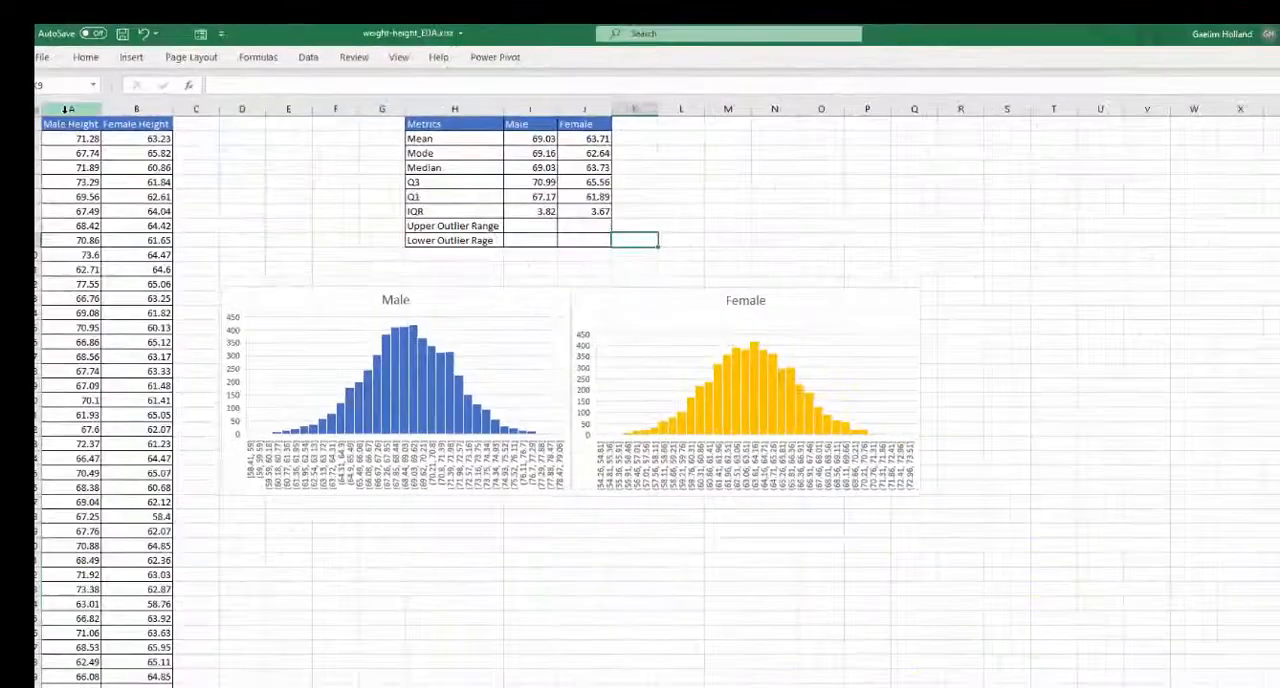
- Insert a box and whisker chart of the Male Height column and place it below the Male histogram
left_click(139, 212)
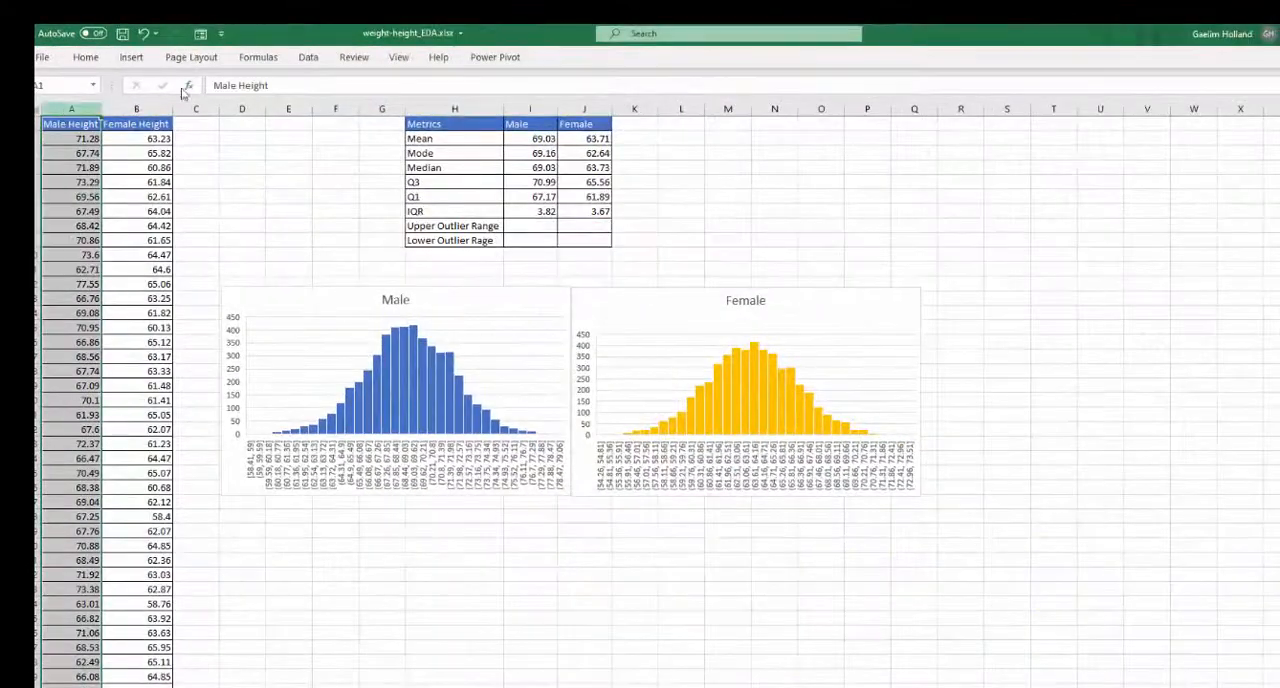
left_click(132, 58)
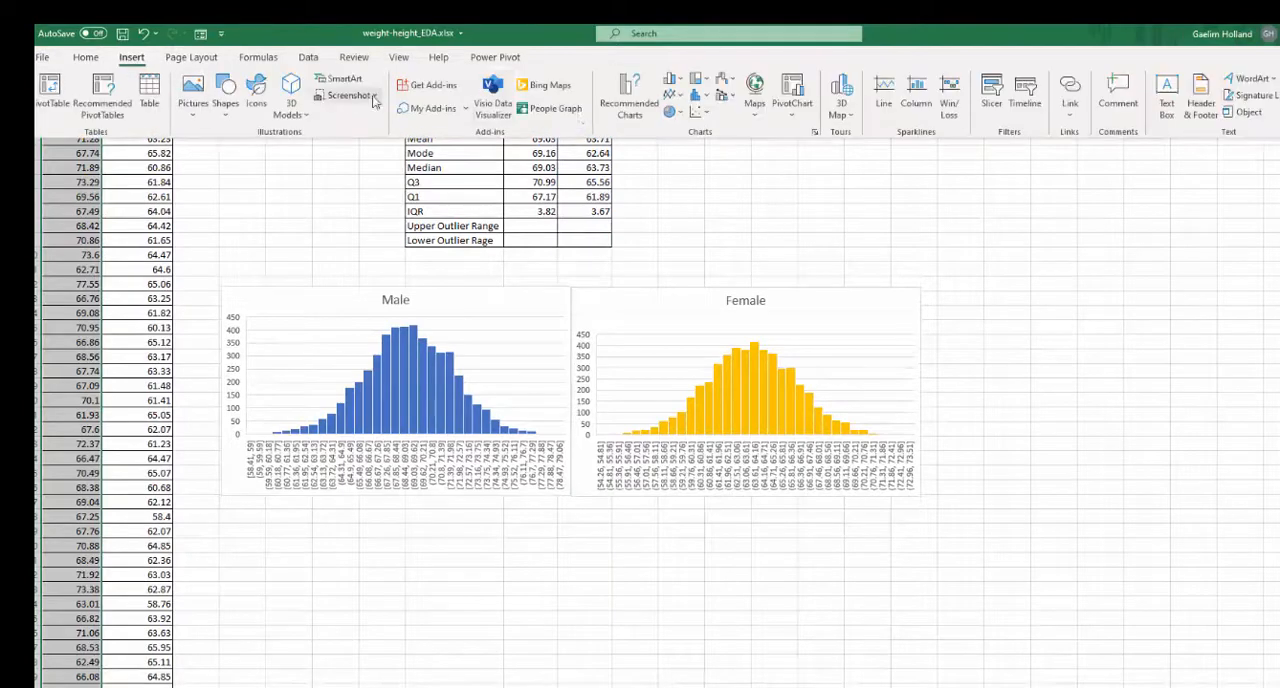
left_click(703, 101)
left_click(698, 227)
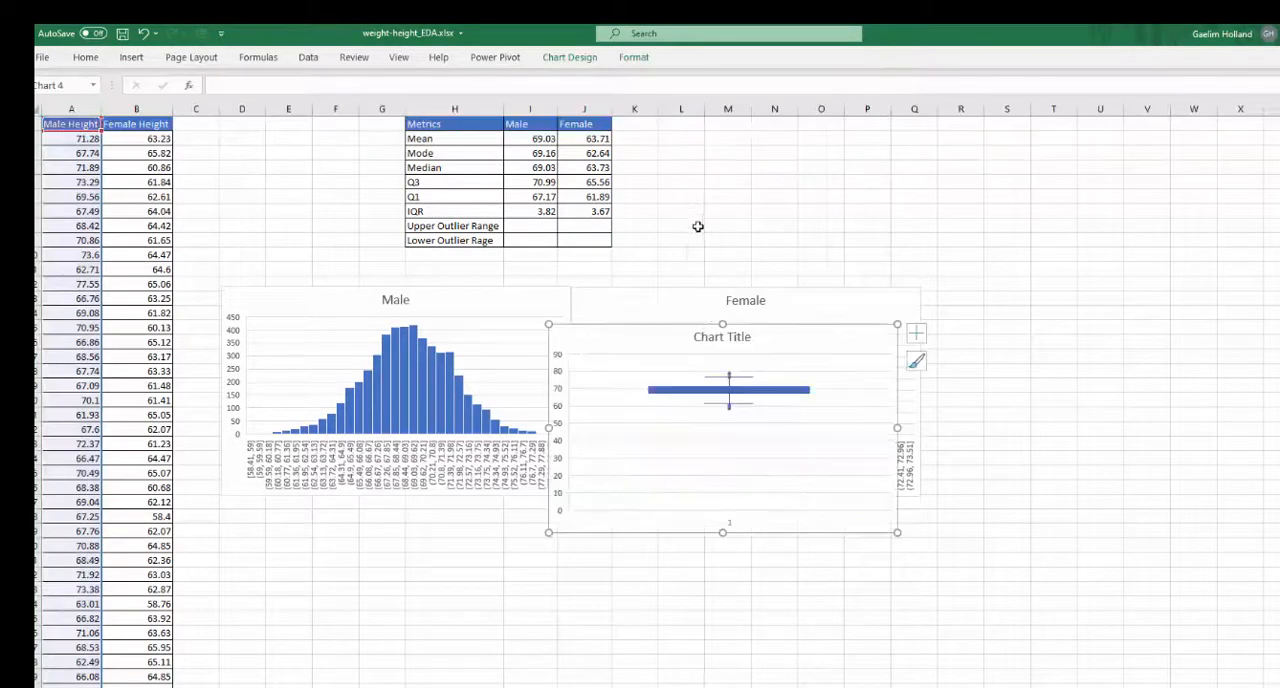
left_click_drag(678, 333, 352, 529)
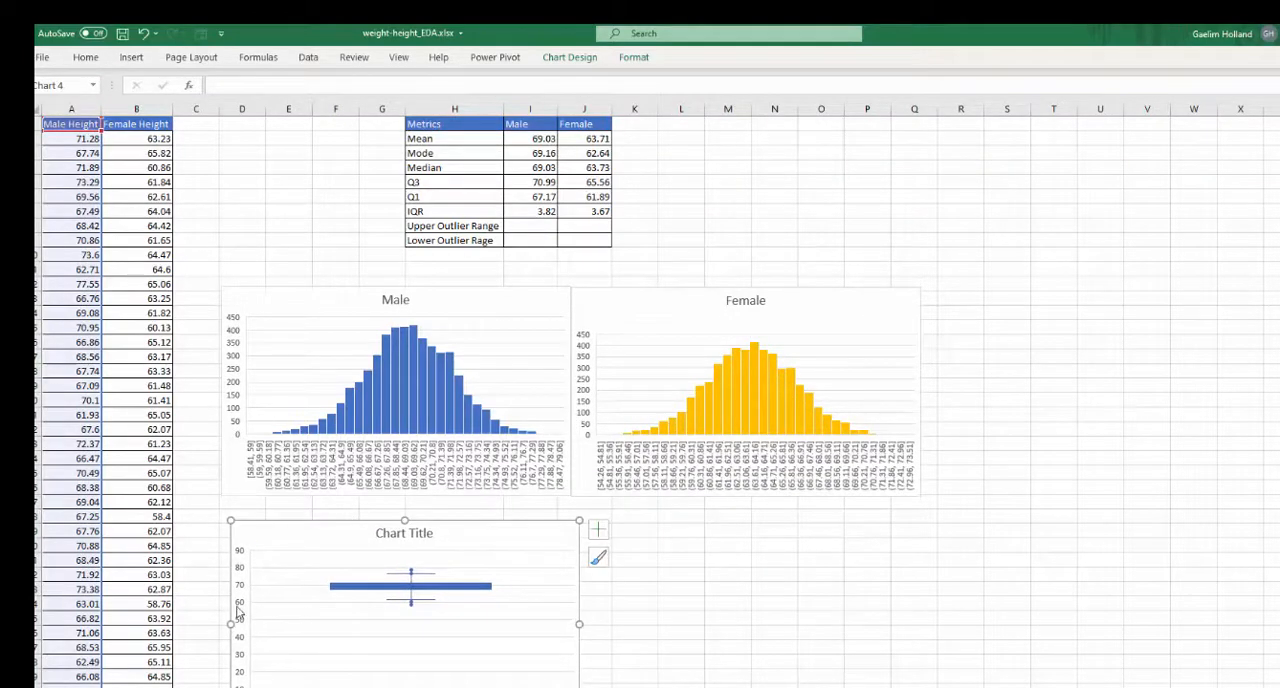
- Set the male box plot's vertical axis minimum to 55 and move the chart up just beneath the Male histogram
left_click(236, 604)
right_click(238, 610)
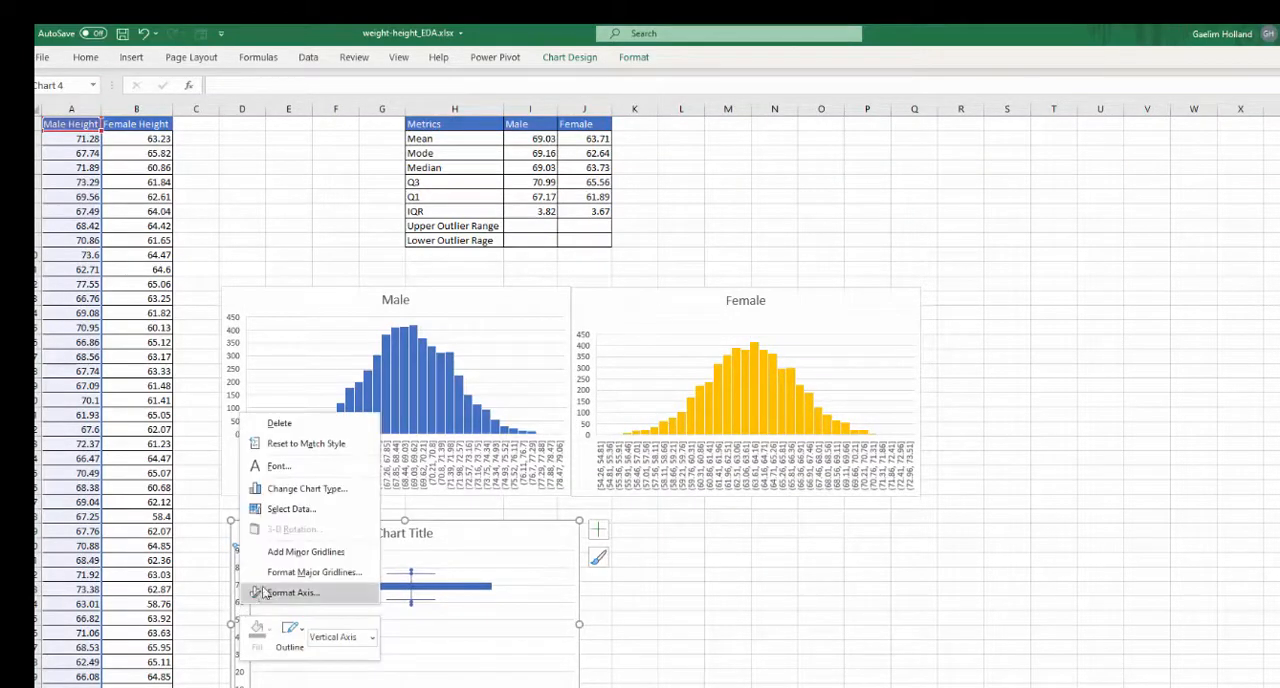
left_click(290, 592)
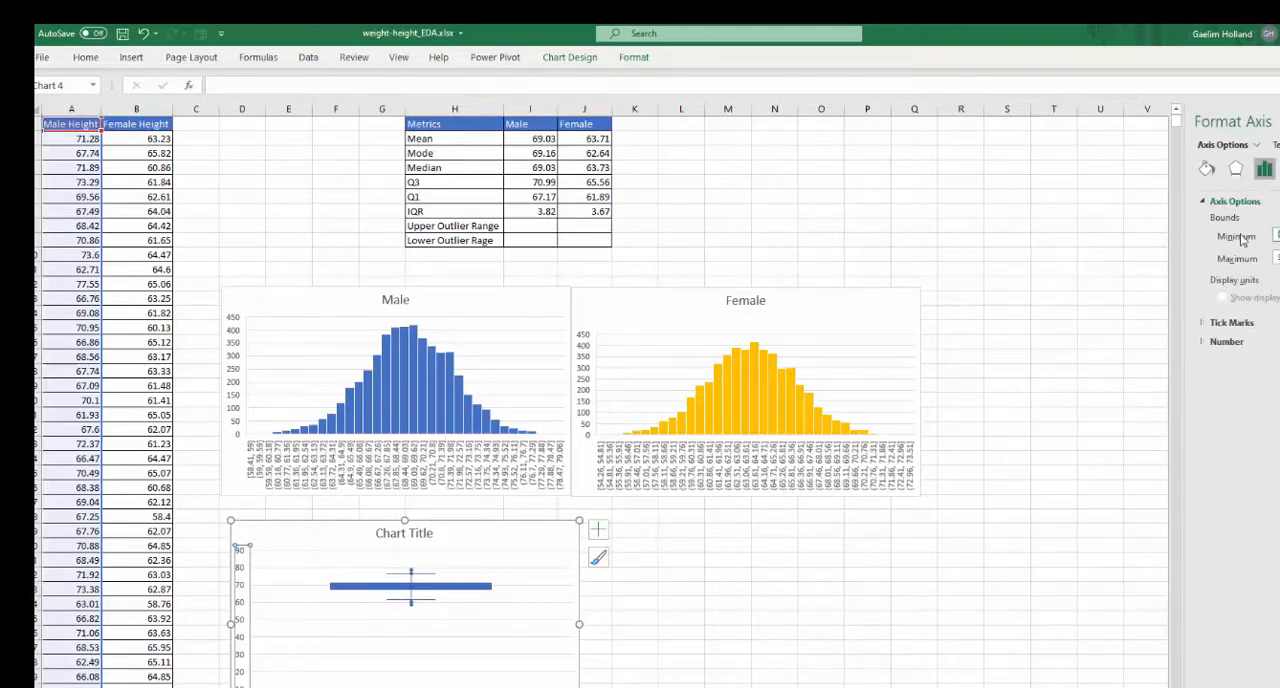
key("Return")
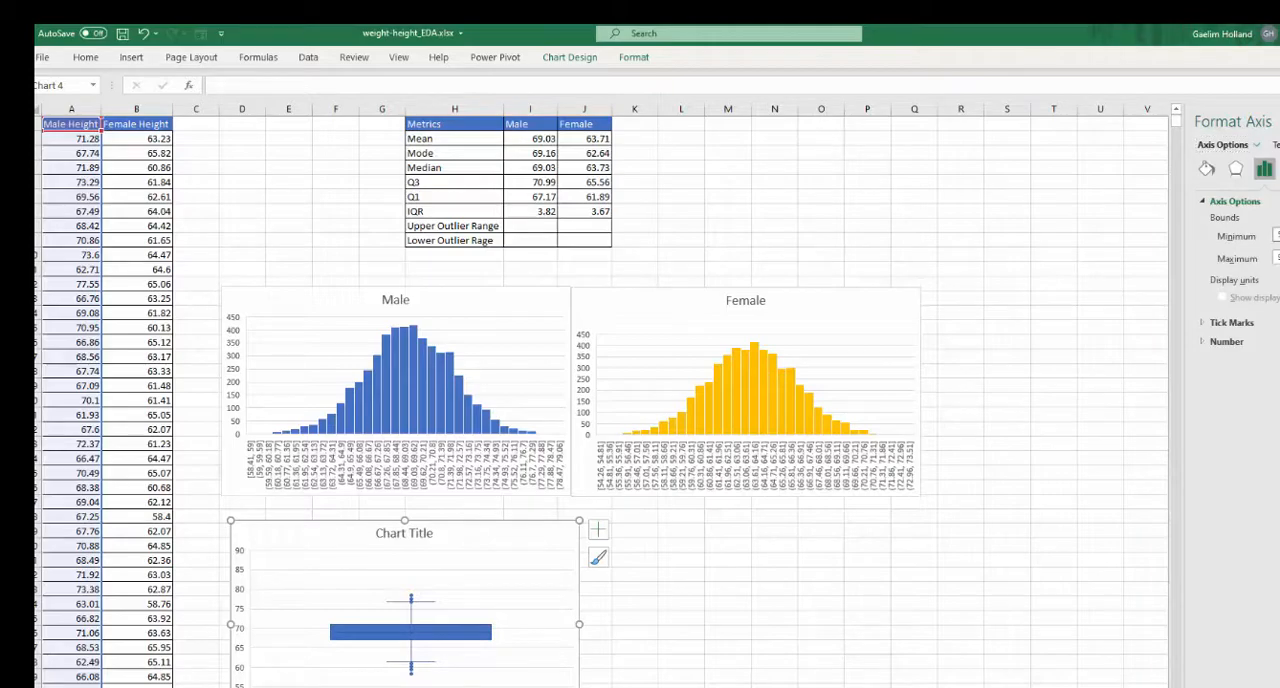
key("Return")
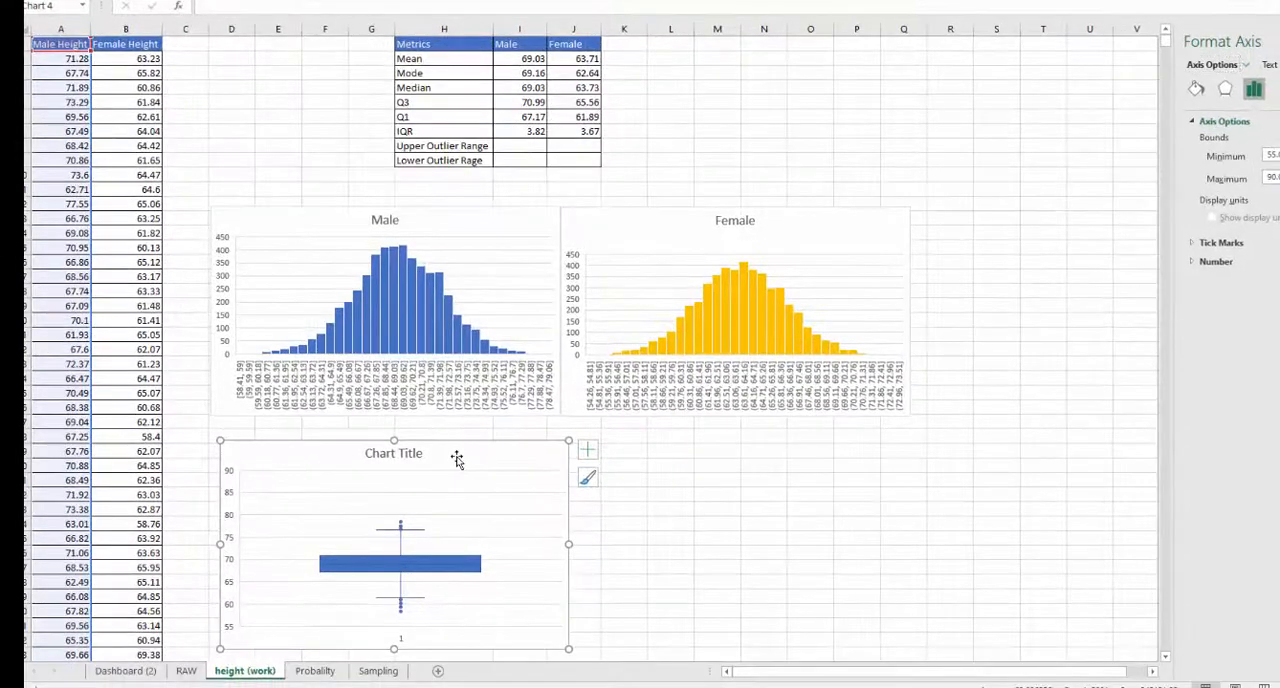
left_click_drag(458, 461, 456, 444)
left_click(712, 62)
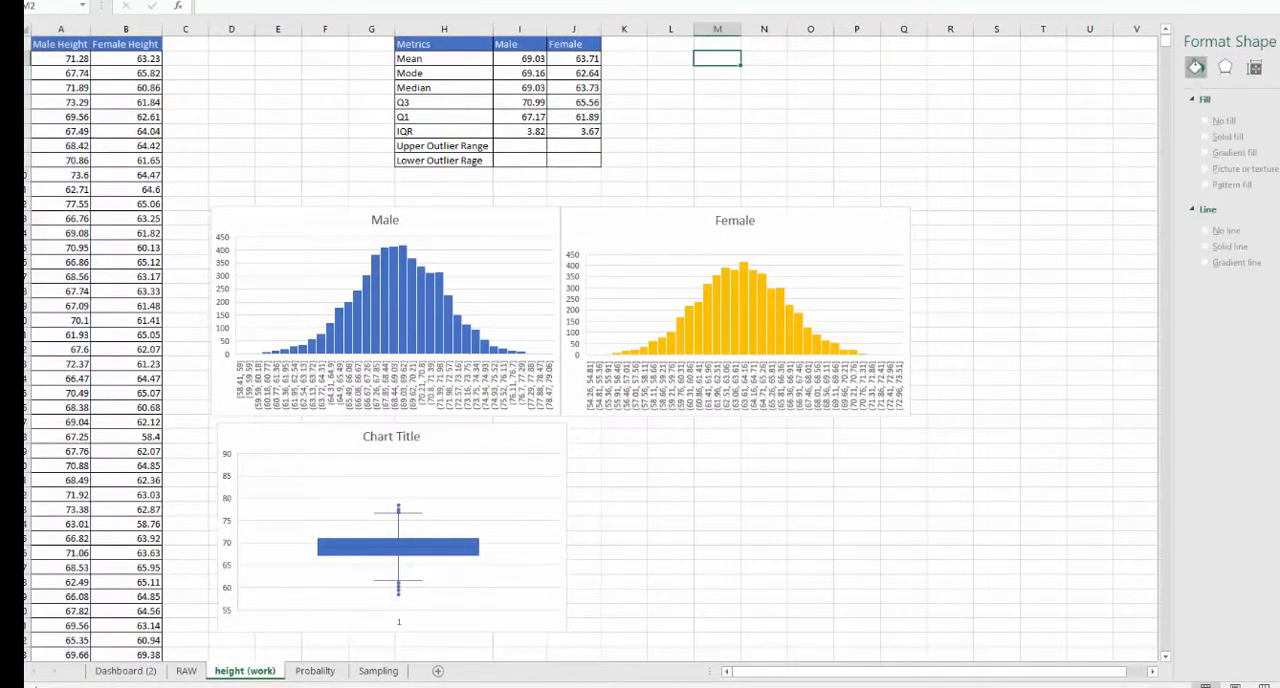
- Insert a box and whisker chart of the Female Height column and set its vertical axis minimum to 50
left_click(126, 29)
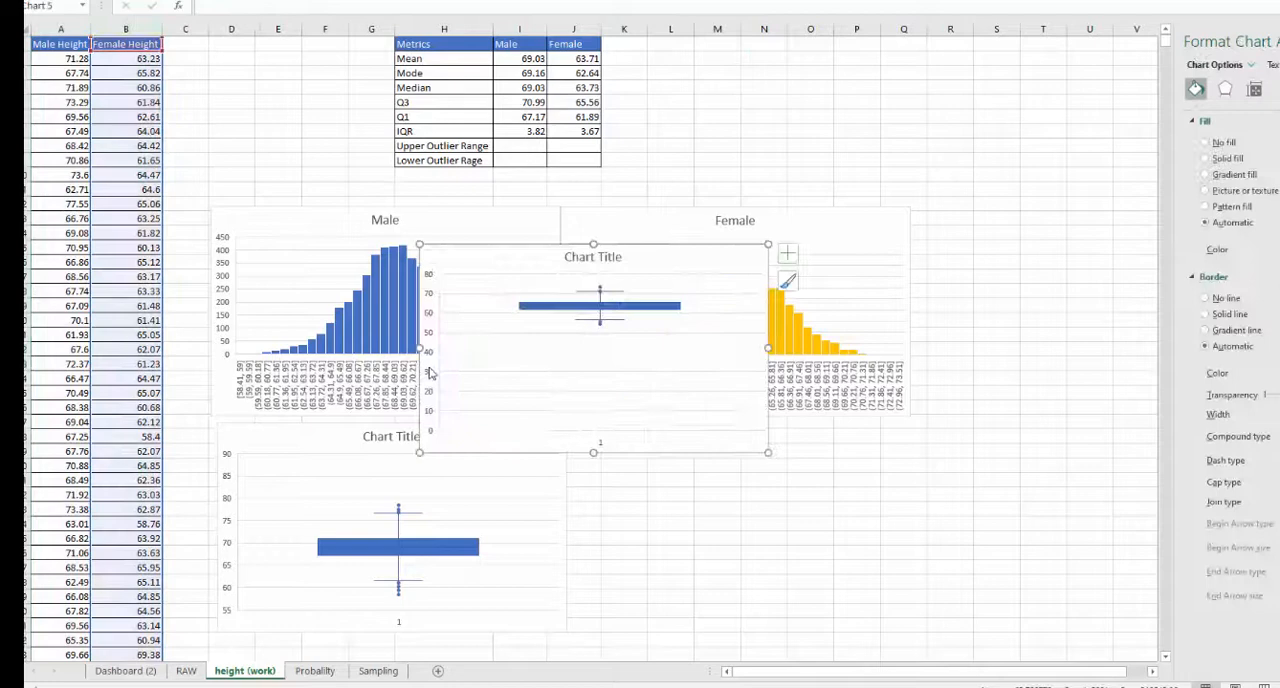
left_click(432, 371)
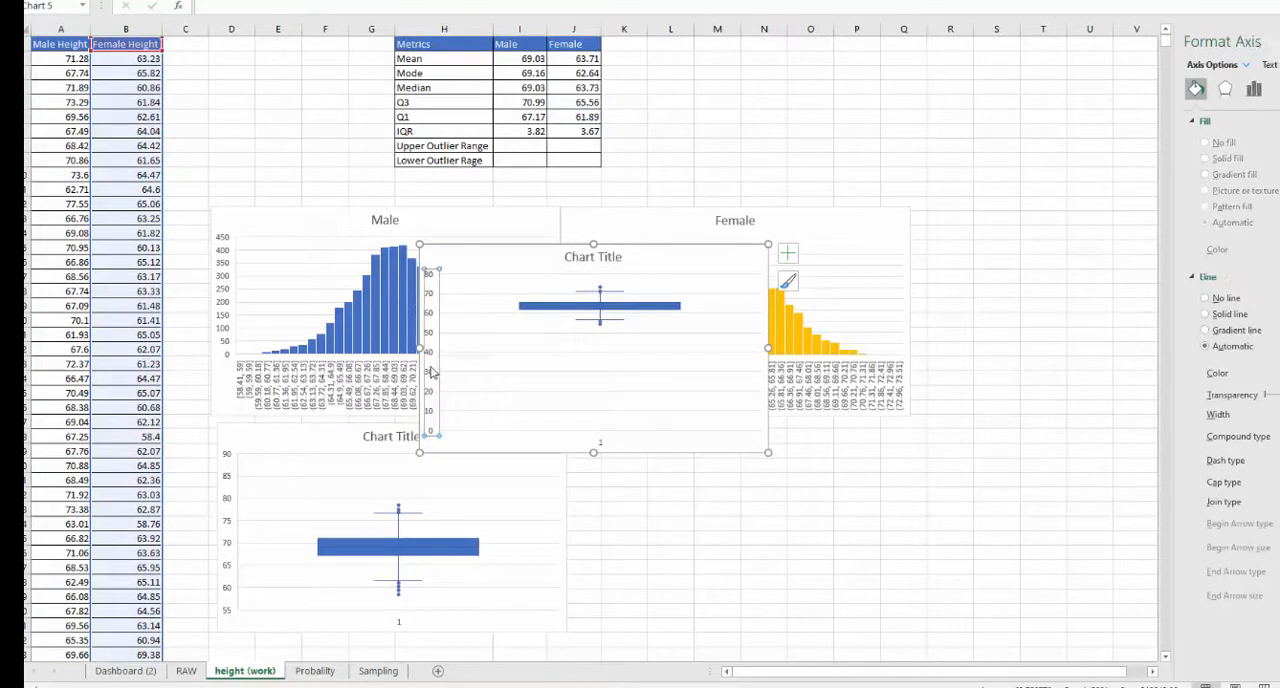
right_click(432, 371)
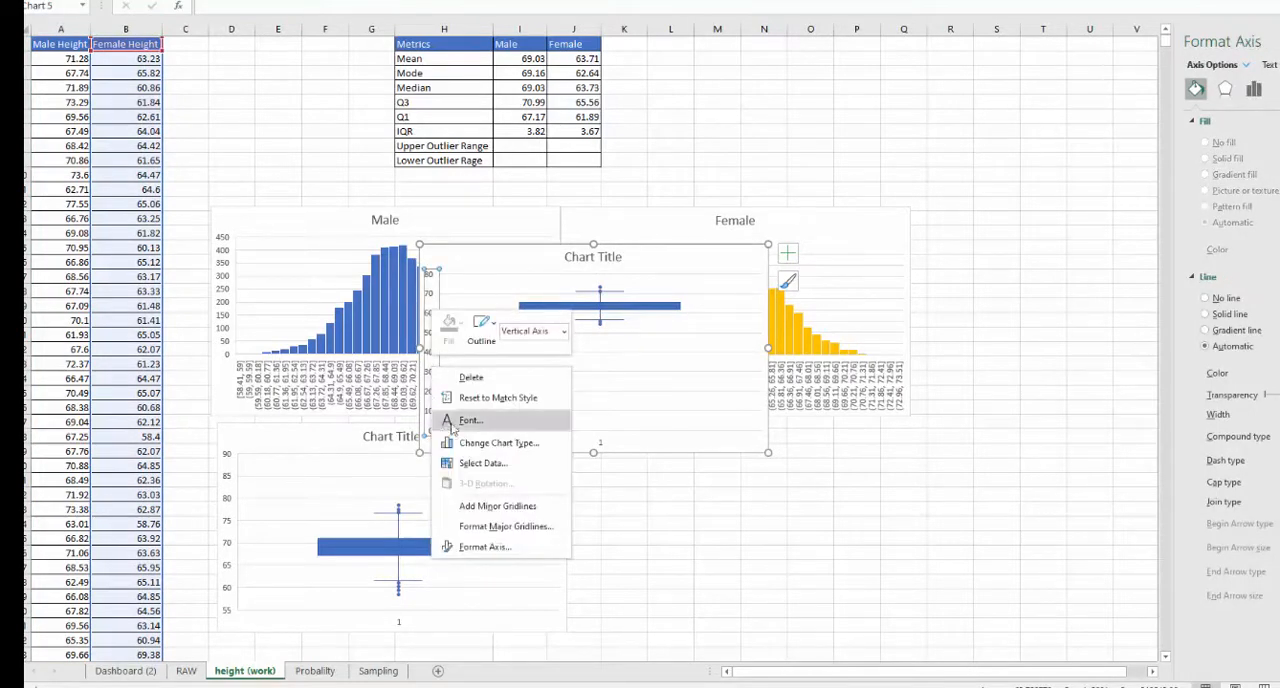
left_click(485, 547)
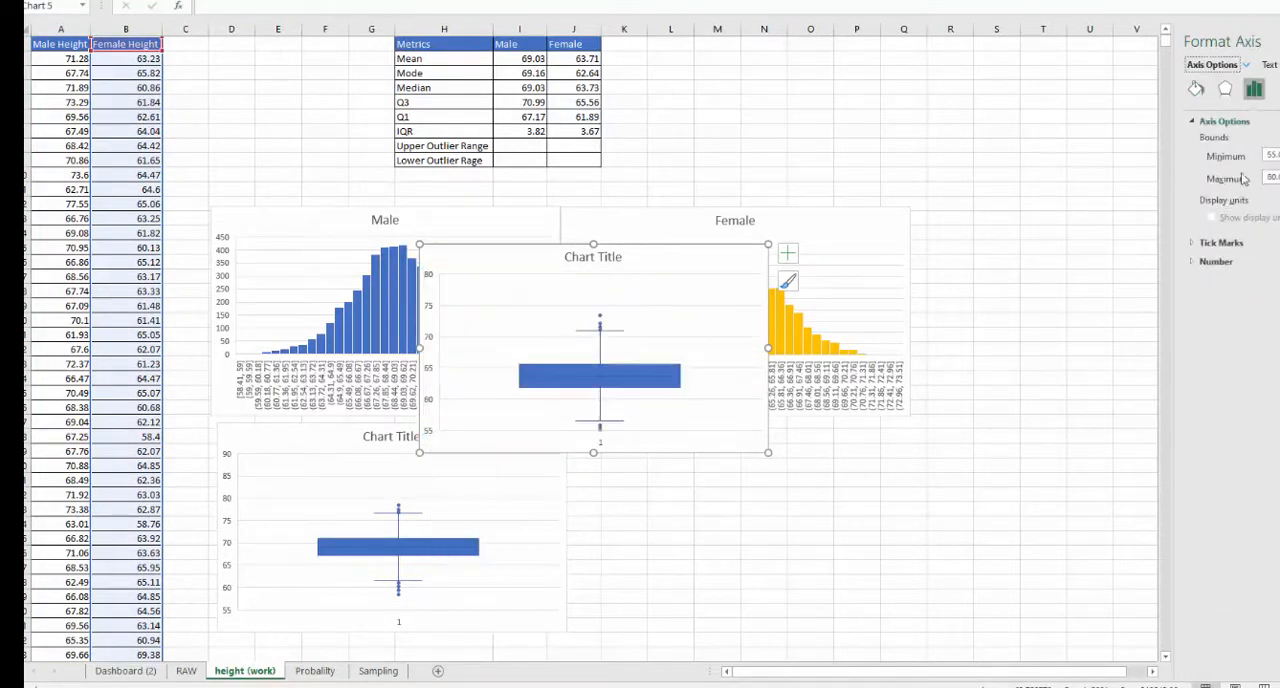
left_click(1273, 154)
key("Return")
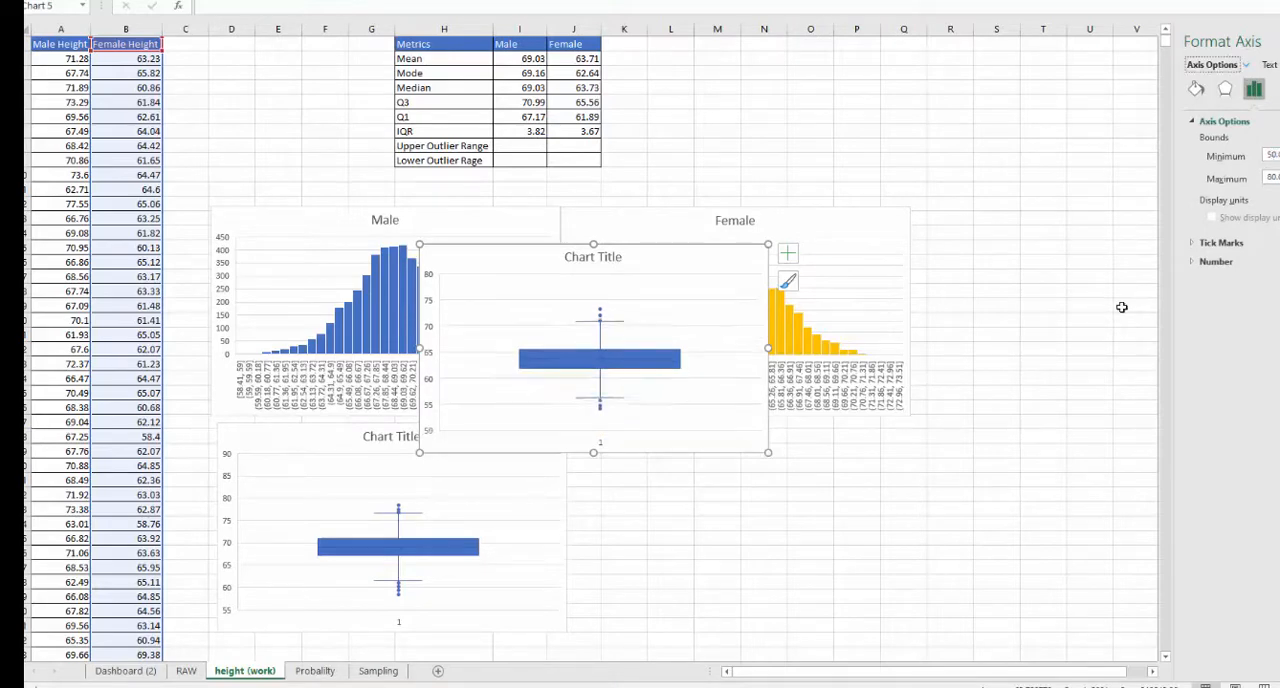
- Place the female box plot below the Female histogram and fill its box with gold
left_click(545, 515)
left_click_drag(634, 262, 788, 453)
left_click(745, 561)
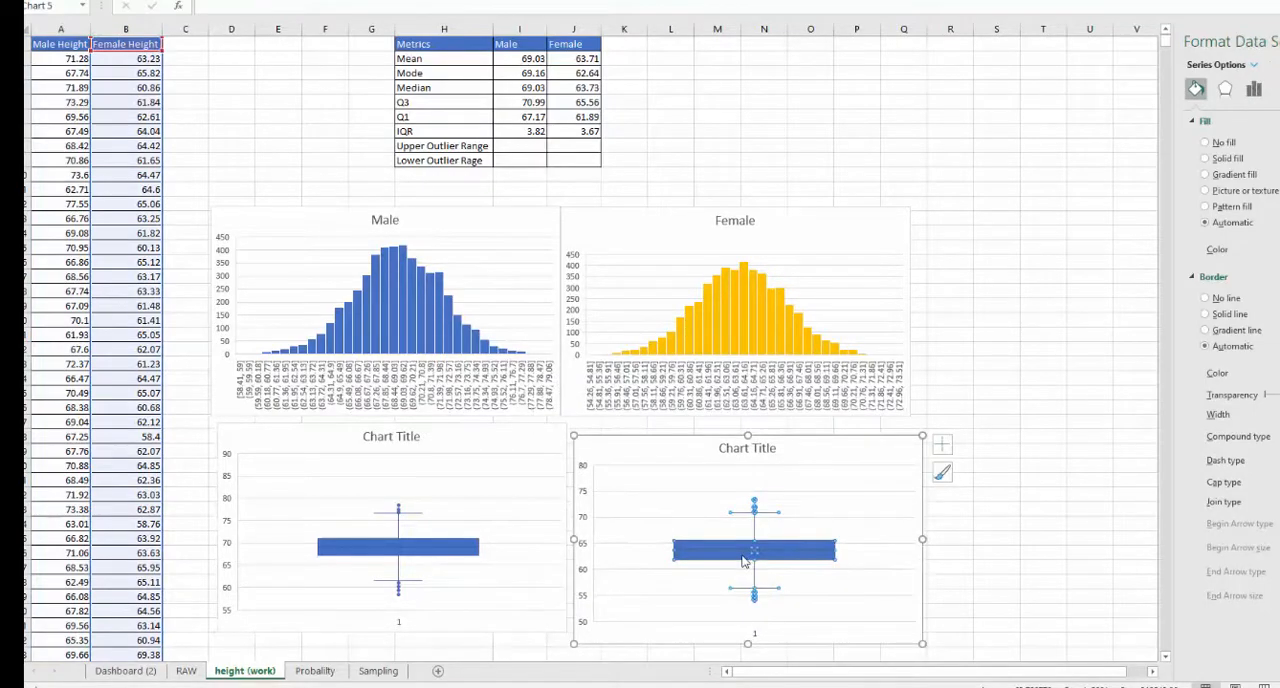
right_click(746, 561)
left_click(749, 574)
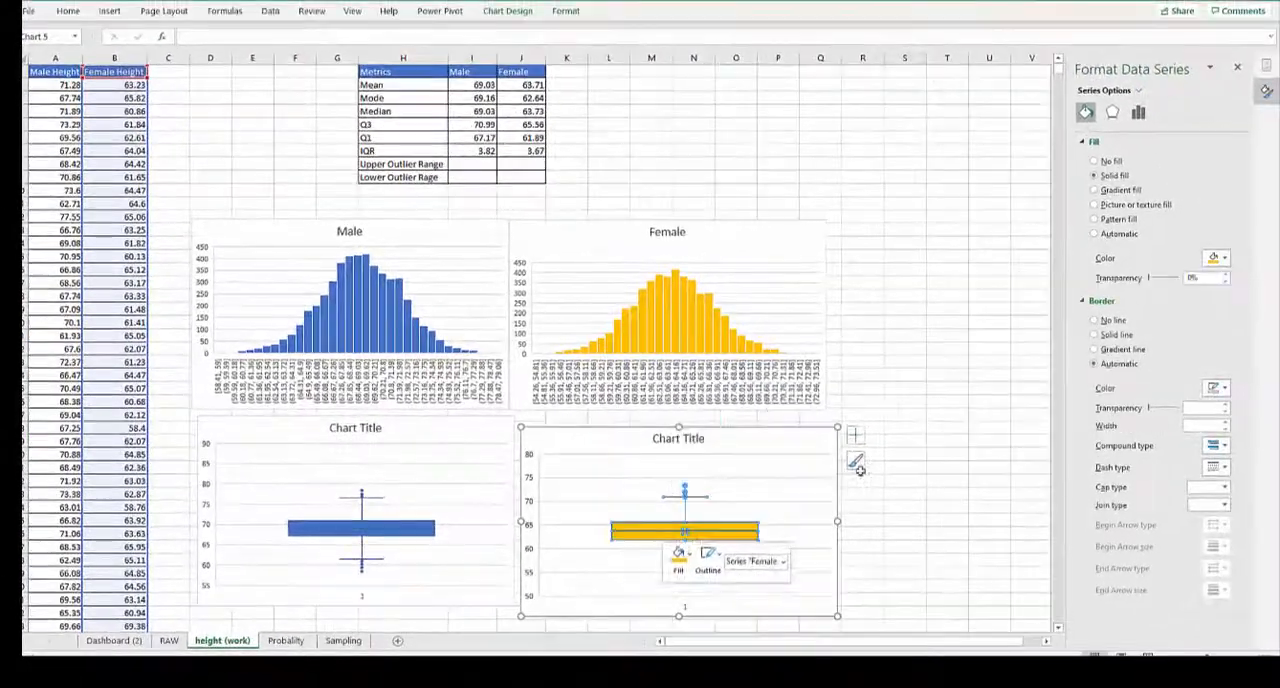
left_click(904, 389)
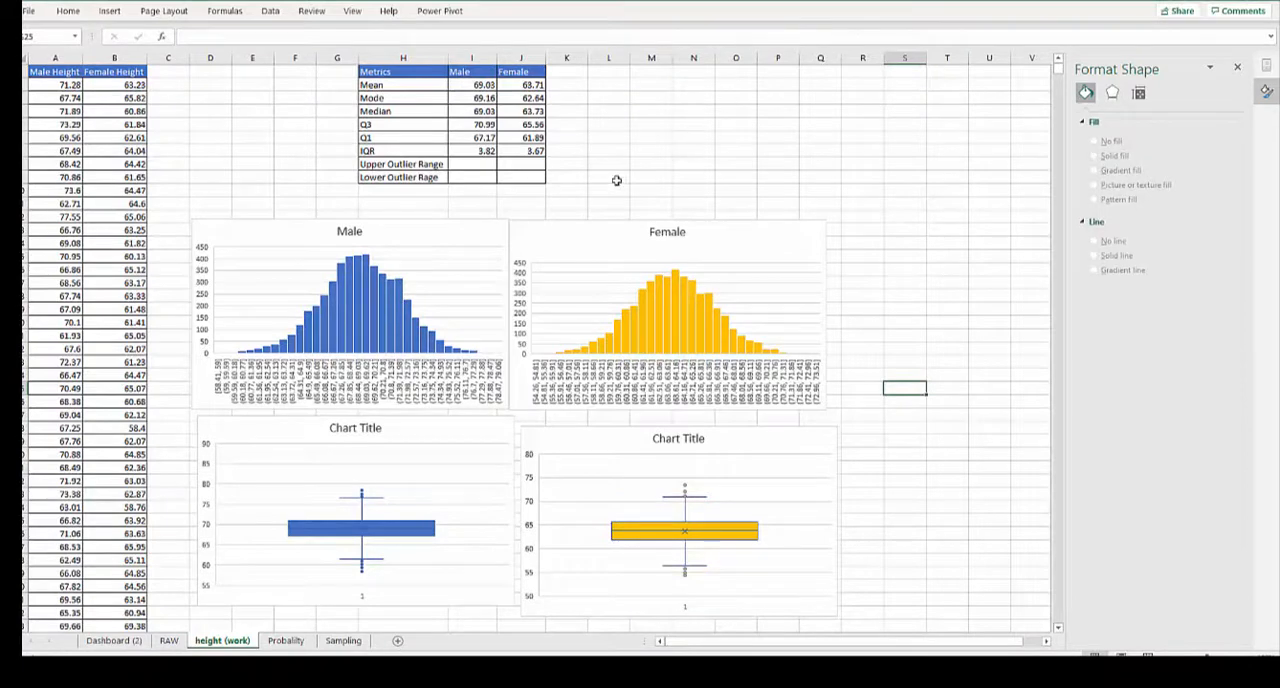
- Move the male box plot up against the Male histogram and set vertical axis maximums of 80 for male and 75 for female
left_click_drag(436, 436, 438, 430)
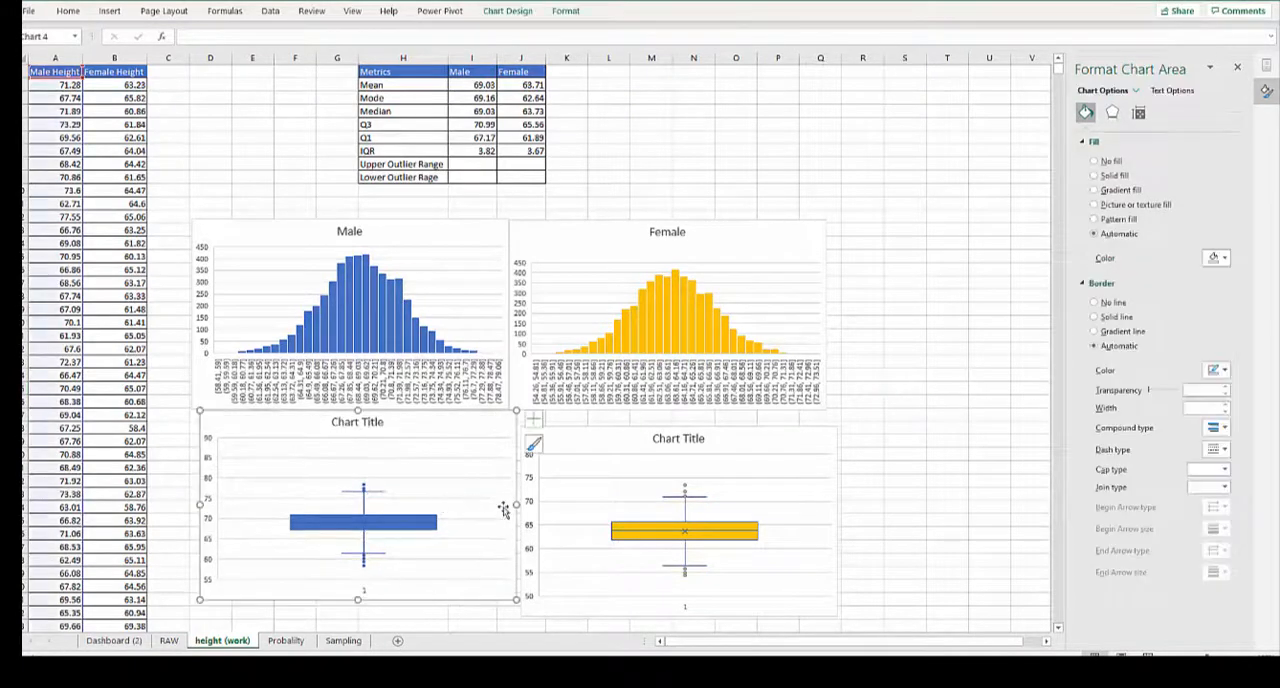
left_click(718, 484)
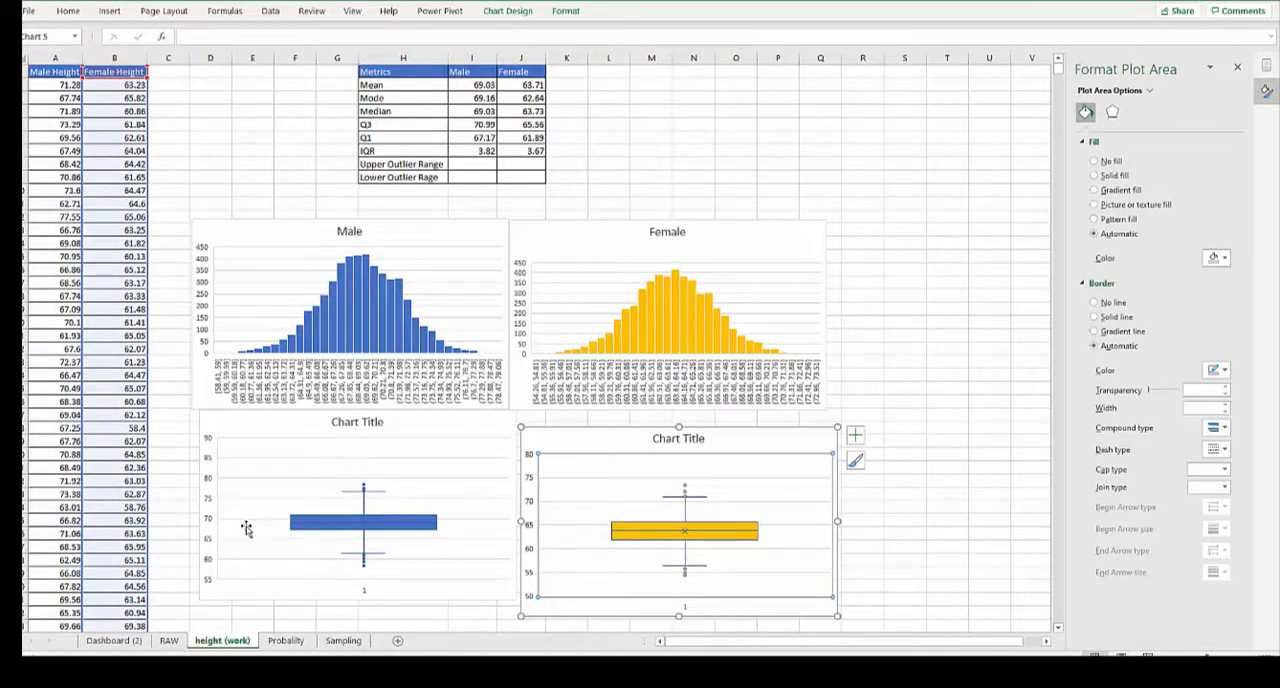
right_click(218, 542)
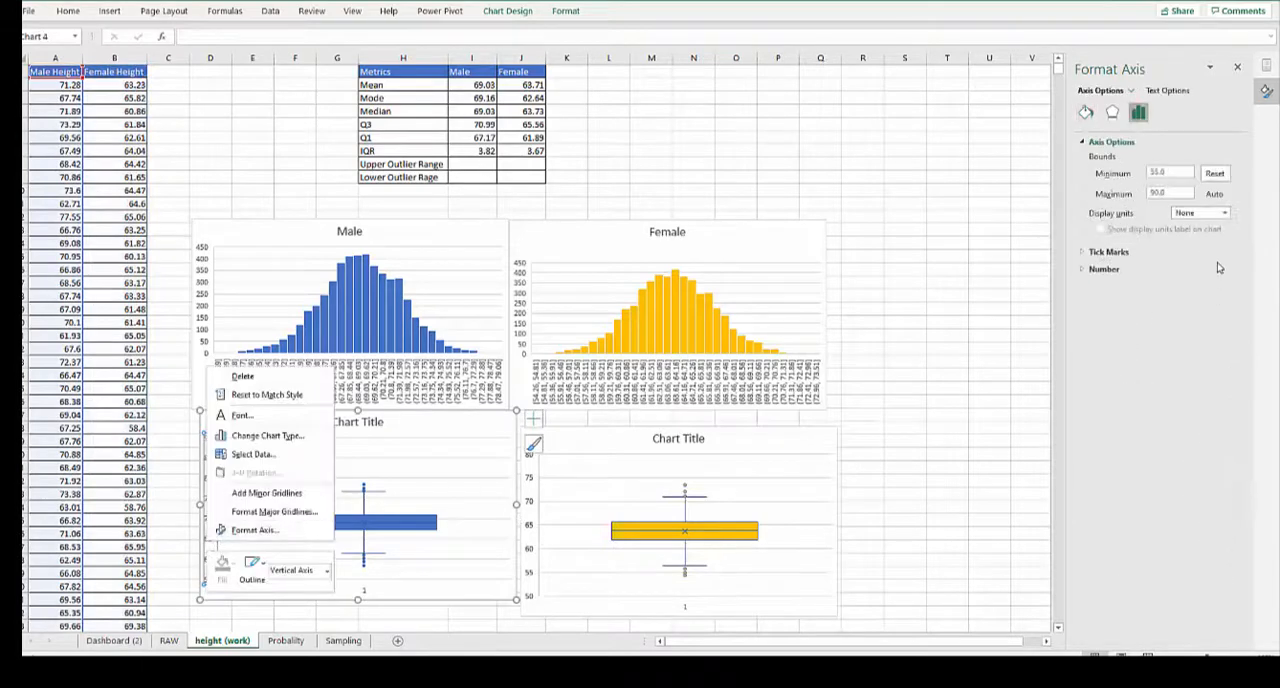
left_click(946, 335)
scroll(787, 428, "down", 2)
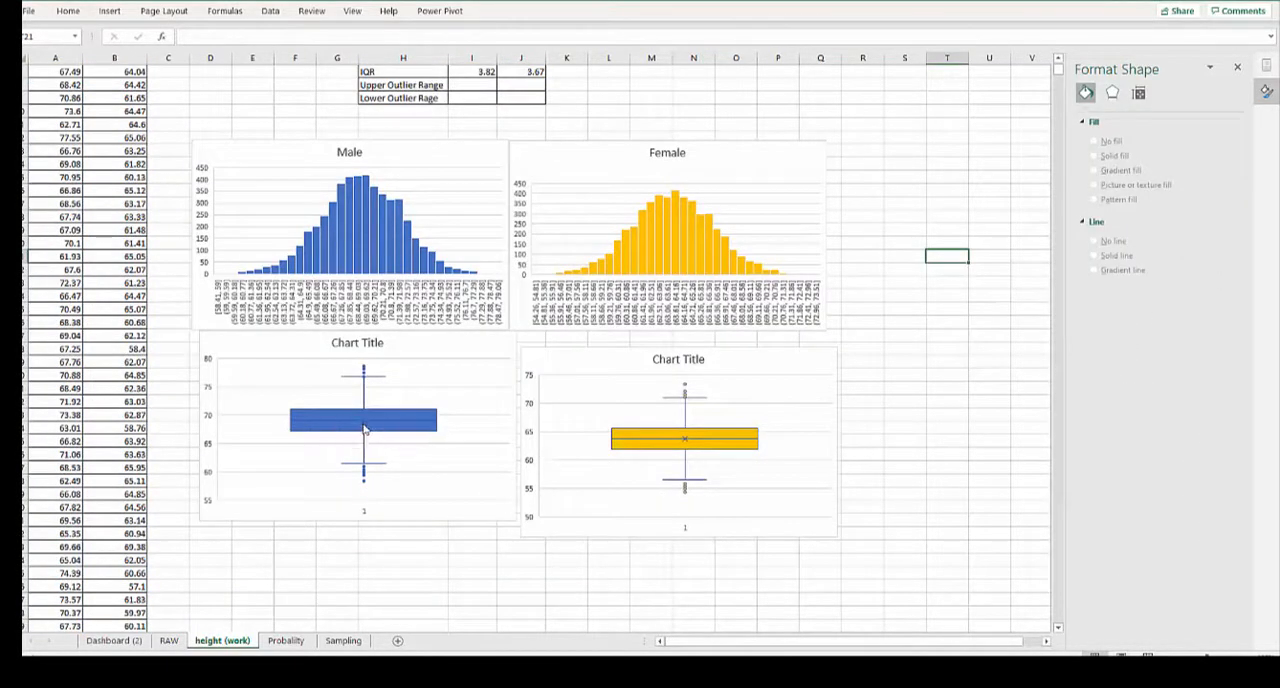
mouse_move(366, 426)
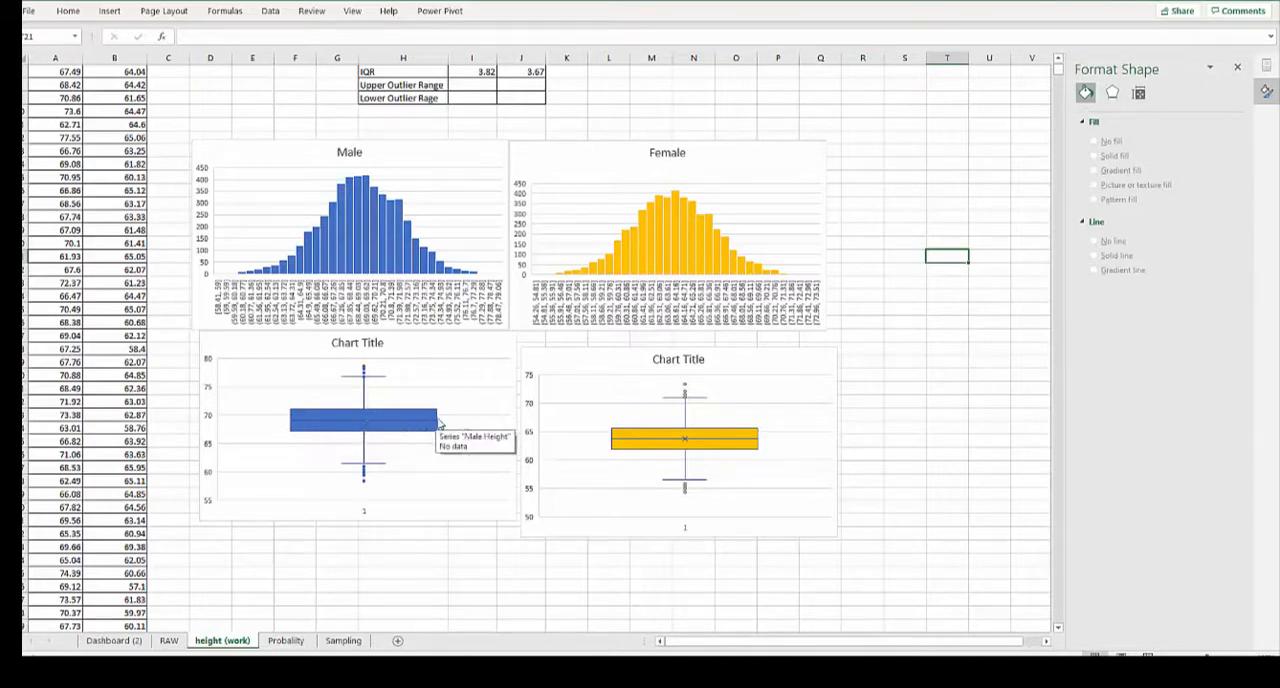
scroll(485, 425, "up", 2)
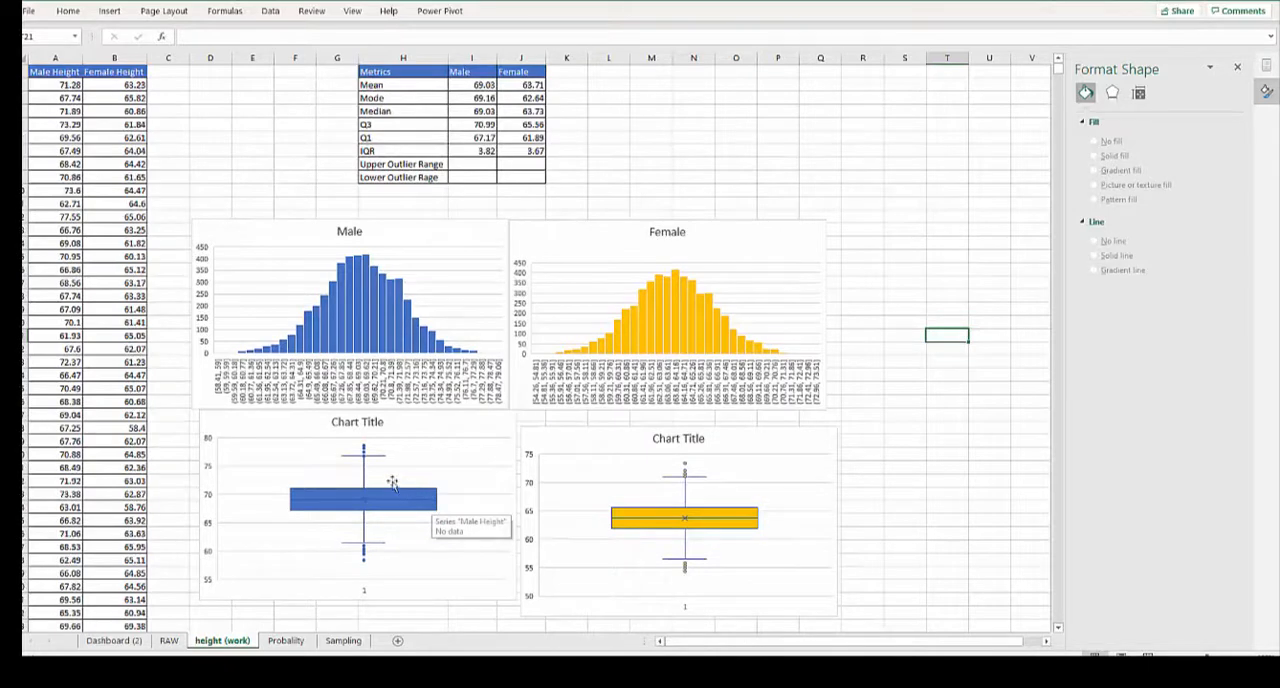
mouse_move(371, 460)
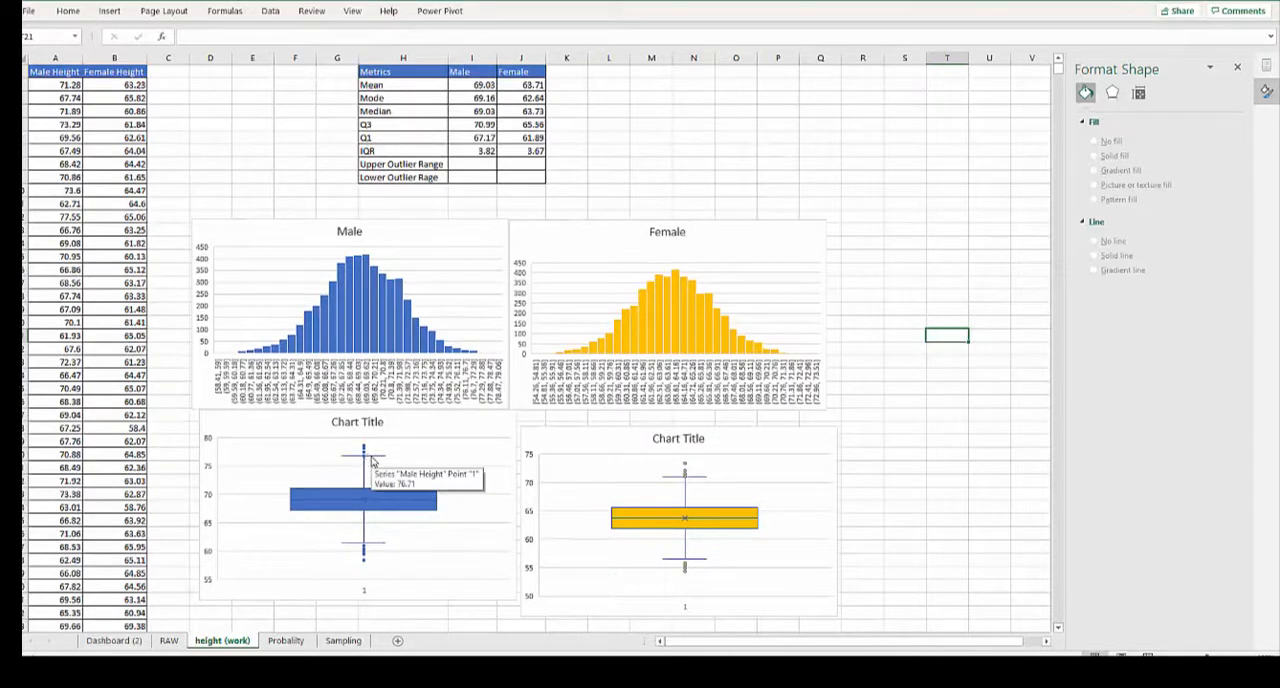
- Calculate the male Upper Outlier Range with =I5+1.5*I7 and fill the formula across to the Female column
left_click(458, 163)
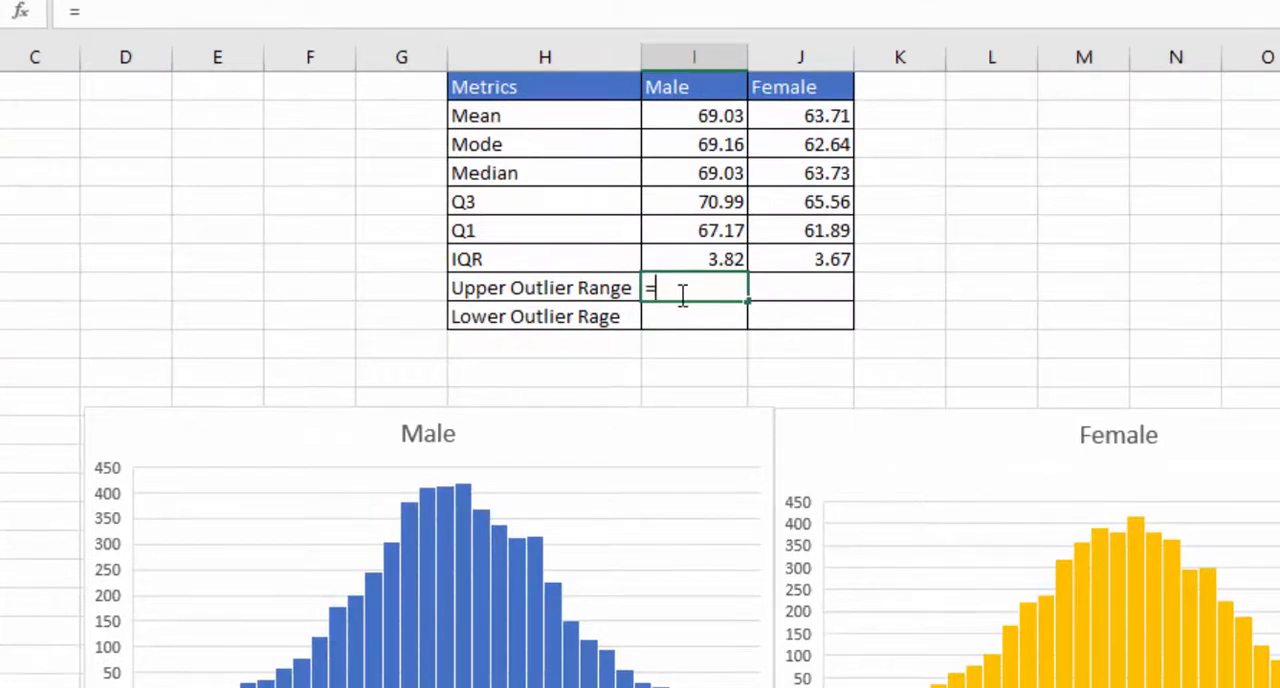
left_click(655, 233)
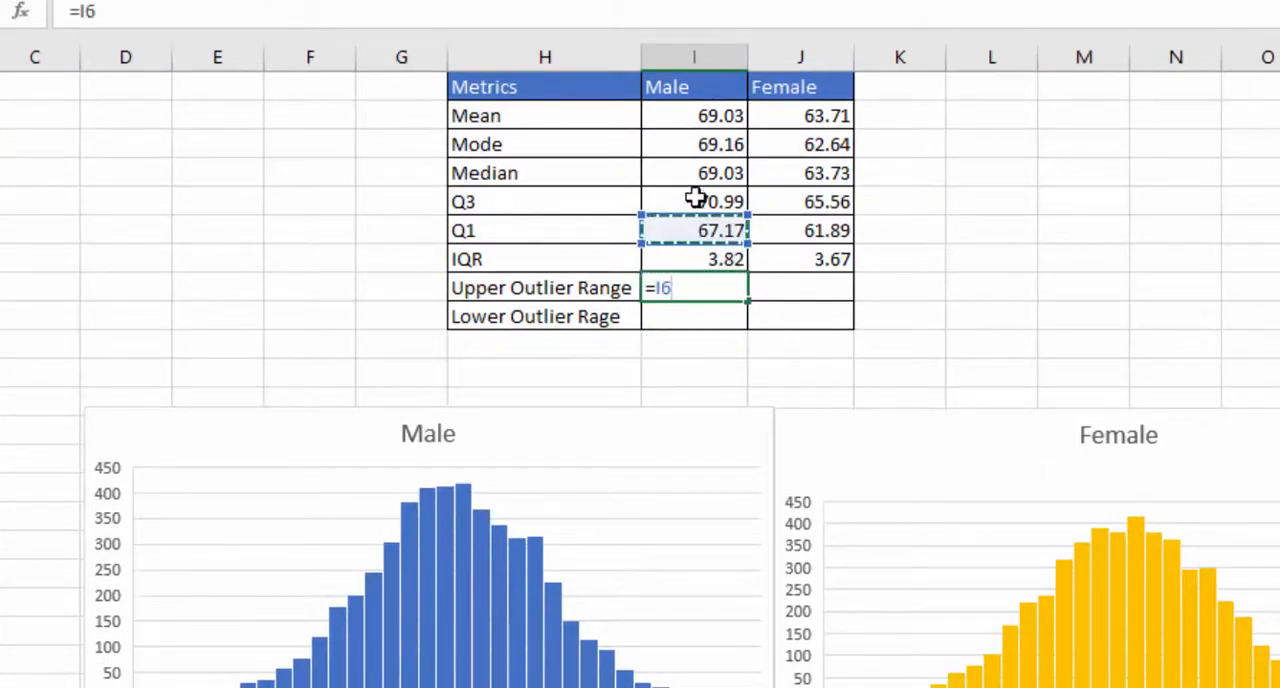
left_click(695, 199)
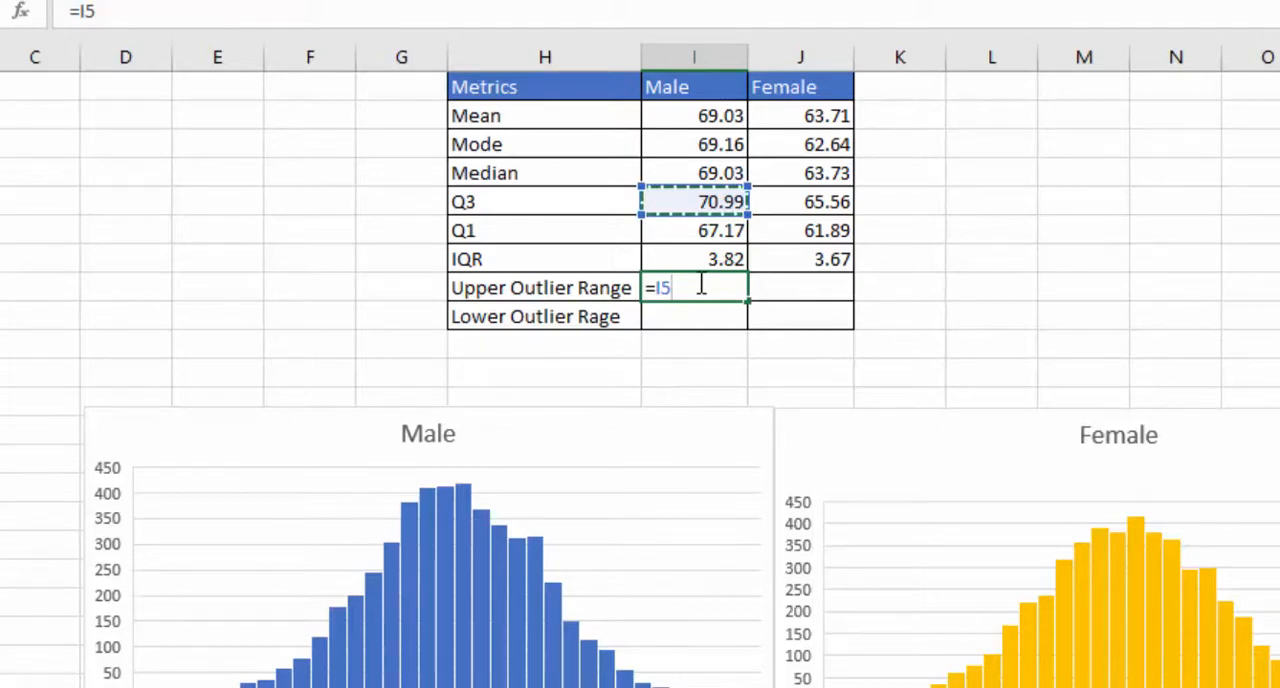
type("+1.4")
key("BackSpace")
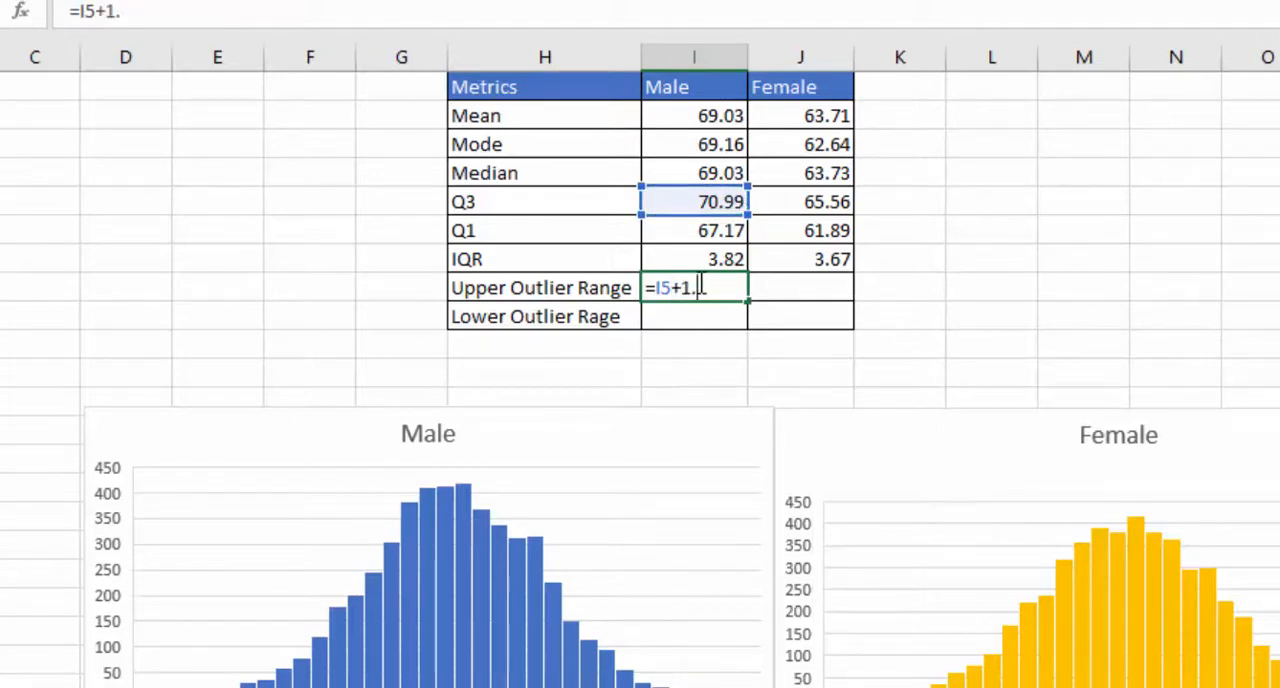
type("5*")
left_click(706, 259)
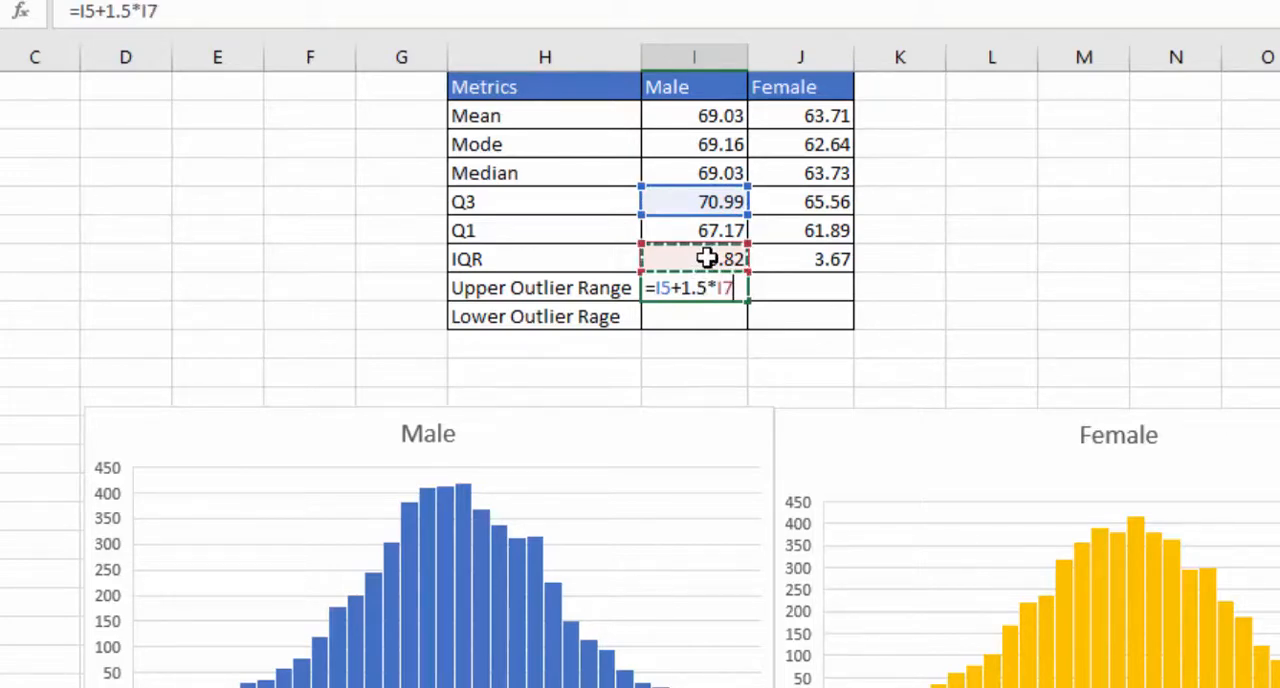
key("Return")
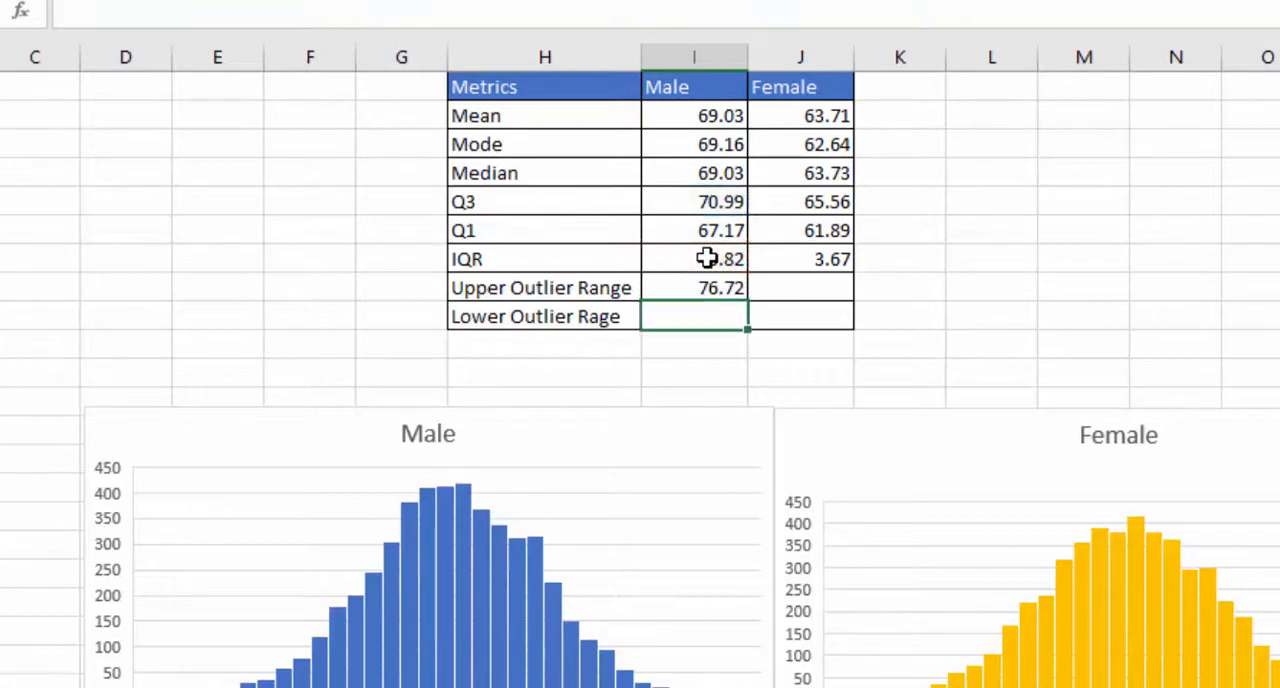
left_click(720, 289)
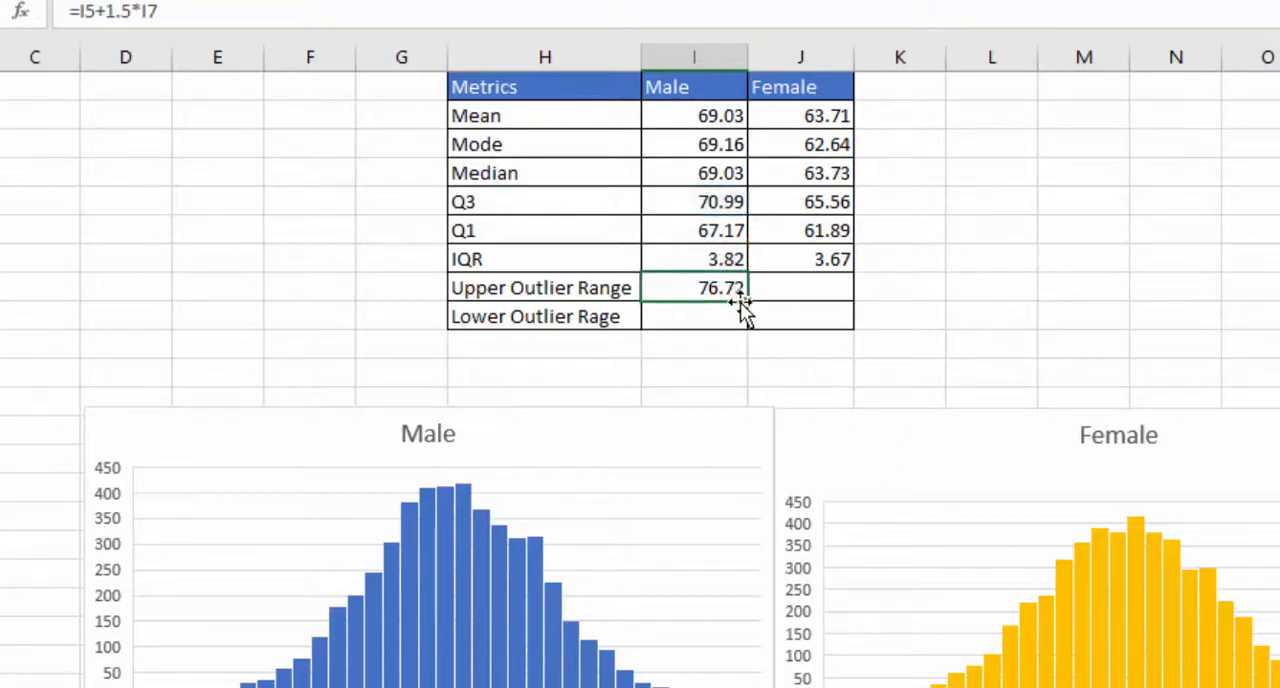
left_click_drag(746, 302, 849, 297)
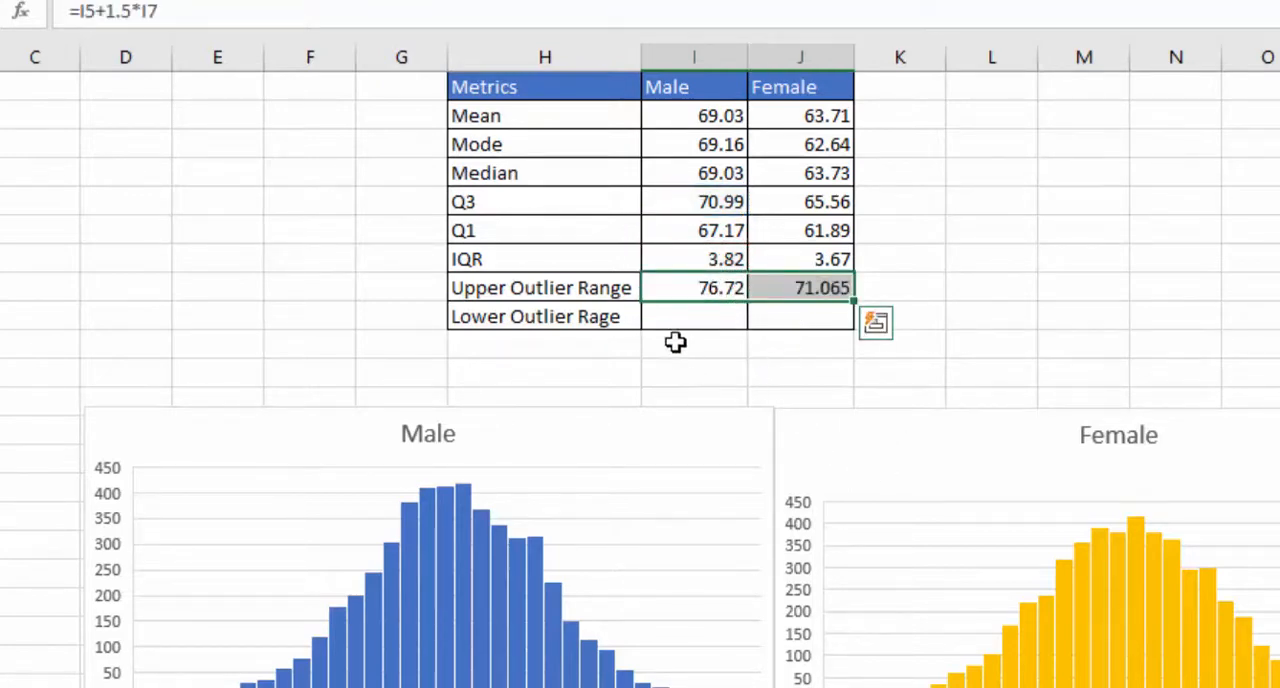
- Calculate the male lower outlier range with =I6-1.5*I7, fill it across to the Female column, and check the ranges against the box plots
left_click(678, 312)
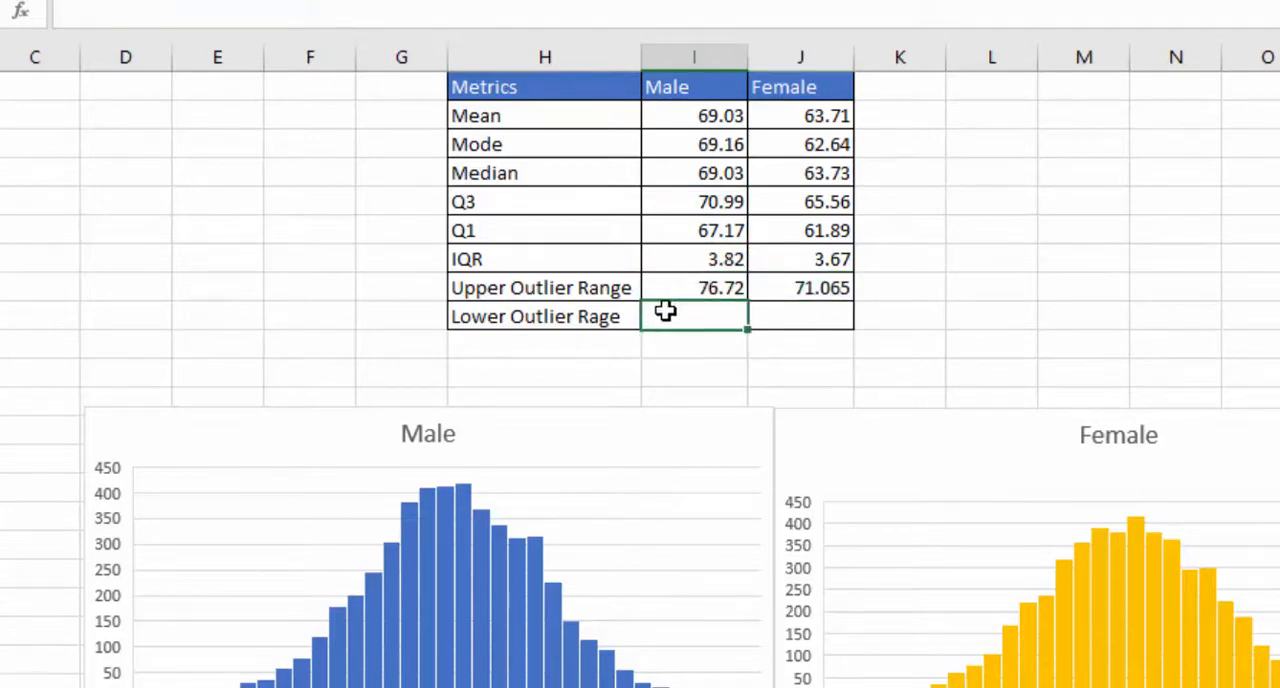
mouse_move(665, 312)
left_mouse_down()
mouse_move(666, 240)
mouse_move(671, 305)
left_mouse_up()
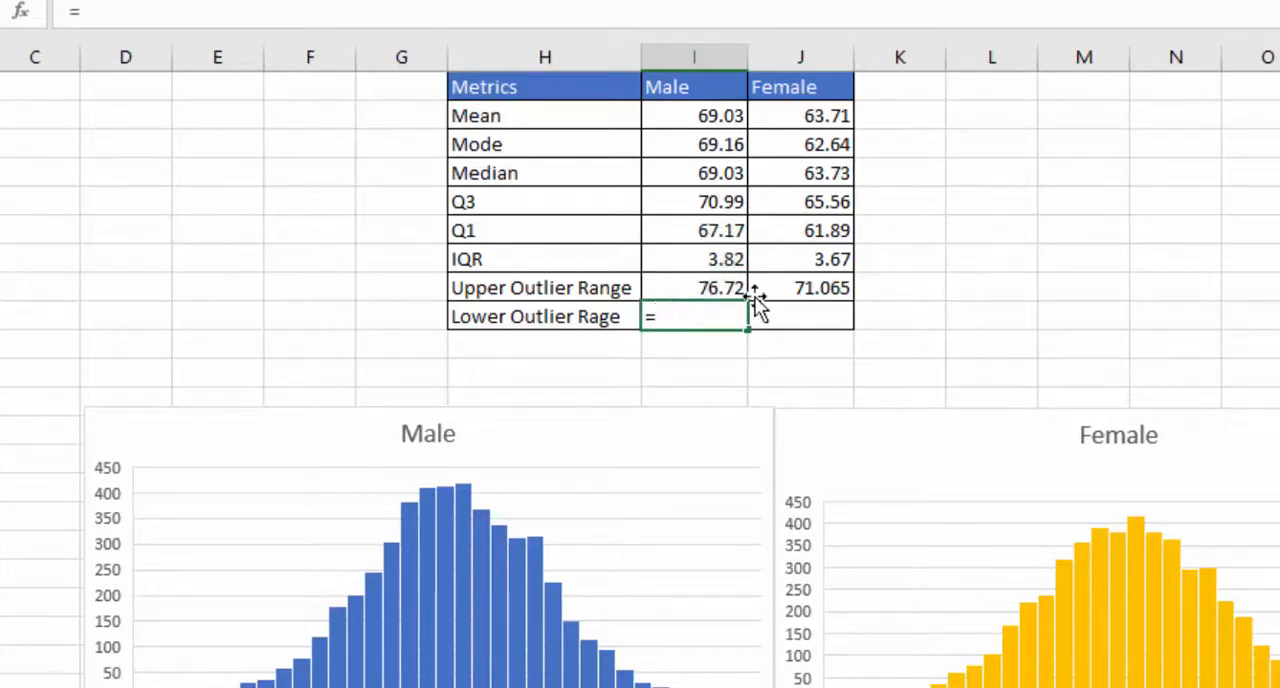
left_click(738, 230)
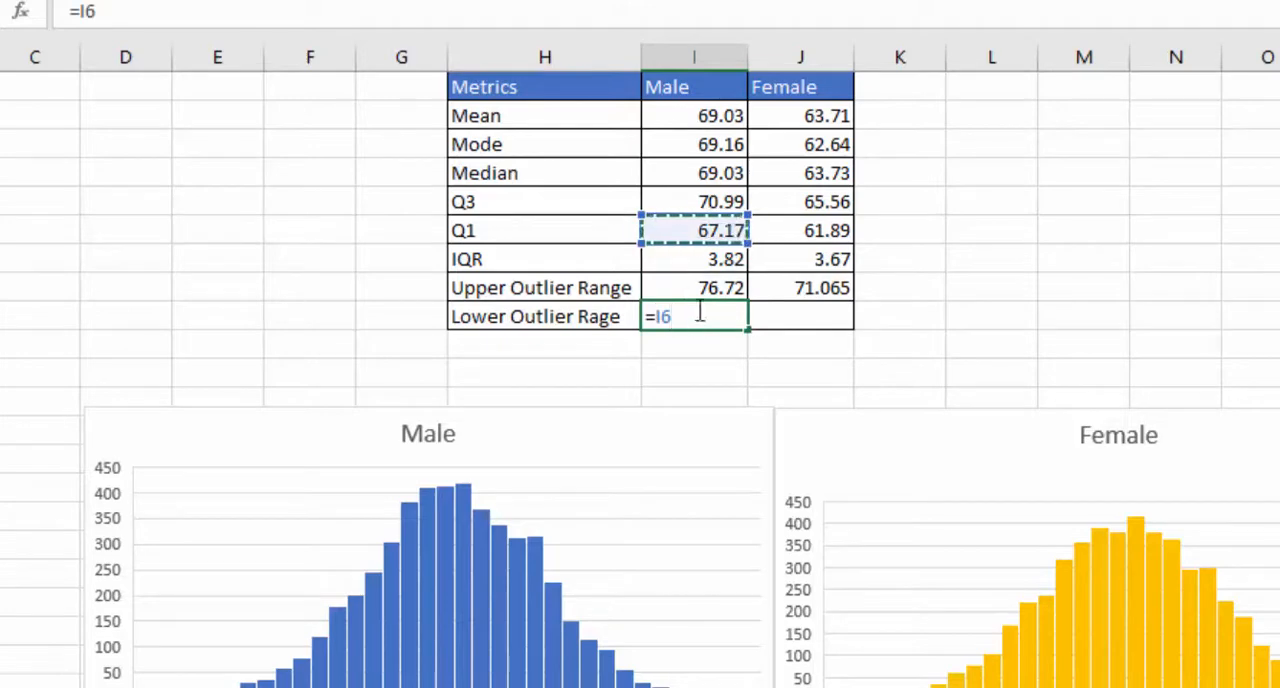
type("-")
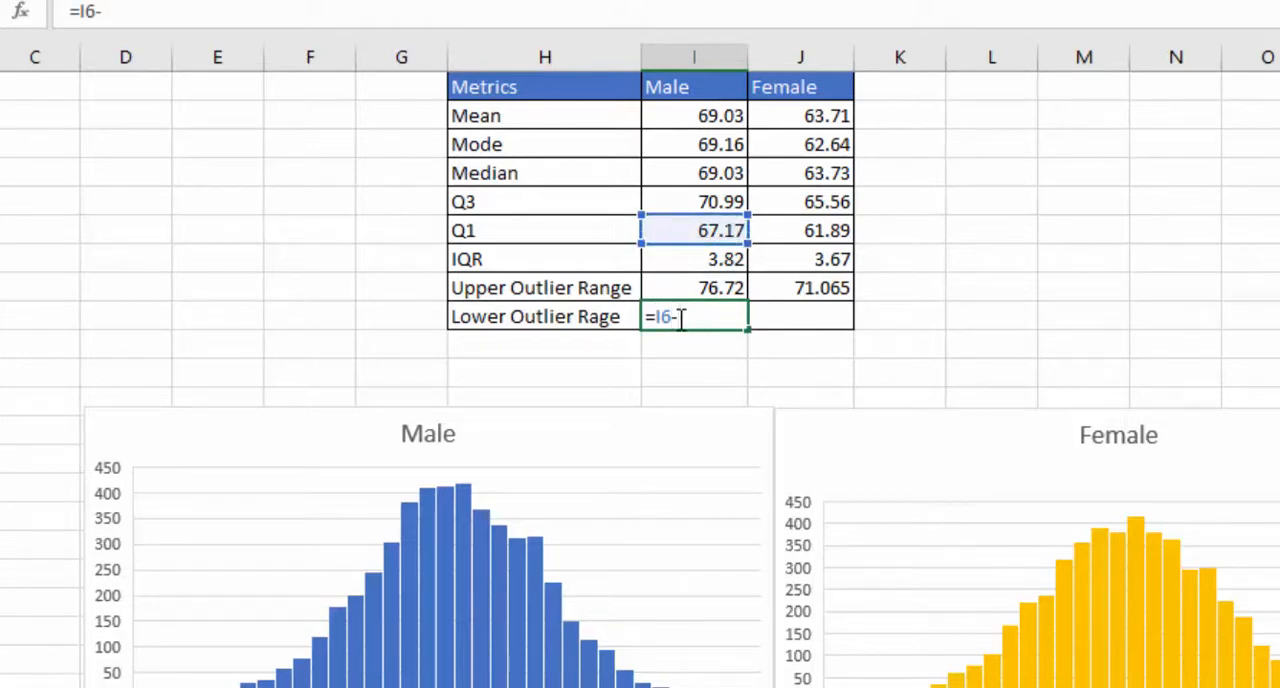
type("1.5*")
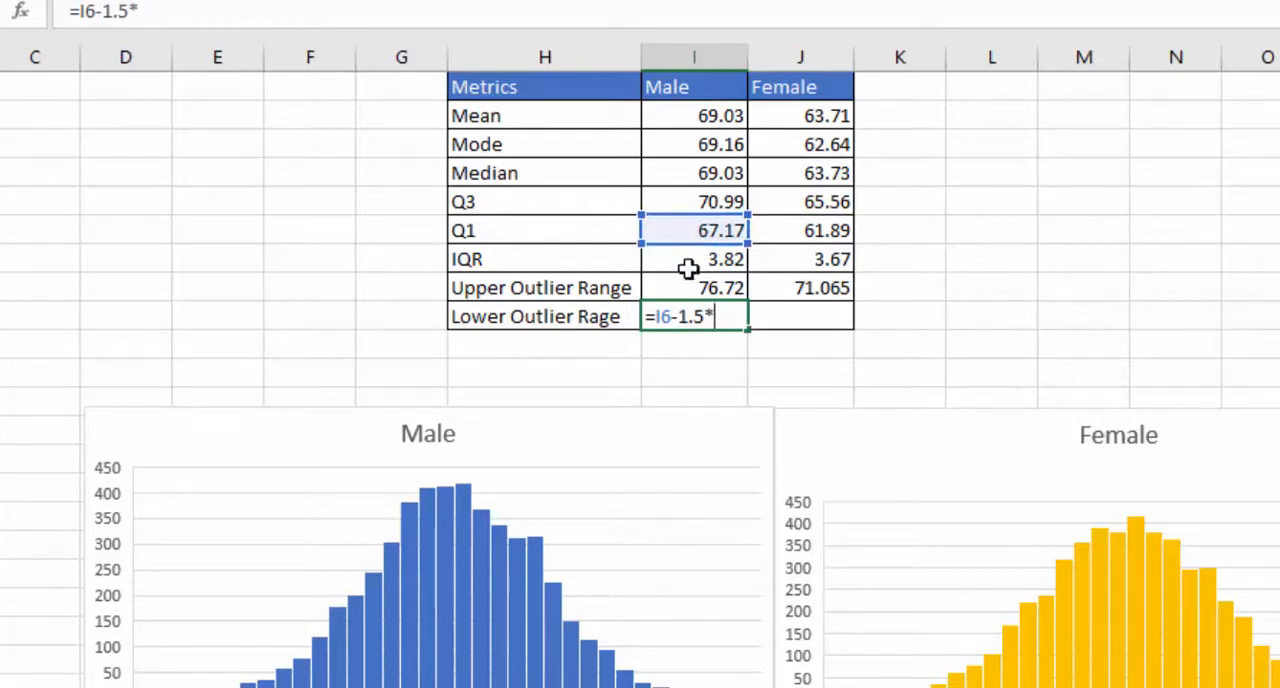
left_click(695, 258)
key("Return")
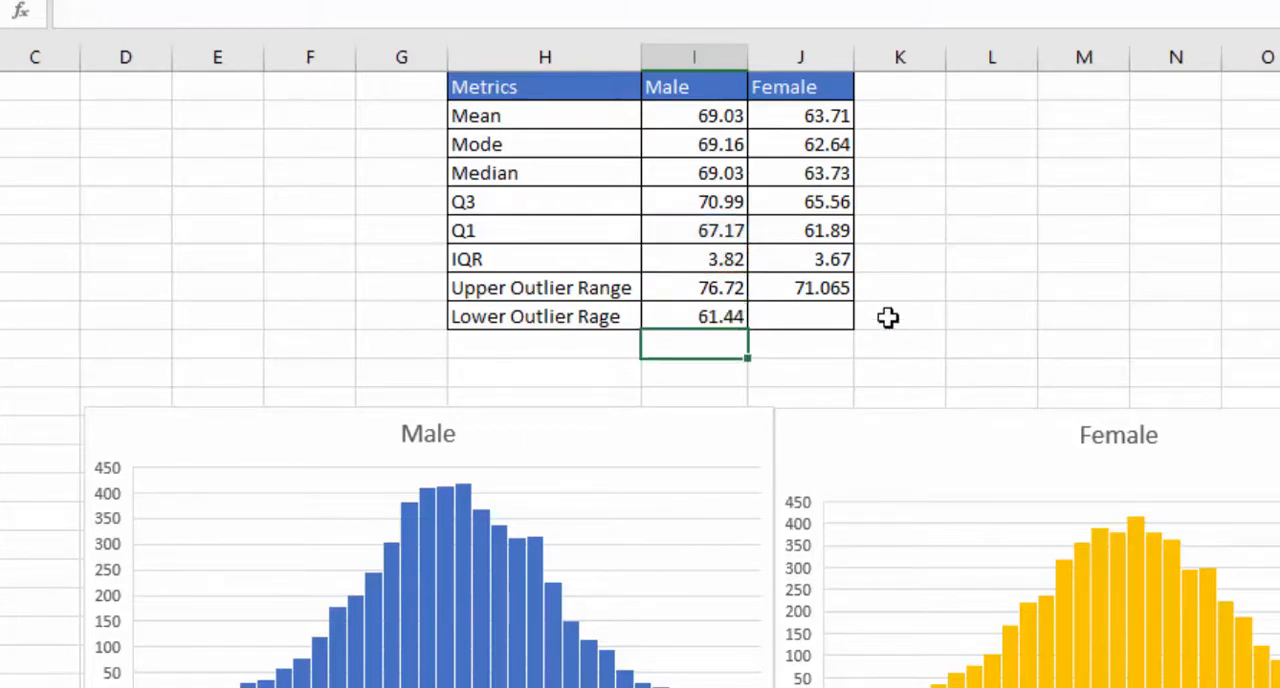
left_click(690, 318)
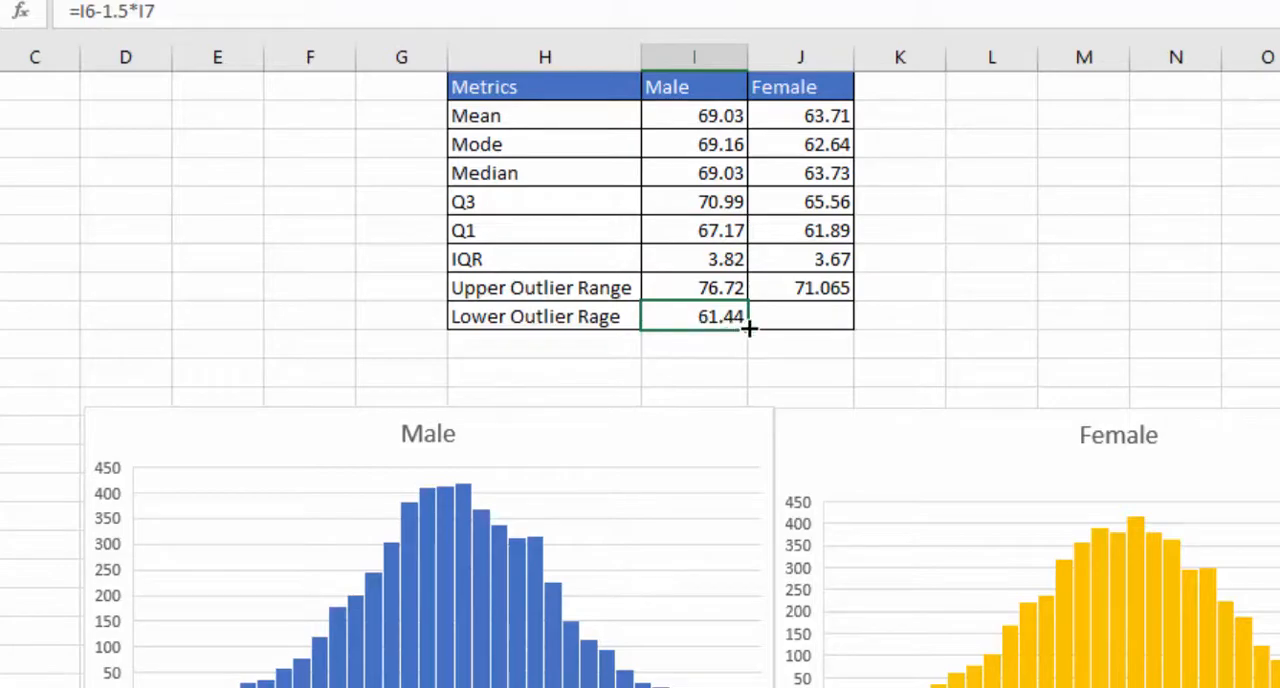
left_click_drag(748, 327, 838, 323)
left_click(983, 322)
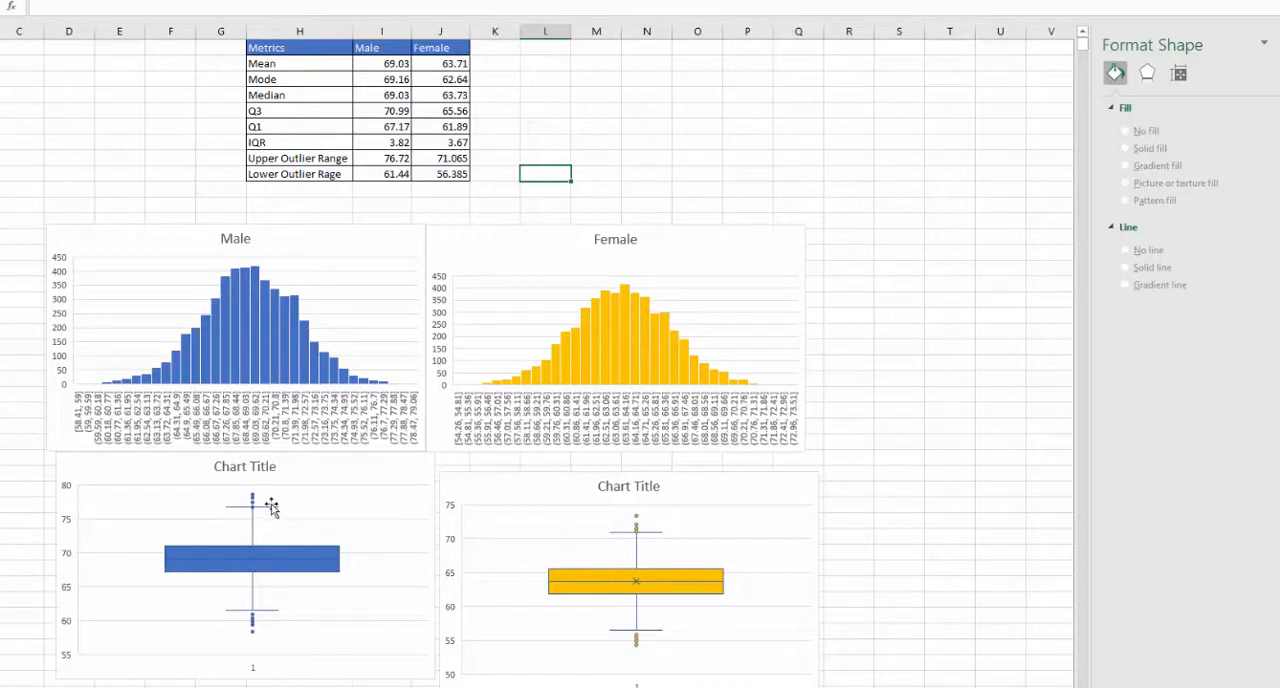
mouse_move(273, 513)
left_click(402, 160)
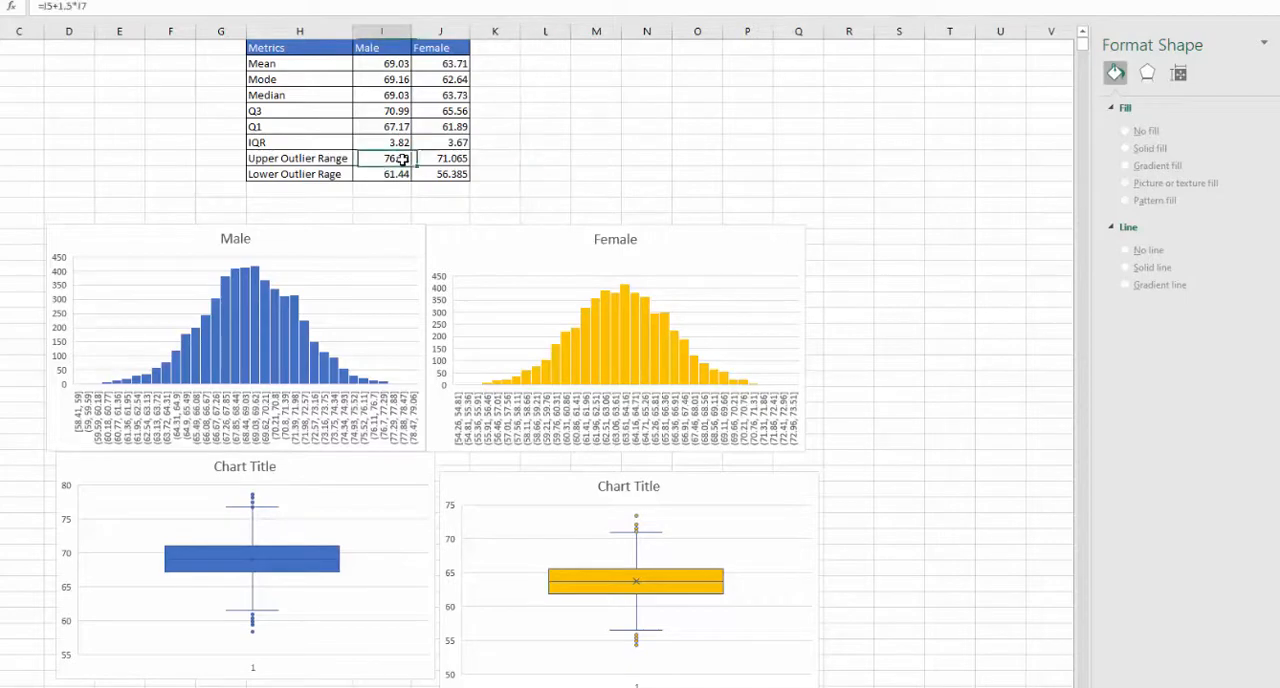
left_click(446, 174)
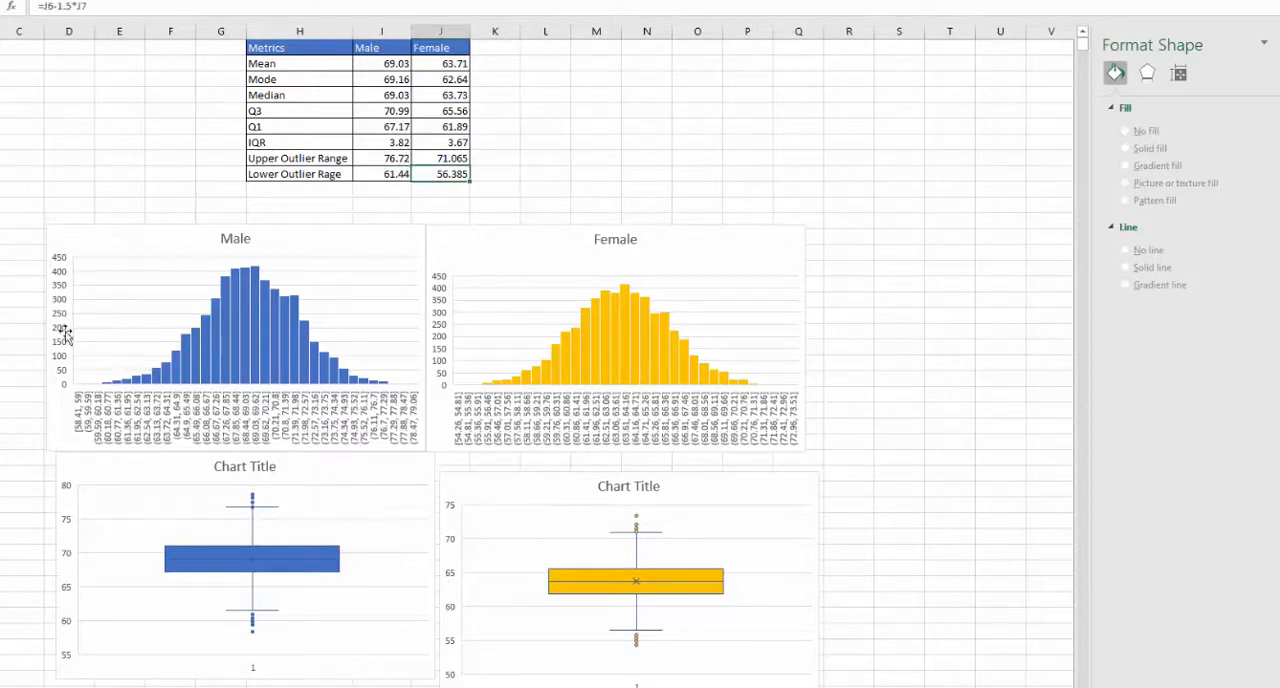
- Insert one box and whisker chart from the full Male Height and Female Height columns and bring it near the other charts
left_click_drag(24, 55, 89, 55)
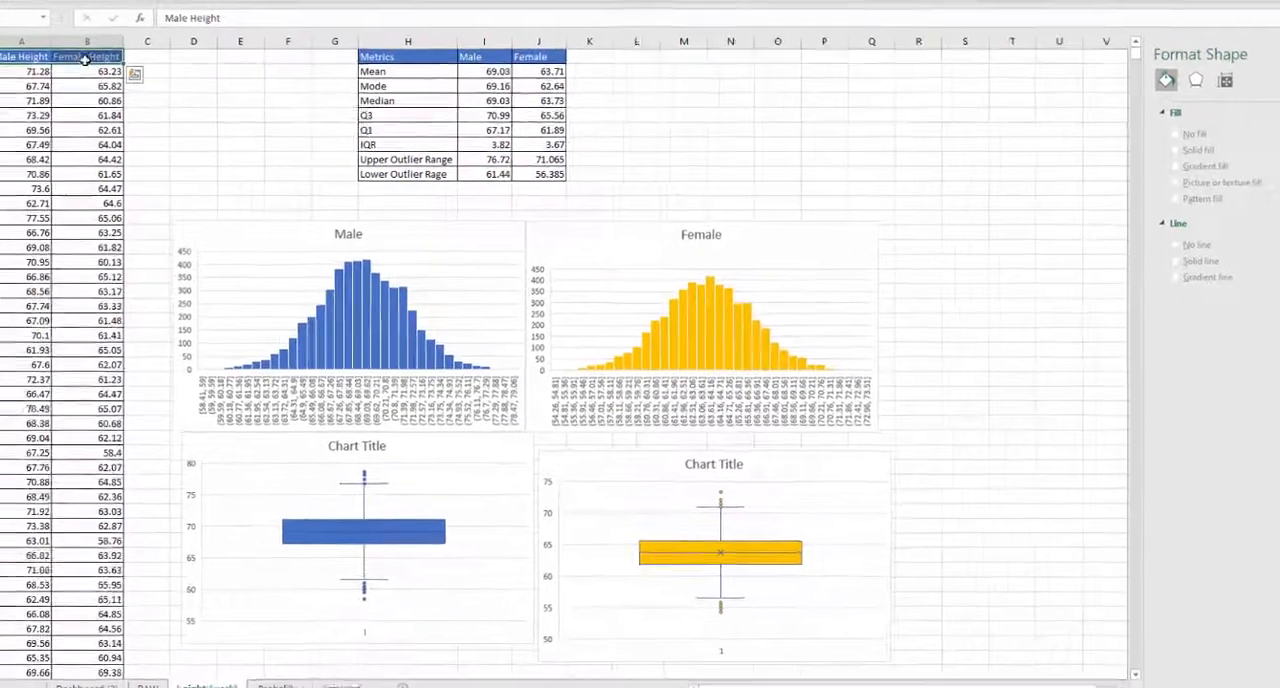
key("ctrl+shift+Down")
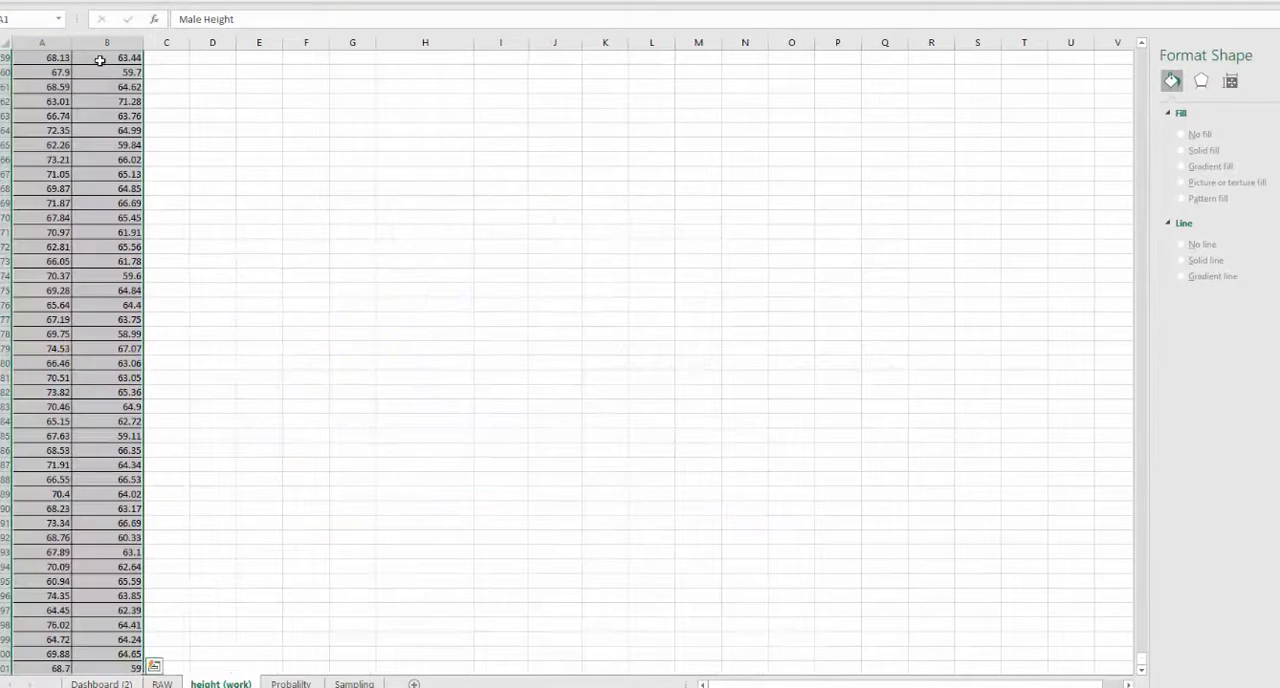
left_click(76, 2)
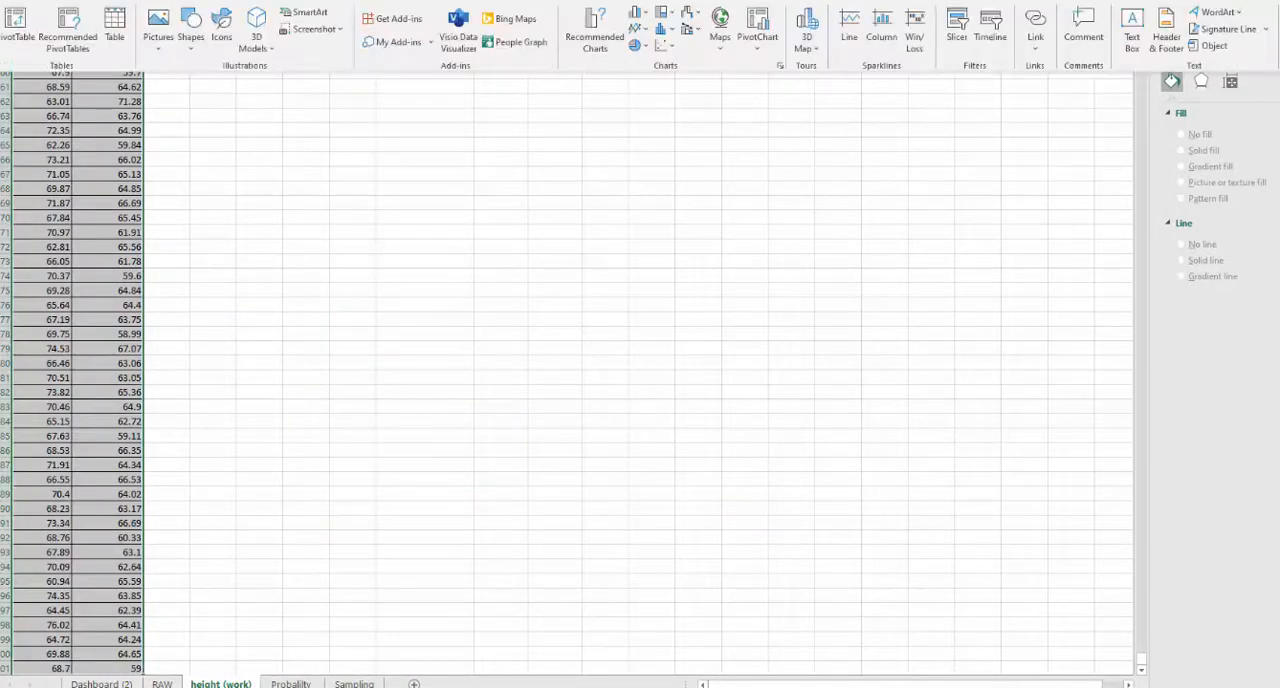
left_click(673, 32)
left_click(680, 140)
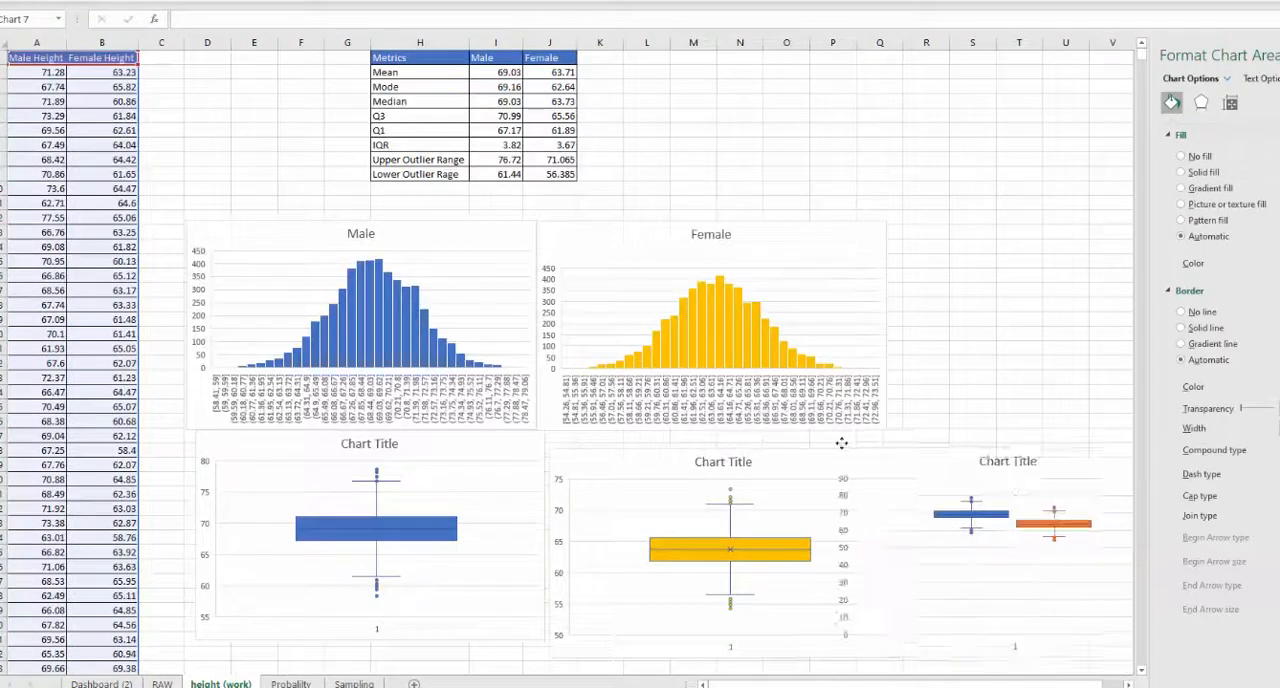
left_click_drag(843, 443, 452, 440)
- Delete the separate male and female box plots and place the combined box plot just beneath the histograms
left_click(443, 452)
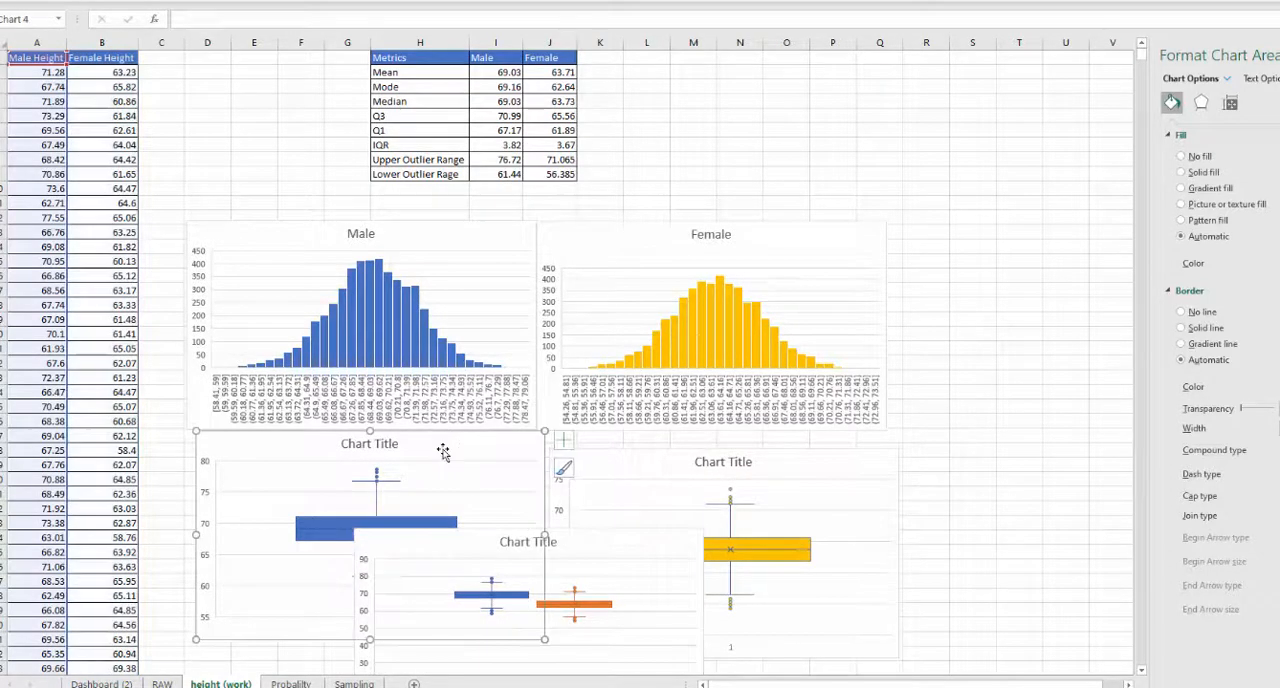
key("Delete")
left_click(577, 451)
key("Delete")
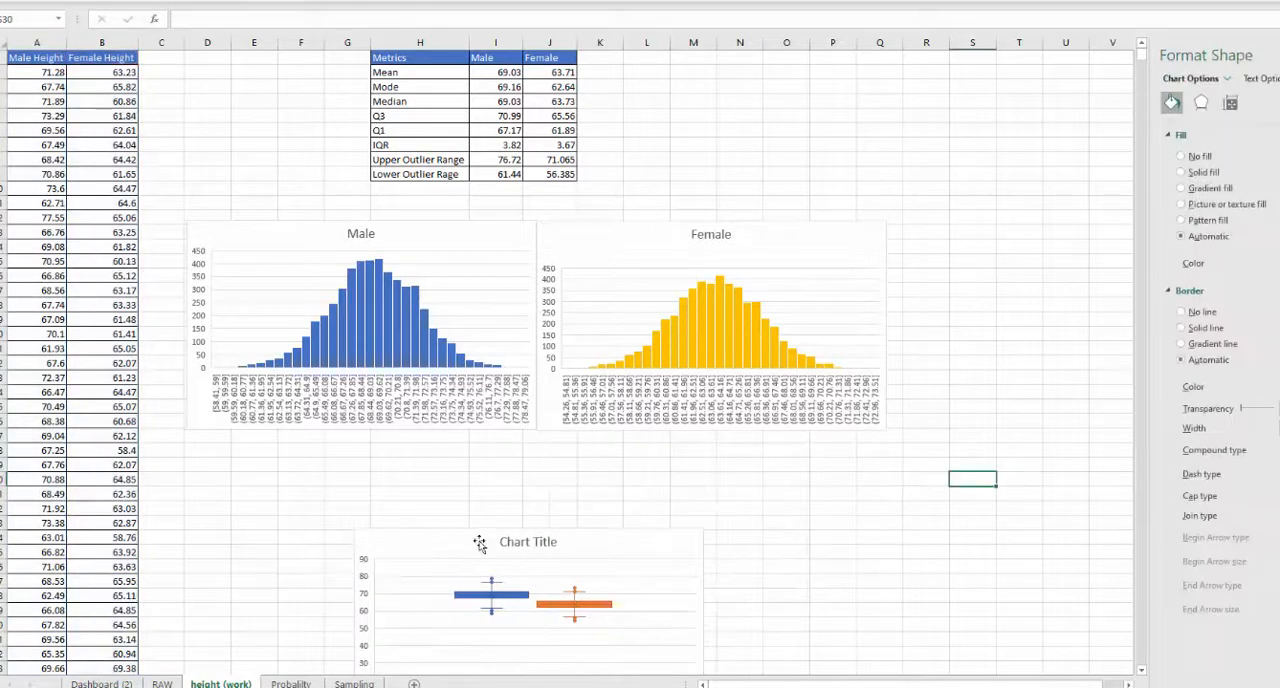
left_click_drag(470, 540, 398, 449)
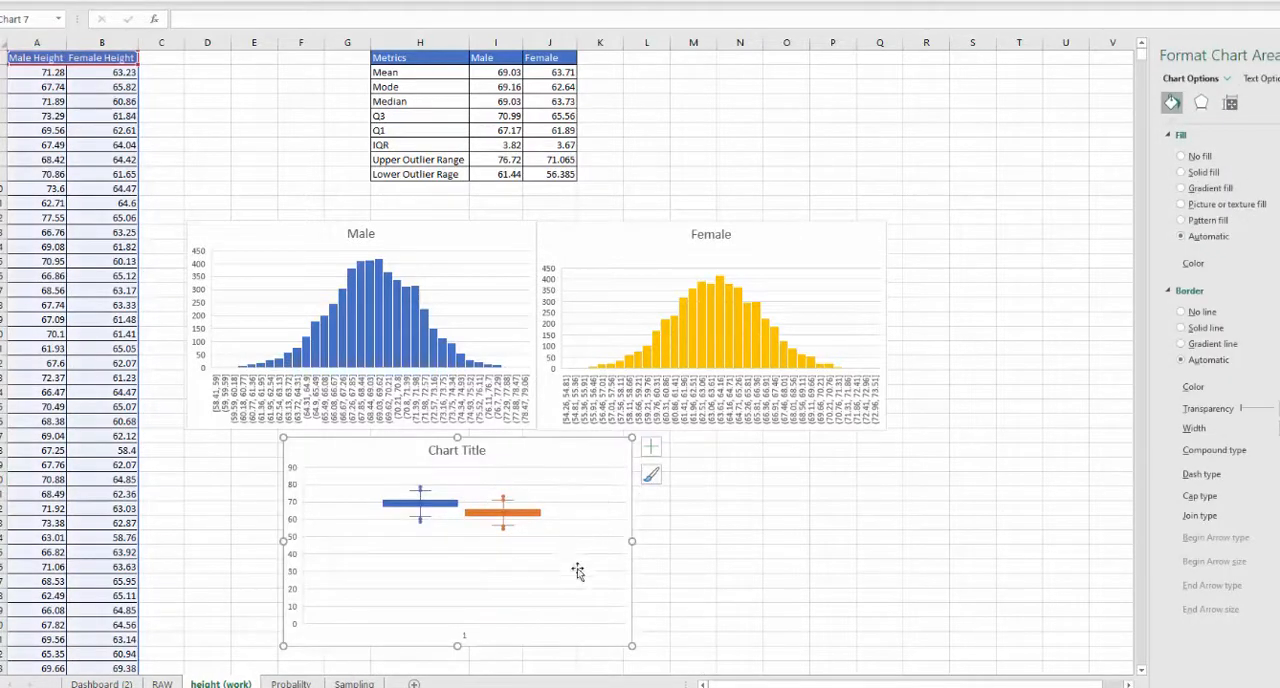
- Set the minimum bound of the combined box plot's vertical axis to 50.0
left_click(298, 591)
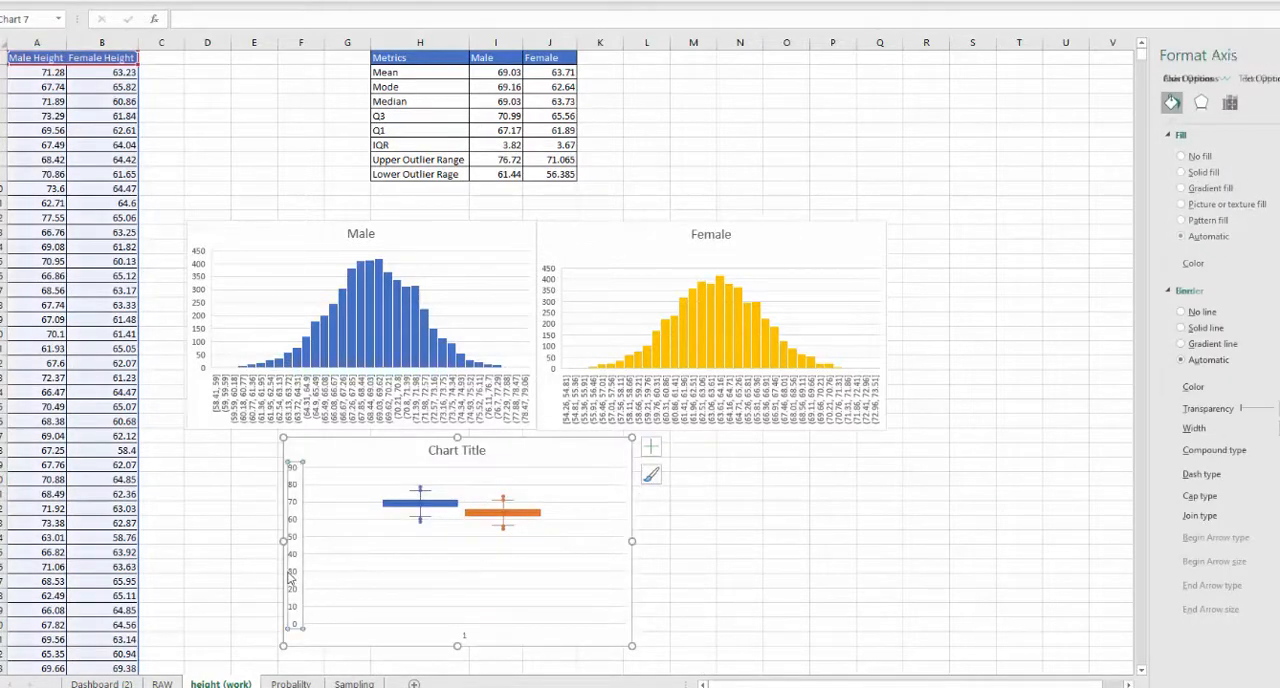
right_click(291, 577)
left_click(320, 561)
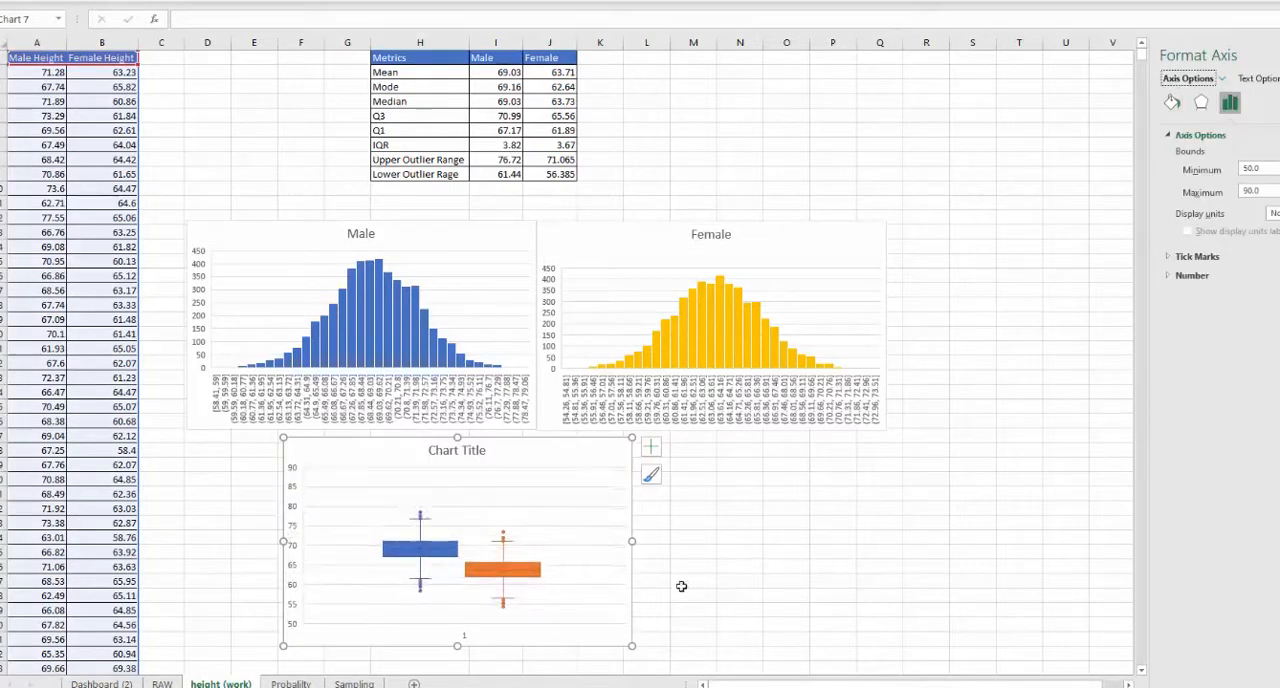
- Move the combined box plot directly beneath the Male histogram and select its title
left_click(497, 486)
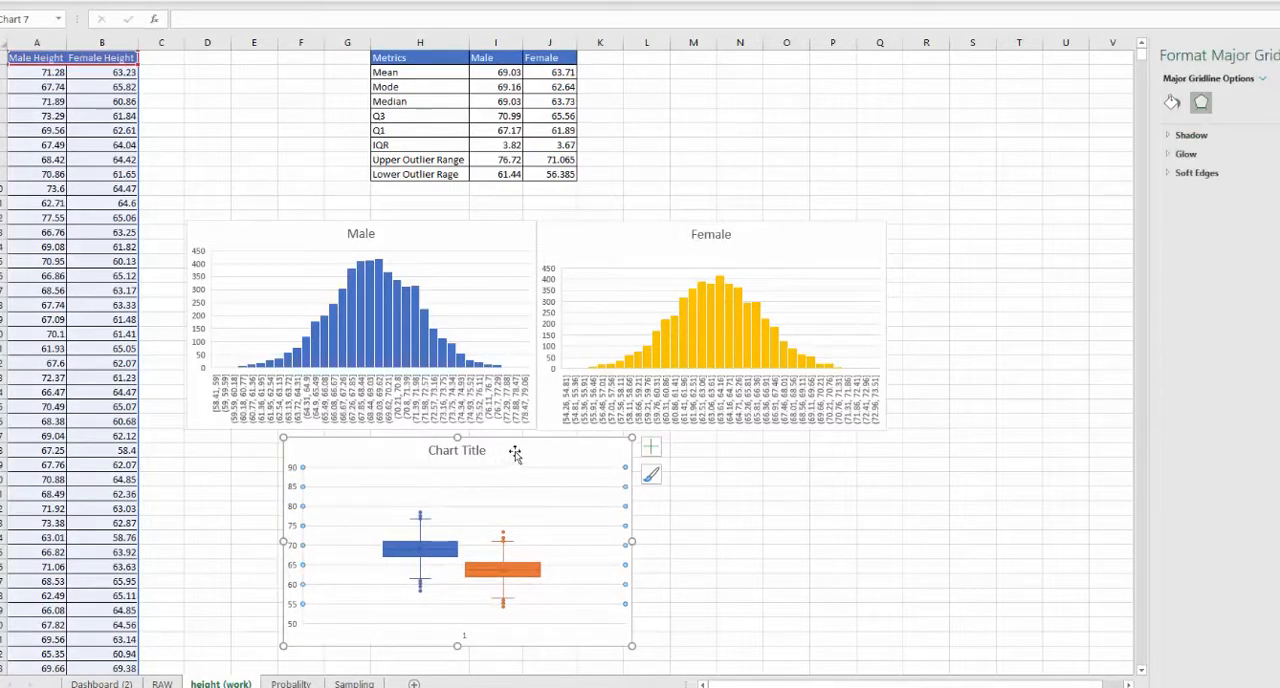
left_click_drag(515, 454, 562, 442)
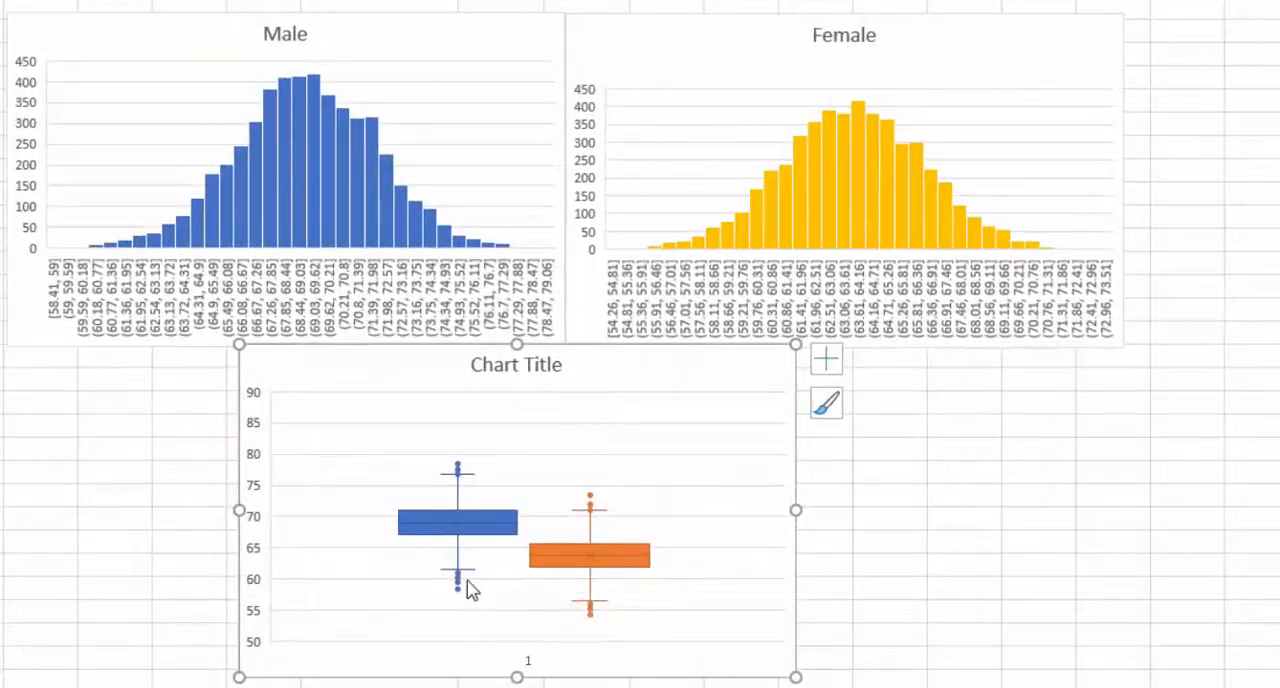
left_click(1010, 490)
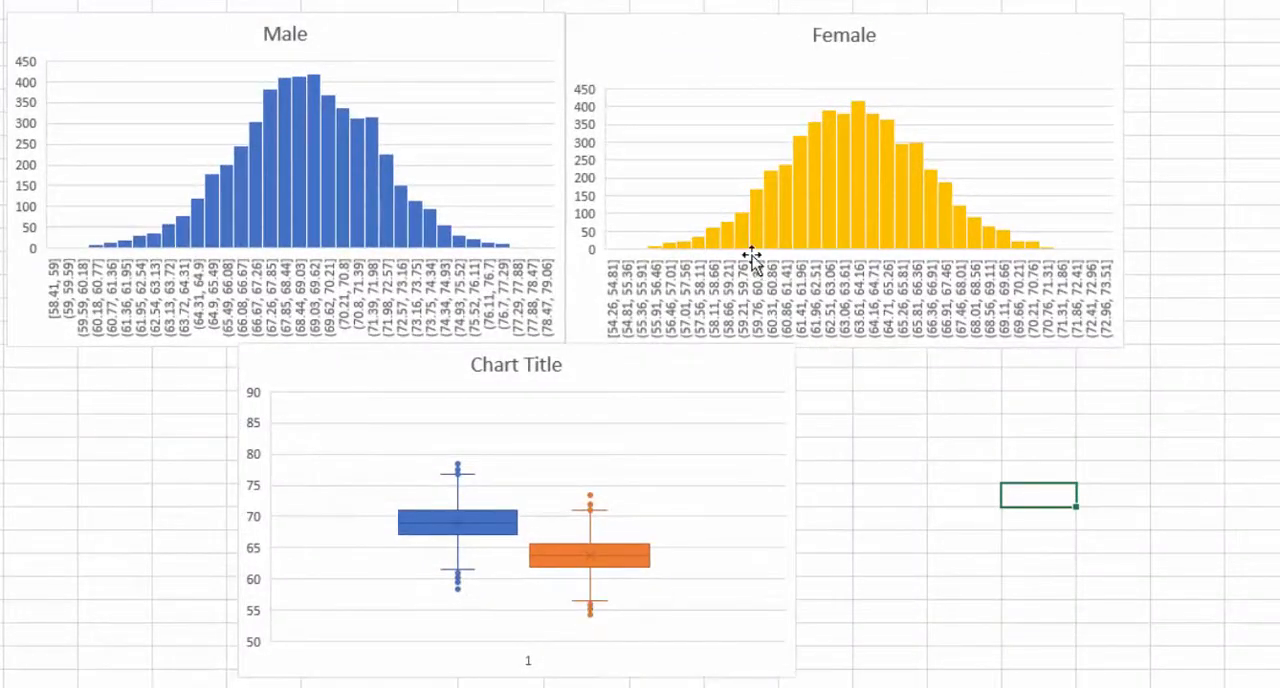
left_click_drag(373, 369, 152, 394)
left_click(254, 392)
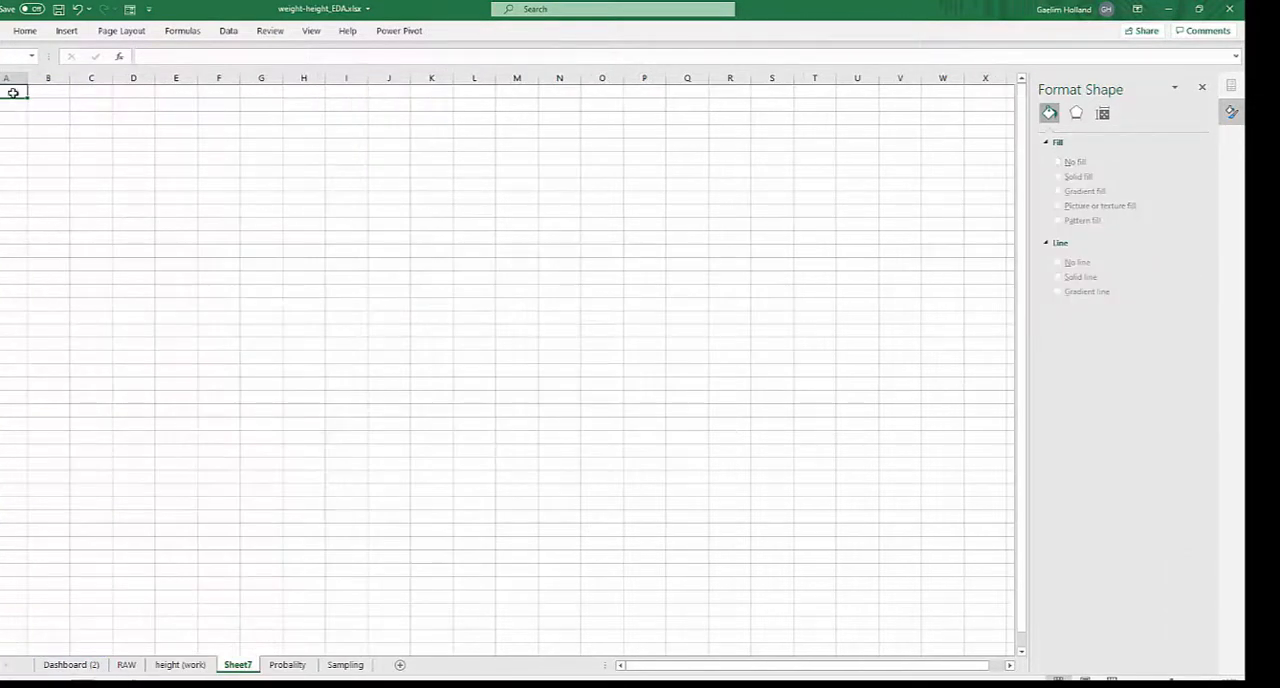
- Paste the two height columns as values into a new sheet and move Female Height to column D
right_click(13, 93)
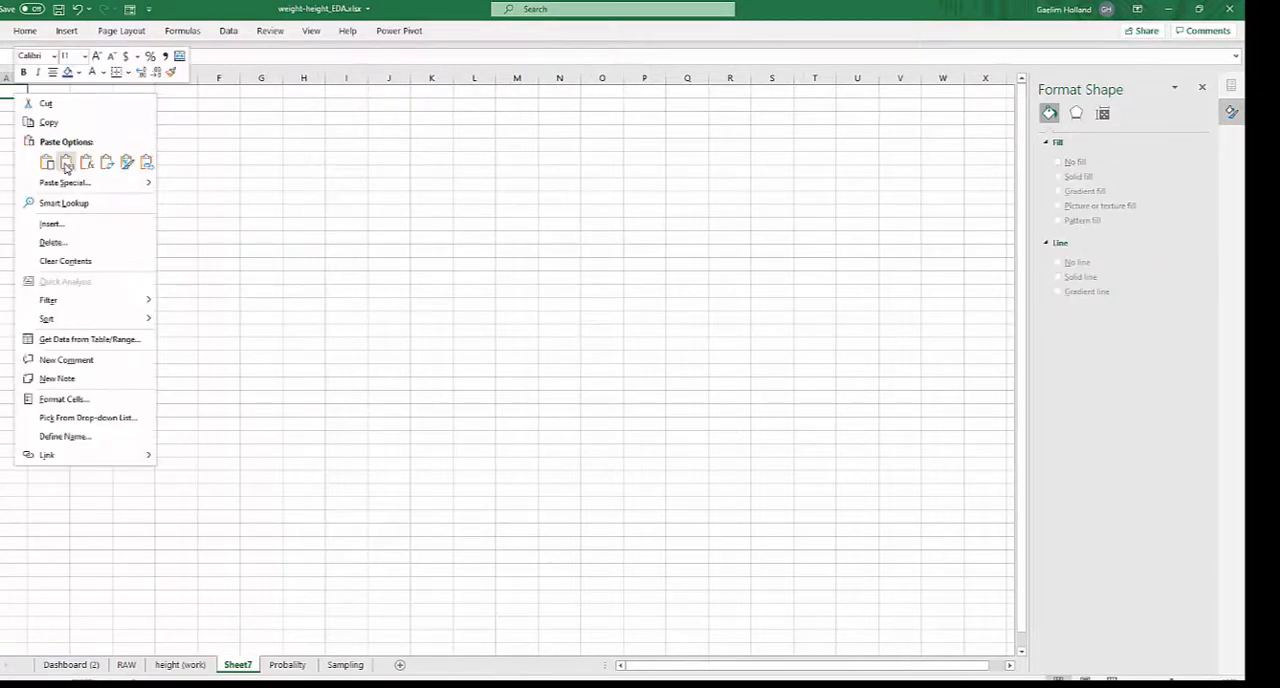
left_click(66, 165)
left_click(48, 79)
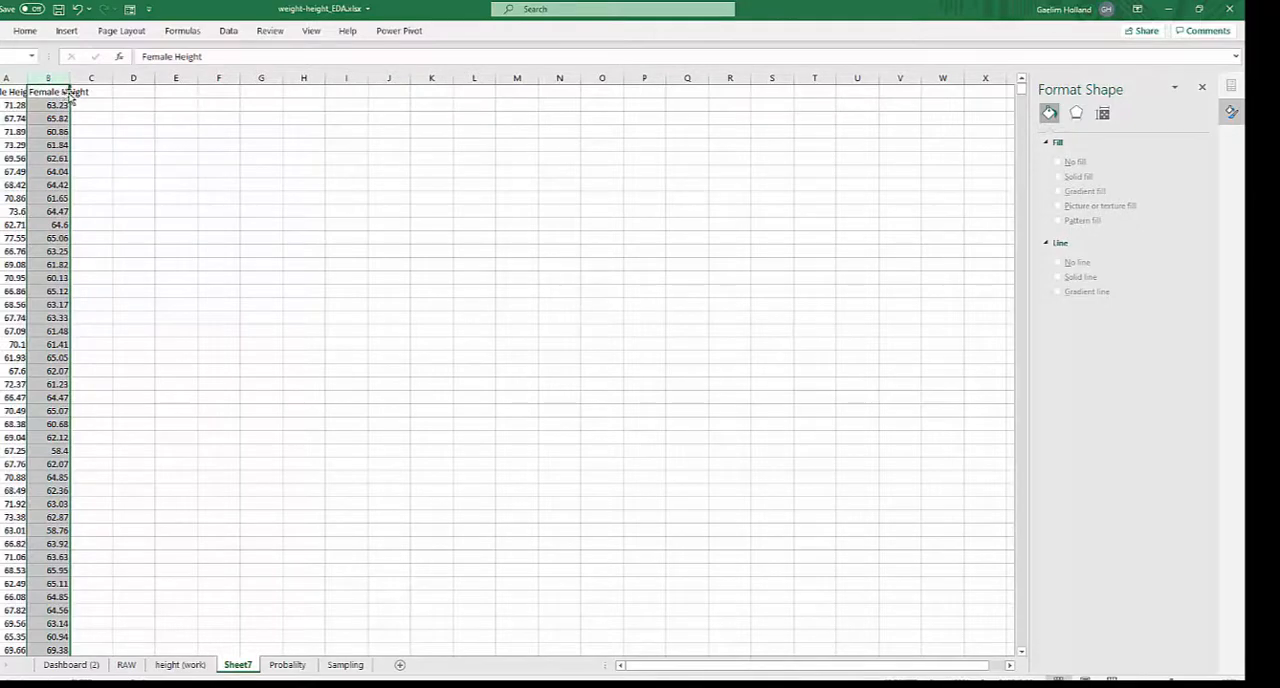
left_click_drag(69, 96, 148, 112)
left_click(219, 171)
- Review the probability charts on the Dashboard (2) sheet, and rename the new sheet Probablilty
left_click(92, 665)
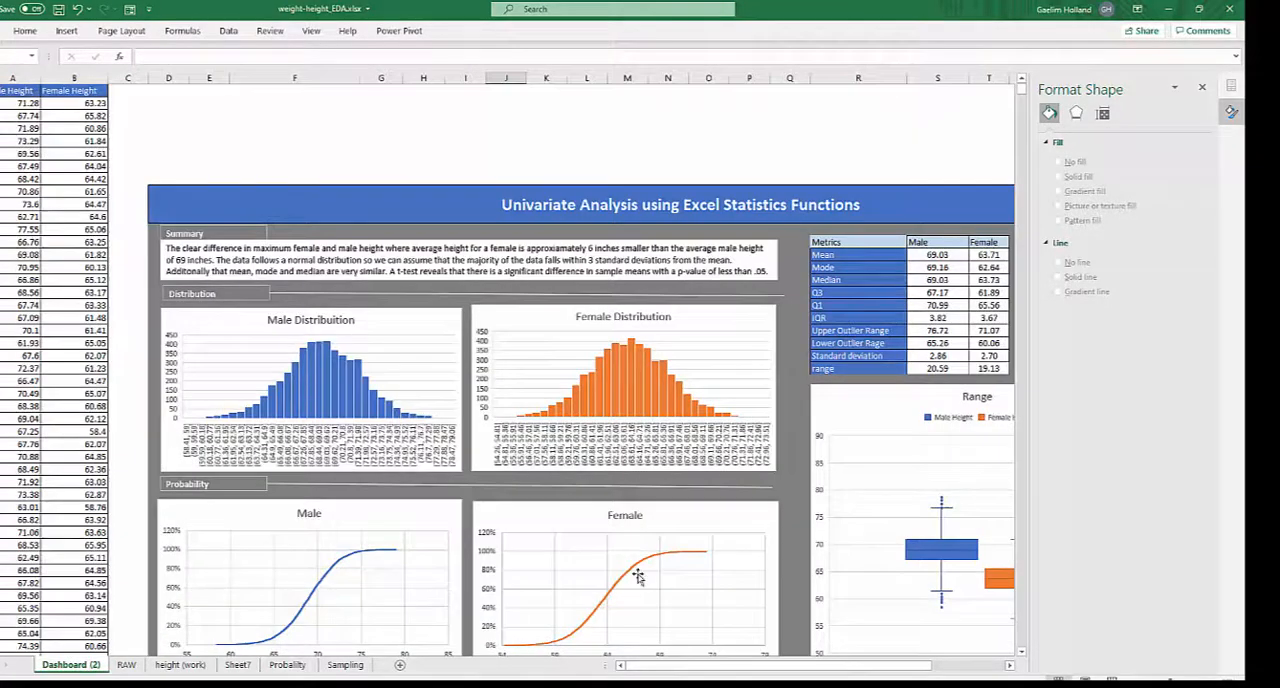
scroll(651, 503, "down", 2)
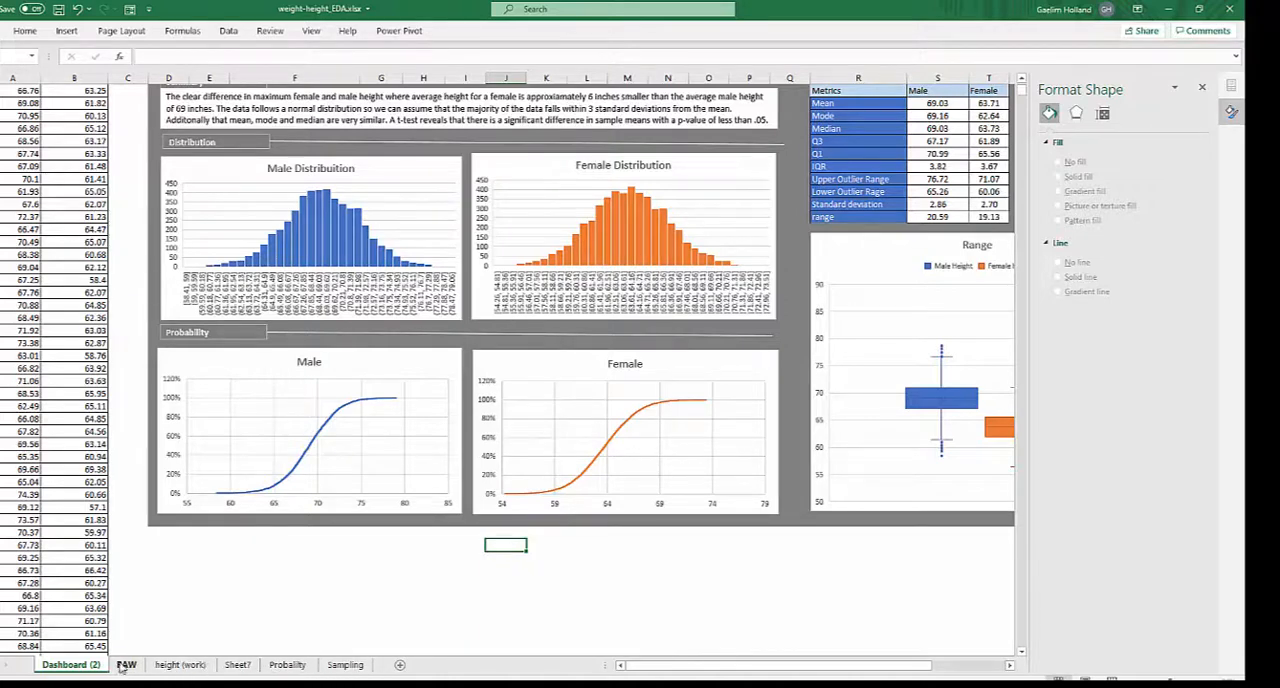
left_click(236, 666)
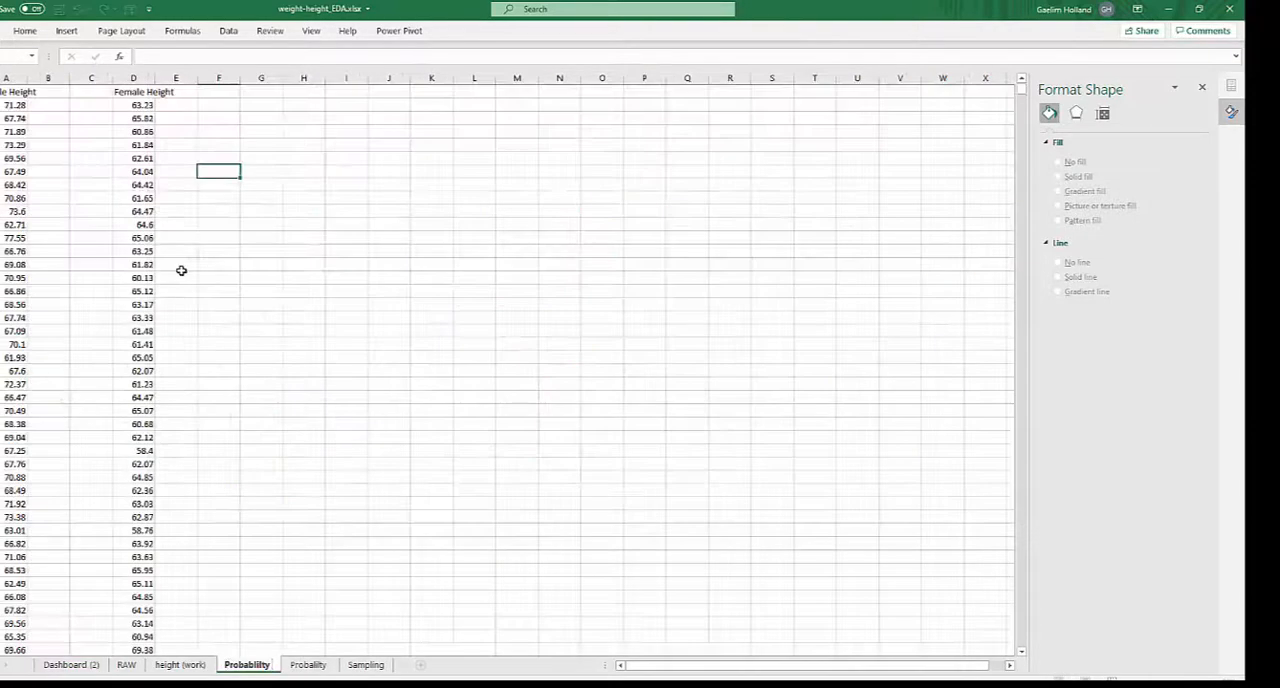
left_click(256, 230)
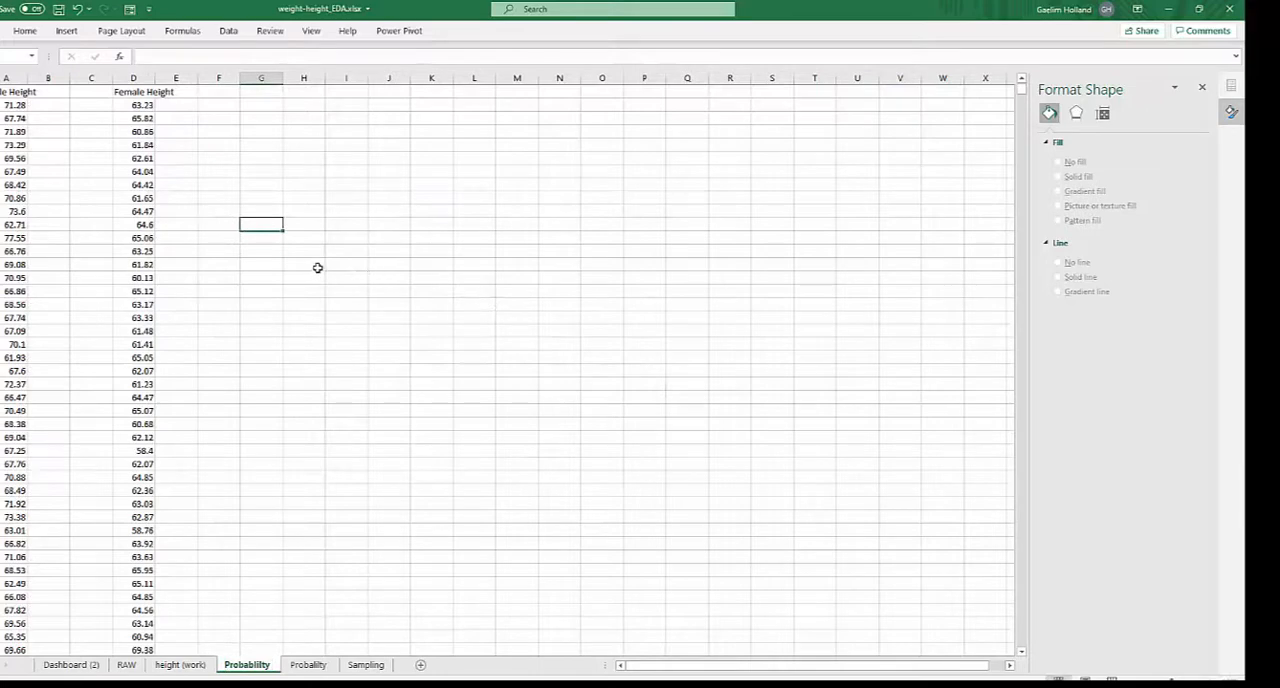
- Add a # heading beside each height column and autofit the Male Height and Female Height columns
left_click(52, 106)
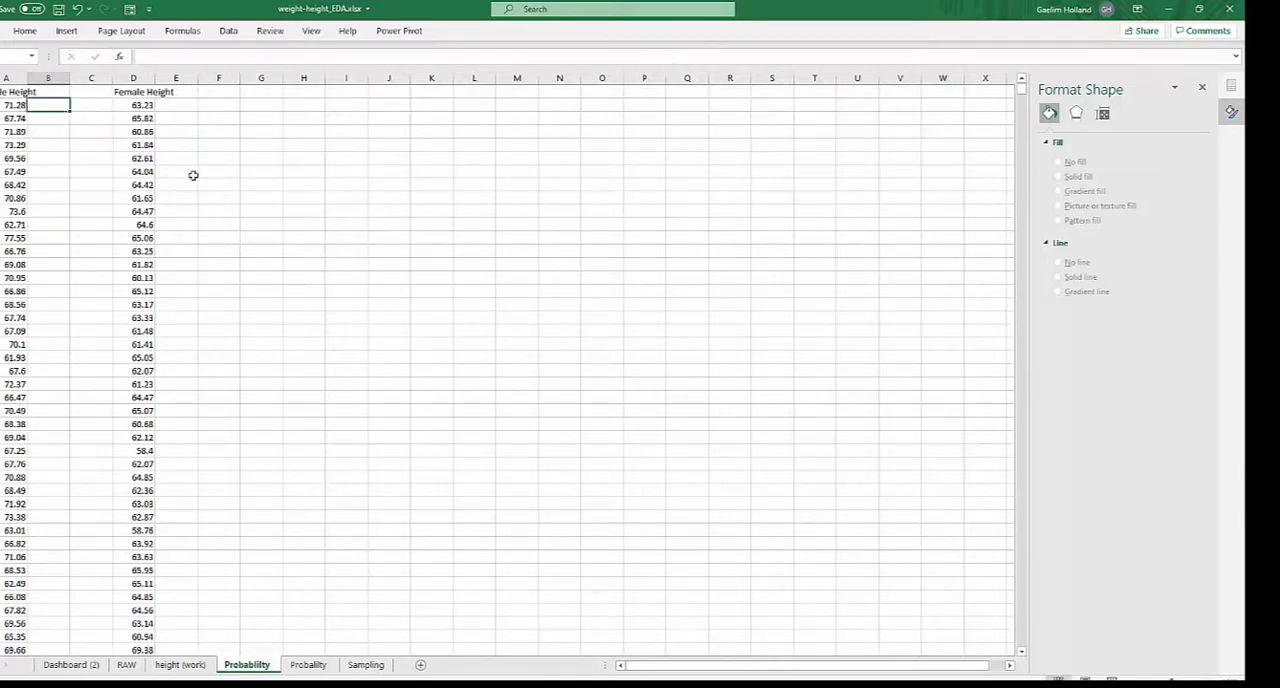
left_click(187, 93)
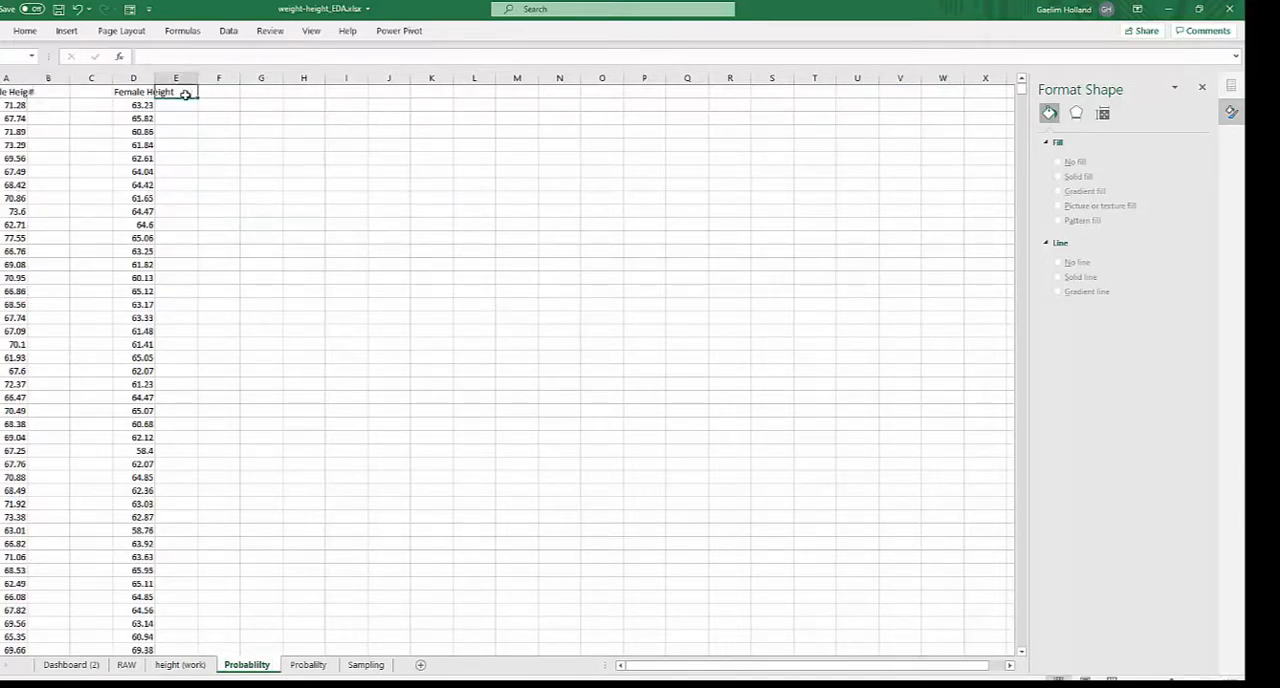
type("#")
left_click(41, 113)
left_click(15, 77)
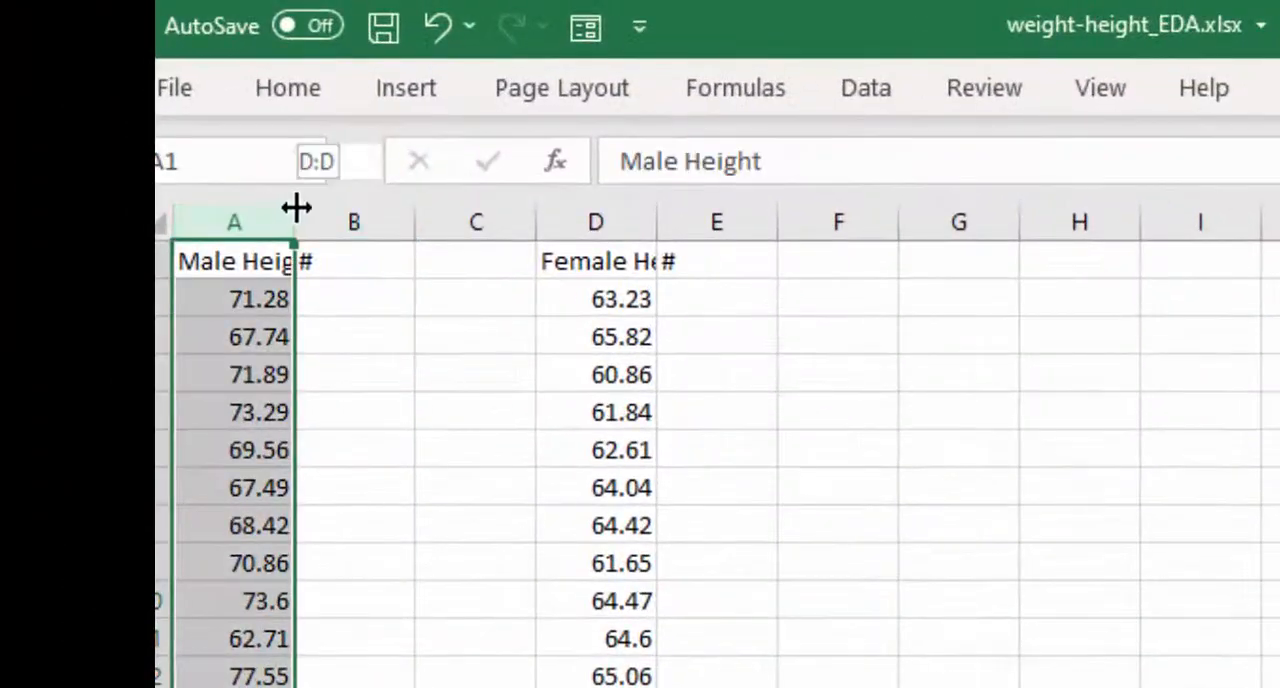
double_click(296, 208)
double_click(689, 214)
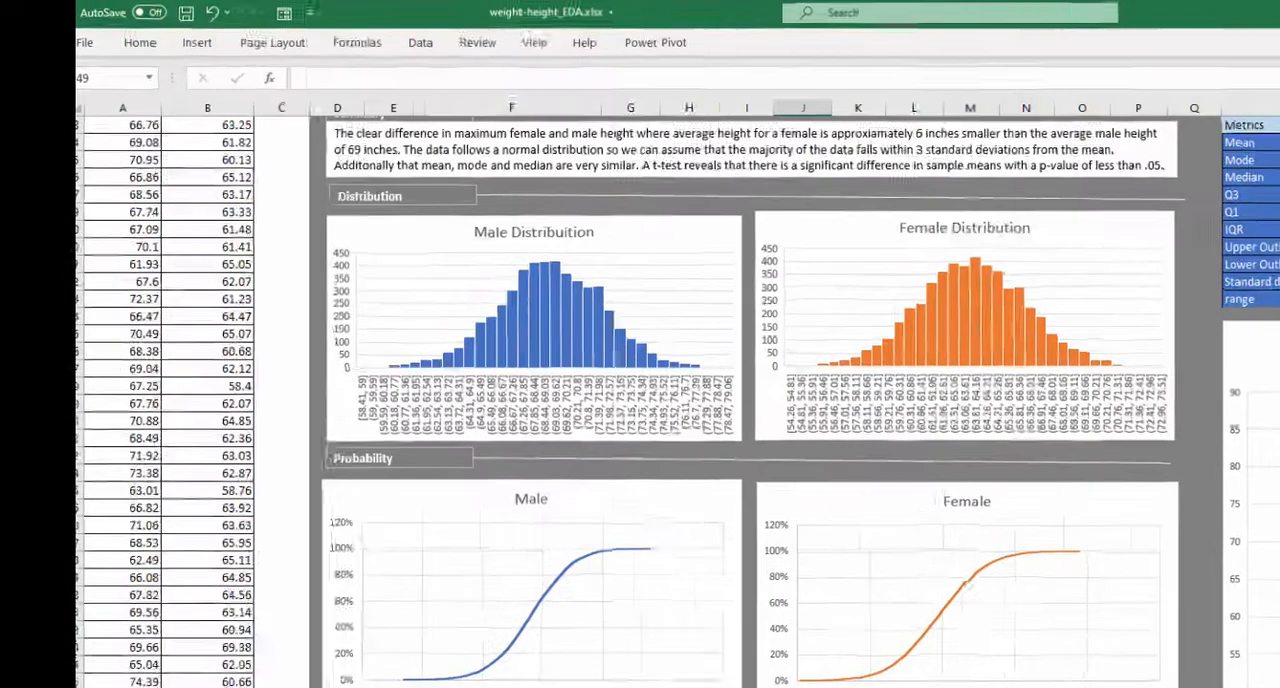
- Sort only the Male Height column by cell values from smallest to largest, without expanding the selection
key("ctrl+Page_Up")
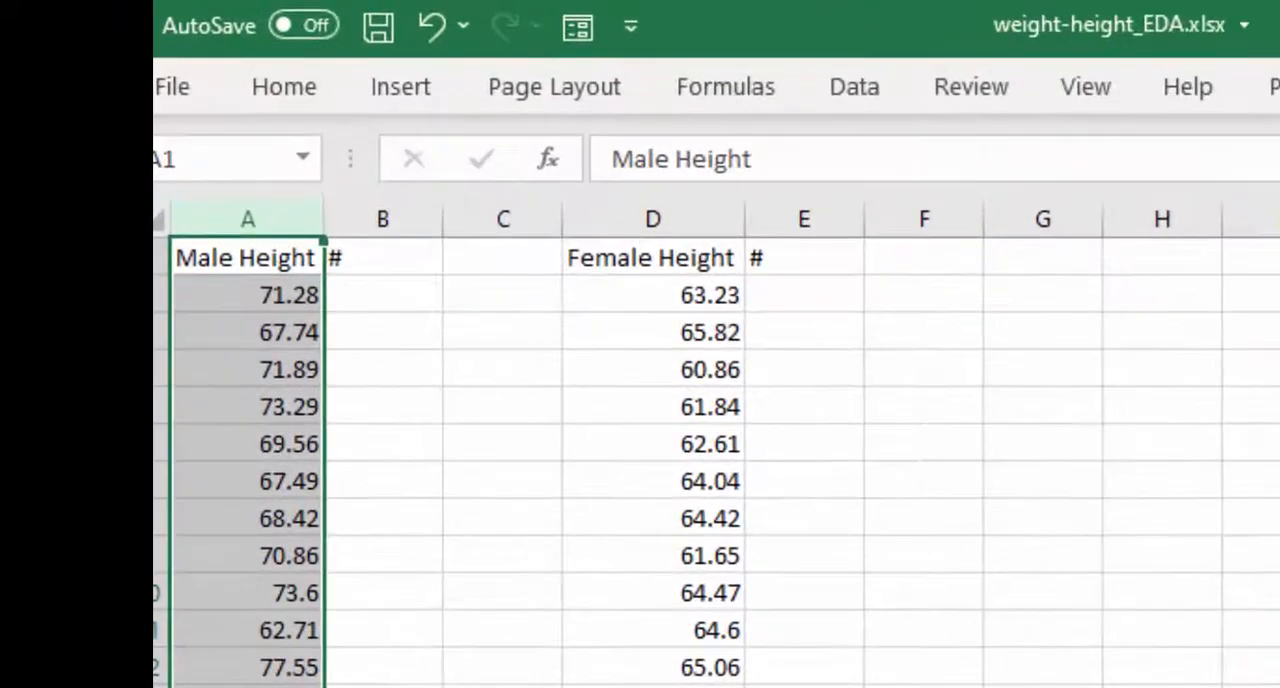
left_click(196, 290)
left_click(246, 218)
left_click(307, 78)
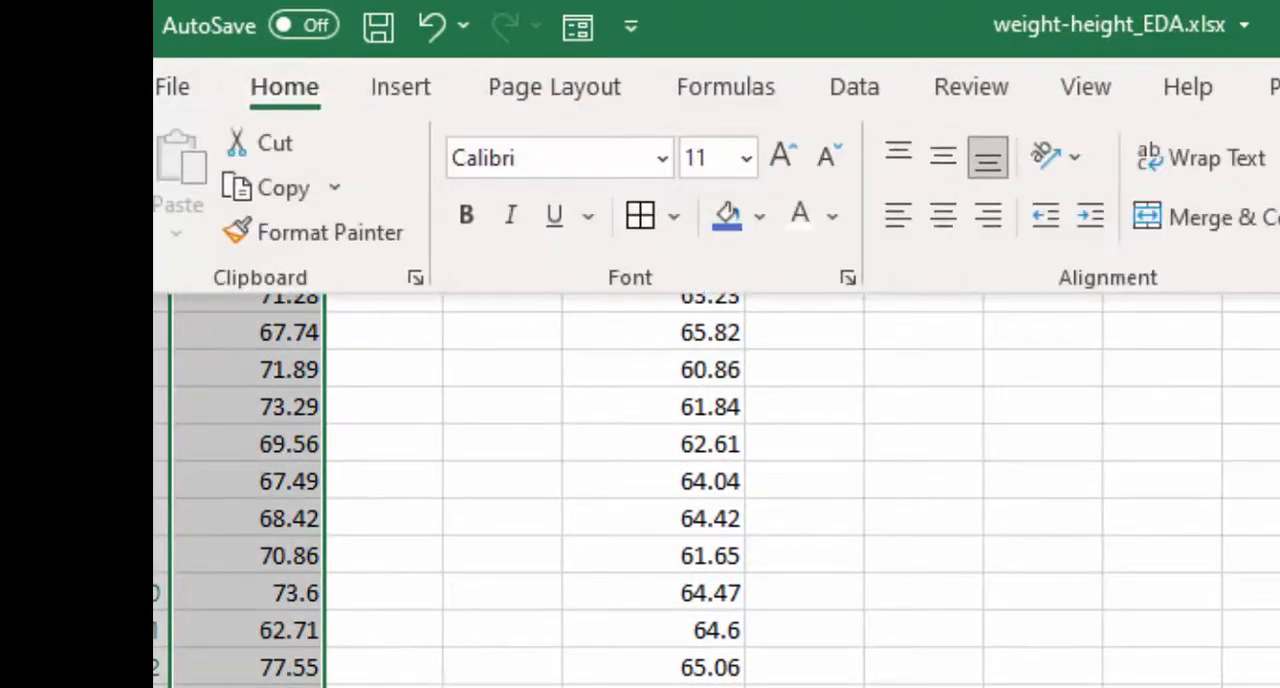
left_click(862, 102)
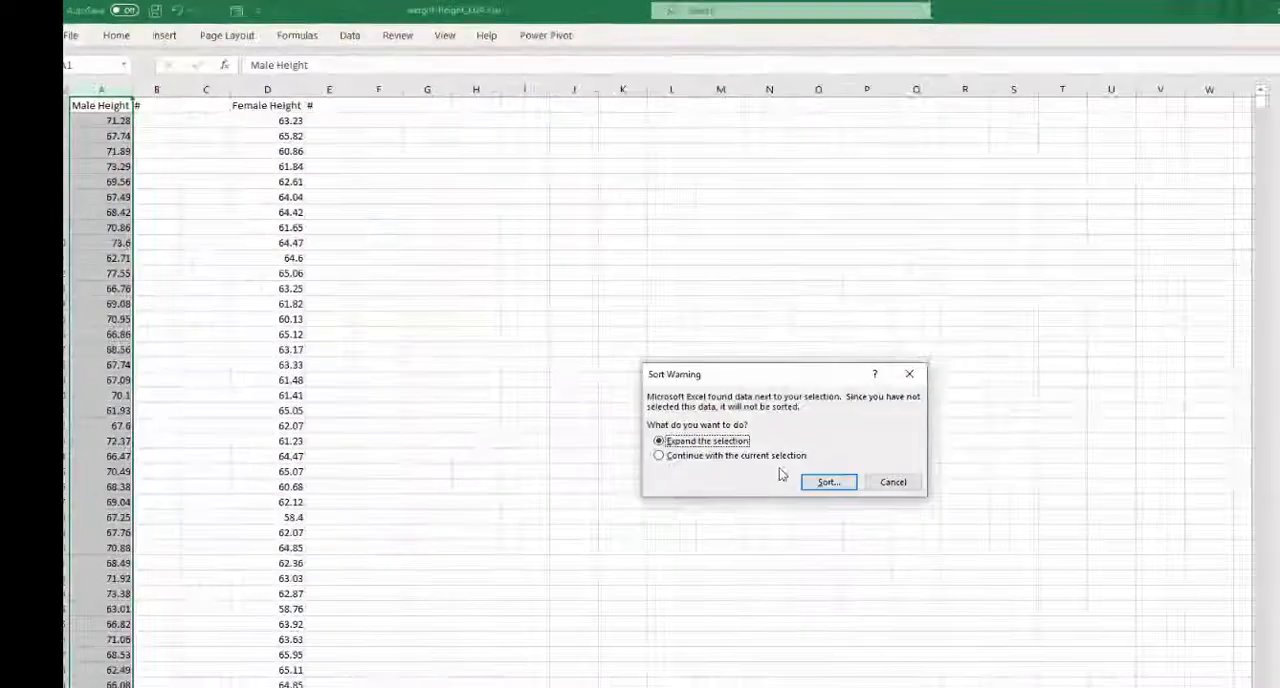
left_click(774, 457)
left_click(827, 482)
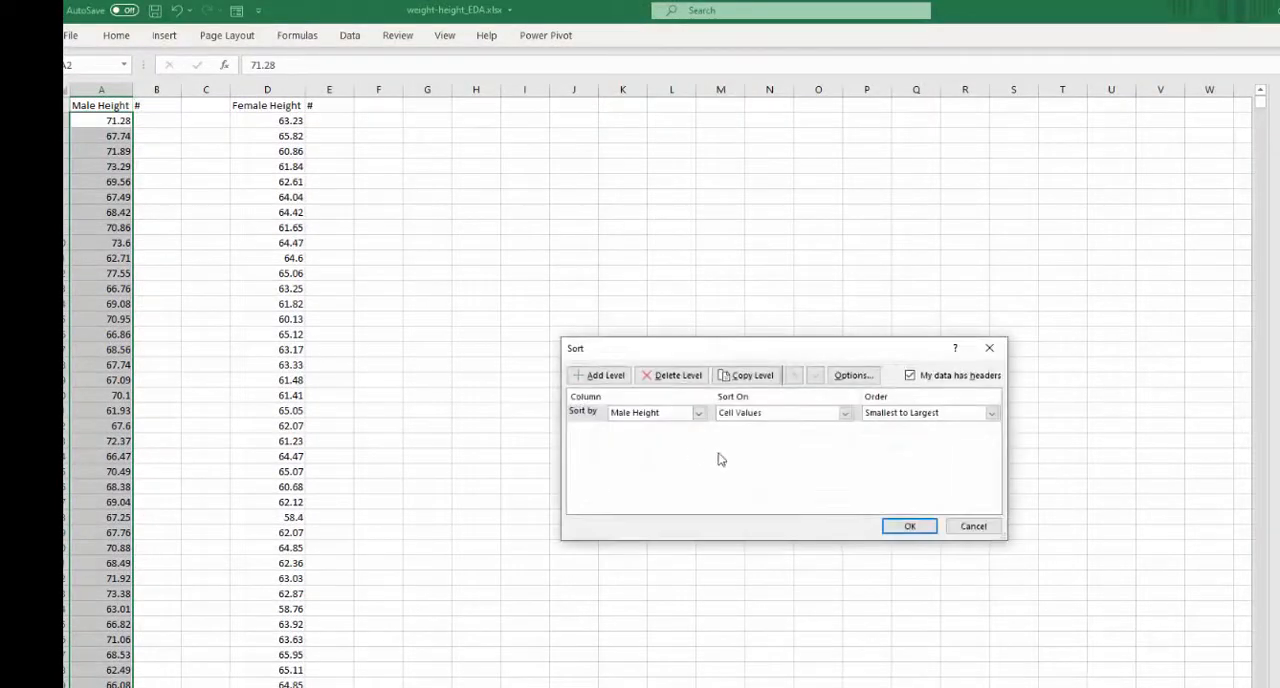
left_click(908, 527)
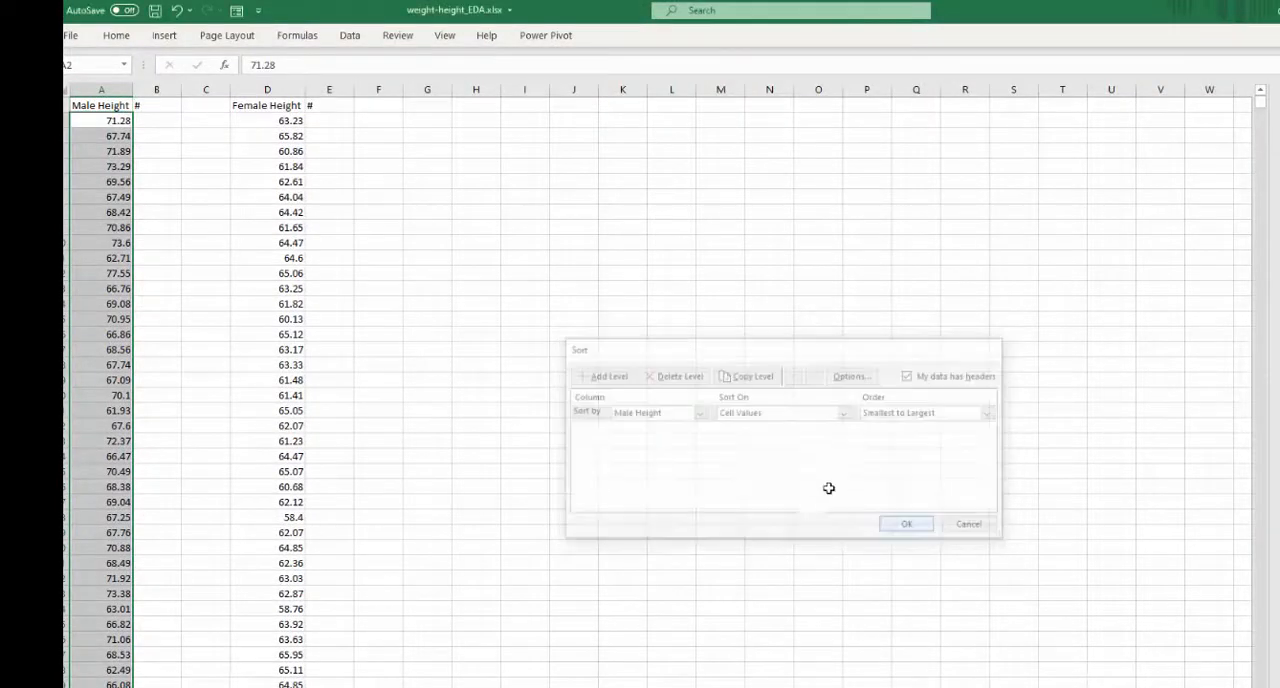
- Sort only the Female Height column by cell values from smallest to largest, without expanding the selection
left_click(284, 91)
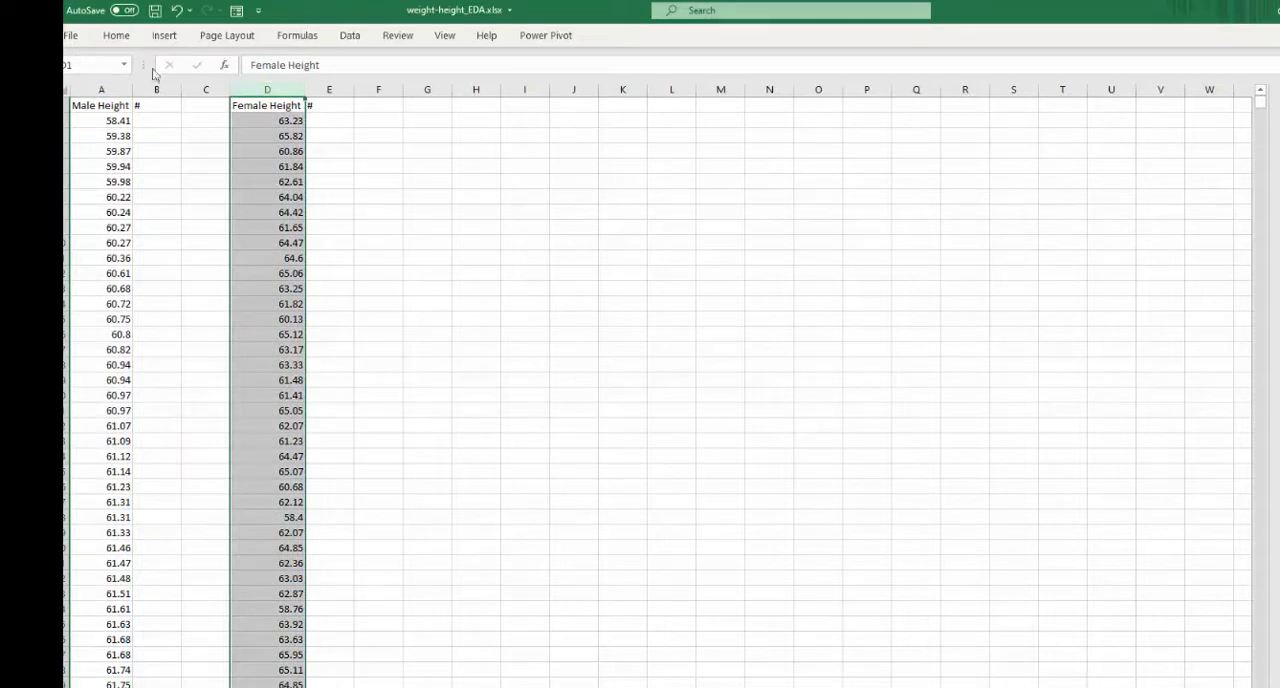
left_click(112, 36)
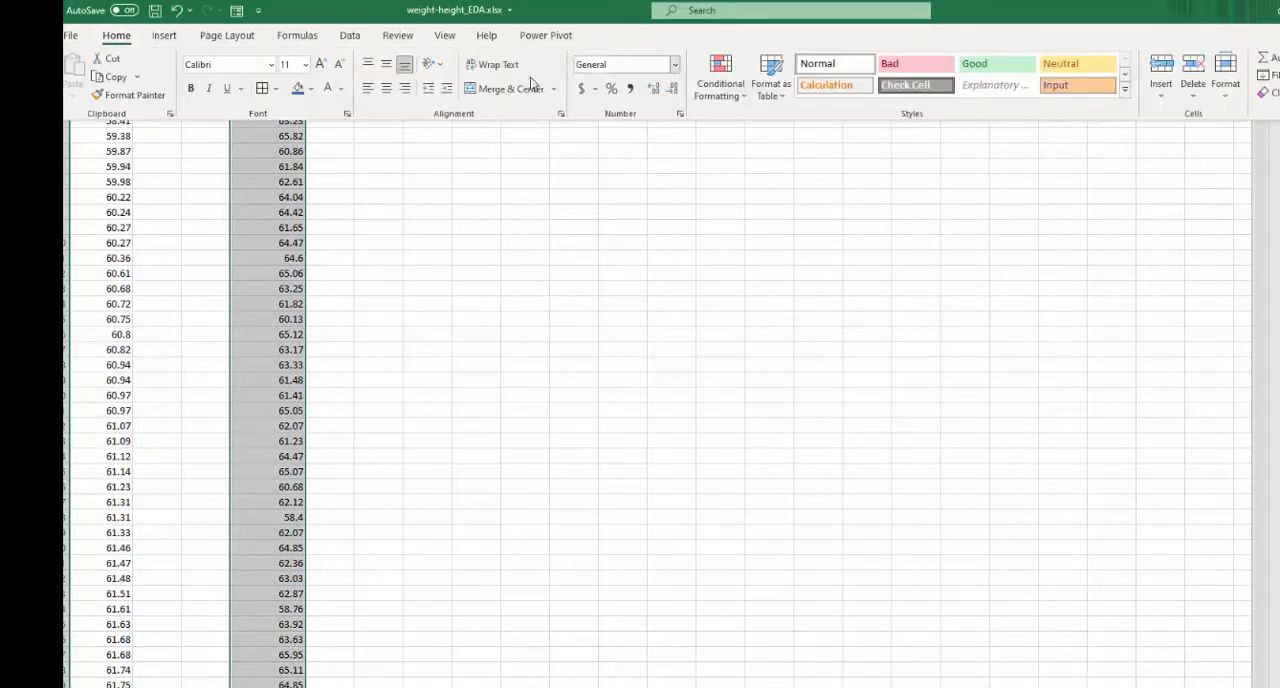
left_click(349, 36)
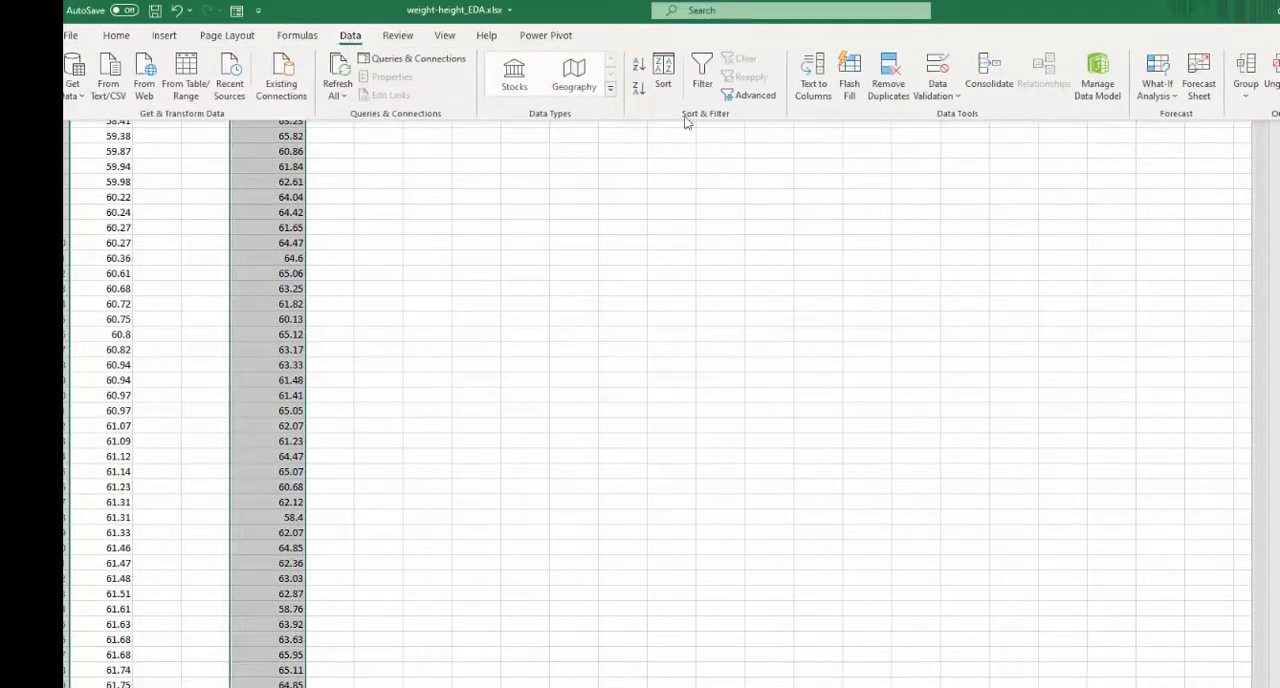
left_click(666, 70)
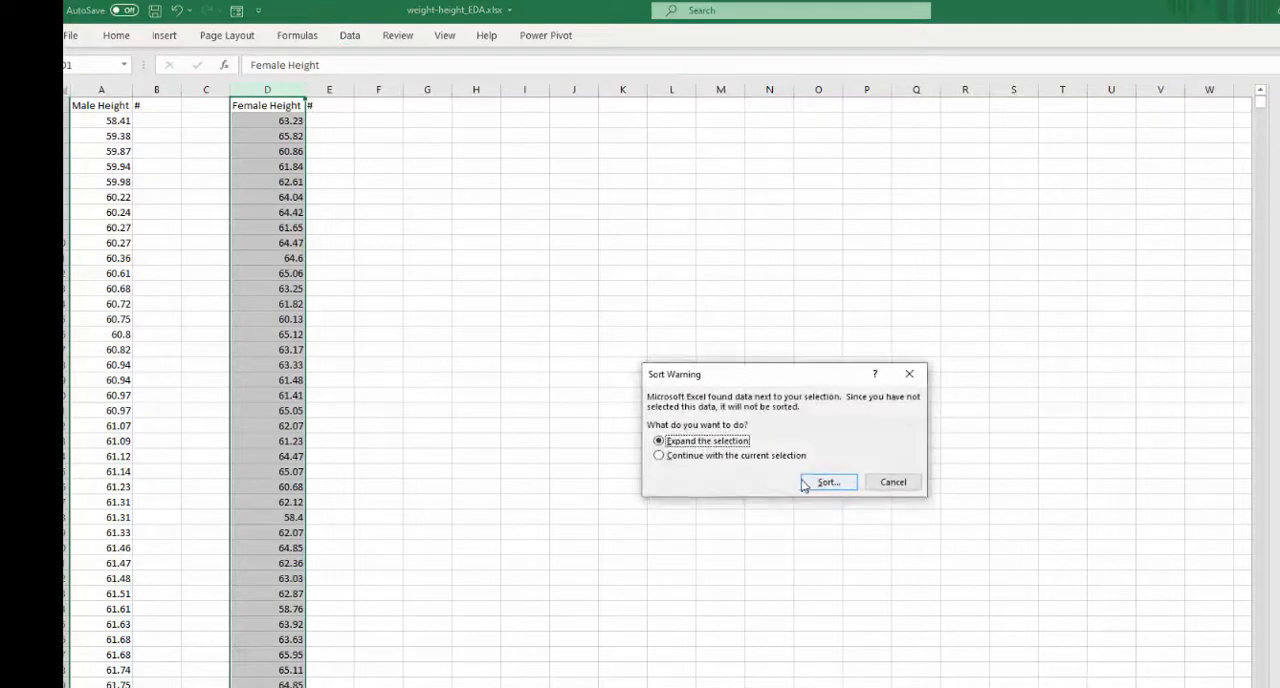
left_click(764, 459)
left_click(829, 485)
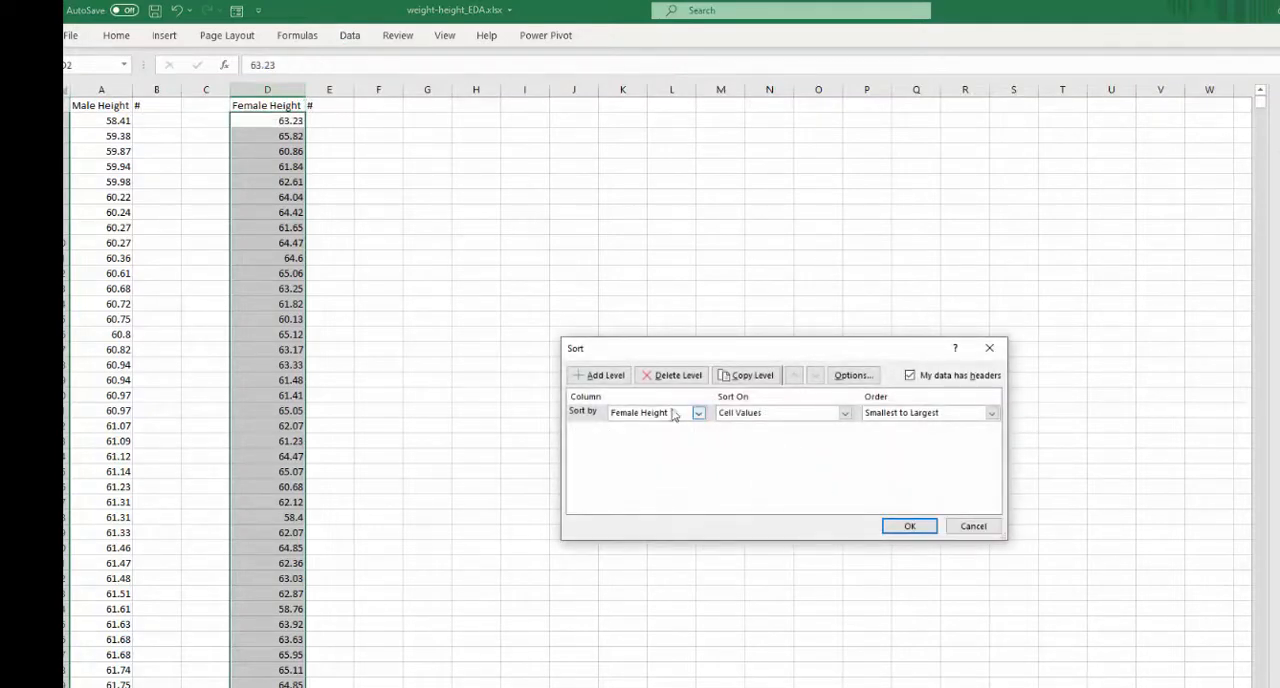
left_click(920, 526)
left_click_drag(421, 318, 411, 305)
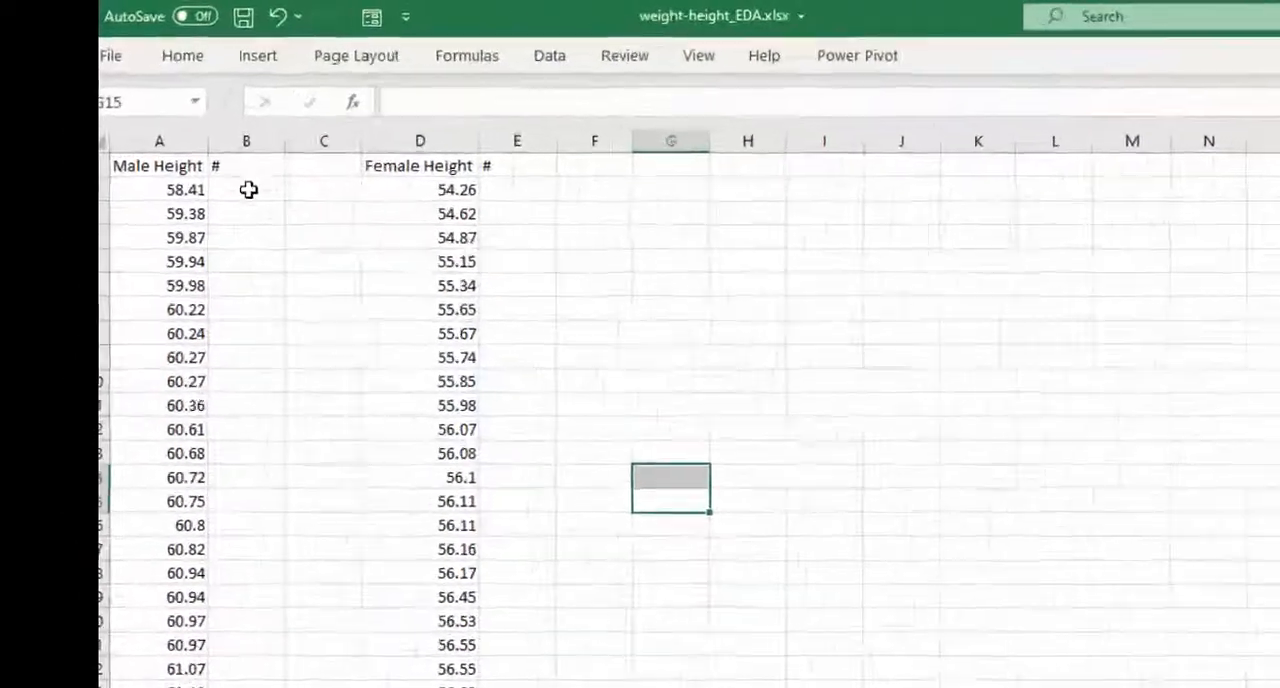
- Enter 1 and 2 in B2 and B3 and fill the number series down beside all male heights
left_click(157, 135)
left_click(160, 105)
left_click(359, 277)
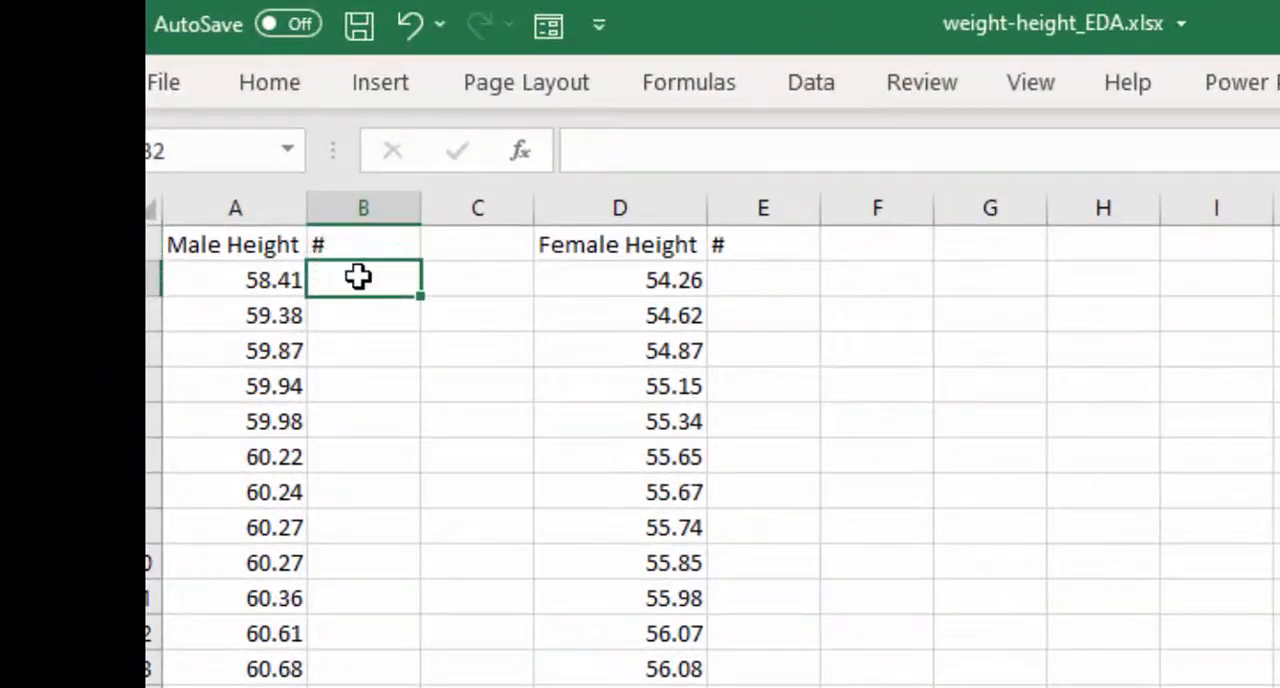
type("1")
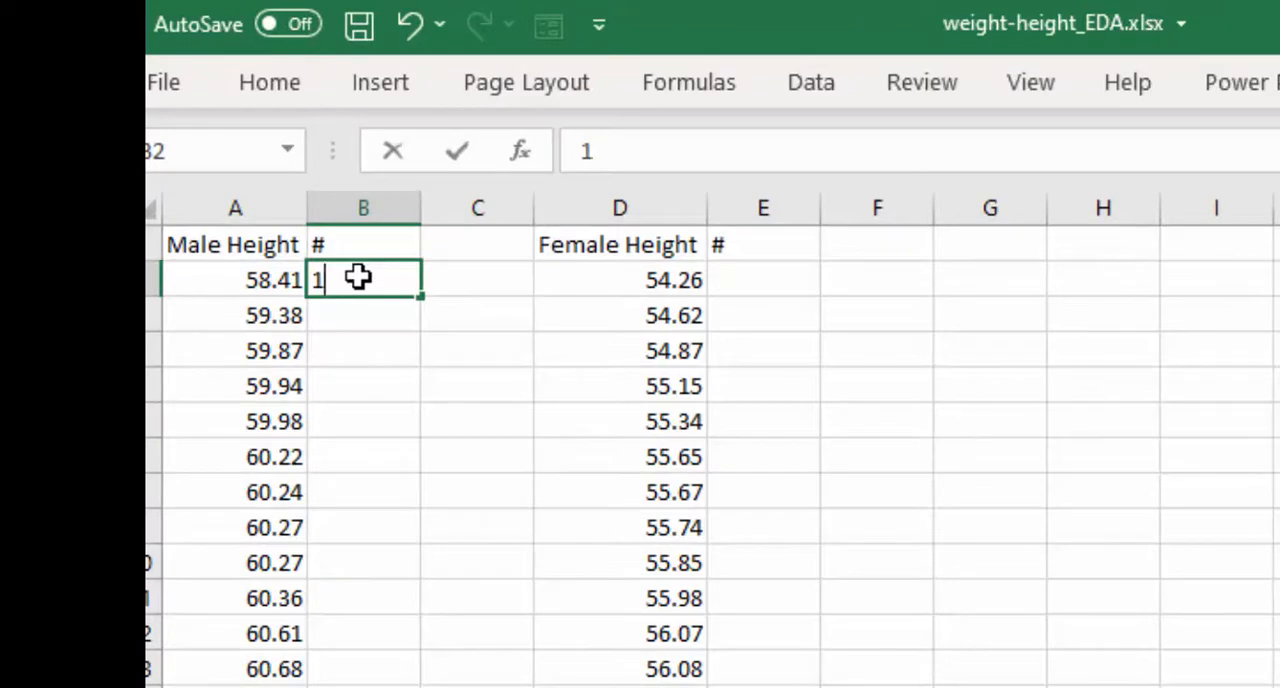
left_click(350, 306)
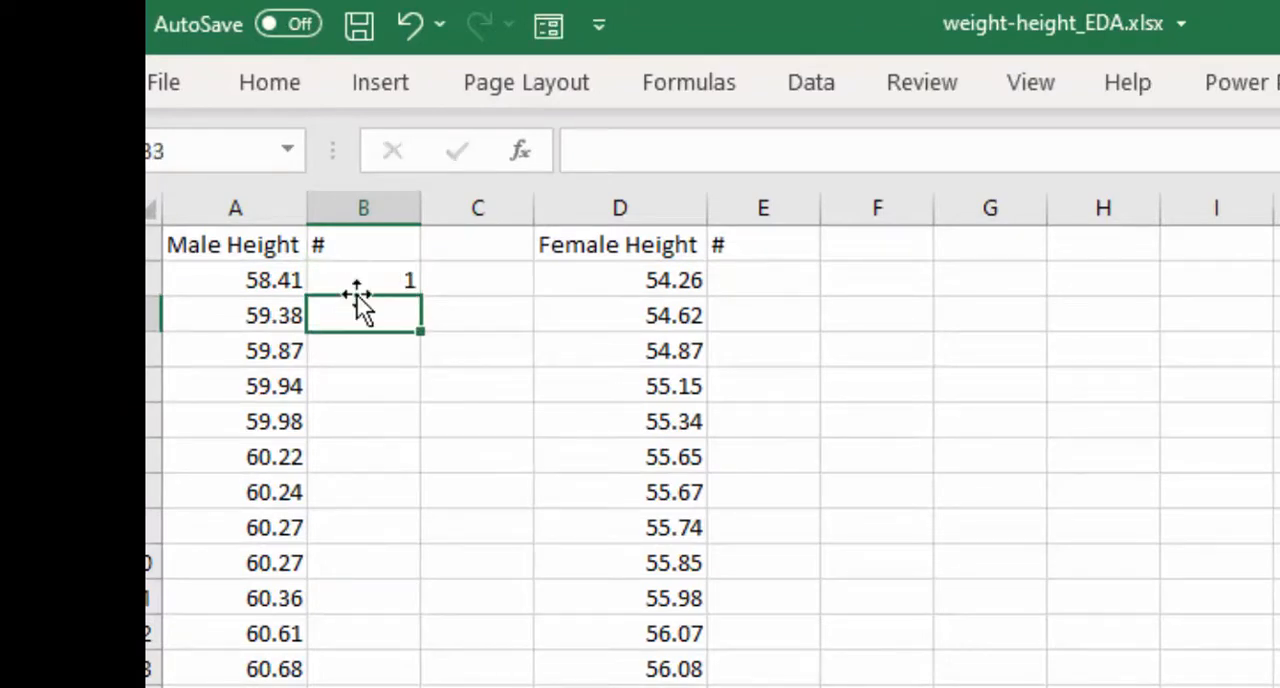
type("2")
left_click(385, 408)
left_click_drag(375, 284, 377, 318)
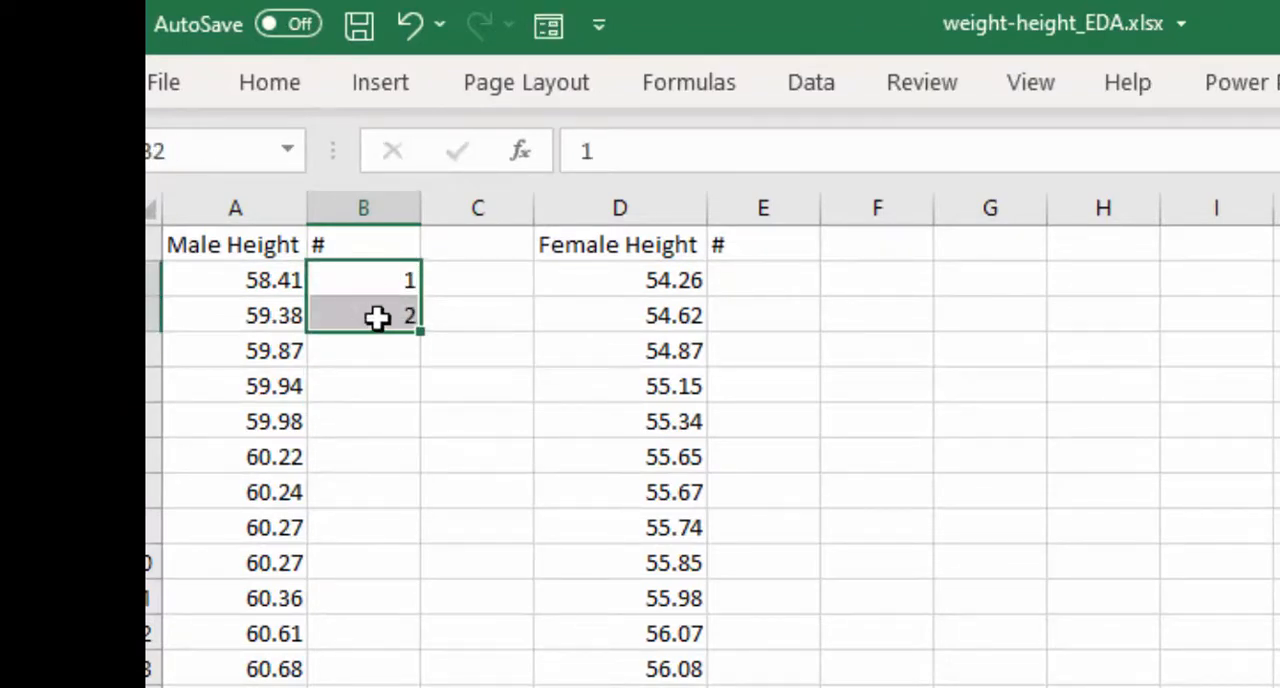
double_click(418, 330)
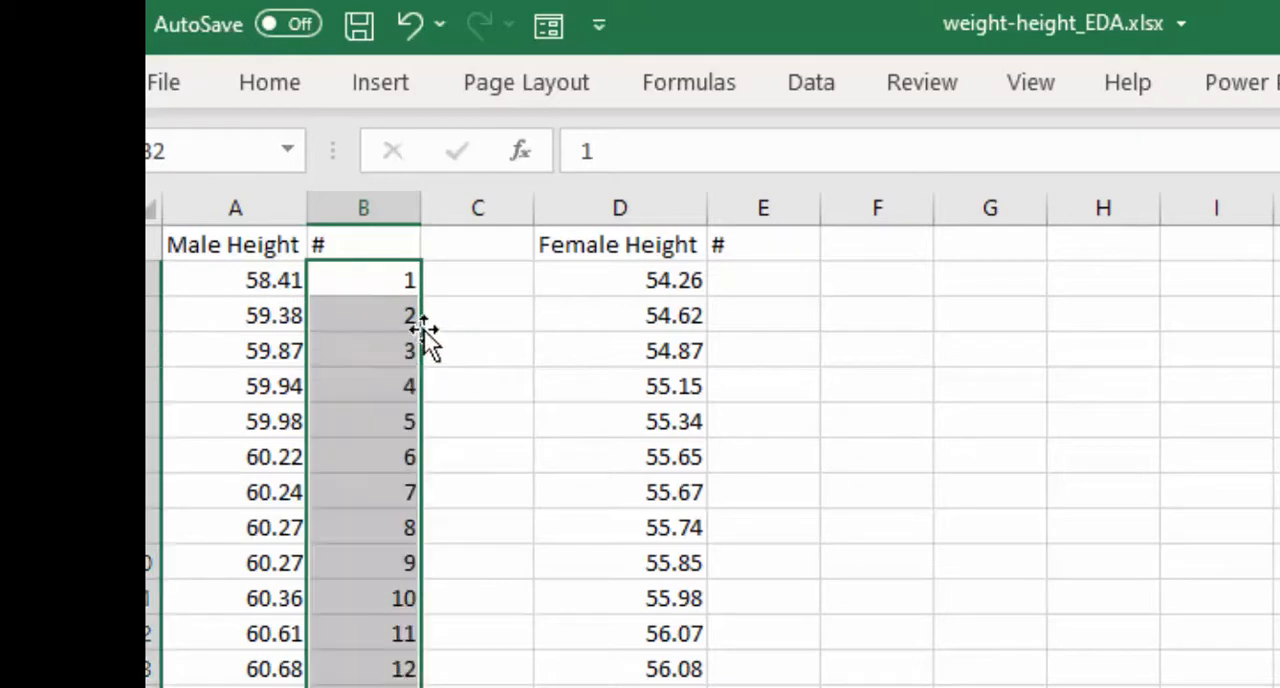
- Enter 1 and 2 in E2 and E3 beside the female heights, and add probability headings in C1 and F1
left_click(745, 276)
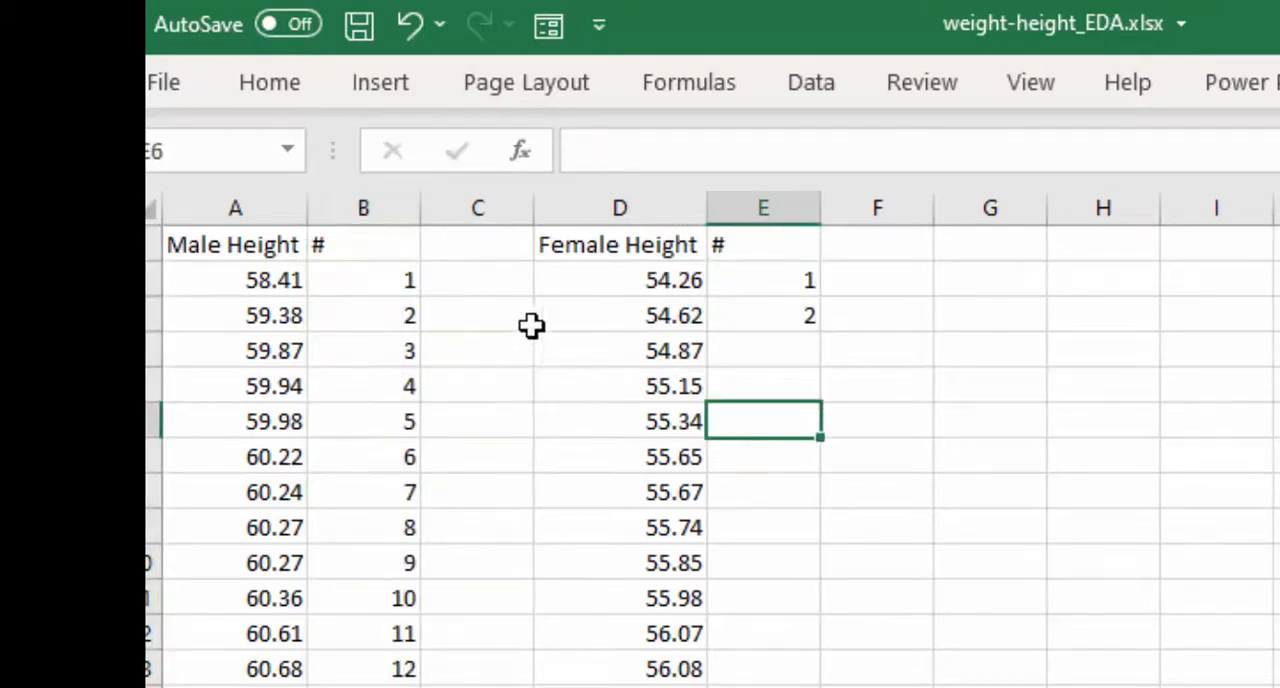
left_click(480, 280)
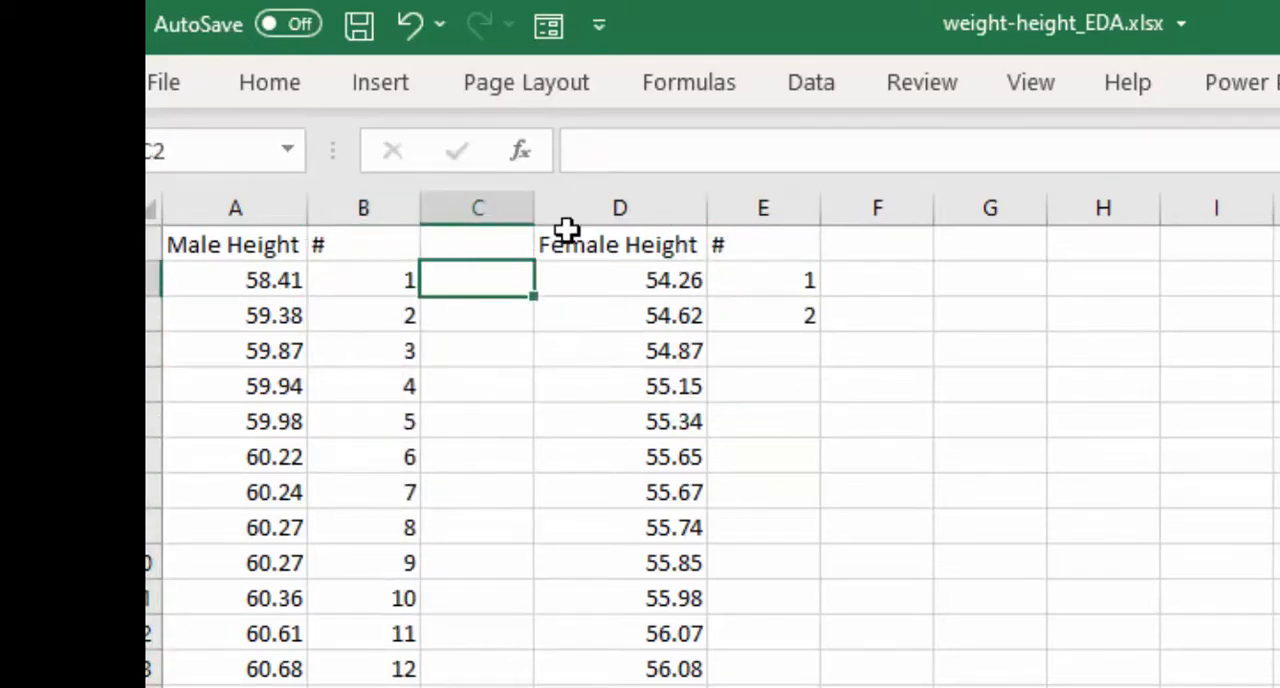
type("proba")
type("bility")
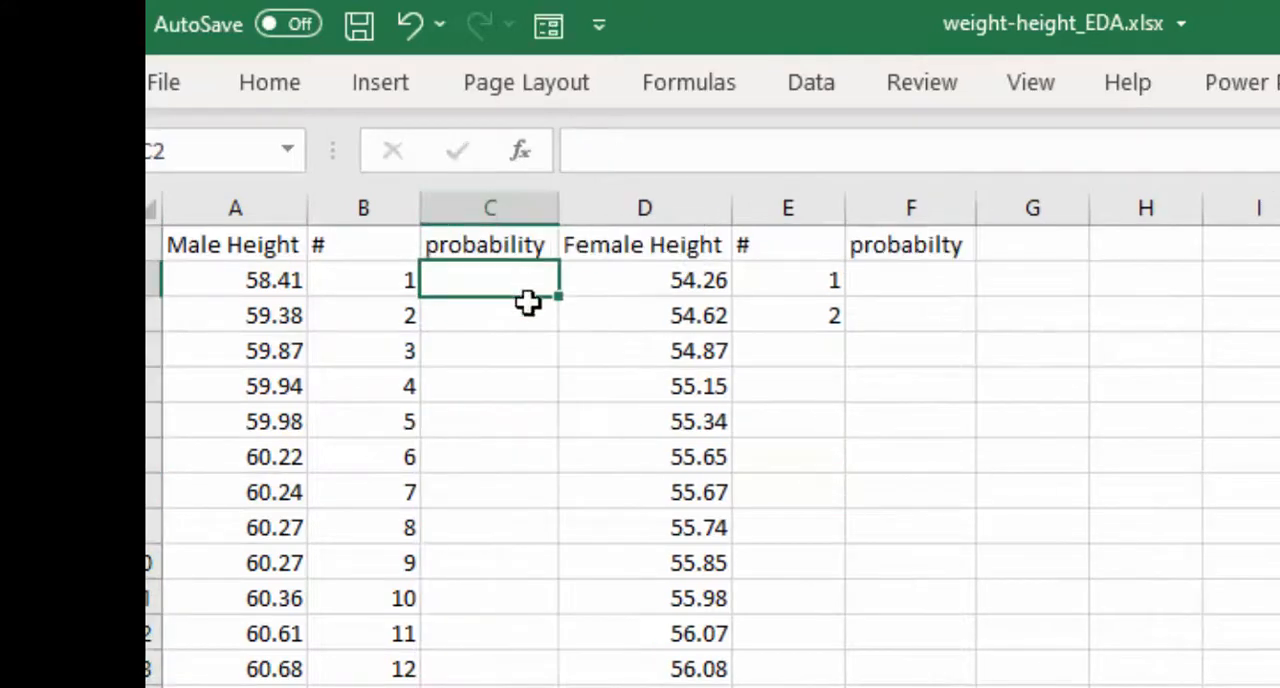
left_click(242, 208)
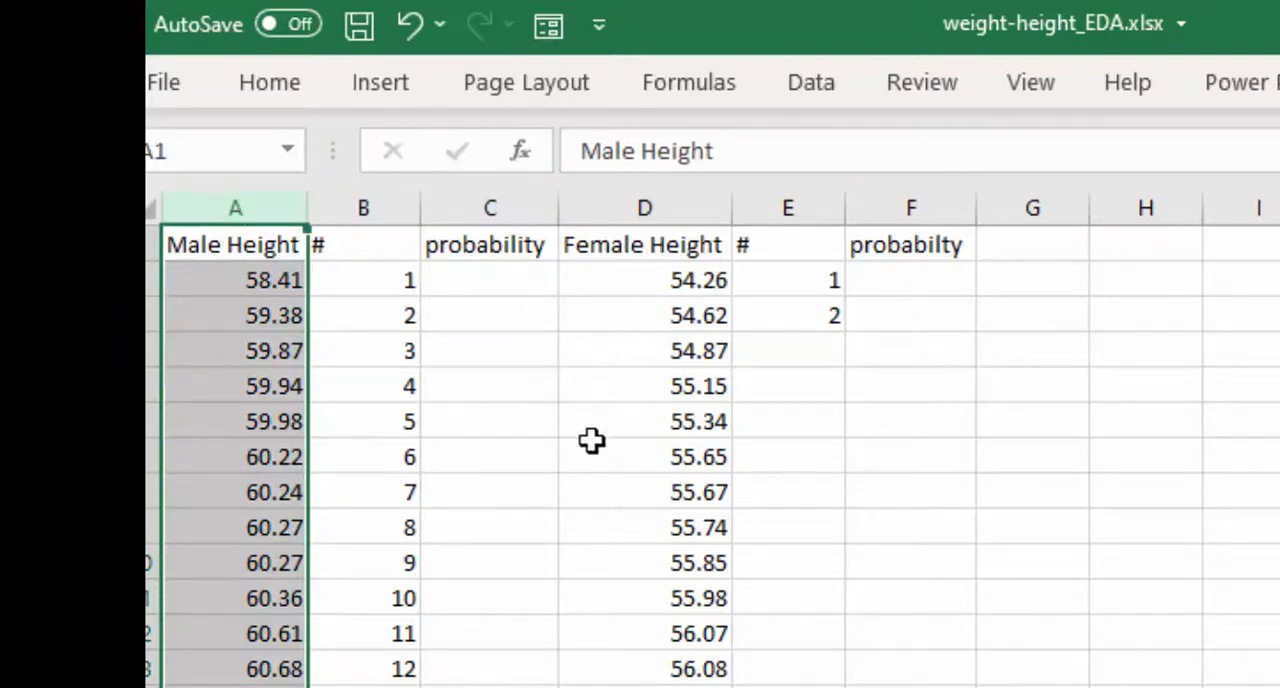
- Enter =5001 in H2 as the divisor for the probability calculations
left_click(470, 284)
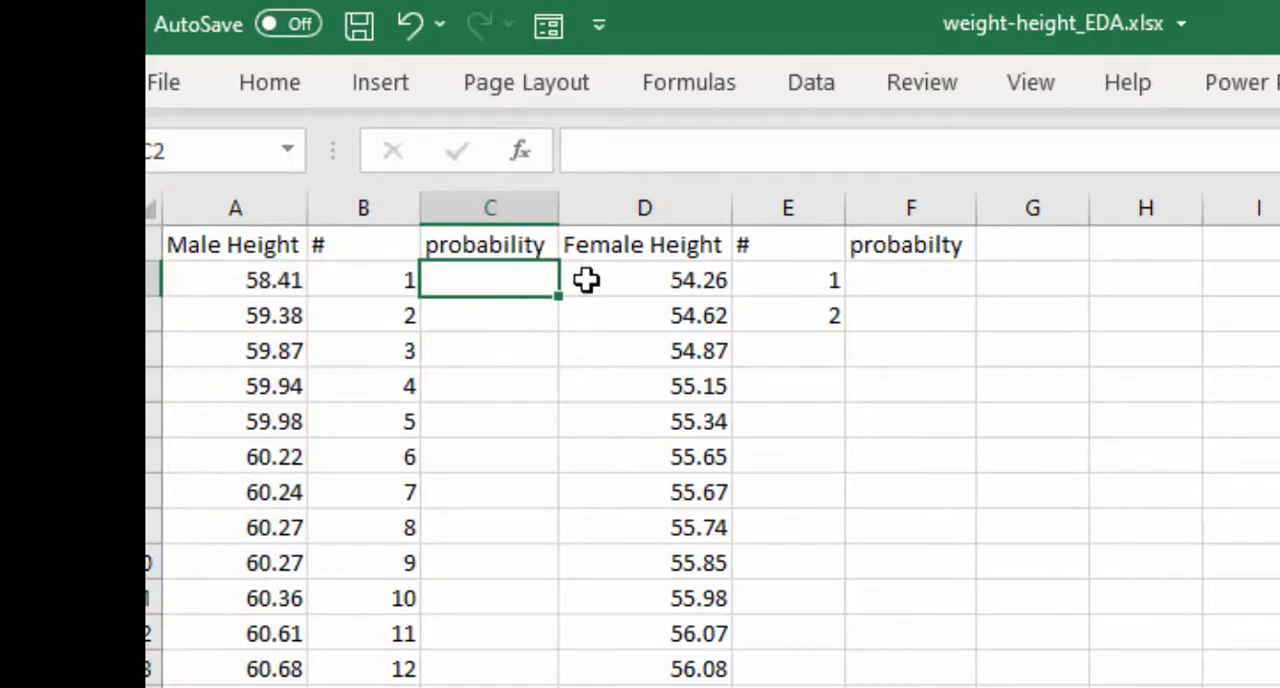
left_click(1108, 289)
type("=")
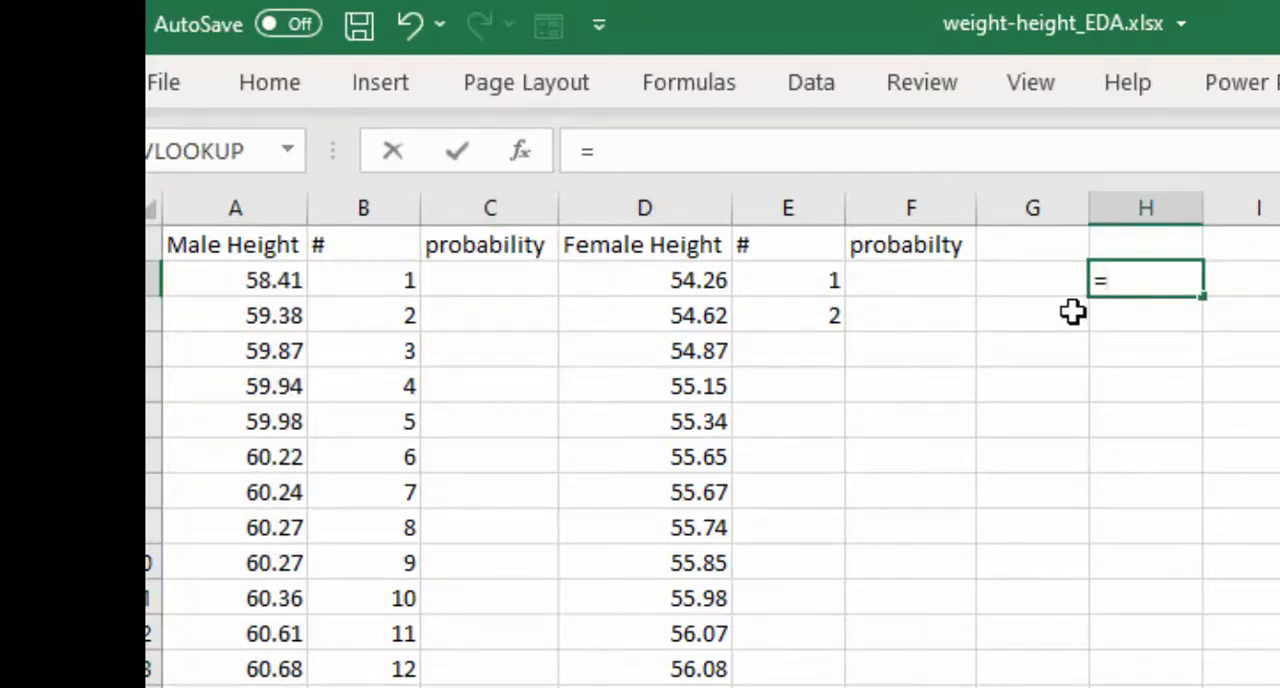
type("500")
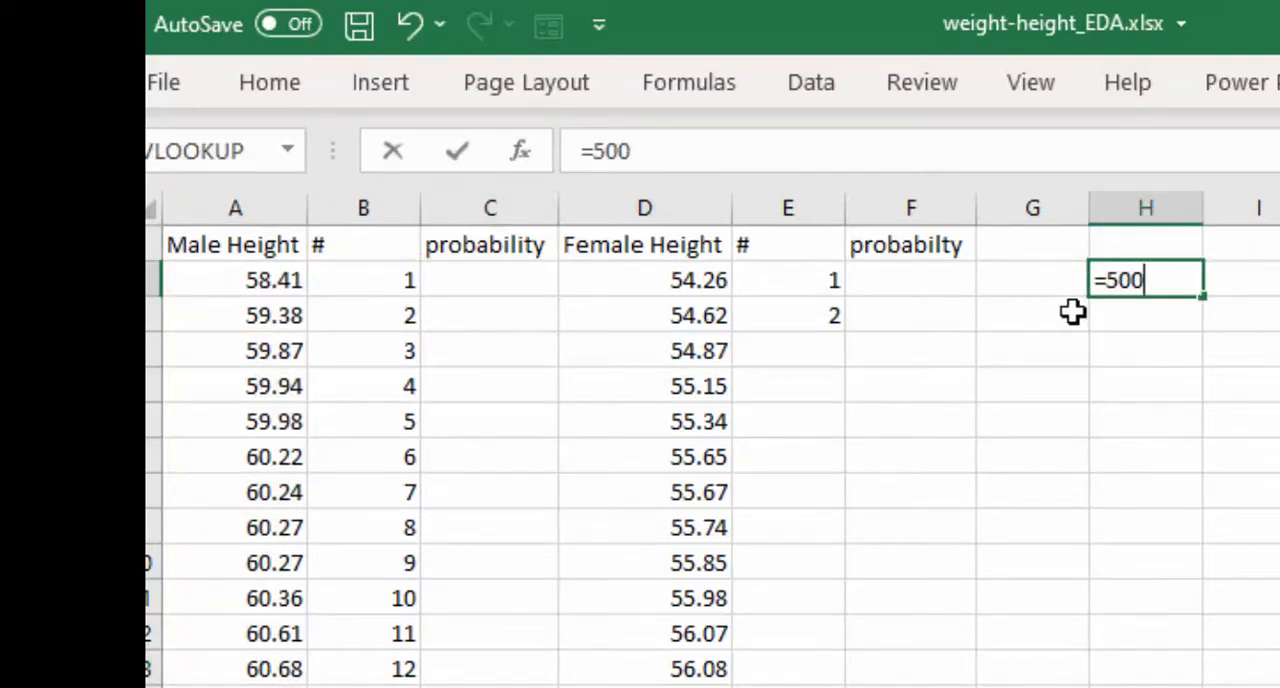
type("1")
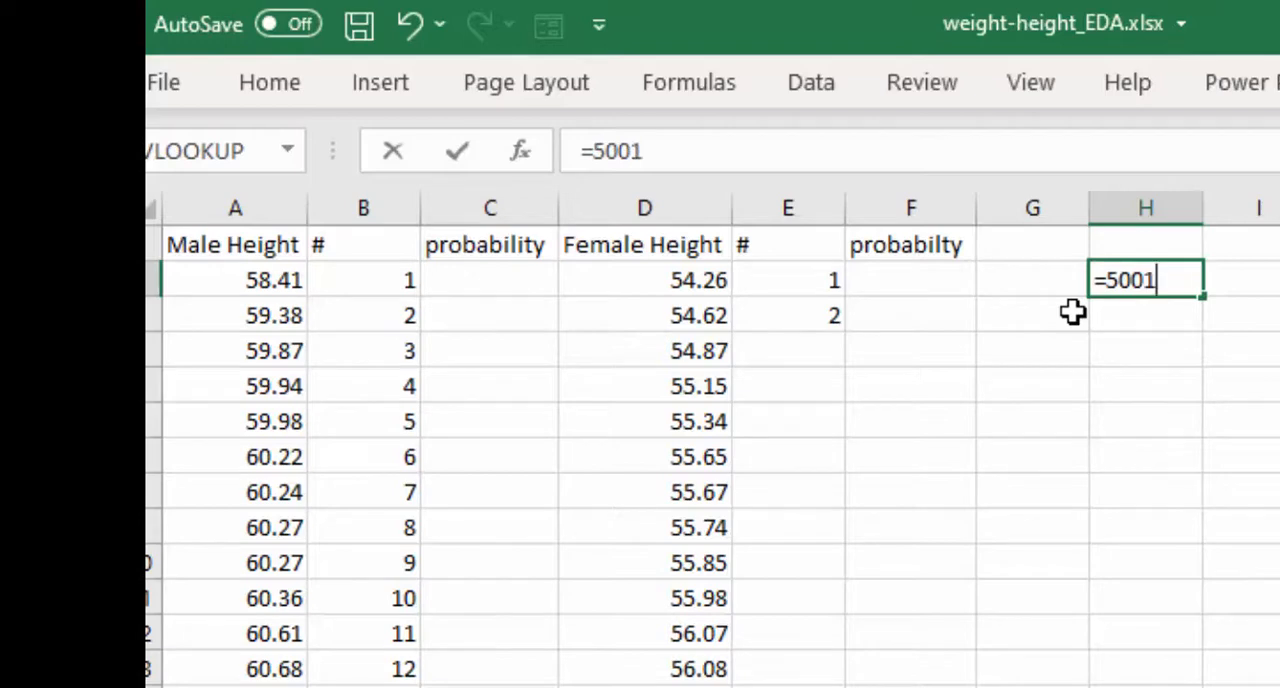
left_click(241, 270)
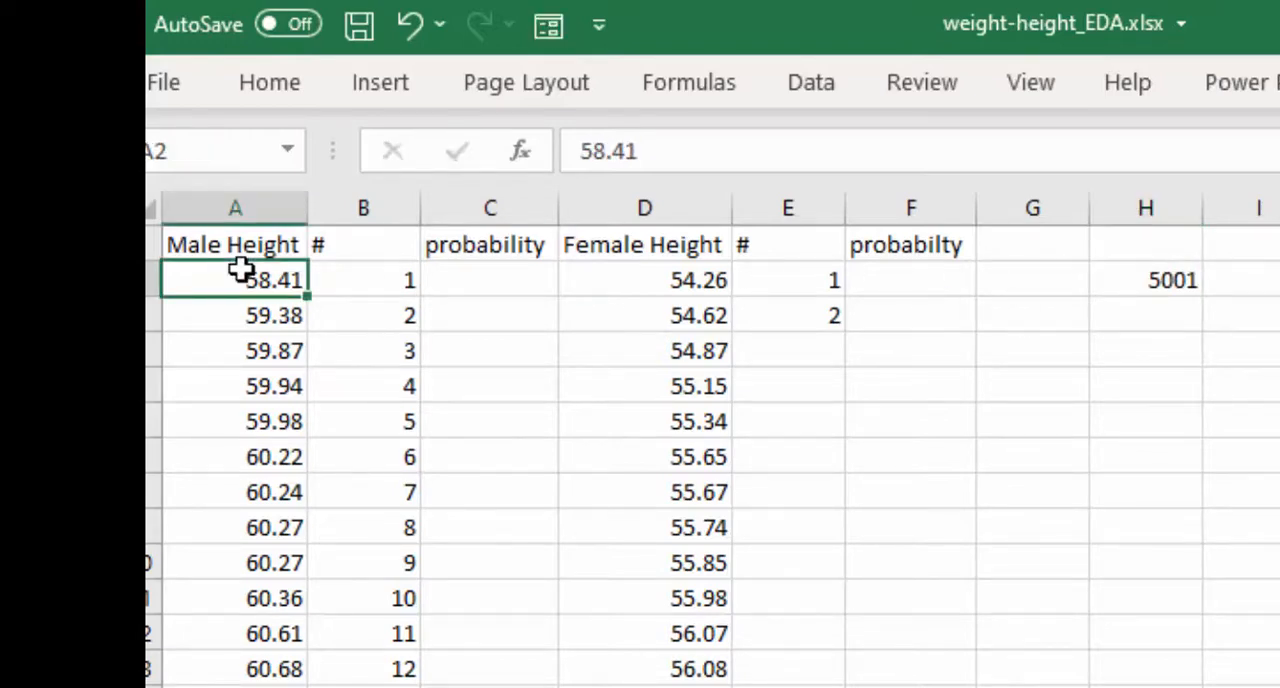
- Check where the male height data ends by going to its last row and back
key("ctrl+shift+Down")
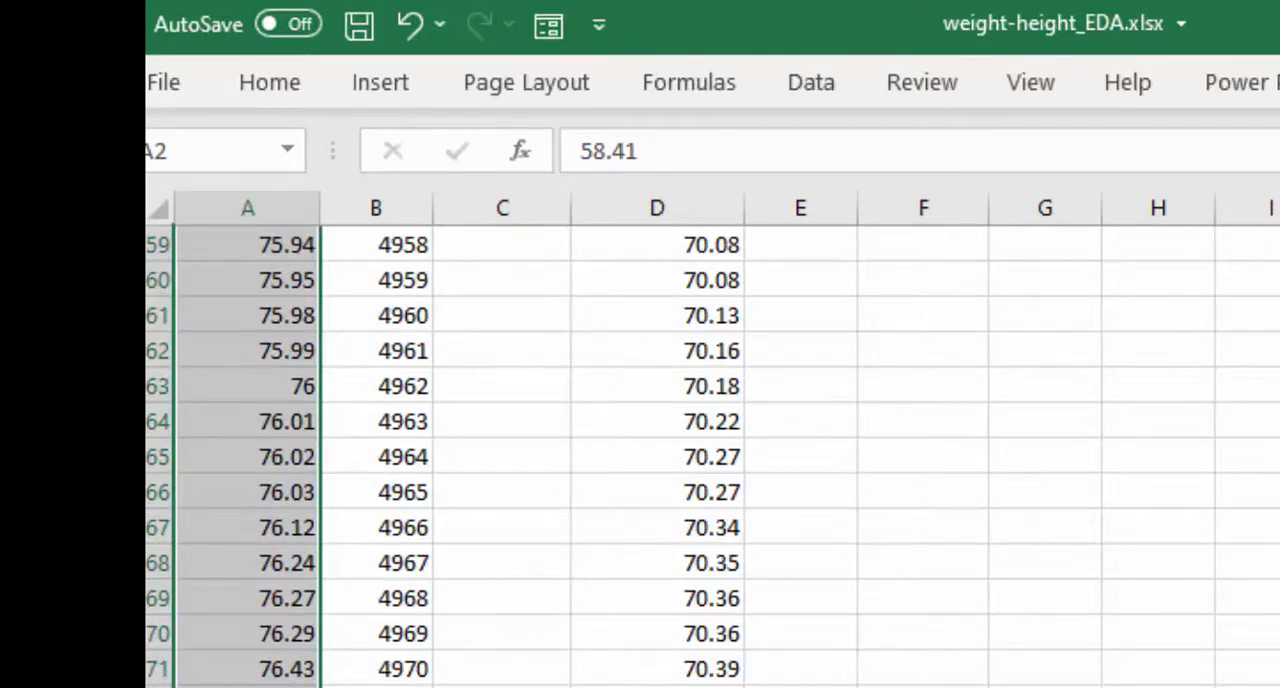
key("ctrl+Down")
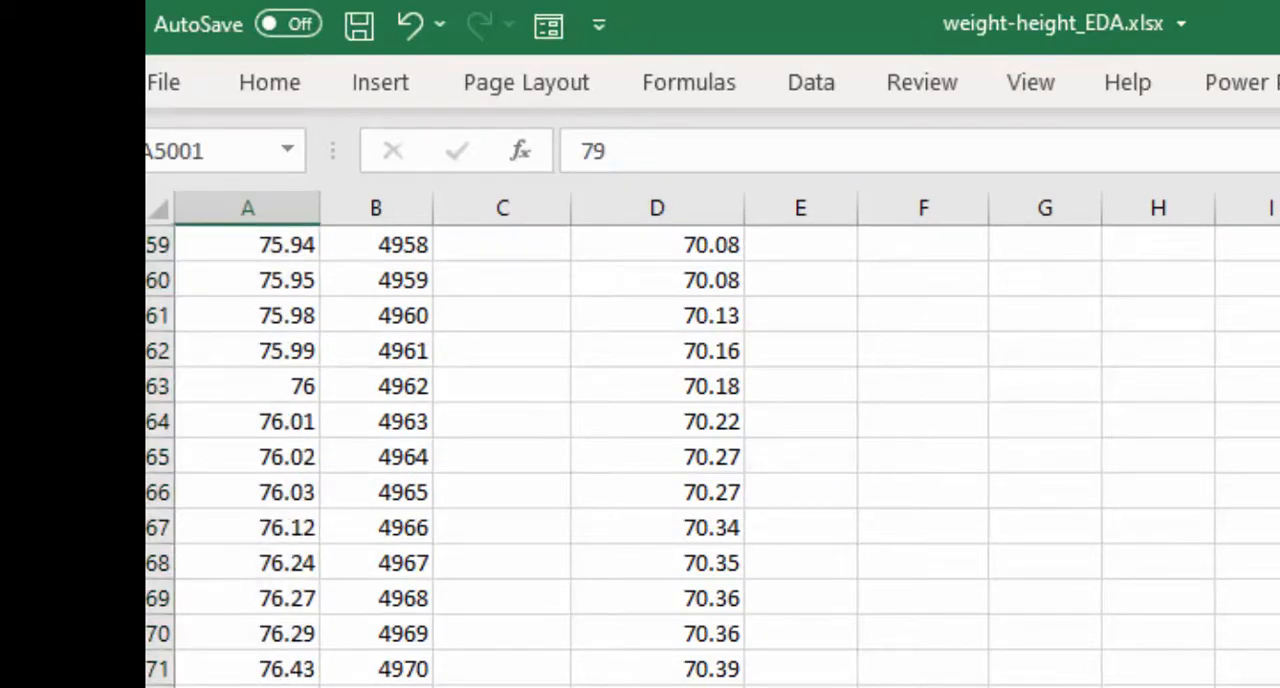
key("ctrl+shift+Up")
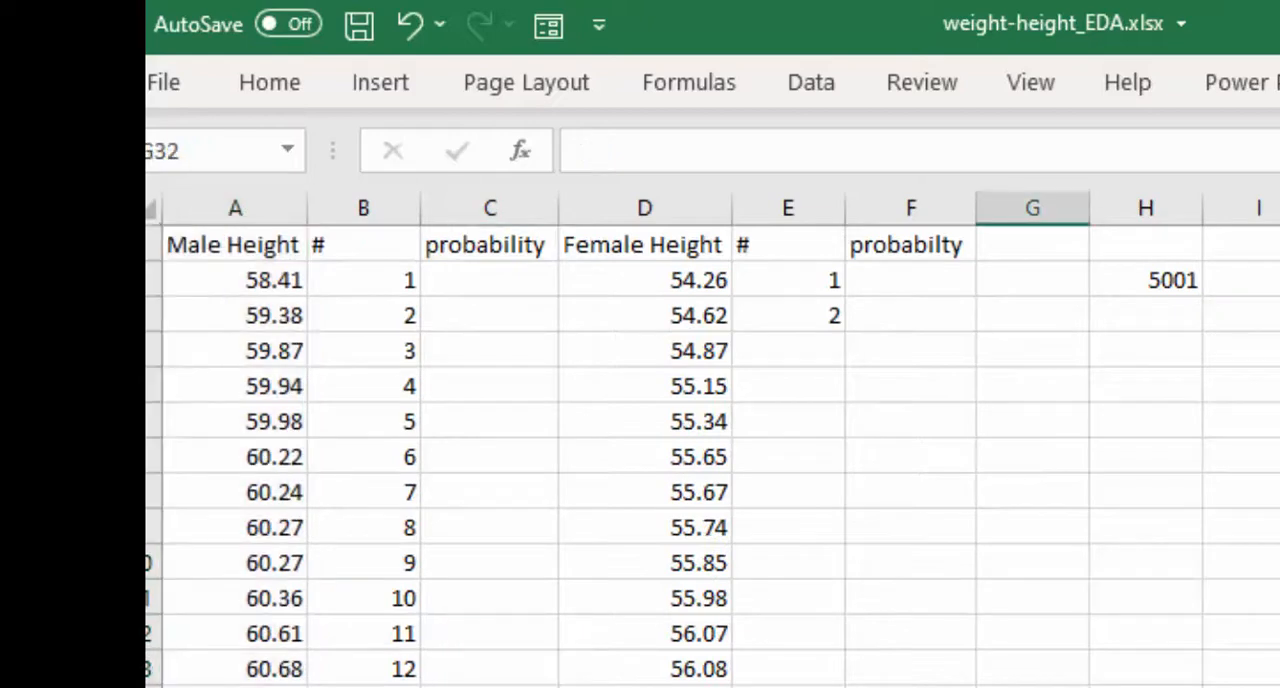
- Enter the male probability formula =B2/$H$2 in C2, with an absolute reference to the divisor
left_click(405, 284)
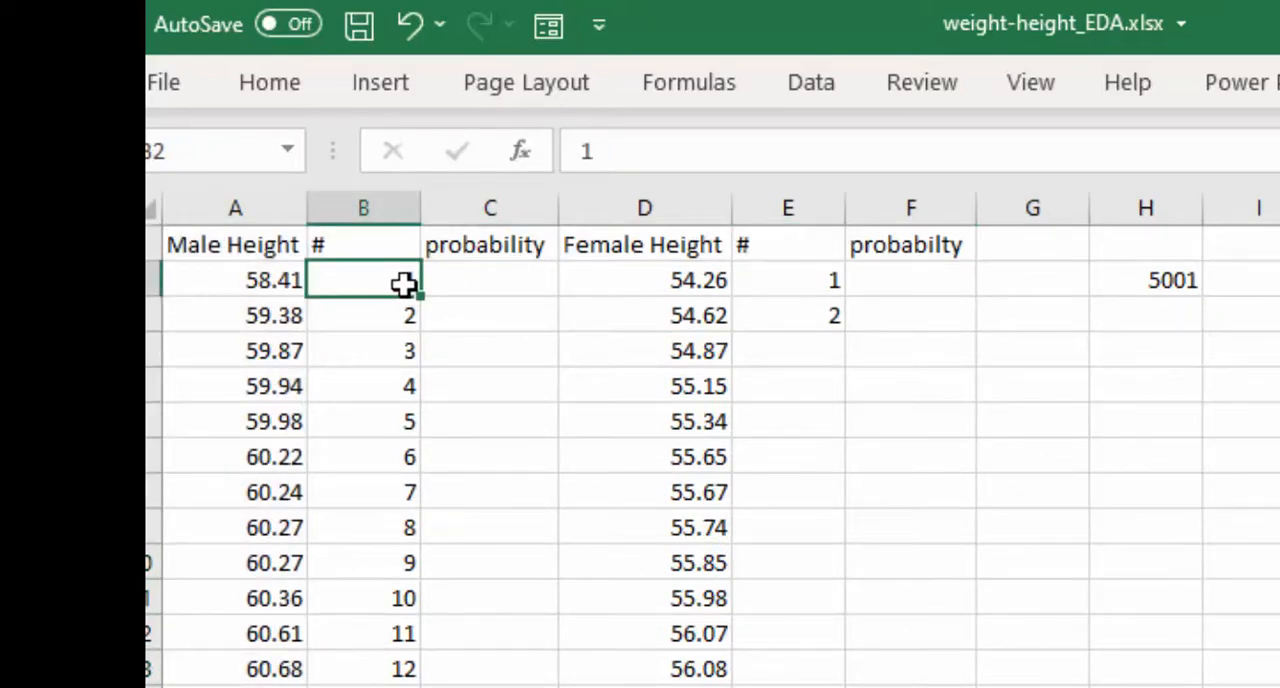
left_click(484, 283)
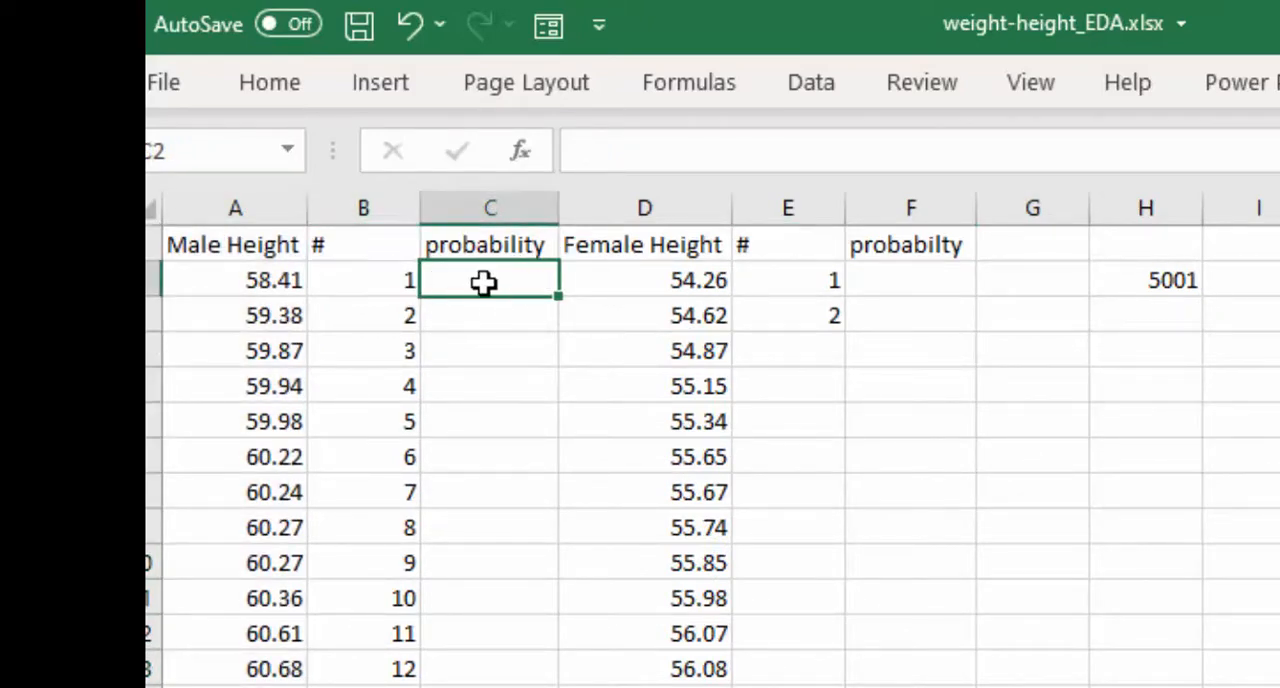
type("=")
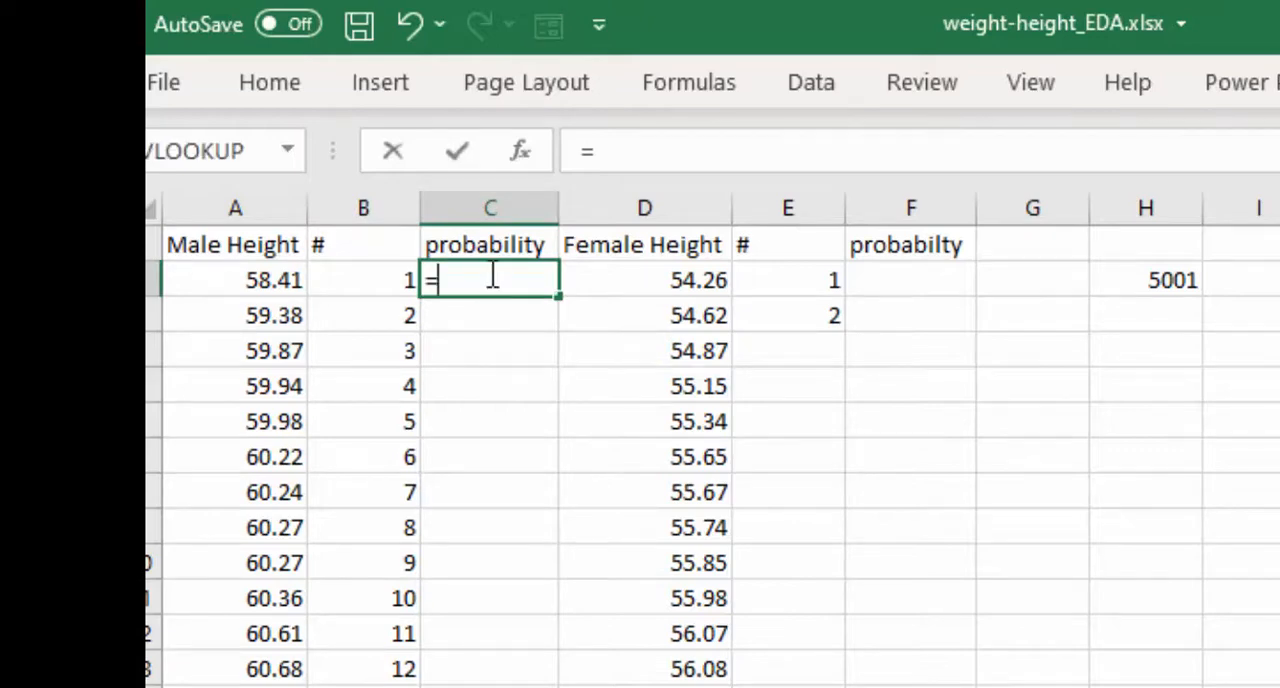
left_click(400, 277)
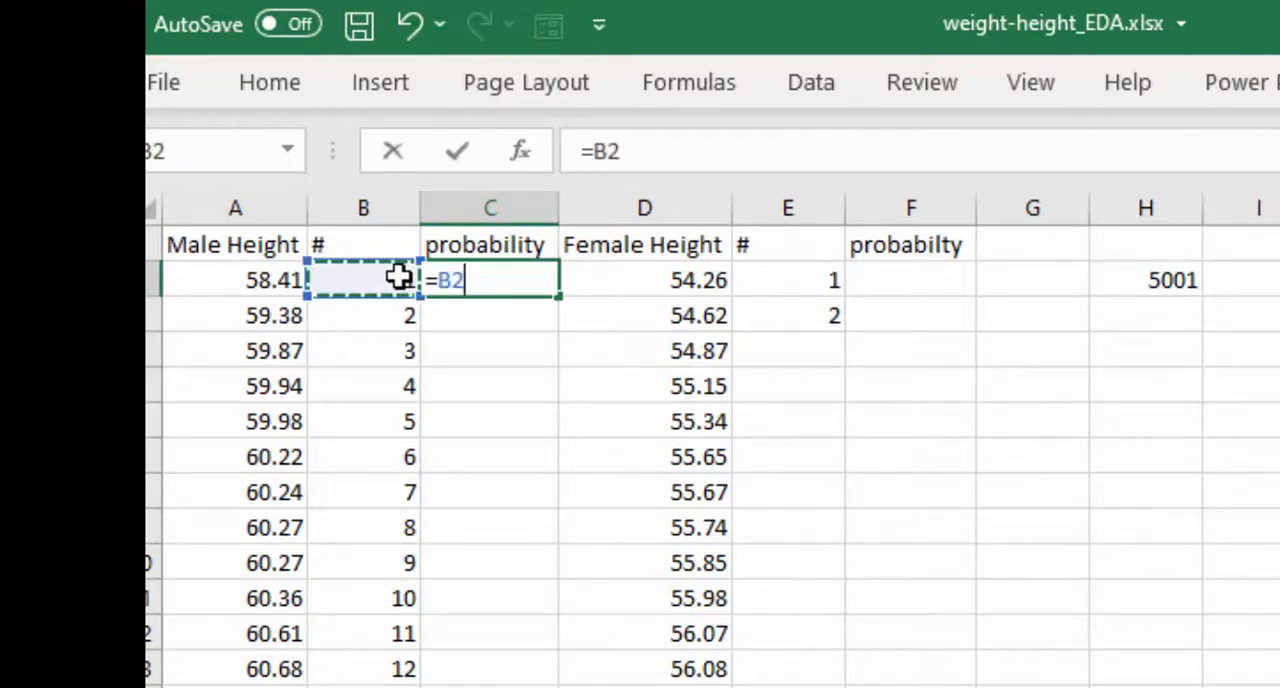
type("/")
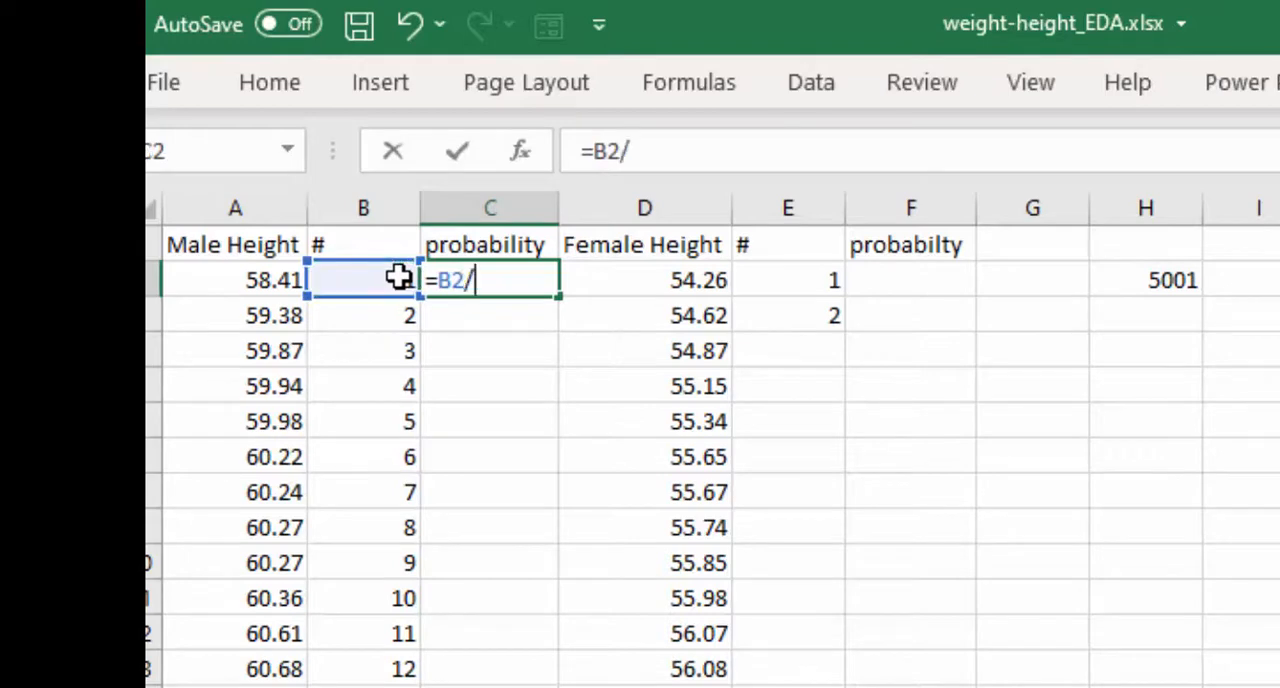
left_click(1185, 279)
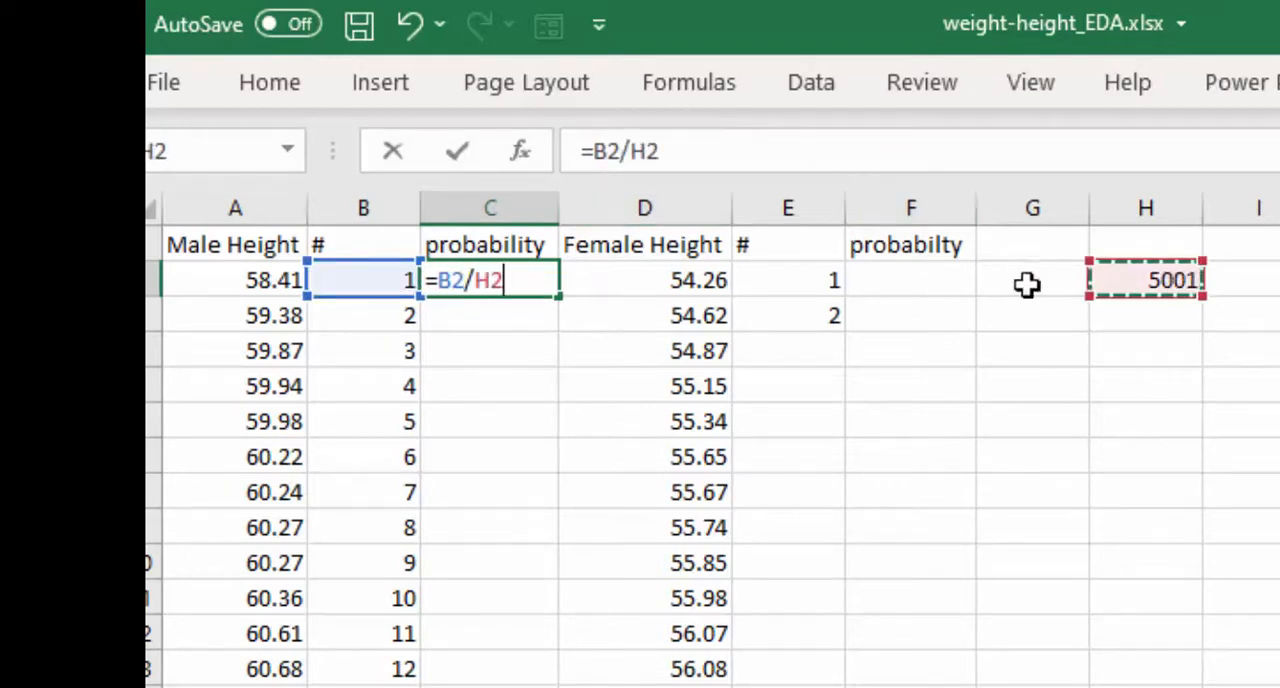
left_click_drag(503, 294, 474, 297)
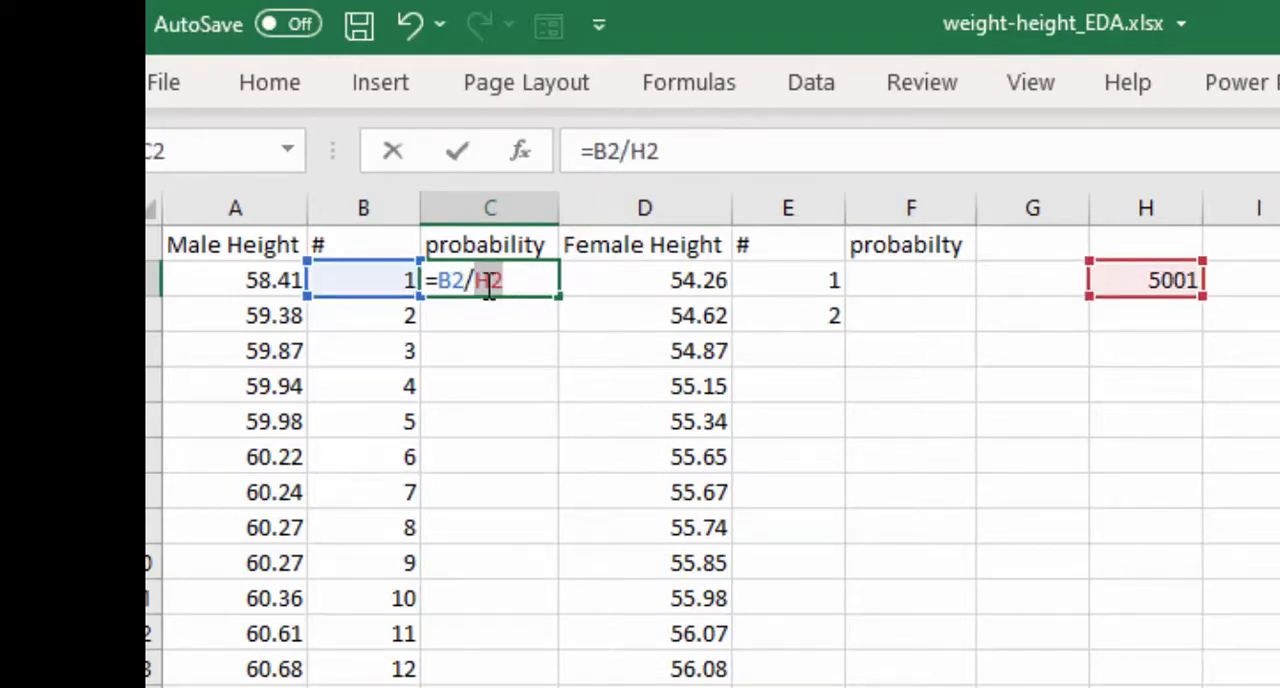
key("F4")
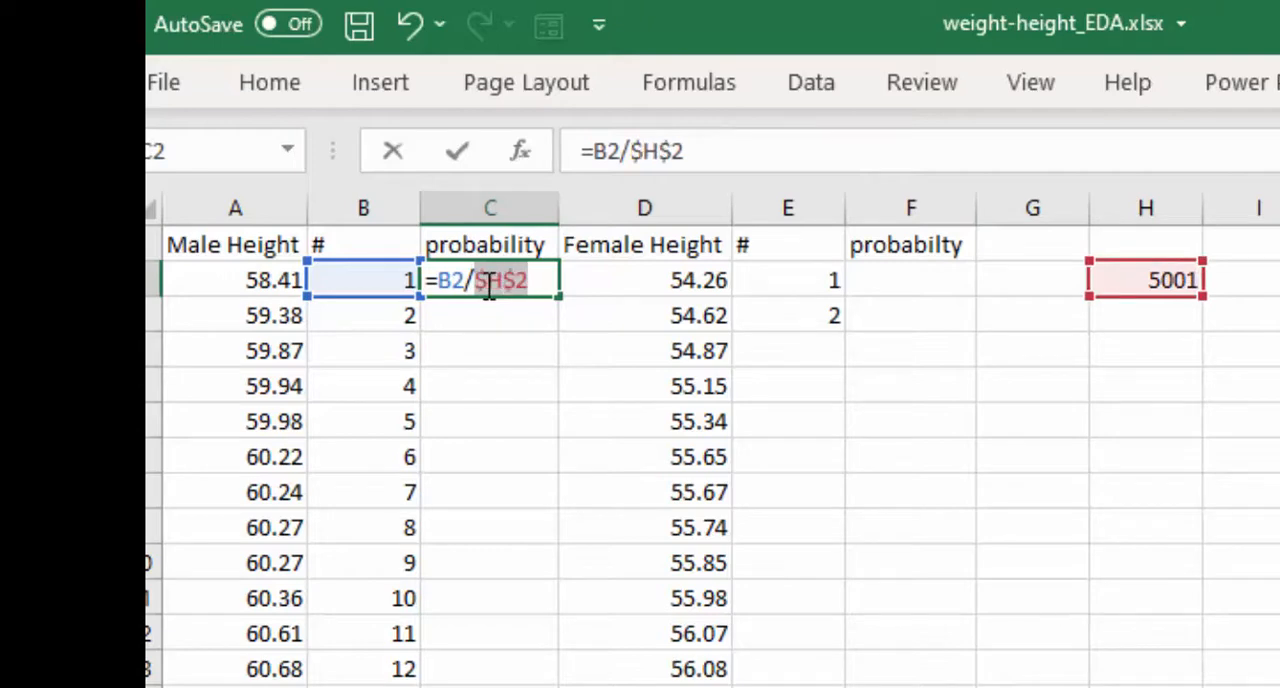
key("Return")
- Fill the probability formula from C2 down beside all male heights, and extend the number series beside the female heights
left_click(500, 282)
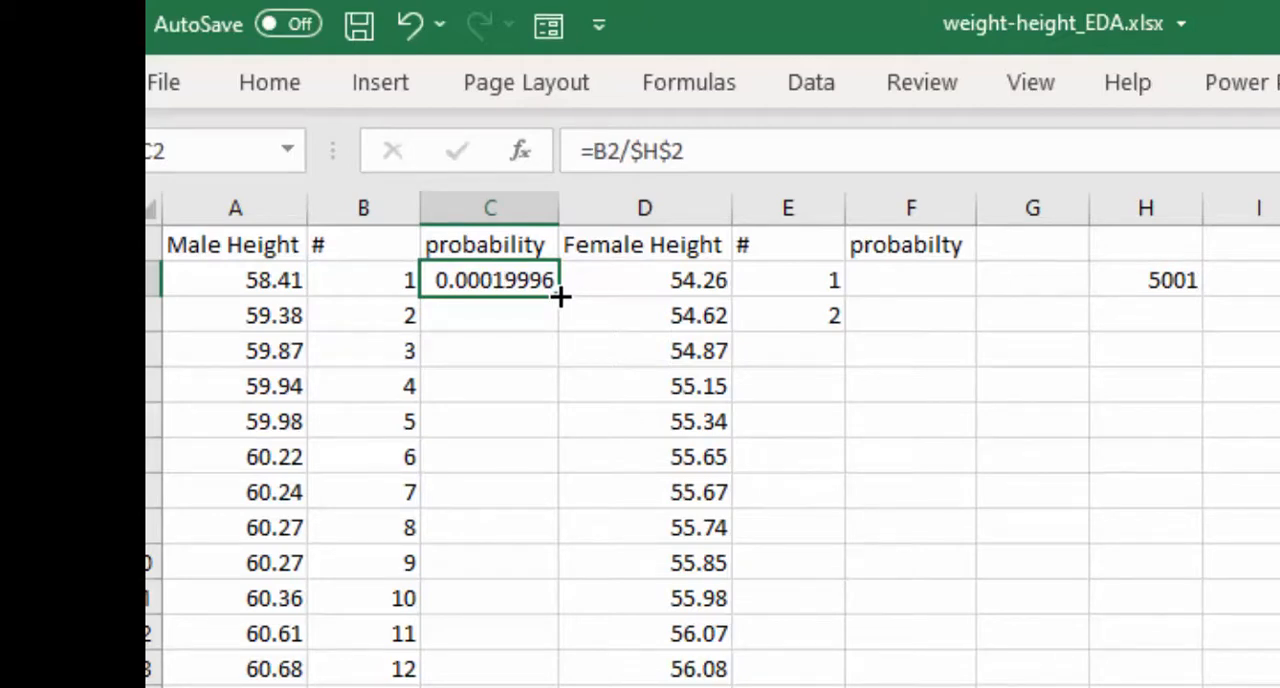
double_click(560, 296)
scroll(565, 360, "down", 4)
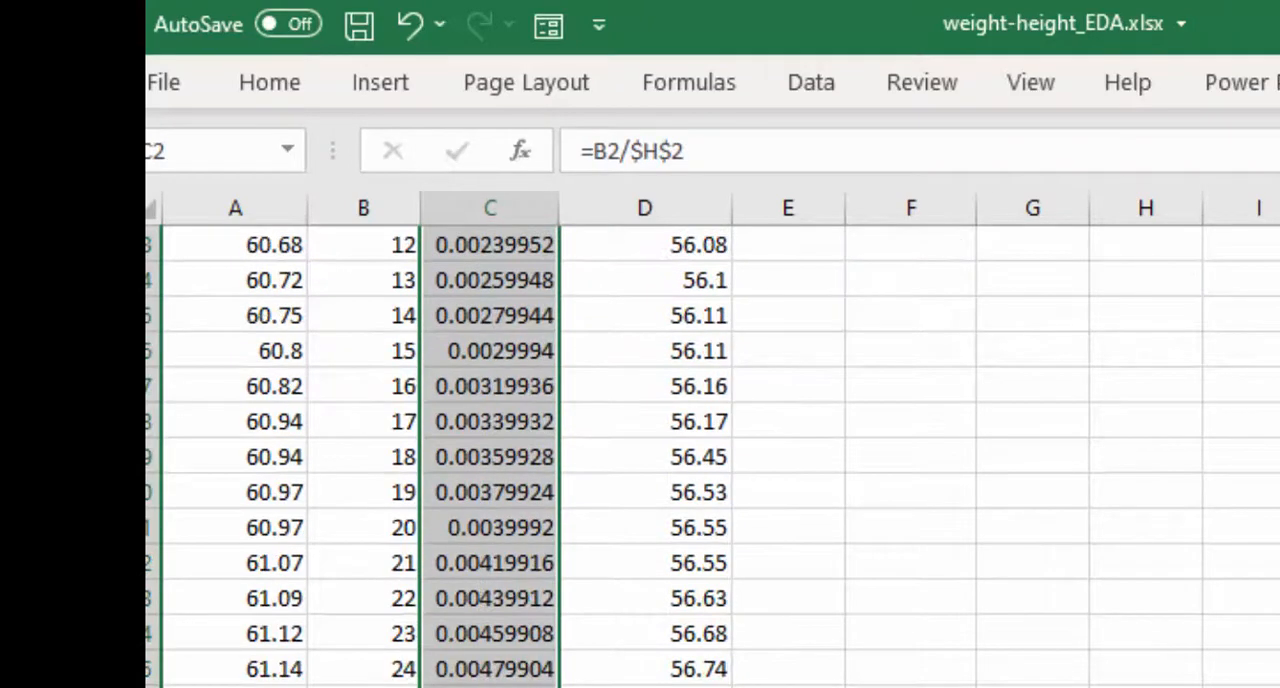
scroll(640, 450, "down", 20)
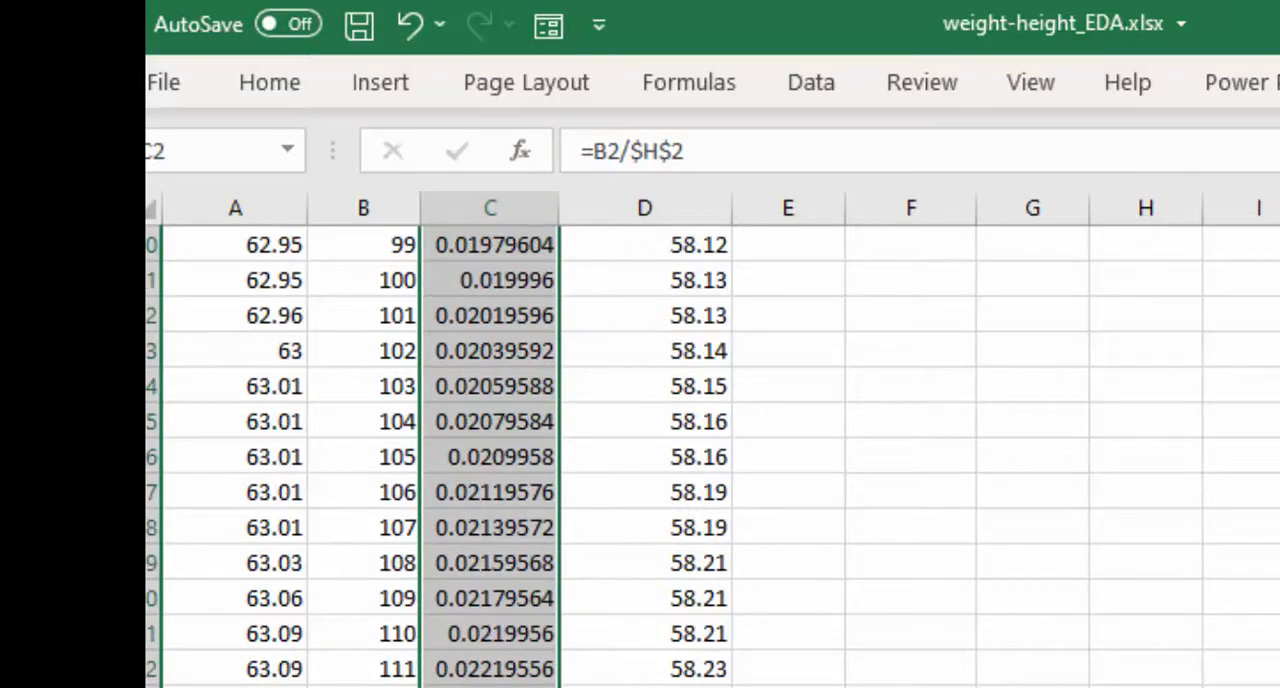
scroll(640, 450, "down", 20)
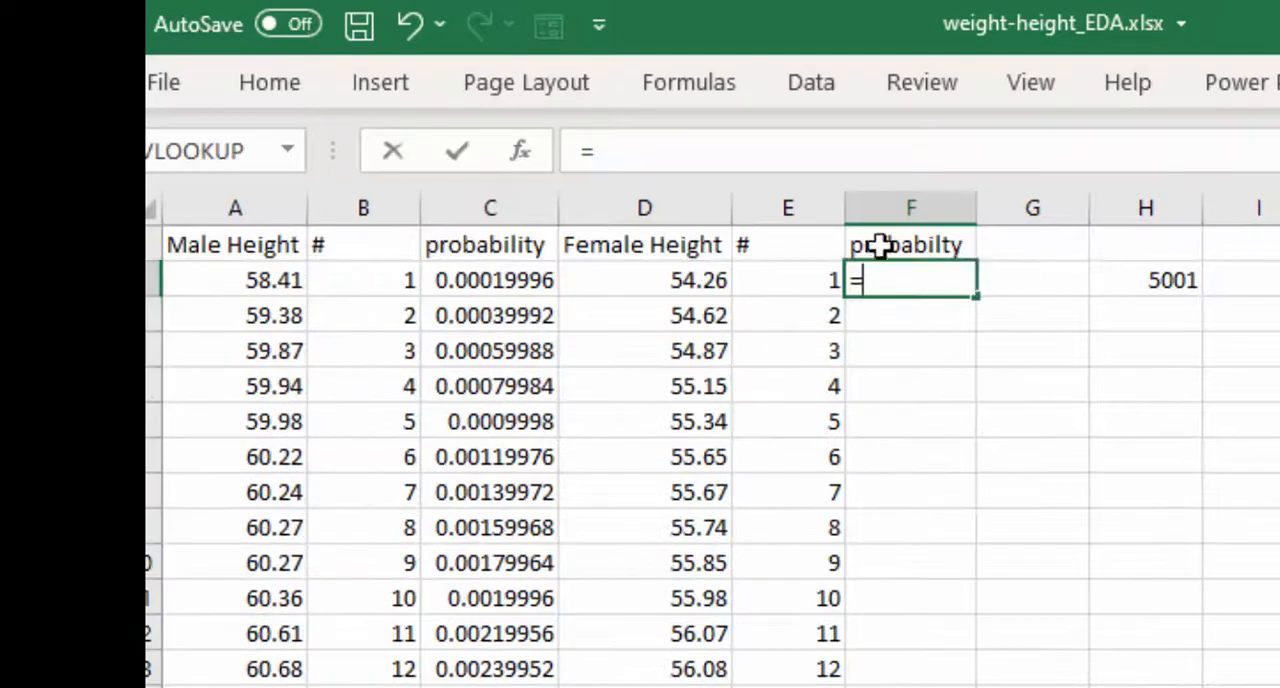
- Enter the female probability formula =E2/$H$2 in F2 and fill it down beside all female heights
left_click(835, 280)
type("/")
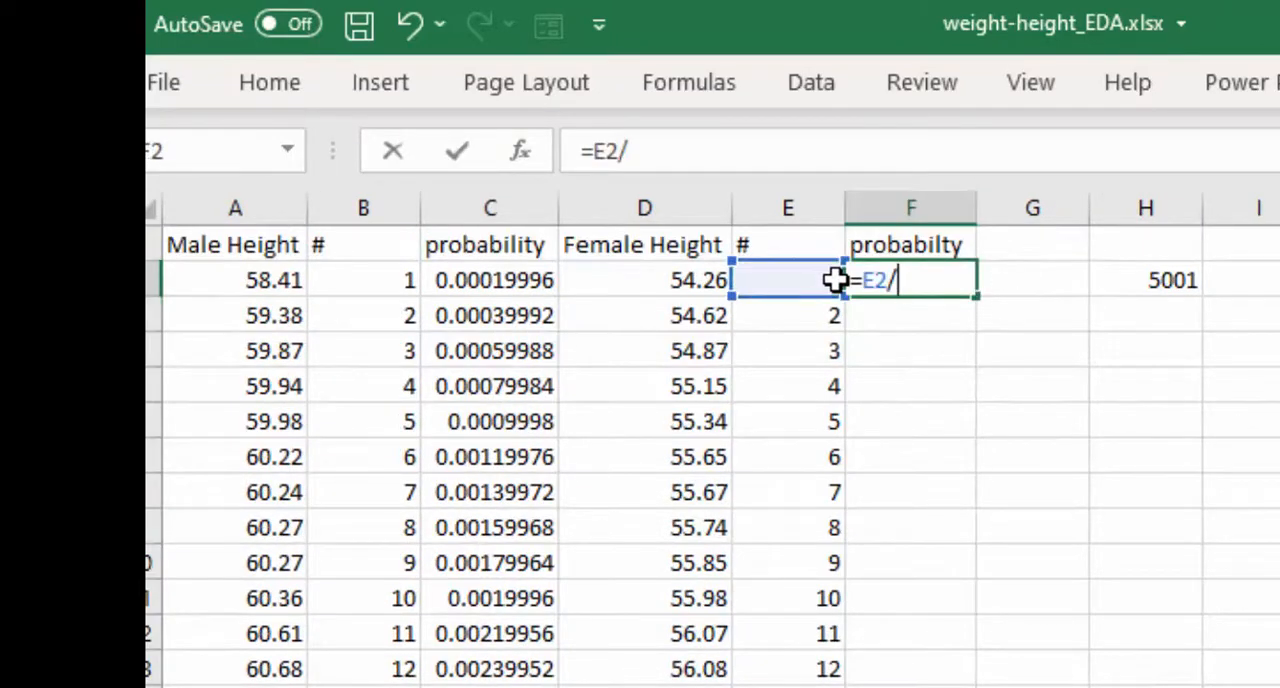
left_click(1141, 289)
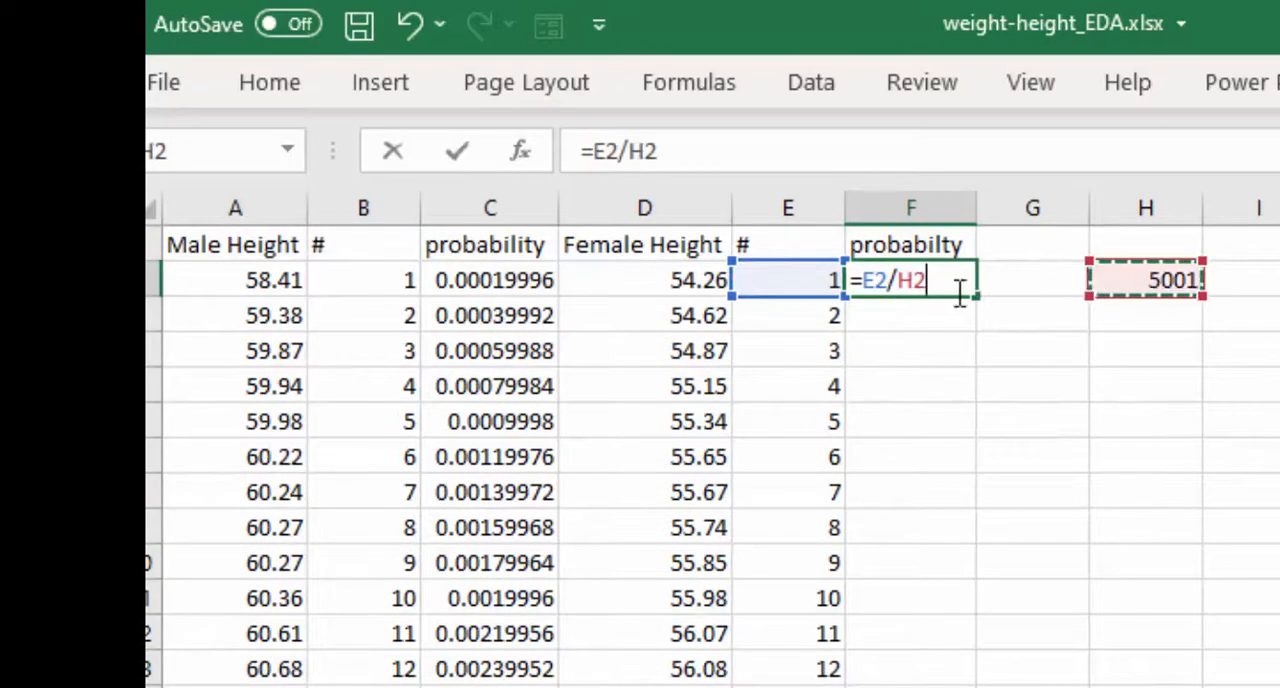
left_click_drag(957, 295, 903, 295)
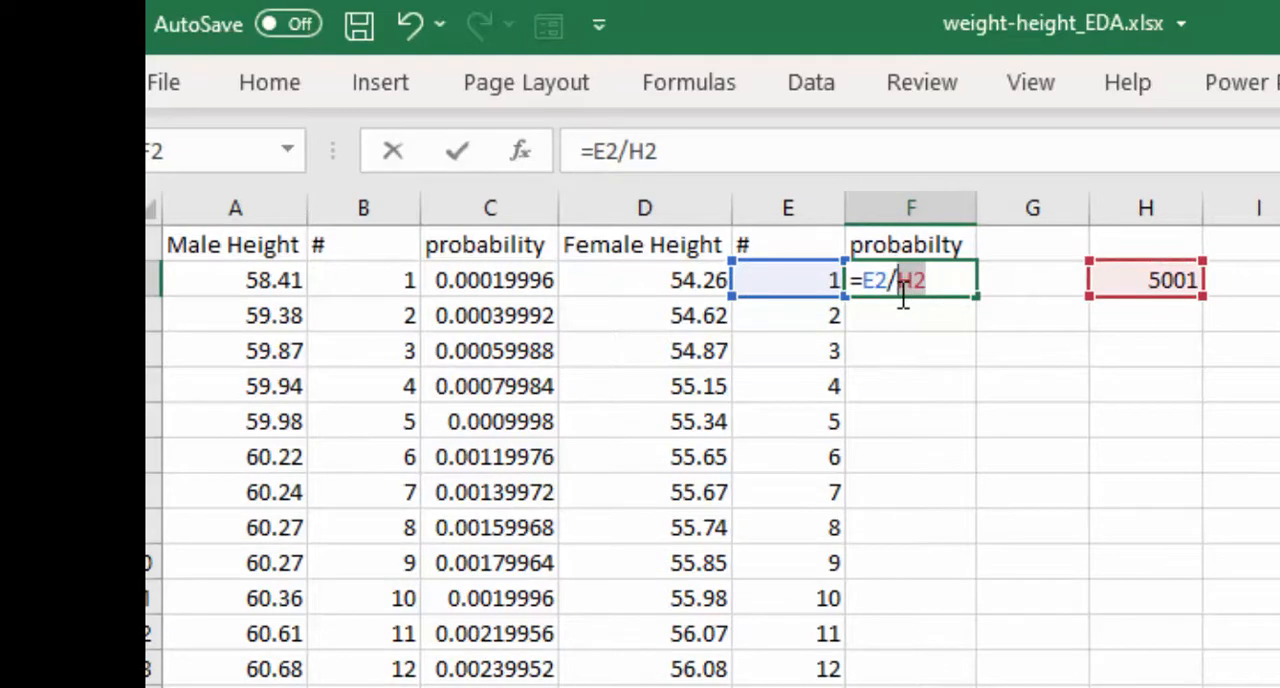
key("F4")
key("ctrl+Return")
double_click(974, 297)
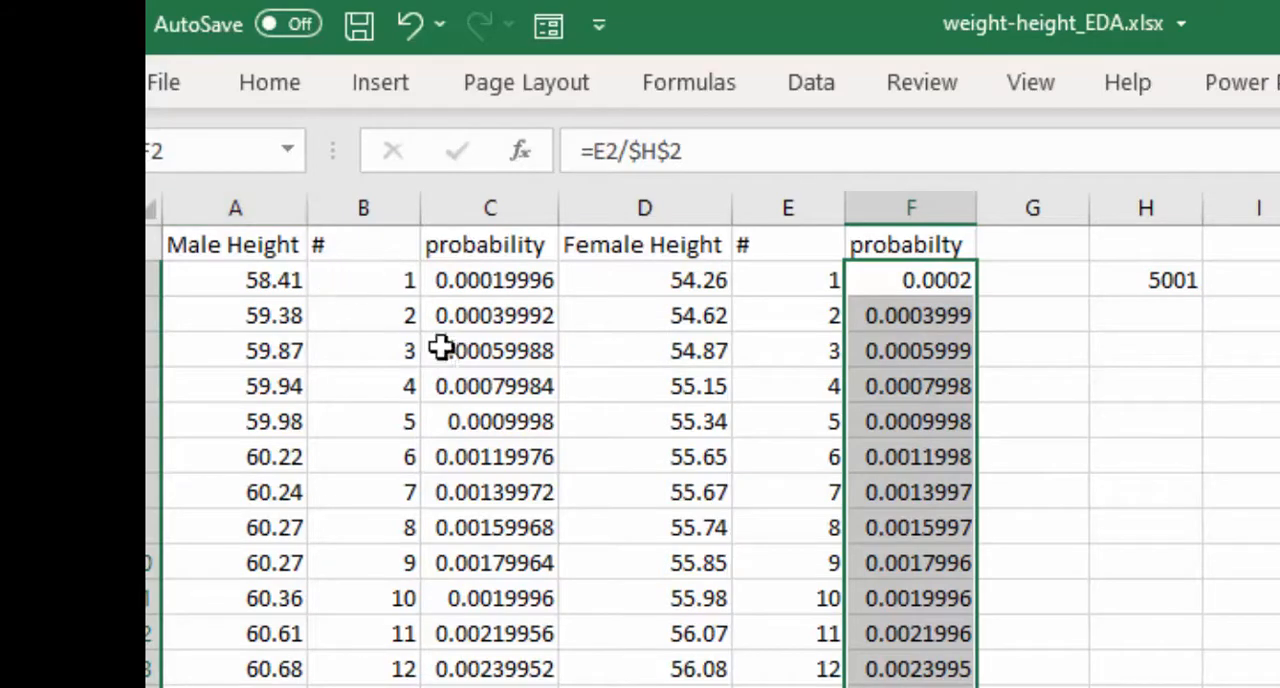
left_click(254, 208)
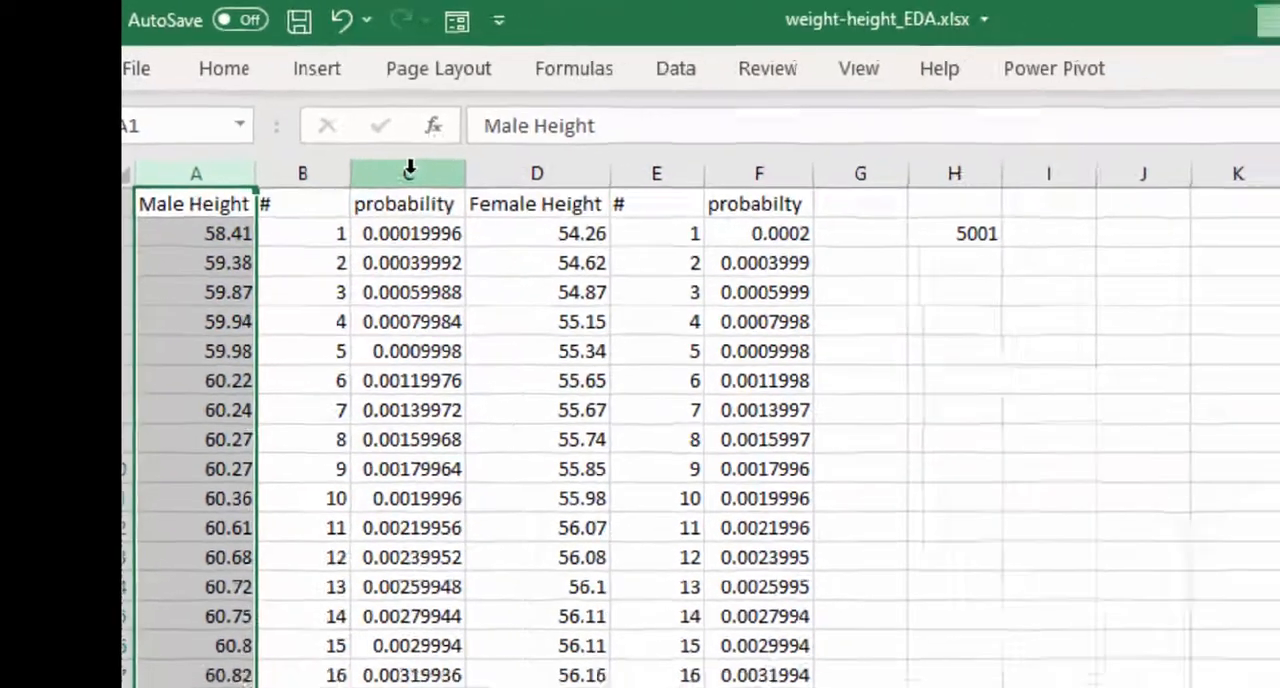
left_click(490, 207, "ctrl")
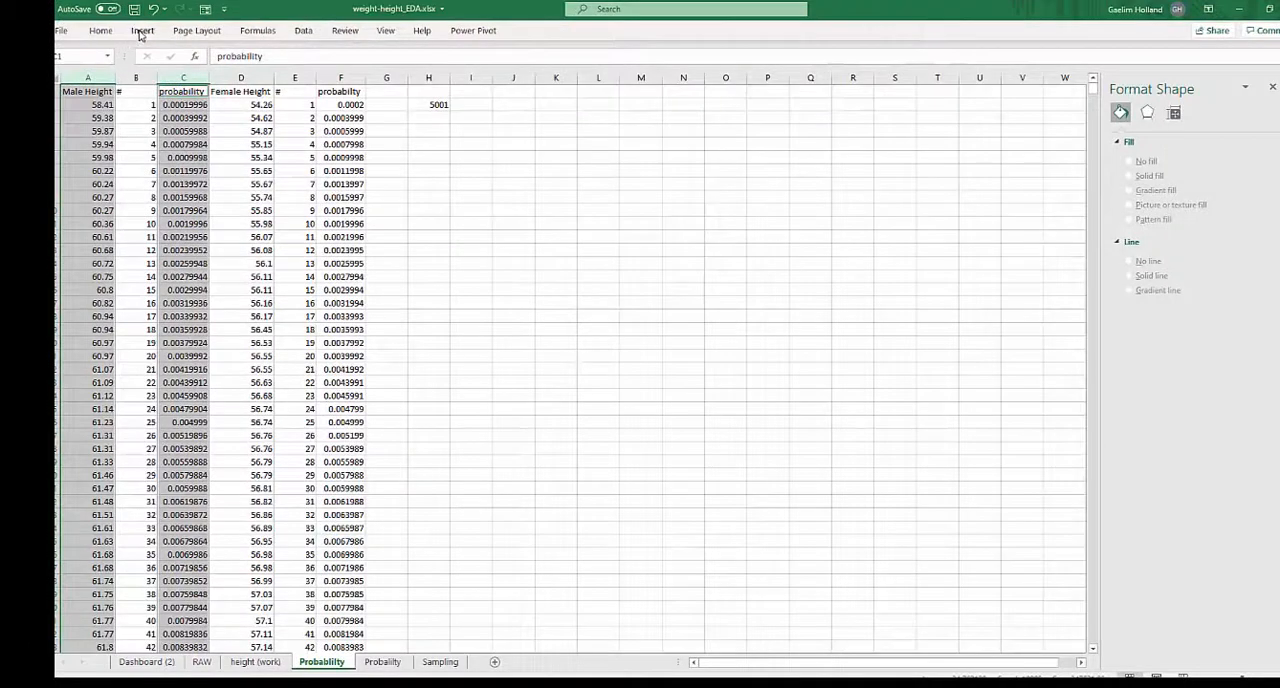
left_click(142, 31)
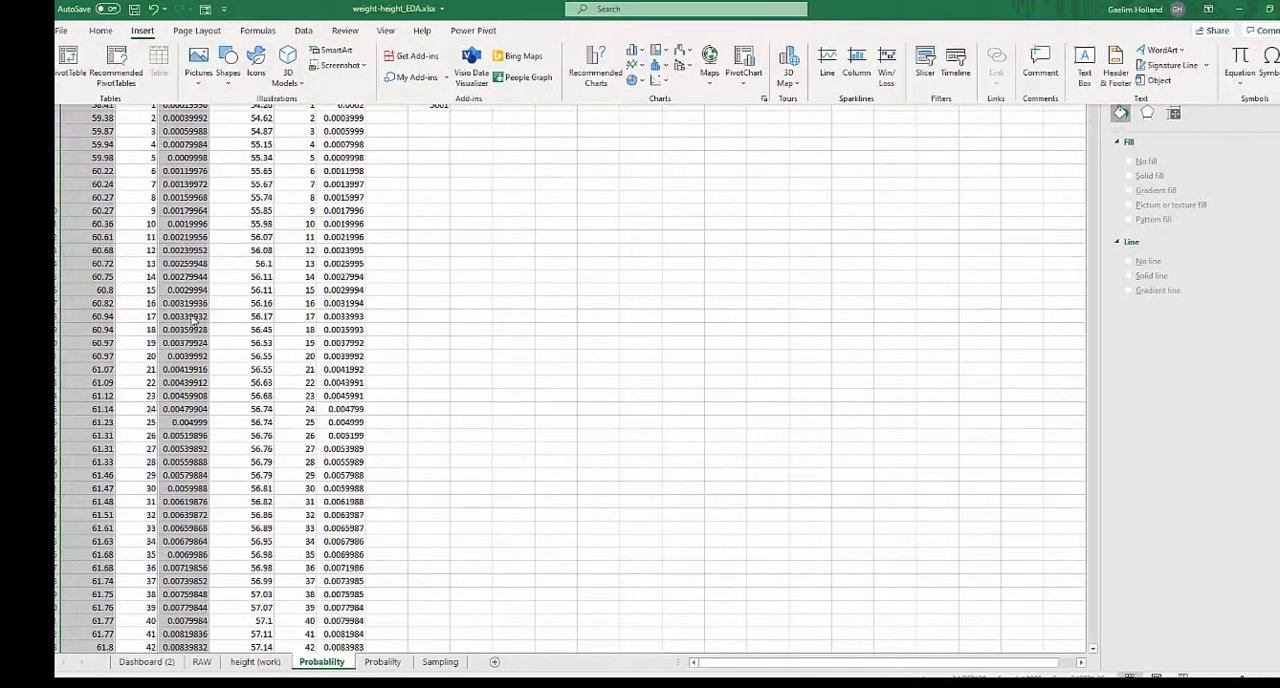
left_click(215, 157)
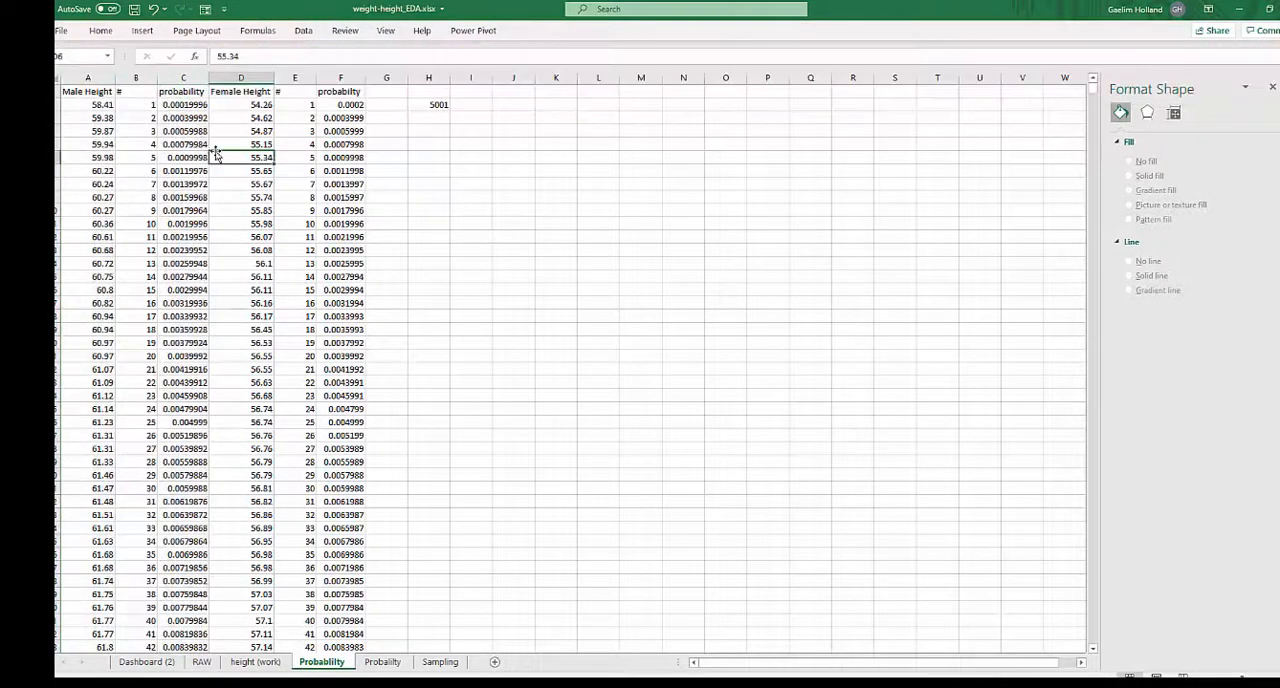
- Insert a scatter chart with smooth lines from the Male Height column and its probability column, and place it beside the data
left_click(88, 78)
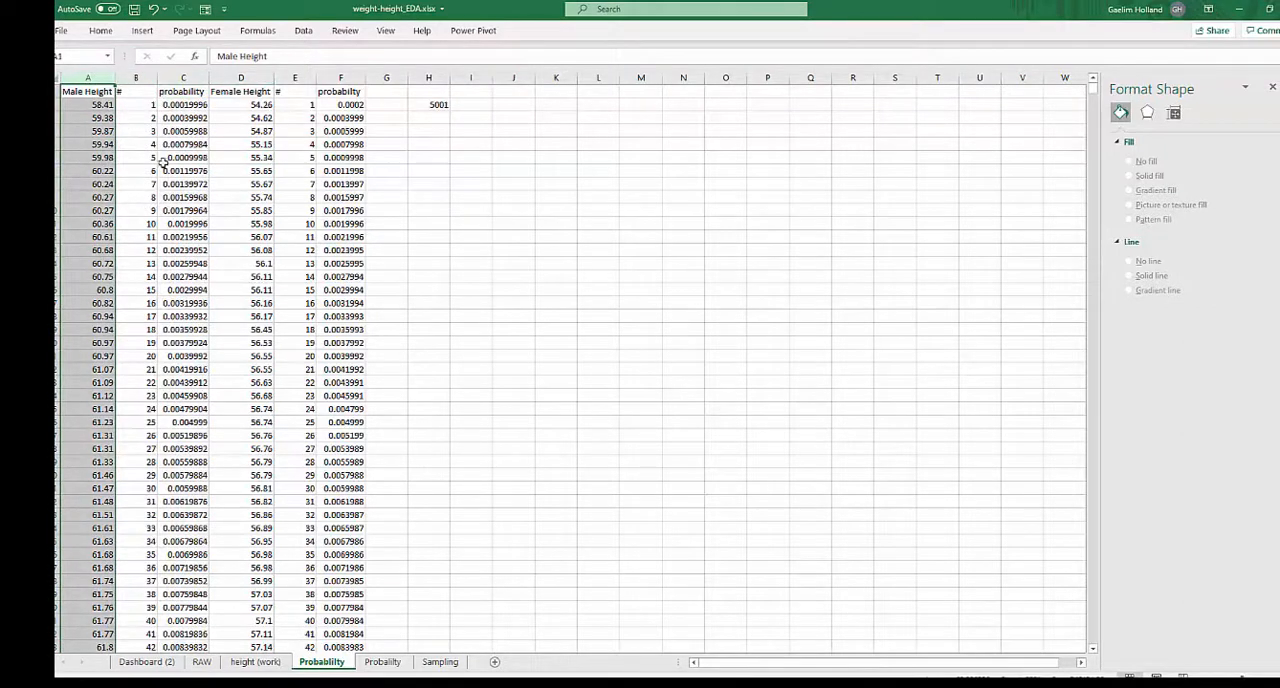
left_click(173, 78)
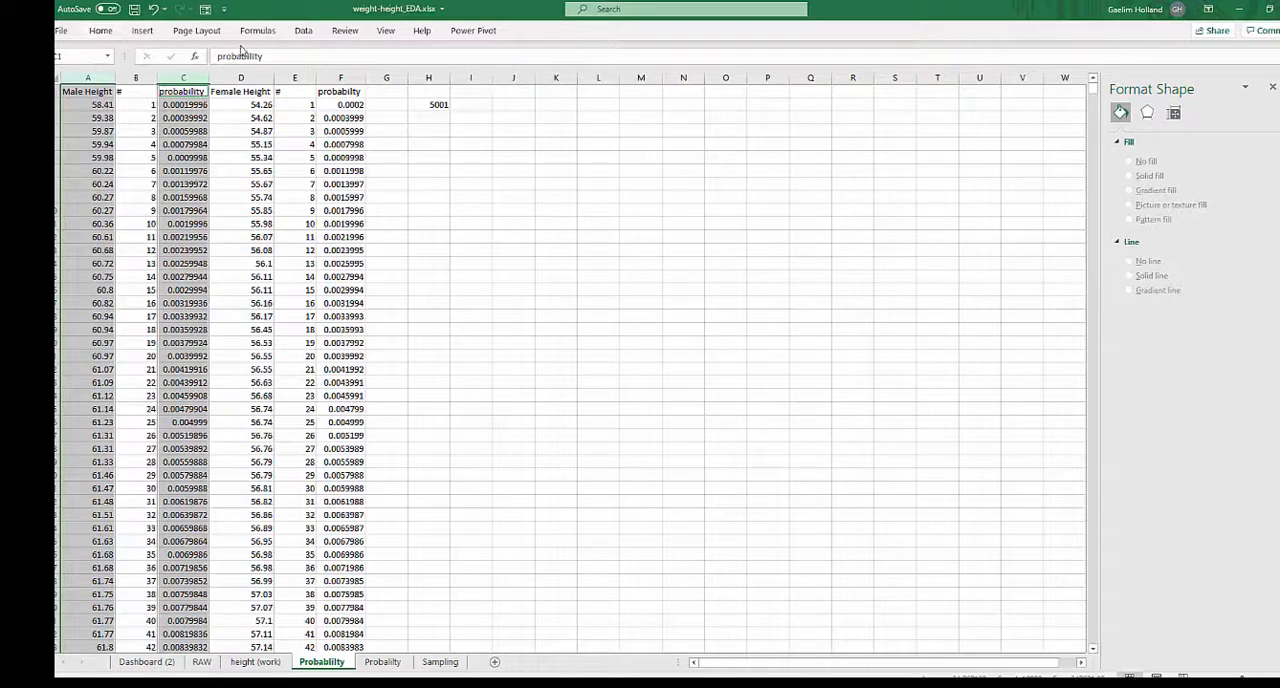
left_click(101, 31)
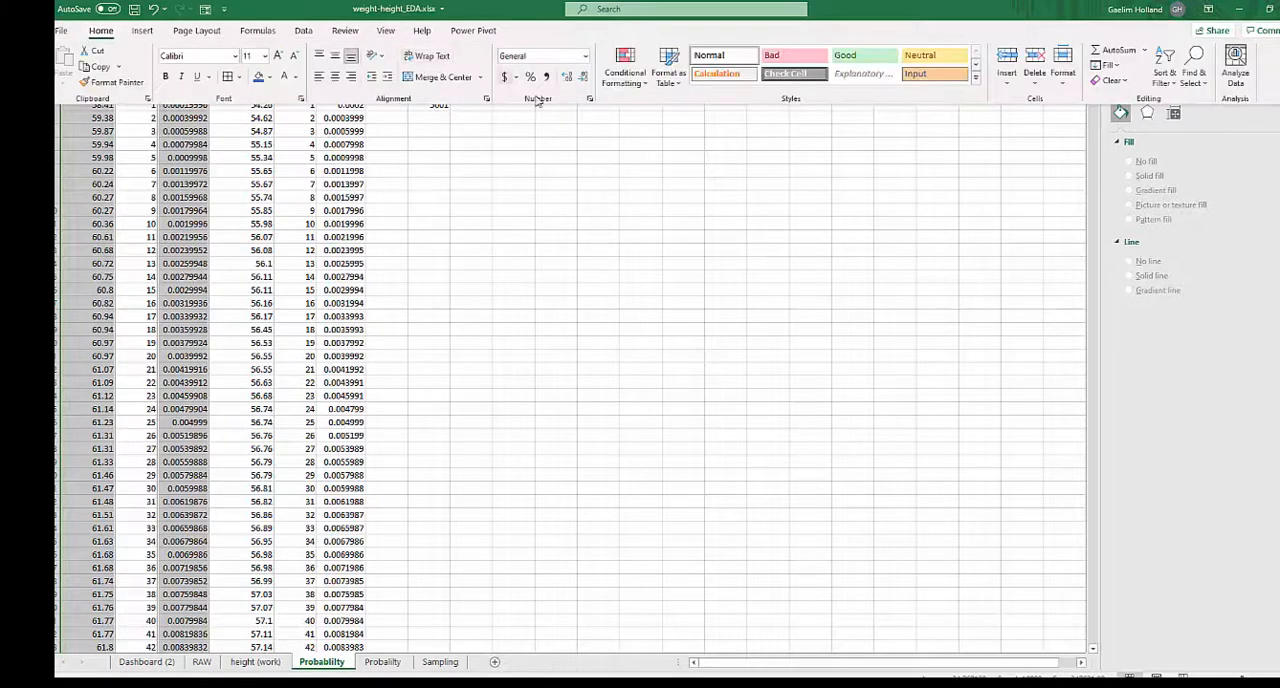
left_click(142, 30)
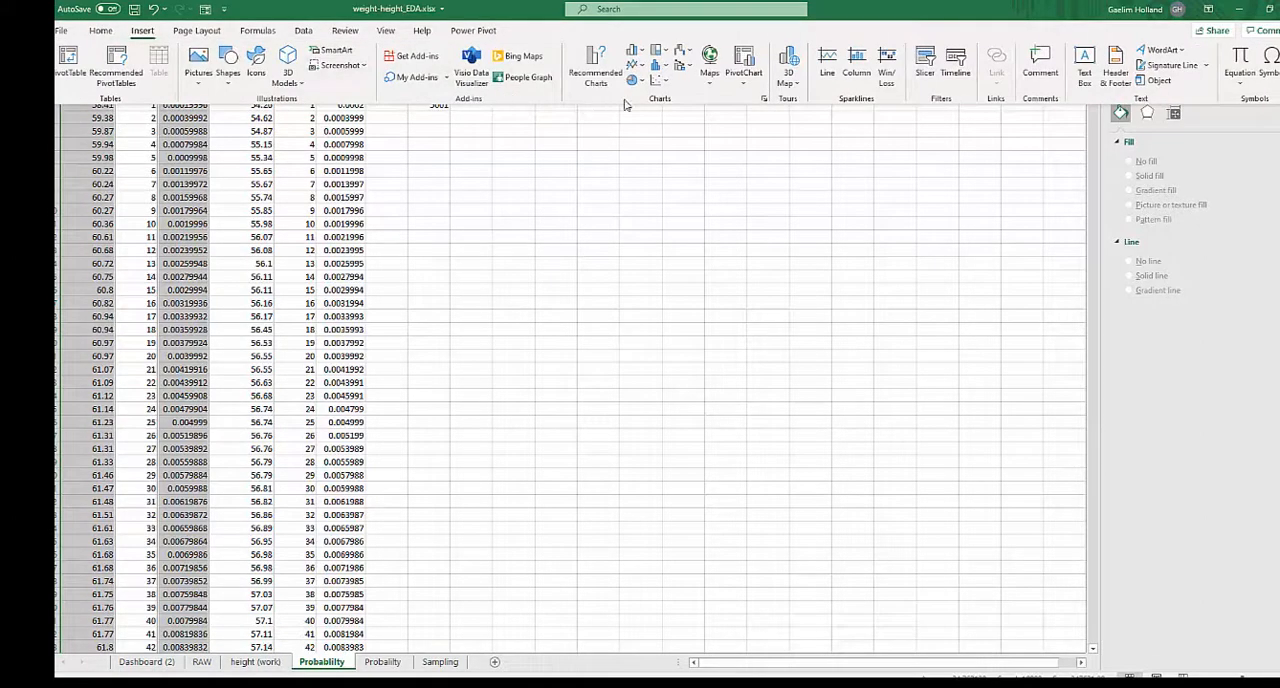
left_click(660, 80)
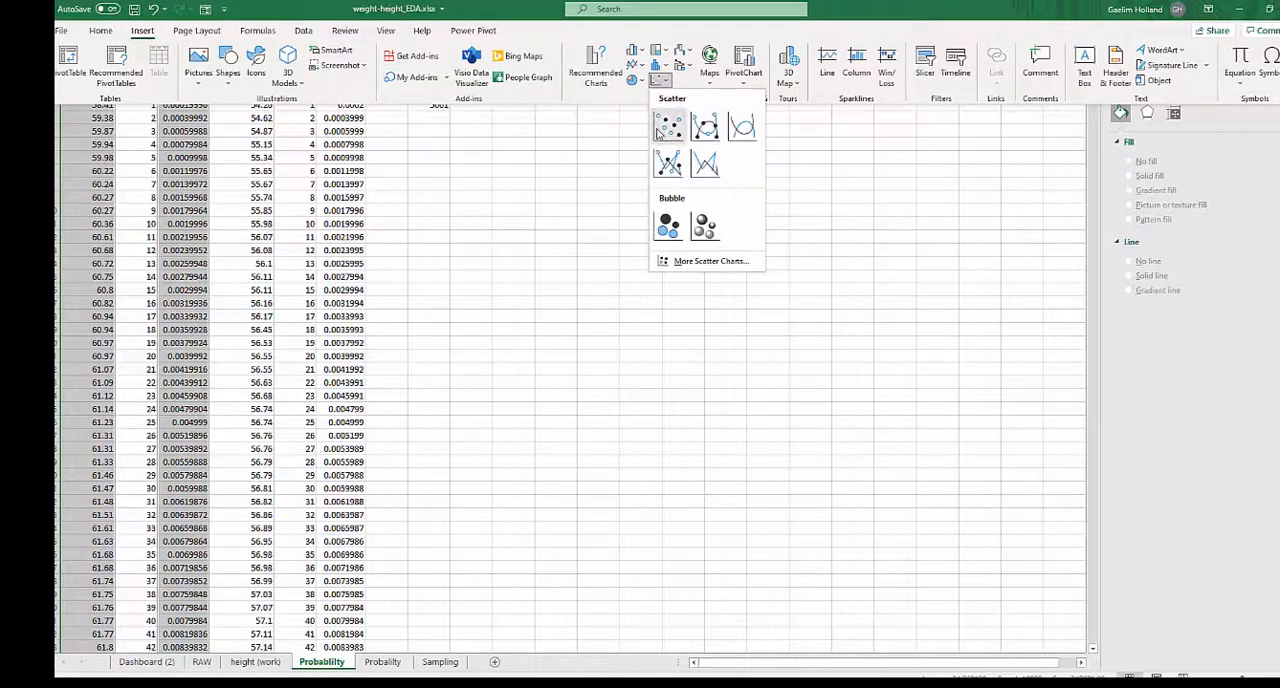
left_click(741, 126)
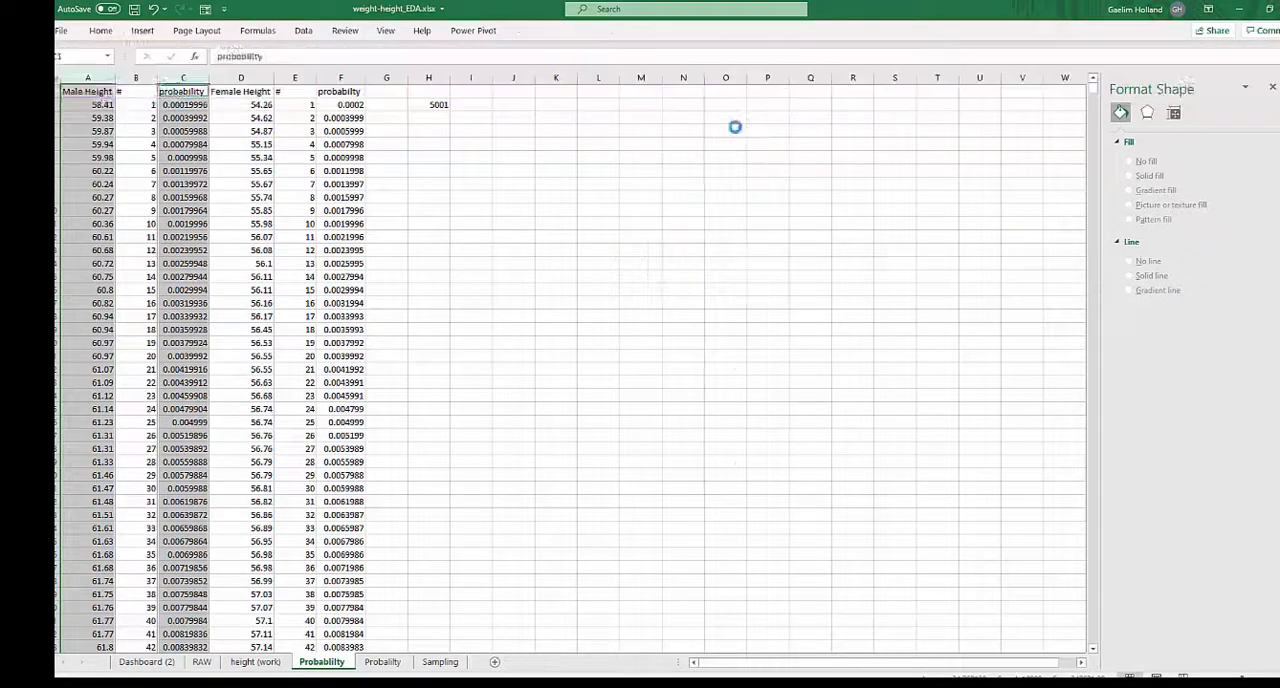
left_click_drag(503, 274, 481, 183)
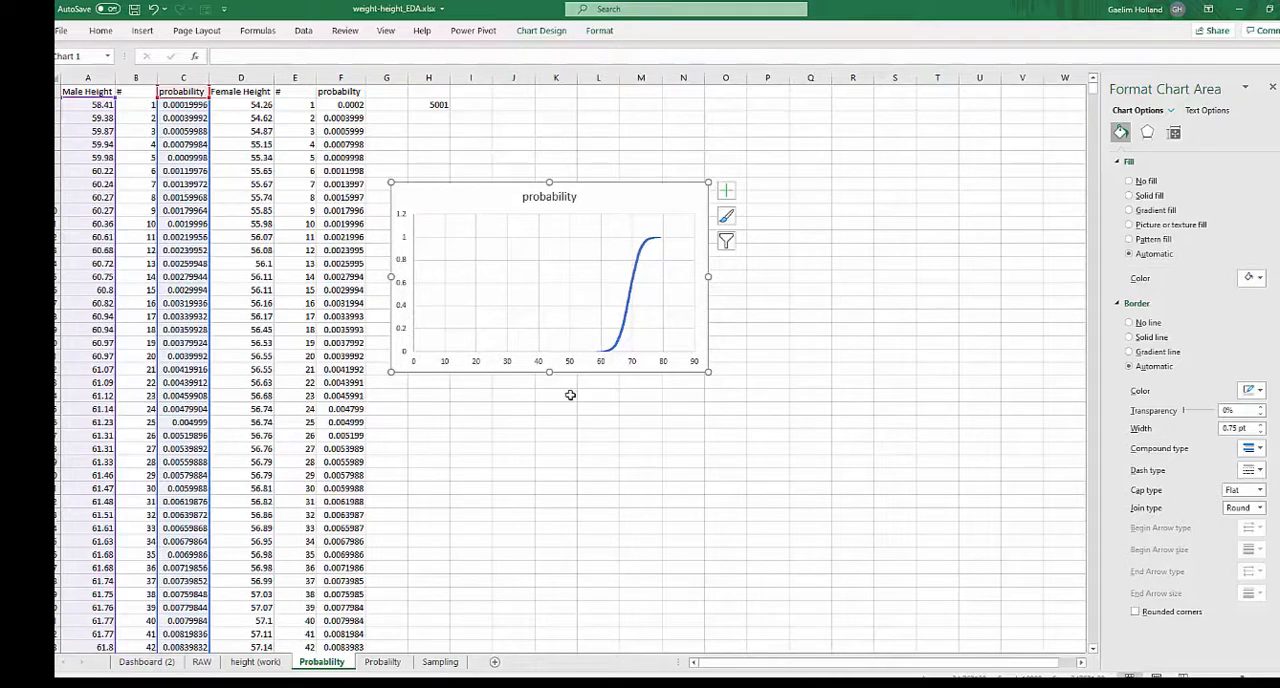
- Set the minimum bound of the male probability chart's horizontal axis to 55
left_click(566, 364)
right_click(566, 368)
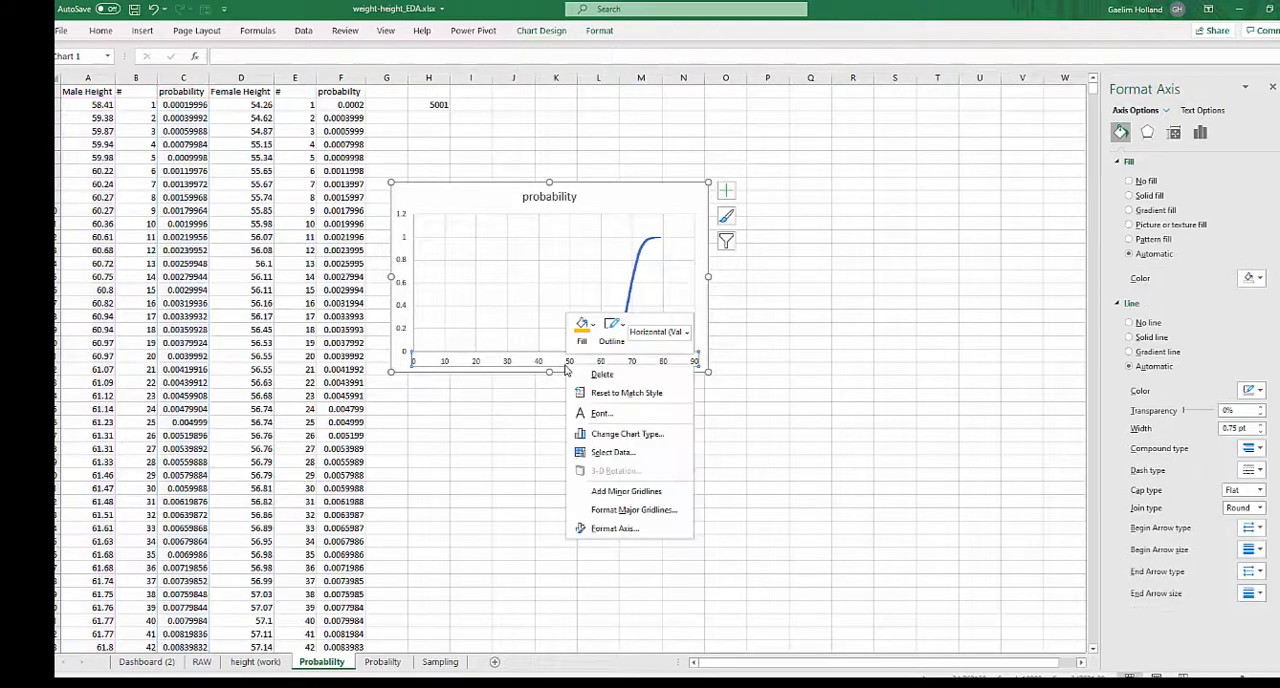
left_click(600, 528)
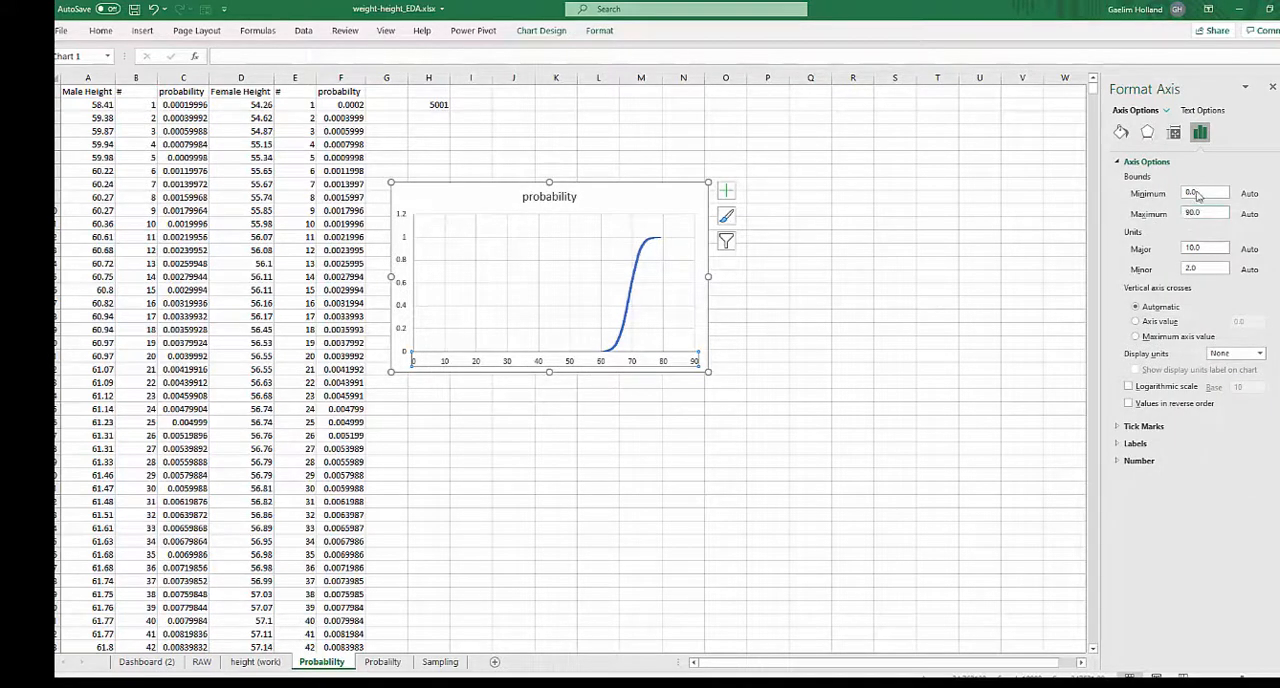
left_click_drag(1198, 193, 1185, 197)
type("50")
key("Return")
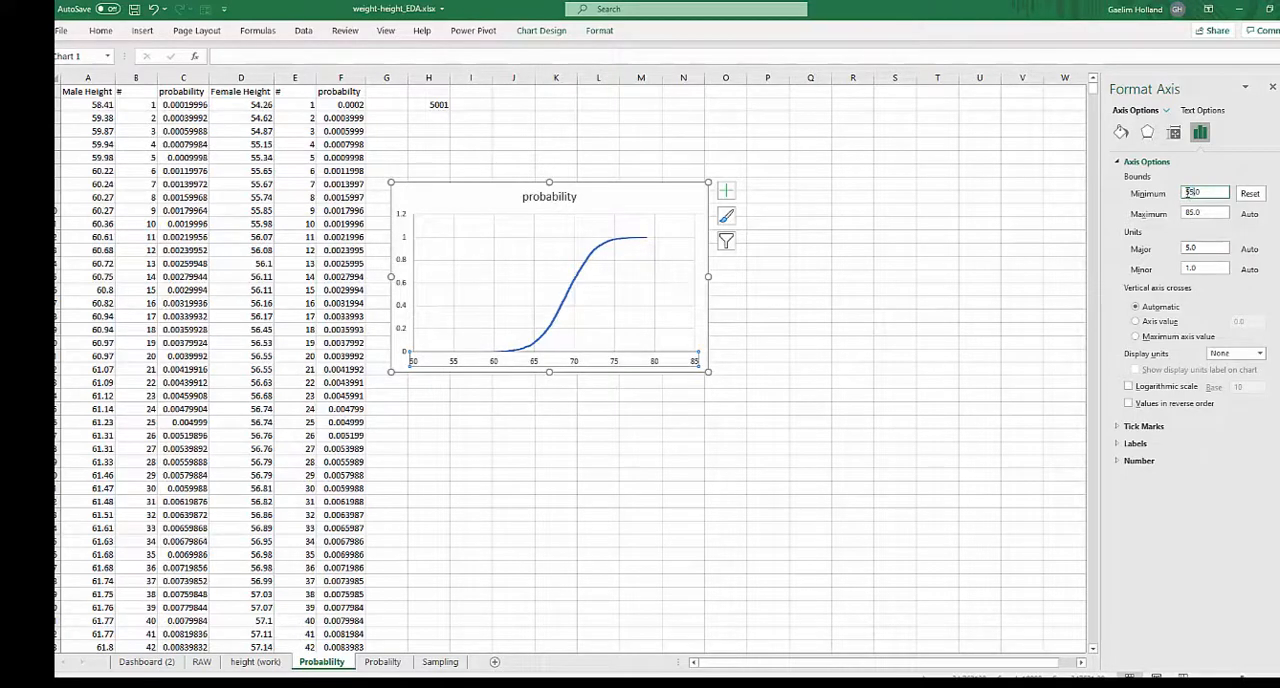
left_click(876, 372)
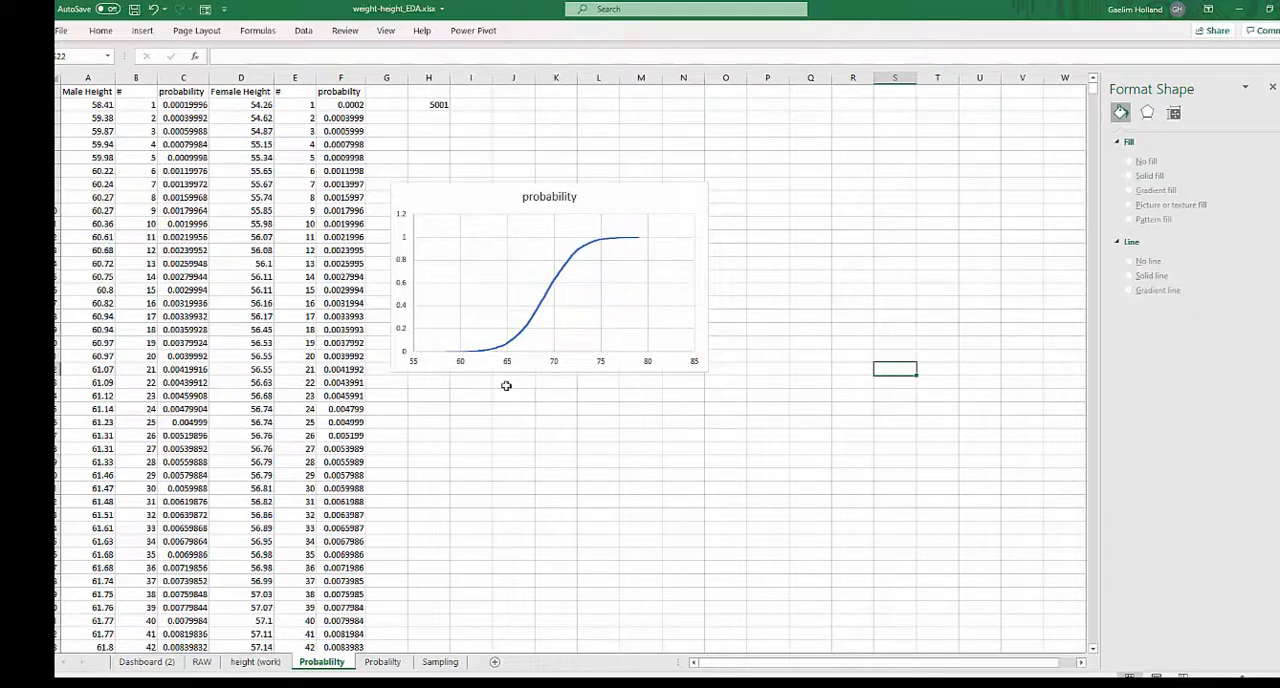
- Format the male probability values in column C as percentages so the chart's vertical axis uses percentages
left_click(402, 318)
left_click(402, 261)
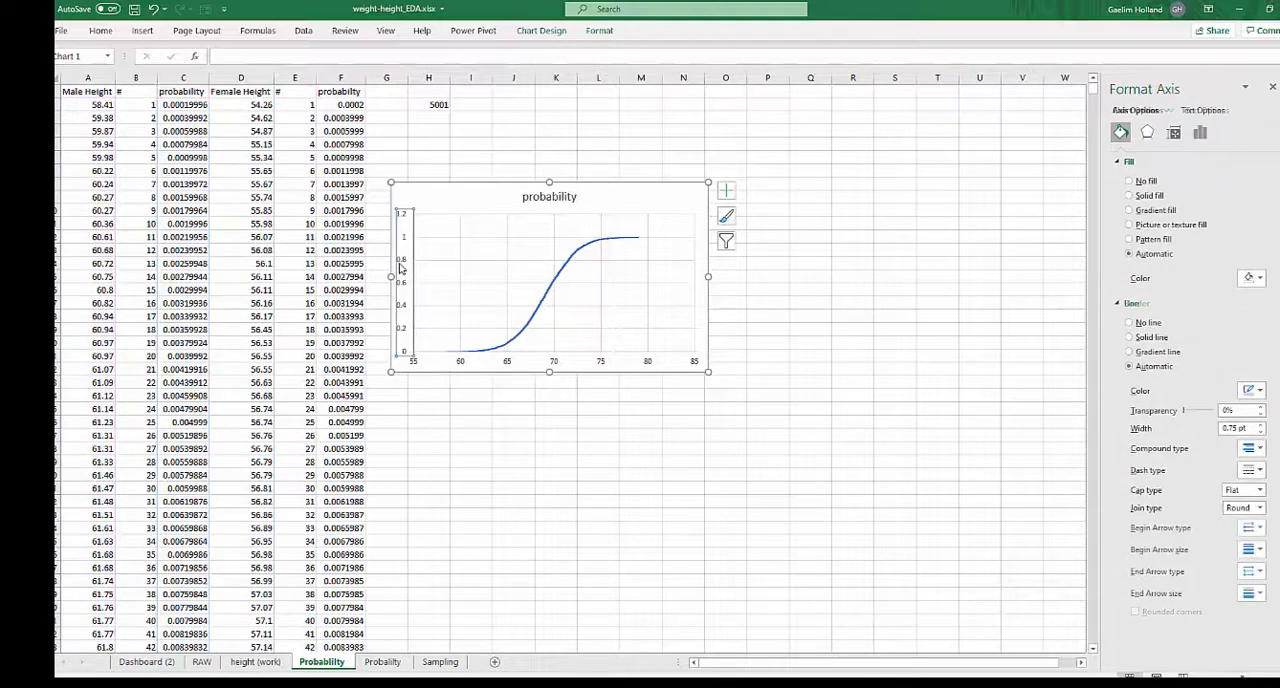
left_click(183, 77)
left_click(99, 34)
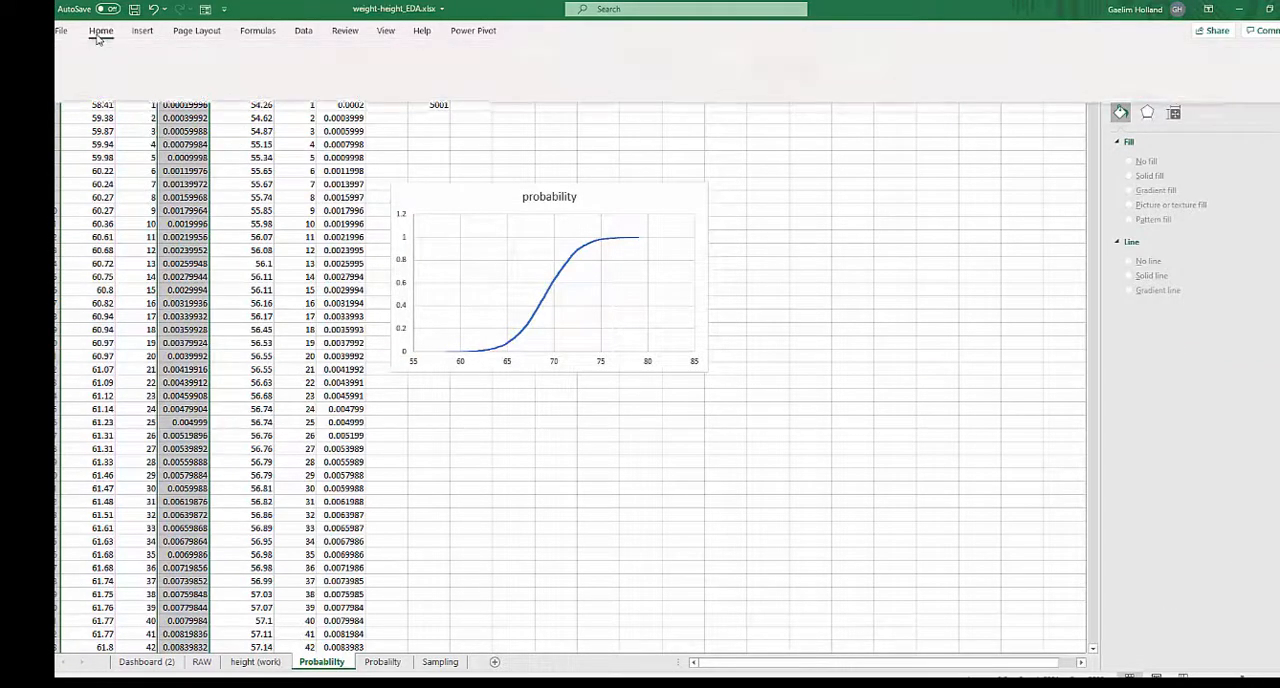
left_click(531, 79)
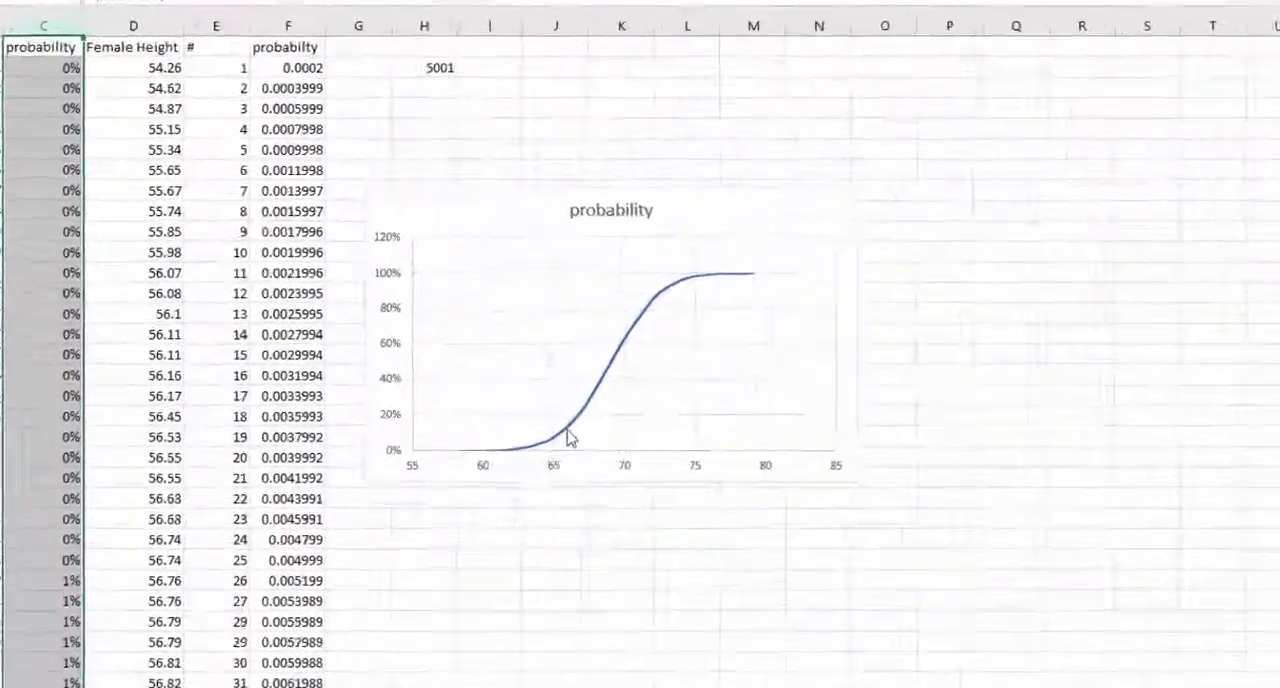
- Read the height and cumulative probability at several points along the male curve
mouse_move(570, 437)
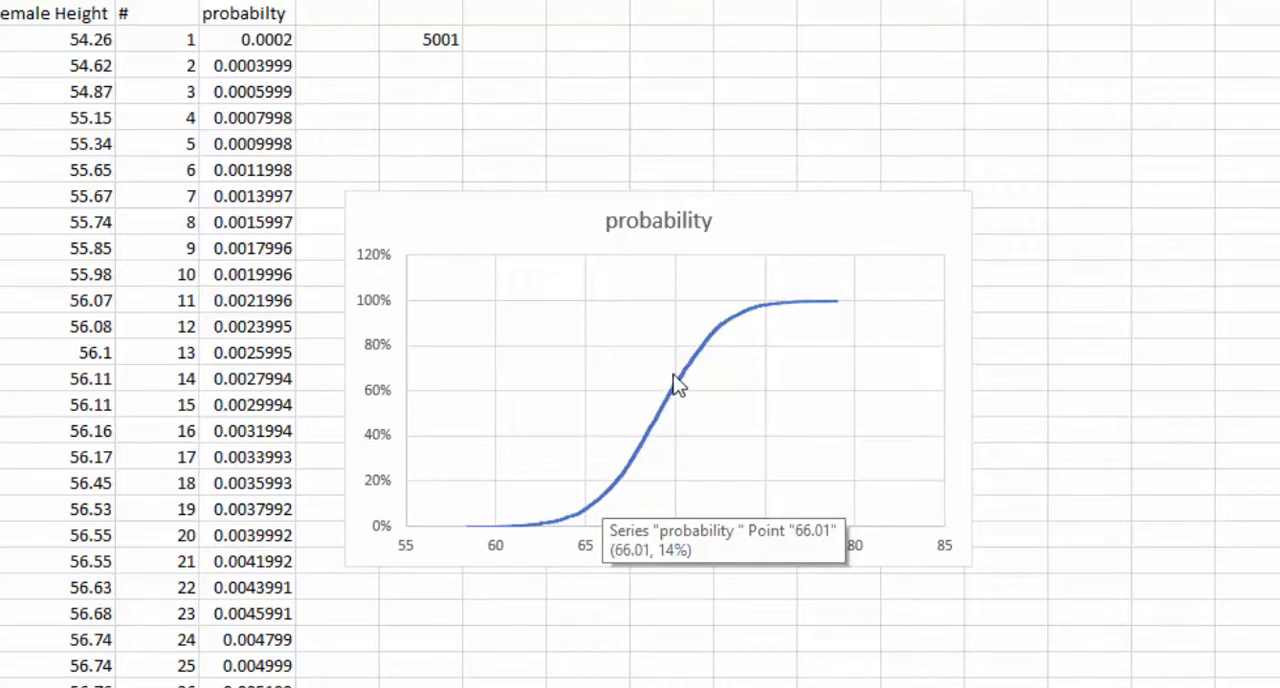
mouse_move(737, 330)
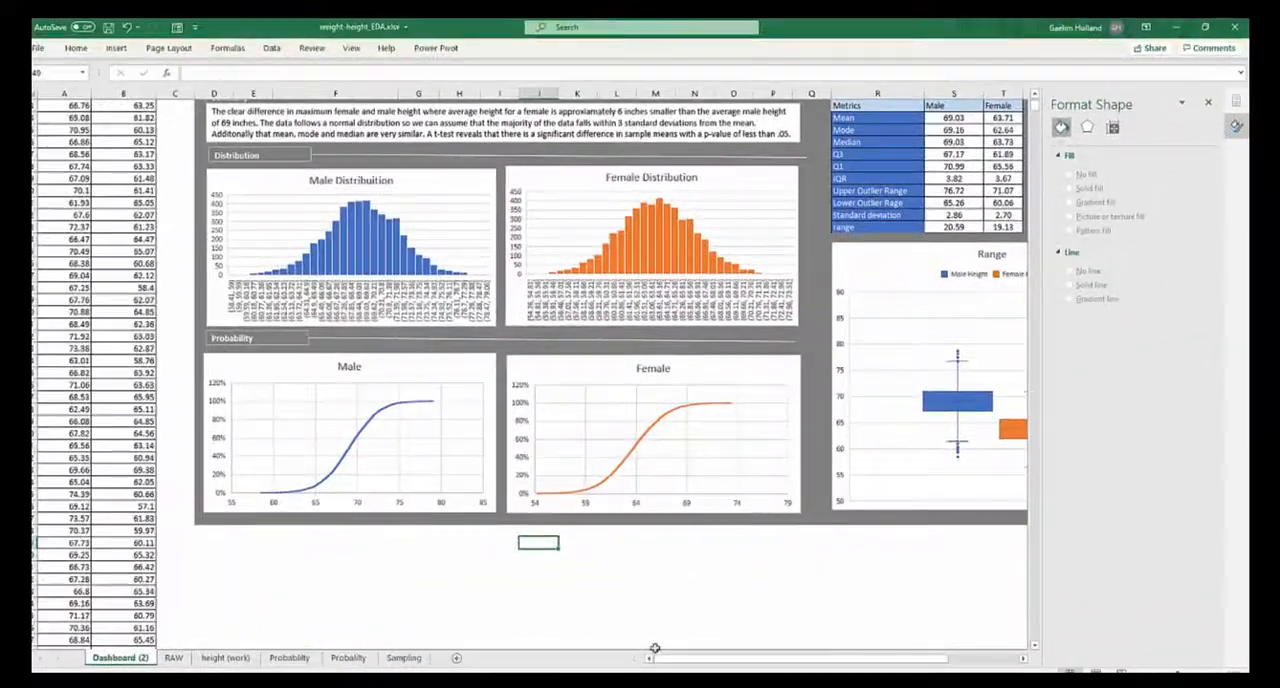
- Review the finished dashboard and inspect the male and female standard deviation cells in the metrics table
left_click_drag(686, 662, 727, 660)
scroll(727, 605, "up", 3)
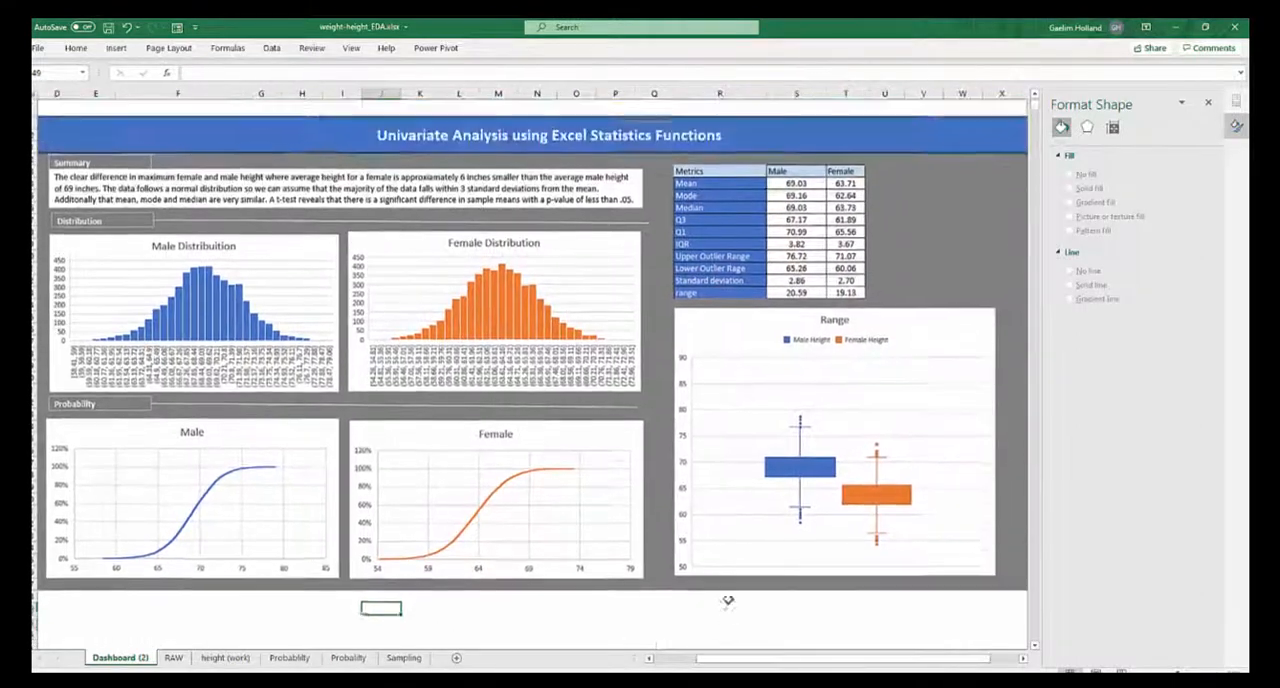
scroll(718, 538, "down", 1)
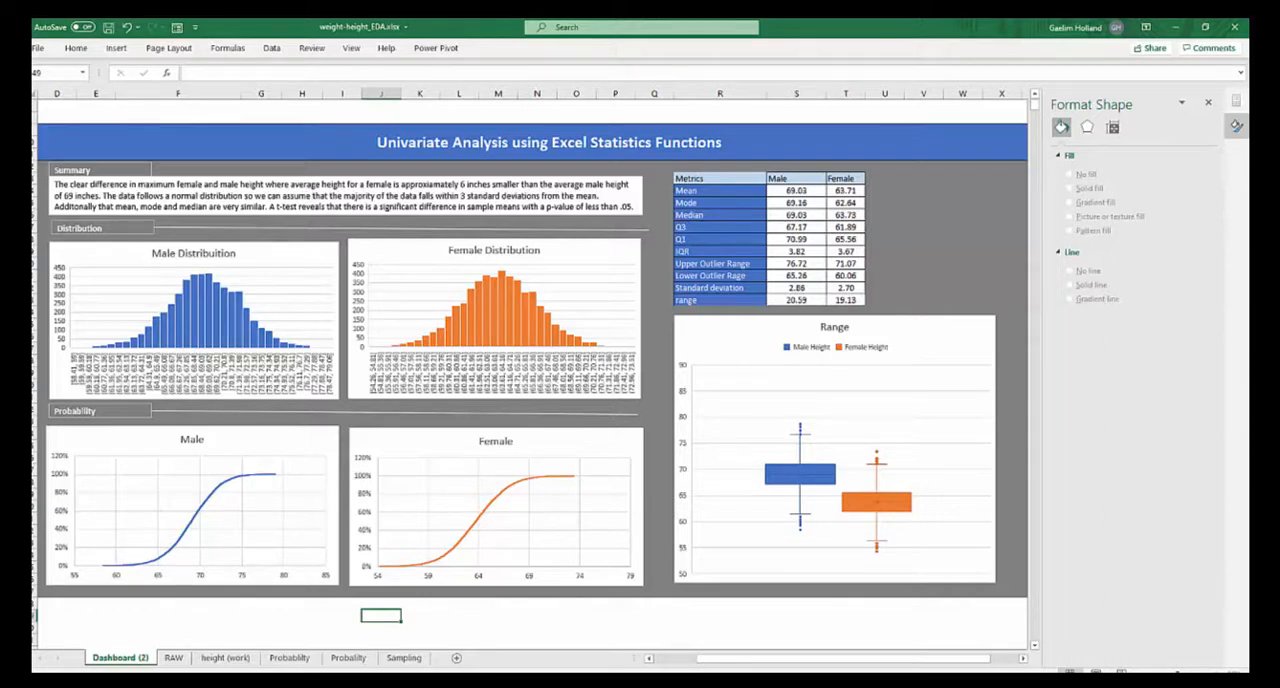
left_click(785, 290)
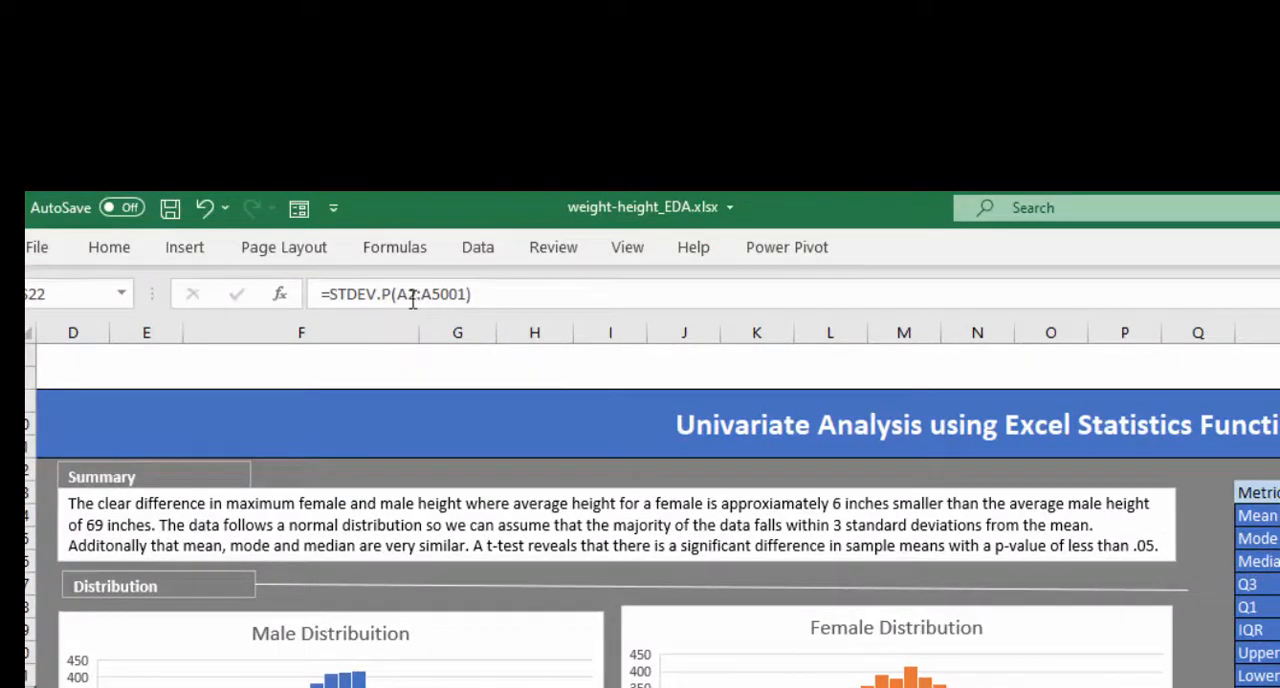
key("Right")
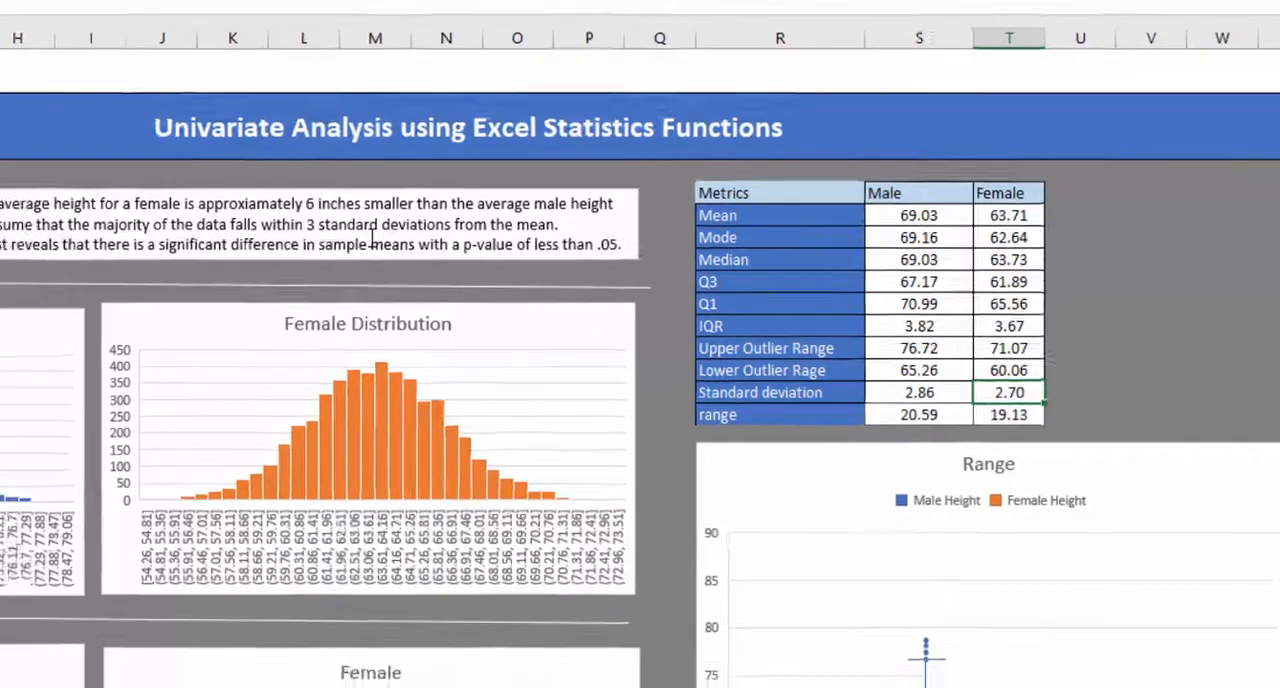
- Examine the t-test sentence in the summary text box and compare the male and female means
left_click(345, 252)
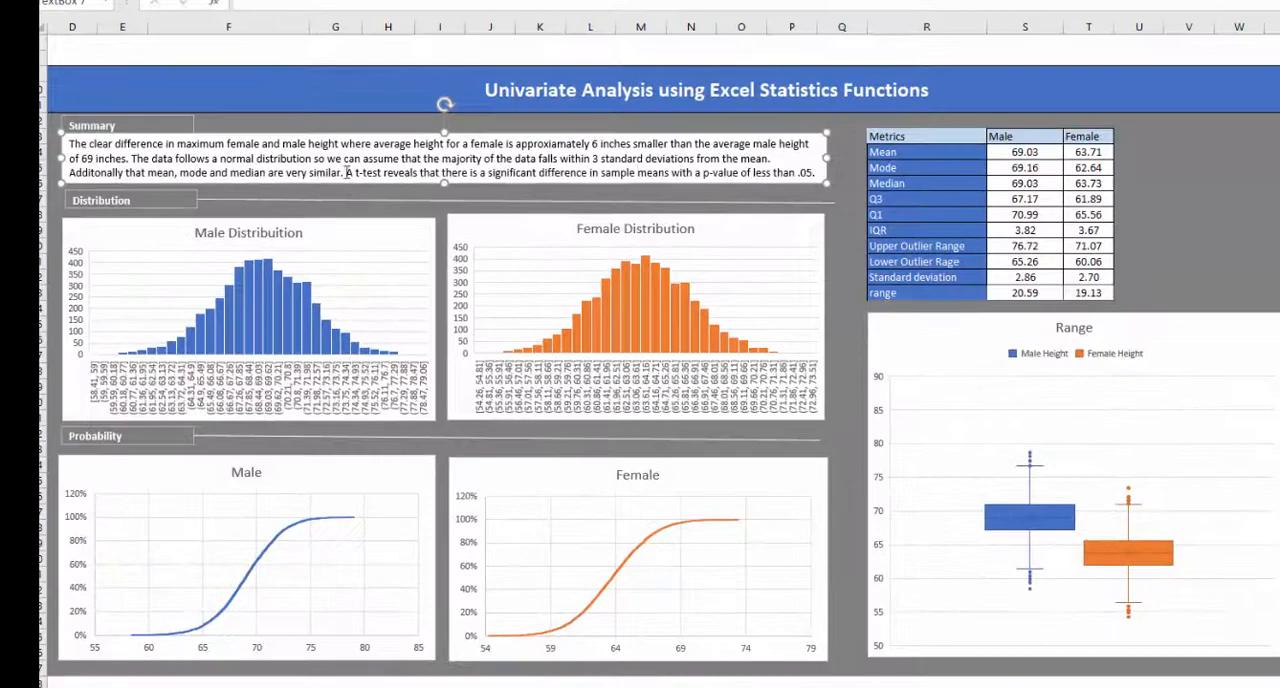
left_click_drag(347, 172, 812, 171)
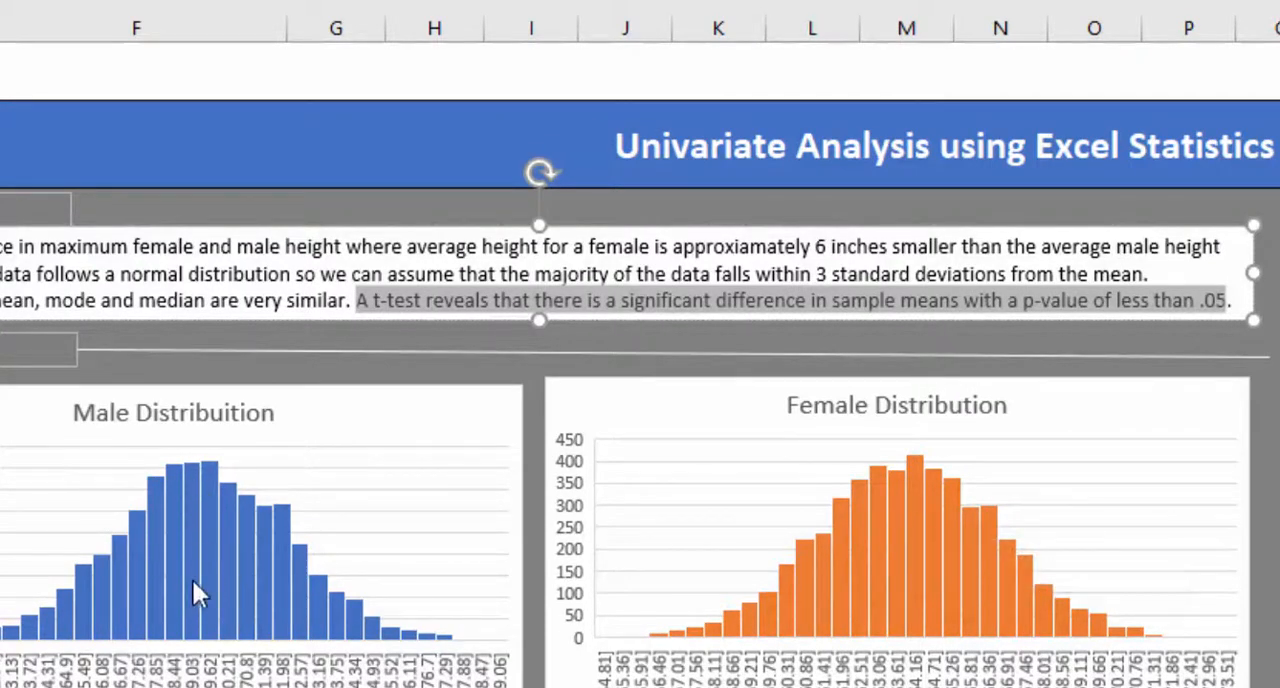
key("Escape")
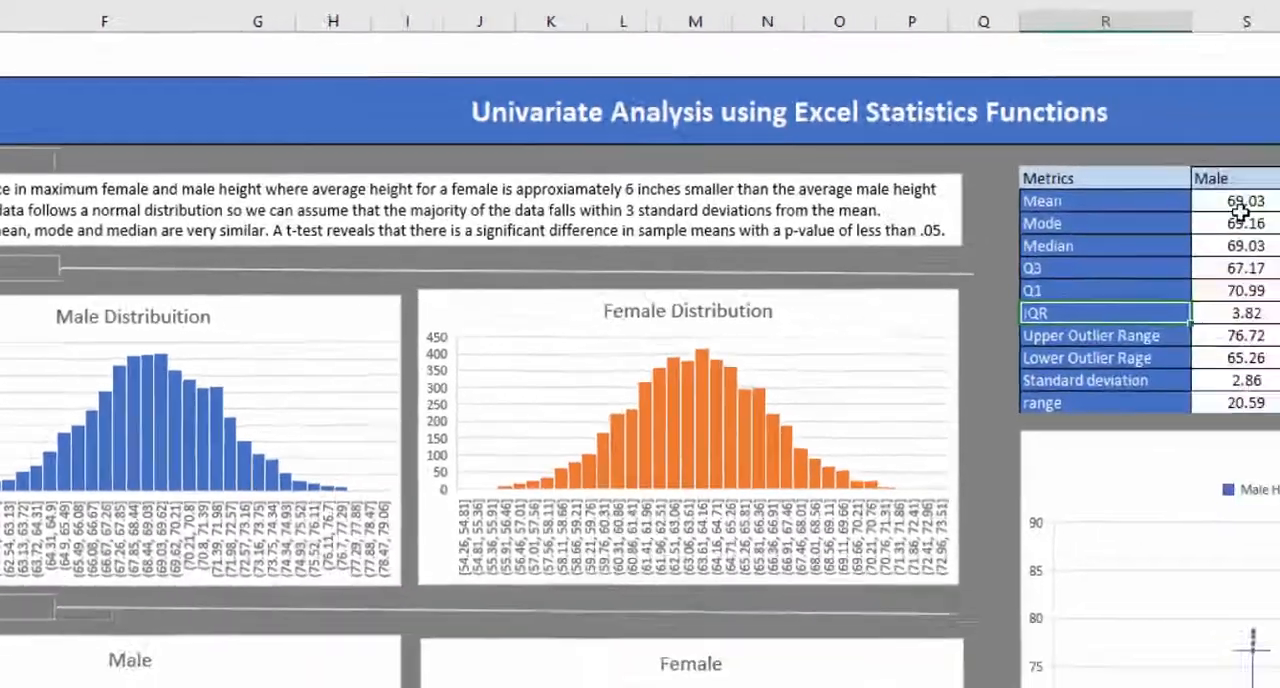
left_click(994, 163)
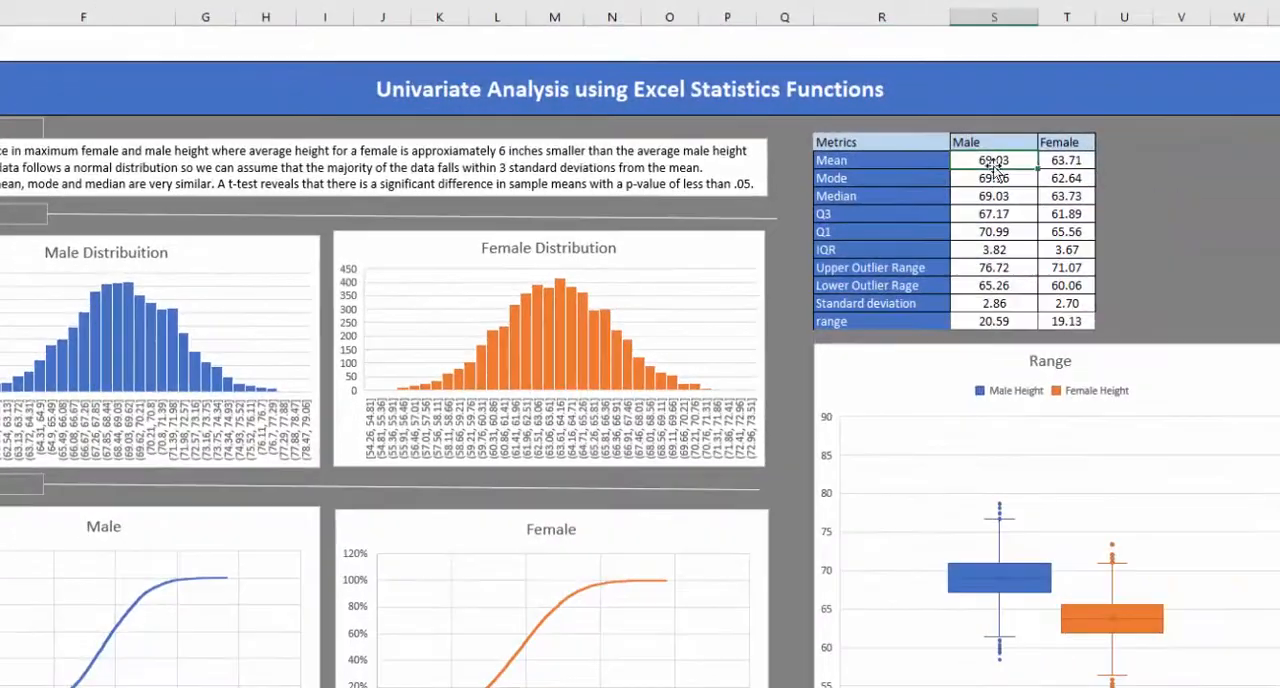
left_click(1072, 163)
left_click(1012, 163)
left_click(1068, 162)
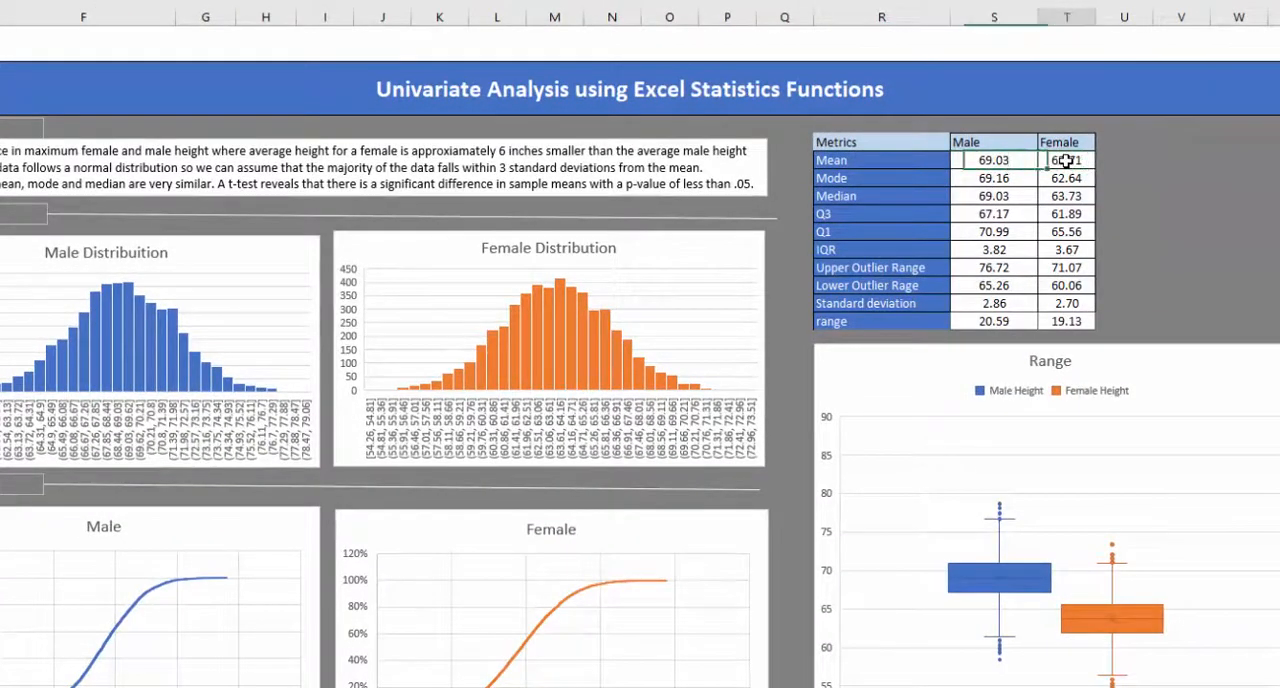
left_click(630, 184)
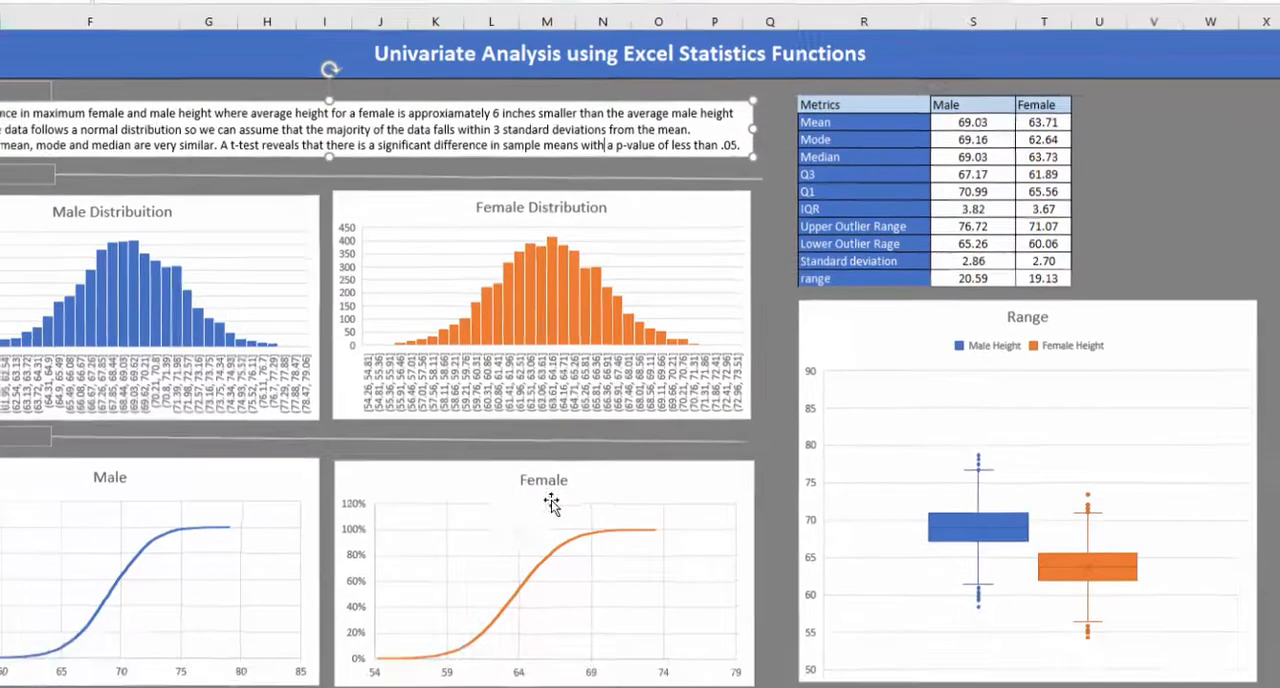
- Look over the dashboard's charts and height columns, and view the Sampling sheet and the sheet with the probability chart
scroll(506, 574, "up", 2)
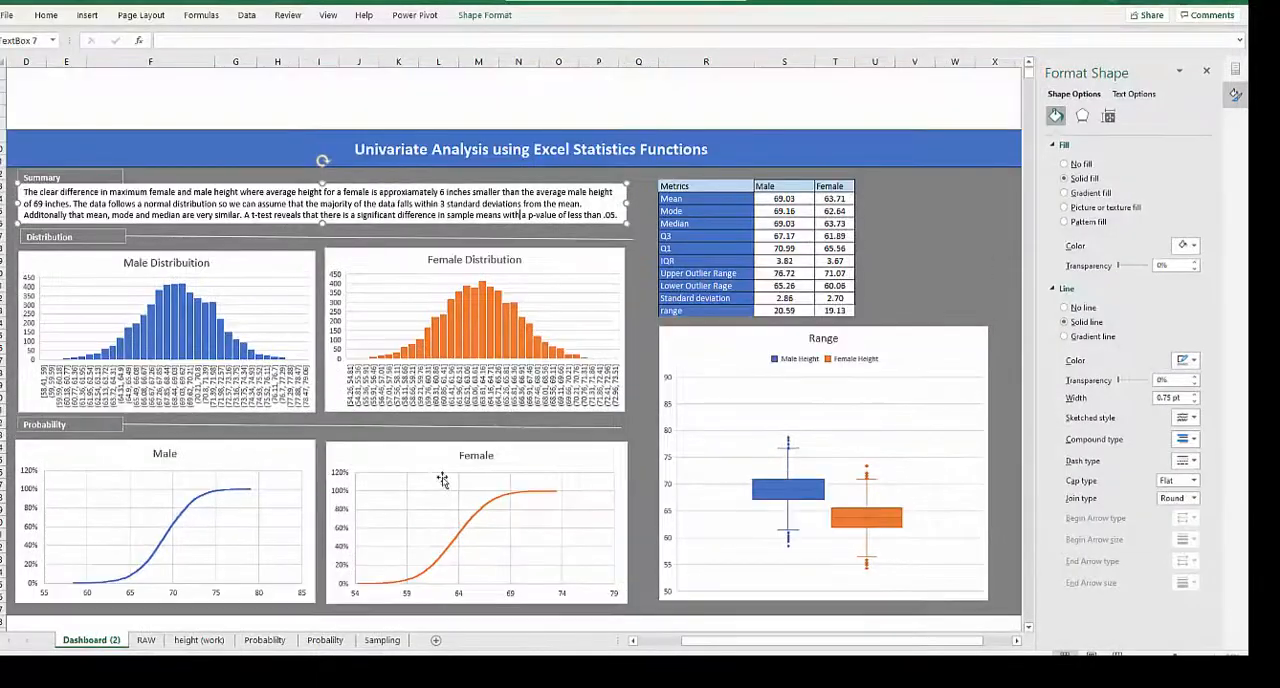
scroll(408, 488, "down", 1)
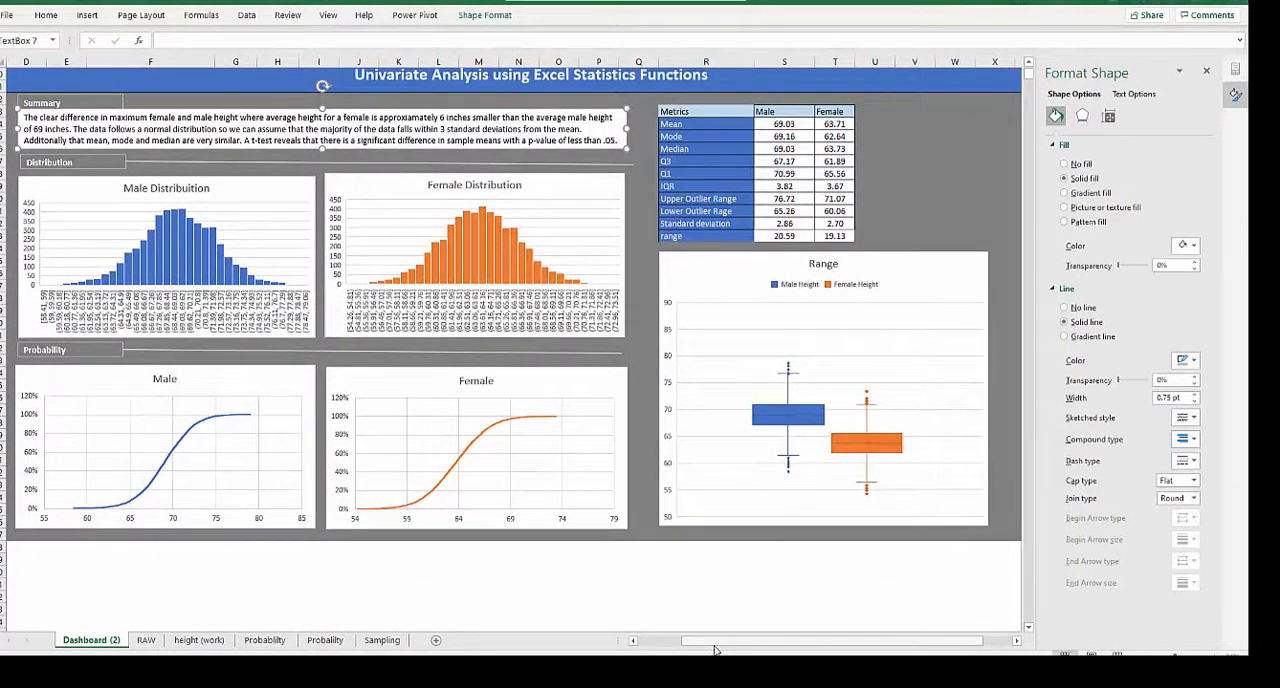
left_click_drag(714, 650, 674, 650)
scroll(227, 500, "up", 3)
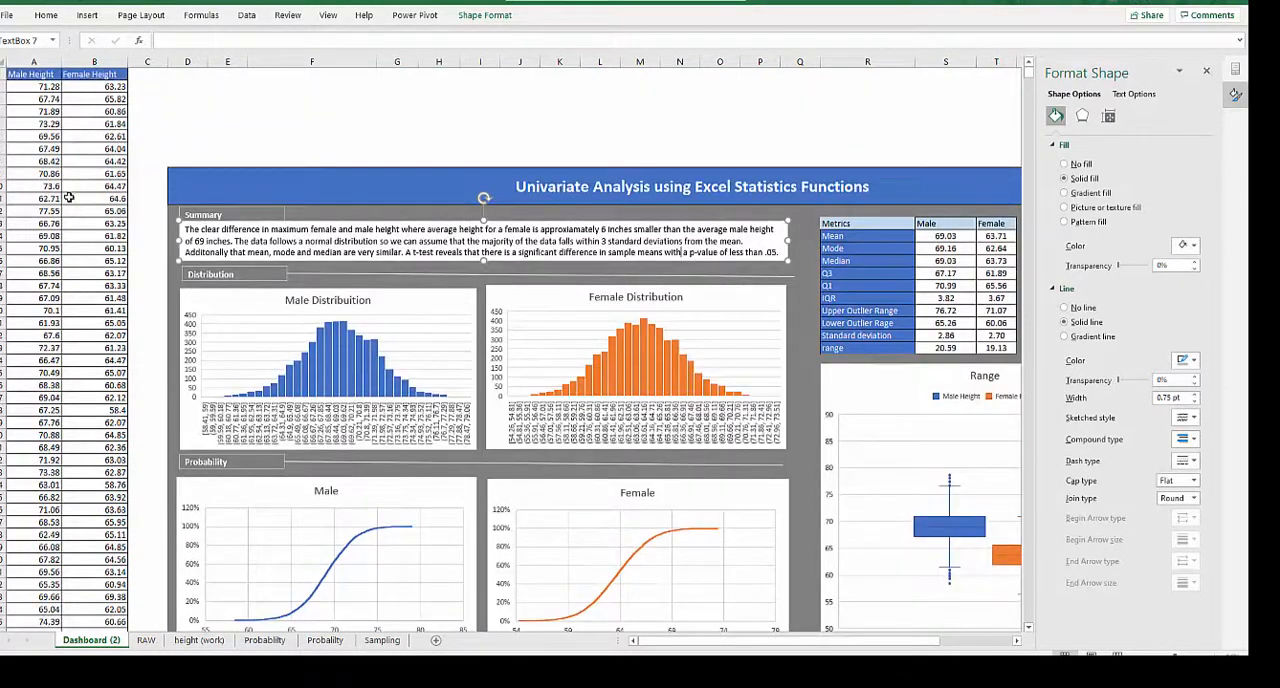
scroll(67, 220, "down", 10)
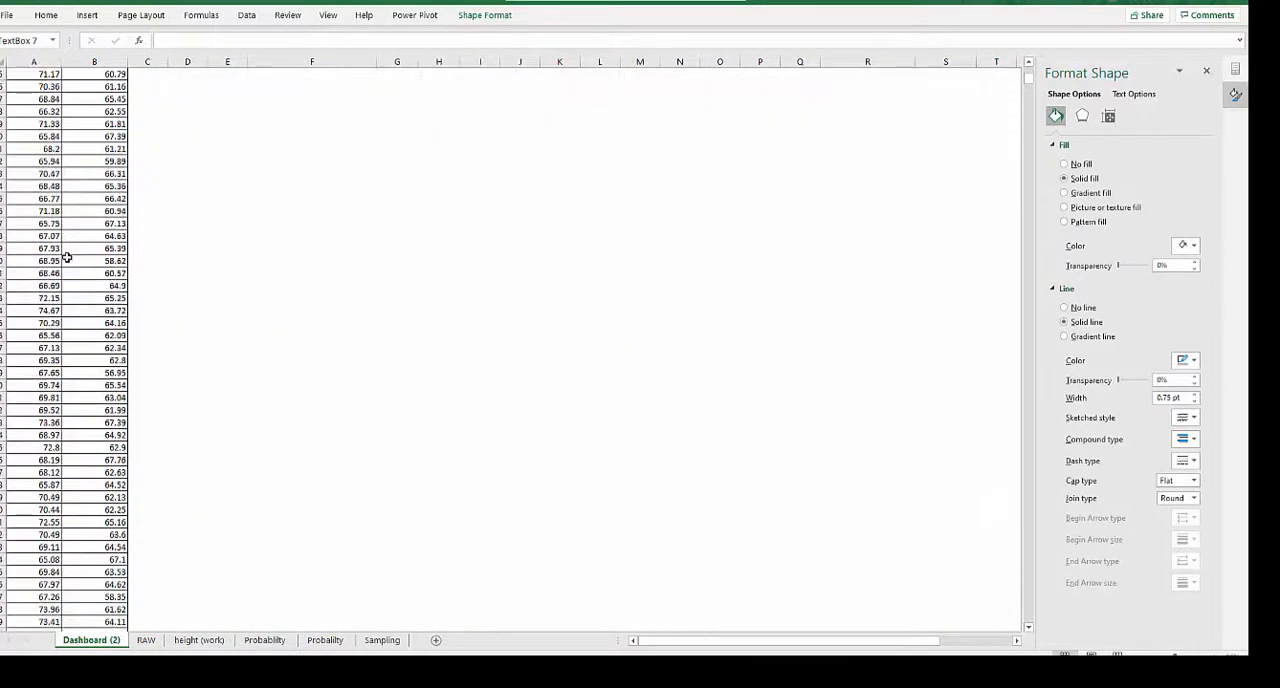
scroll(83, 386, "up", 12)
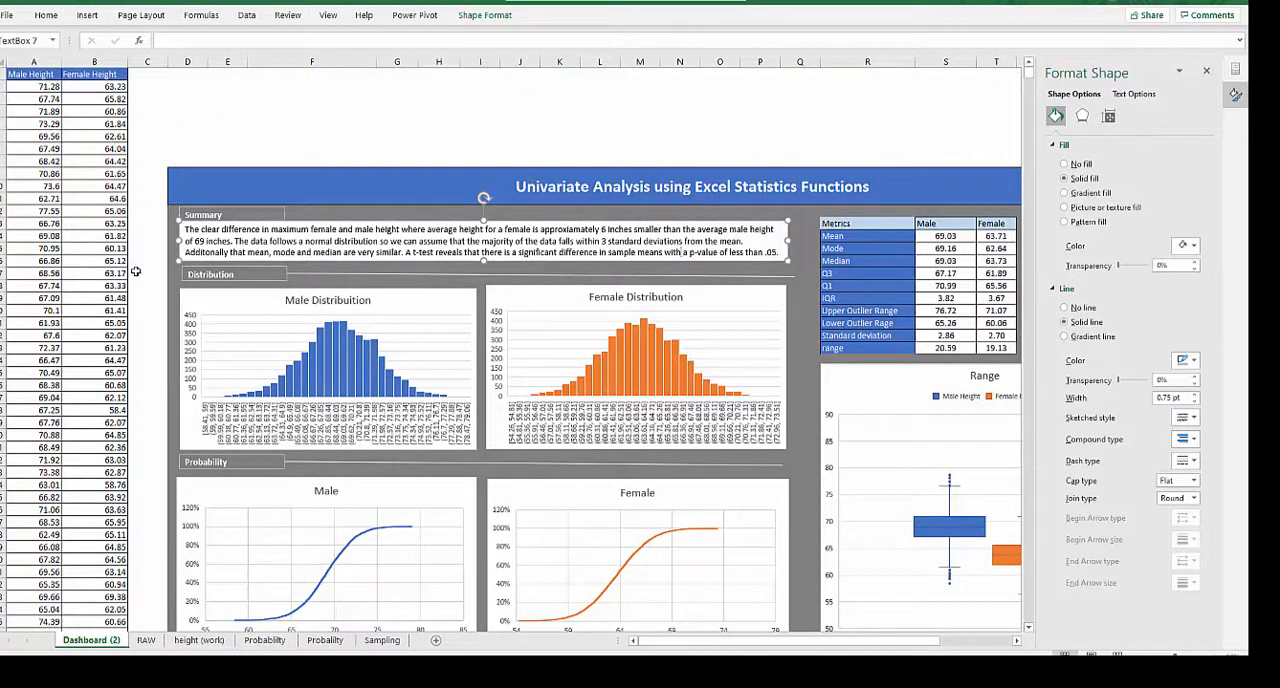
left_click(182, 136)
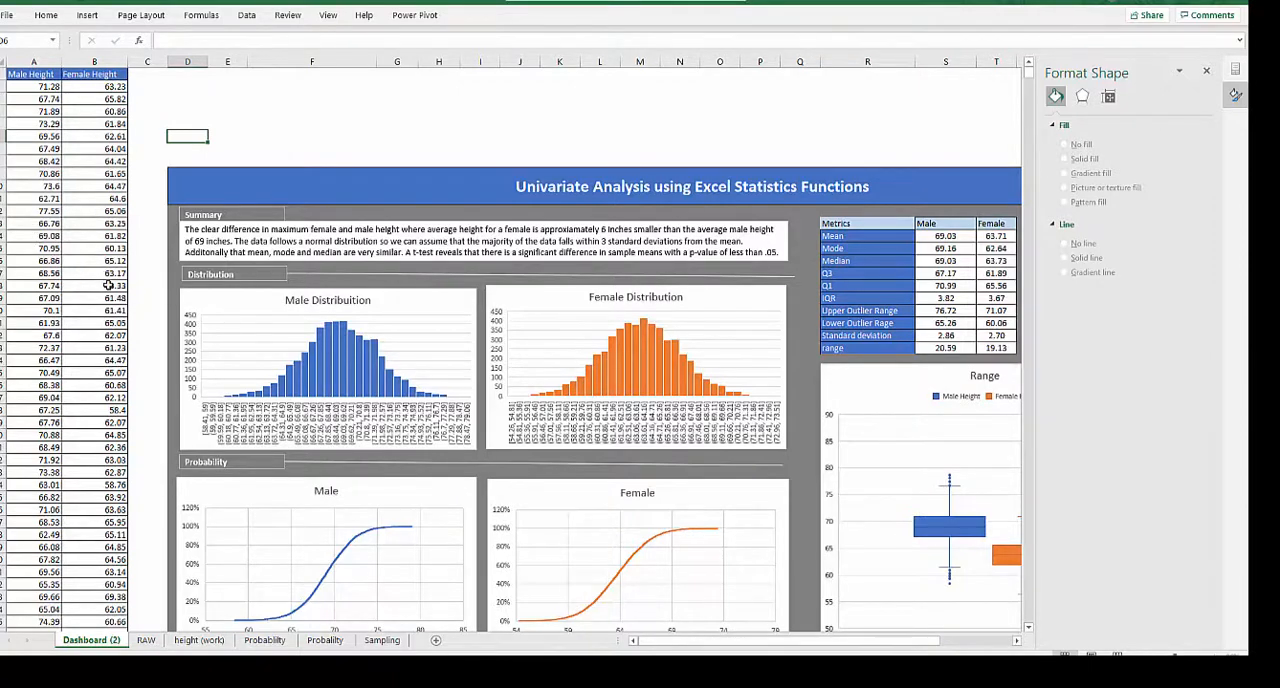
scroll(108, 285, "down", 4)
scroll(160, 310, "up", 2)
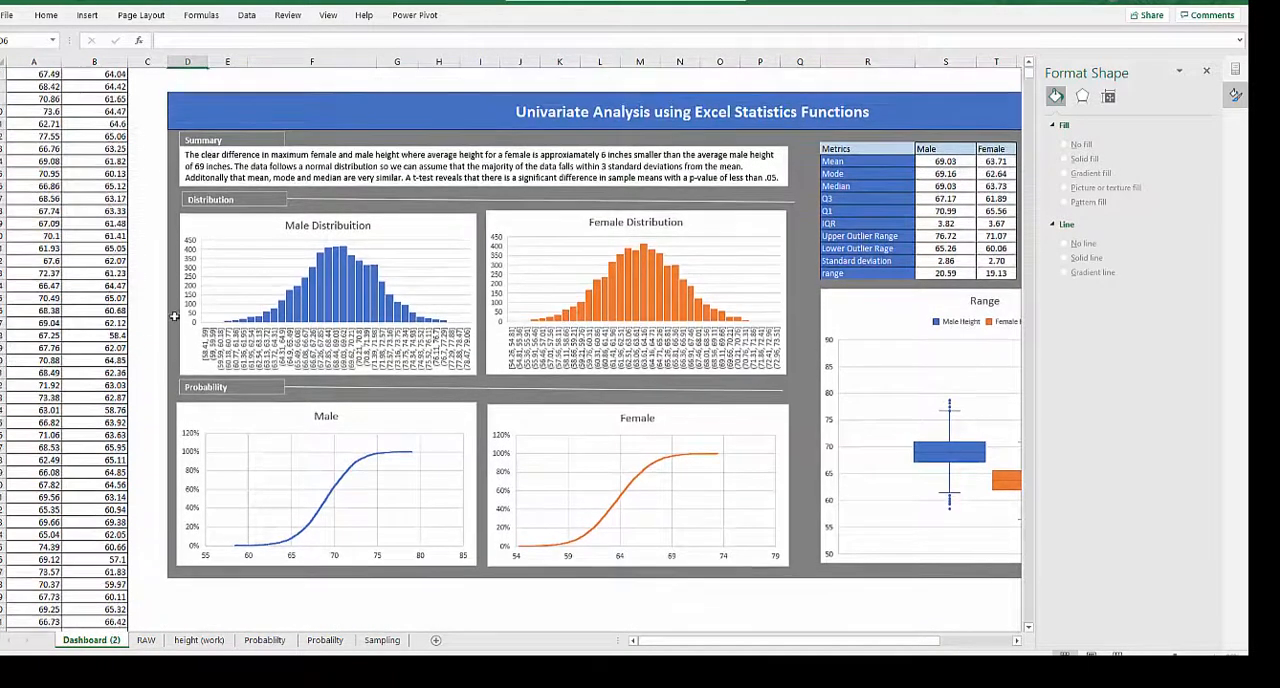
left_click(381, 641)
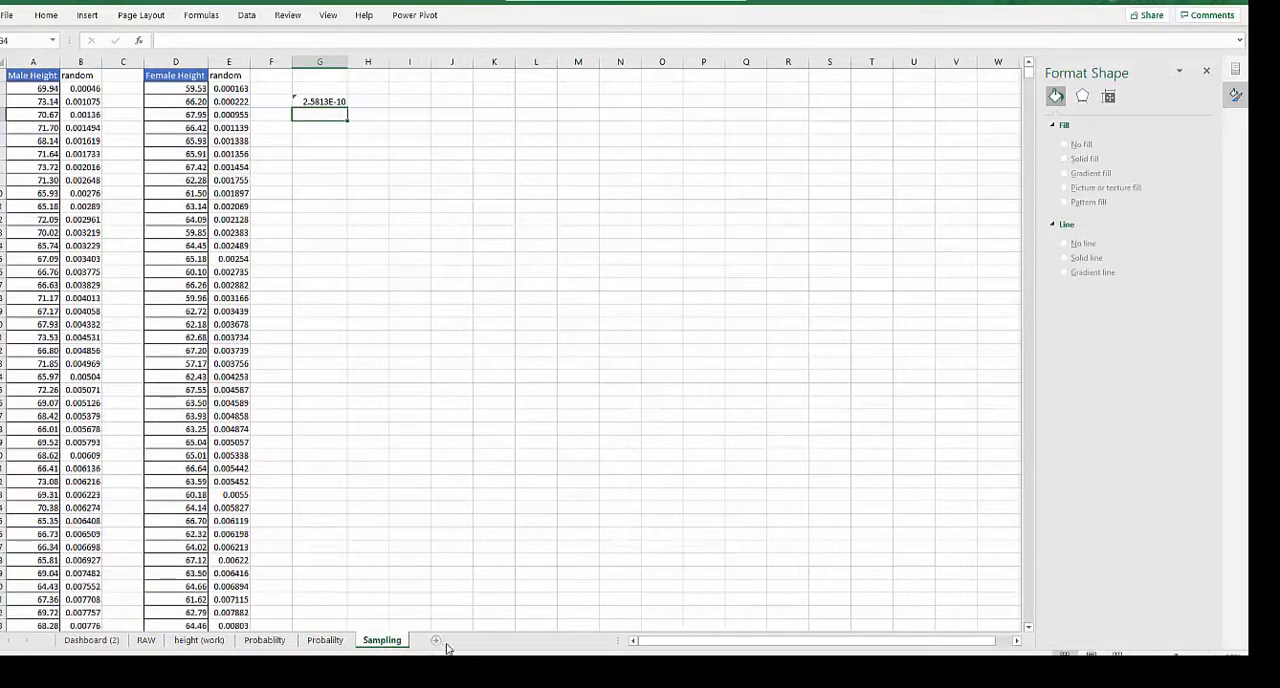
left_click(268, 640)
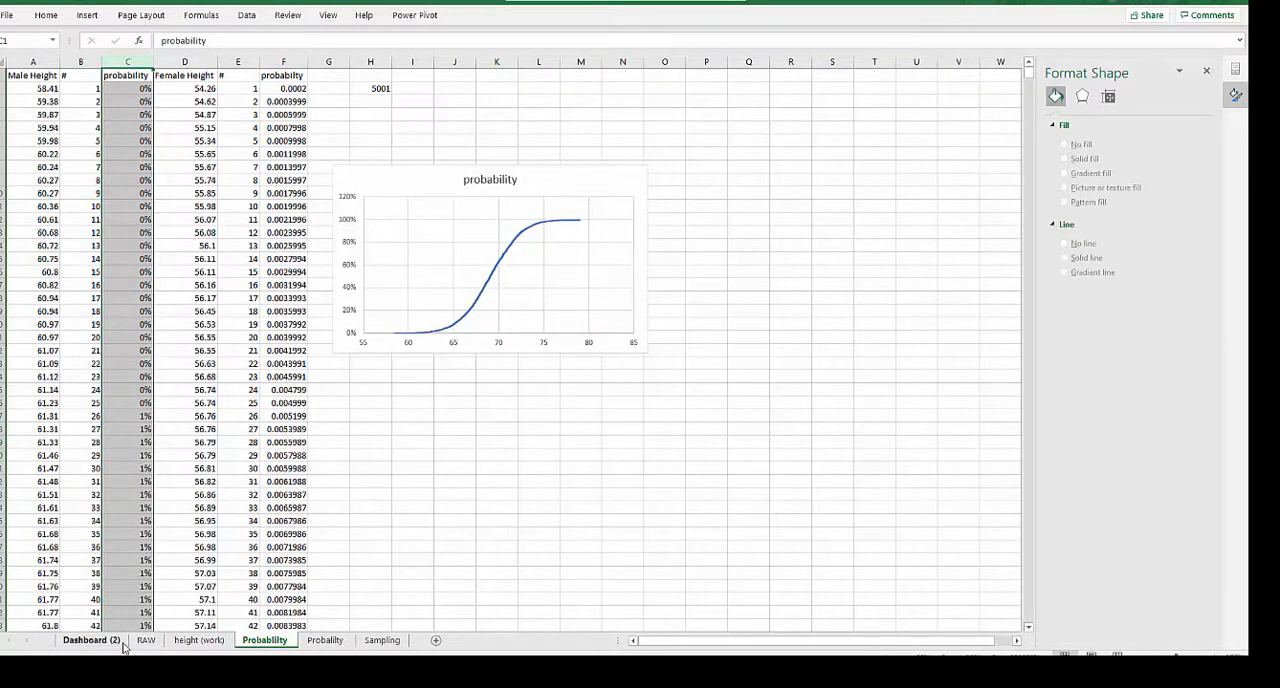
- Copy the Male Height and Female Height columns from the Dashboard (2) sheet and paste them at A1 of a new worksheet
left_click(91, 640)
left_click(29, 63)
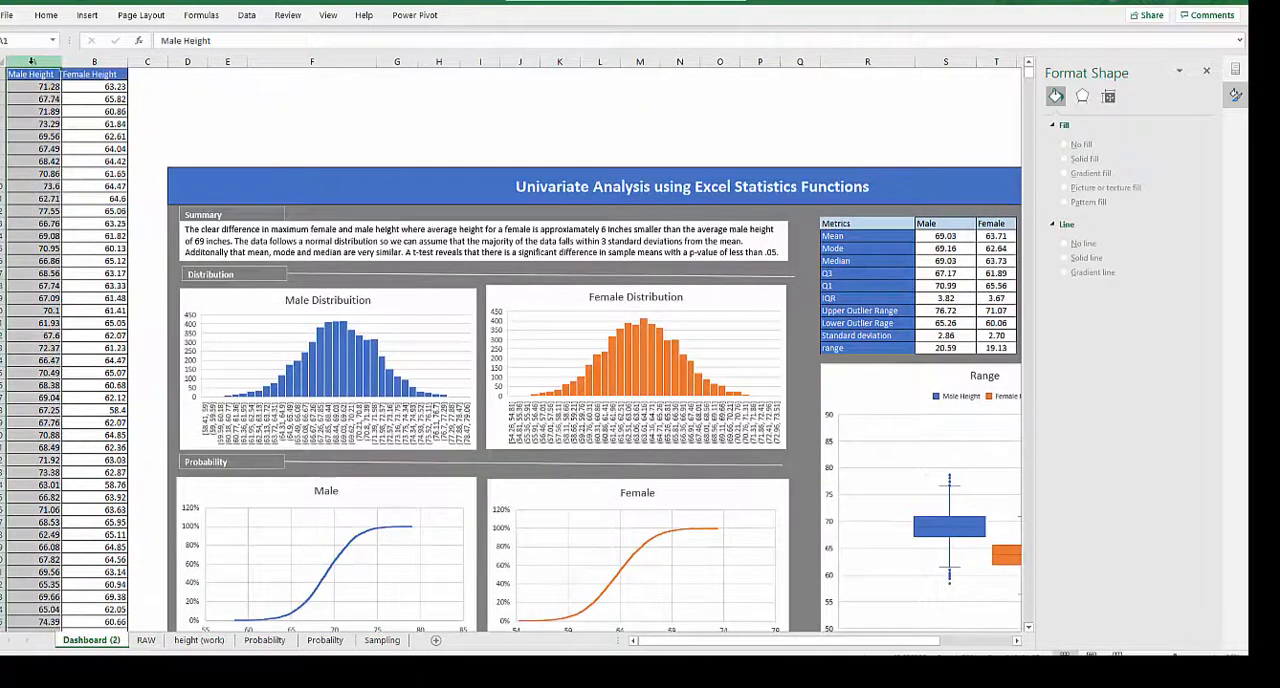
left_click_drag(57, 55, 110, 54)
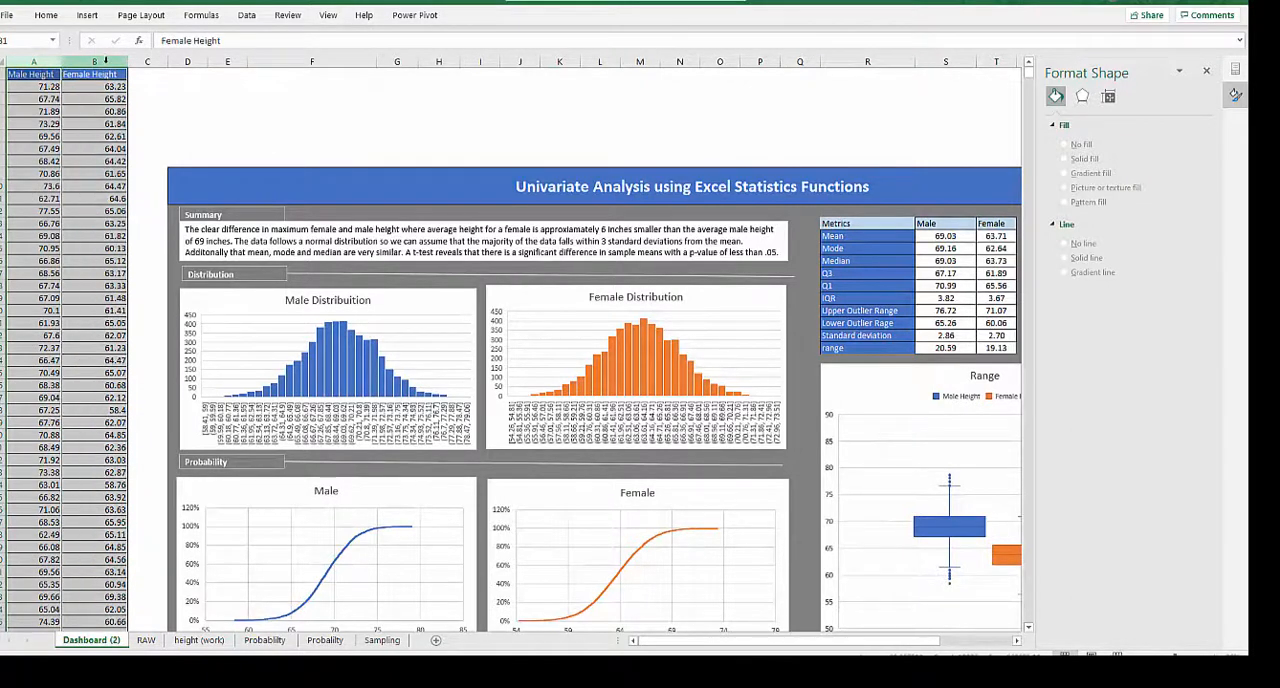
right_click(110, 62)
left_click(140, 92)
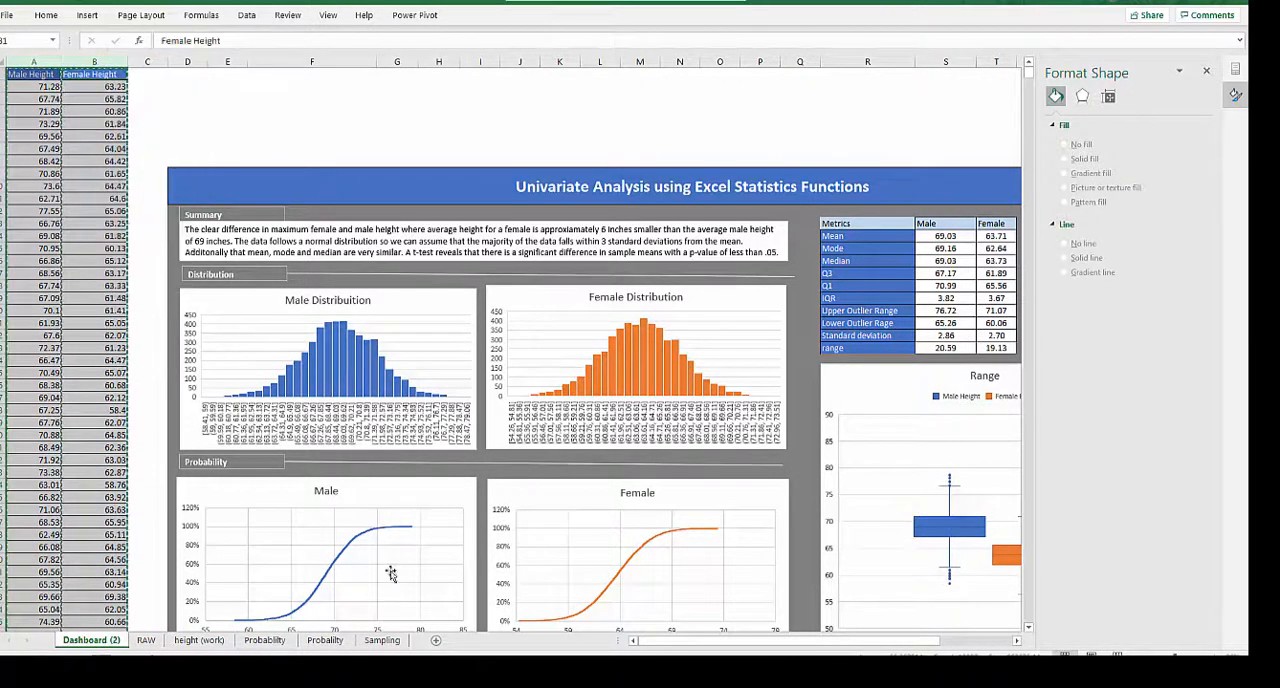
left_click(437, 641)
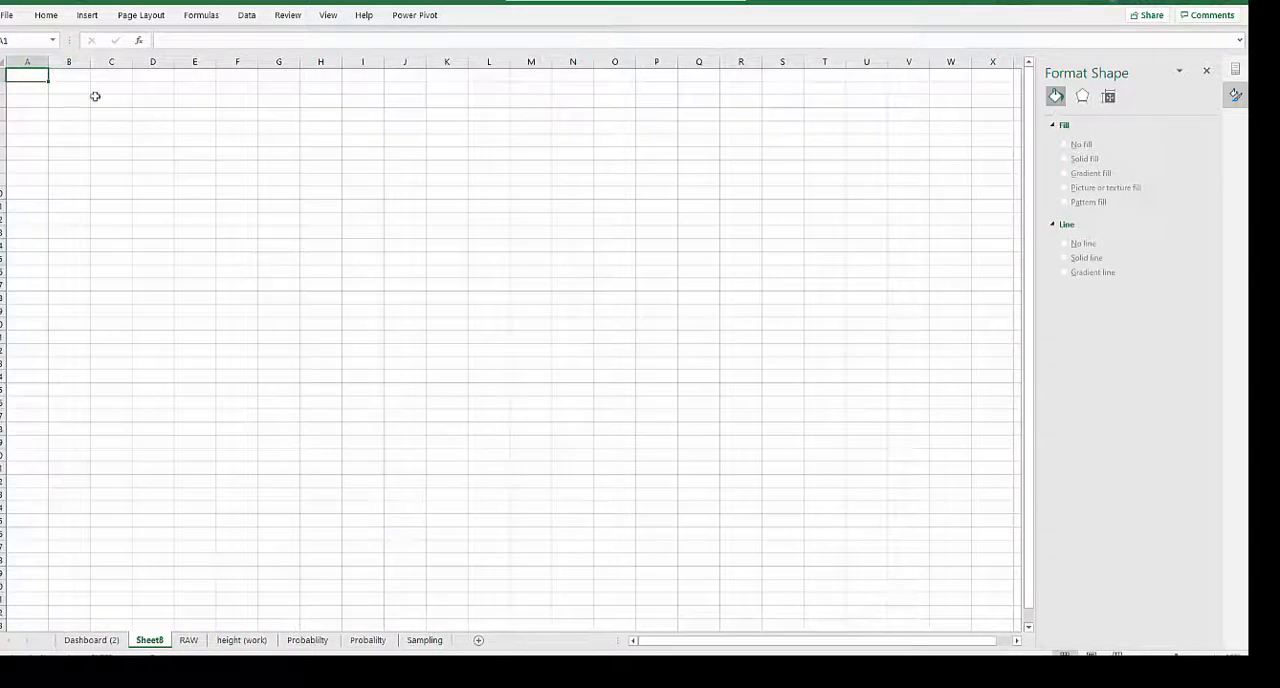
right_click(34, 76)
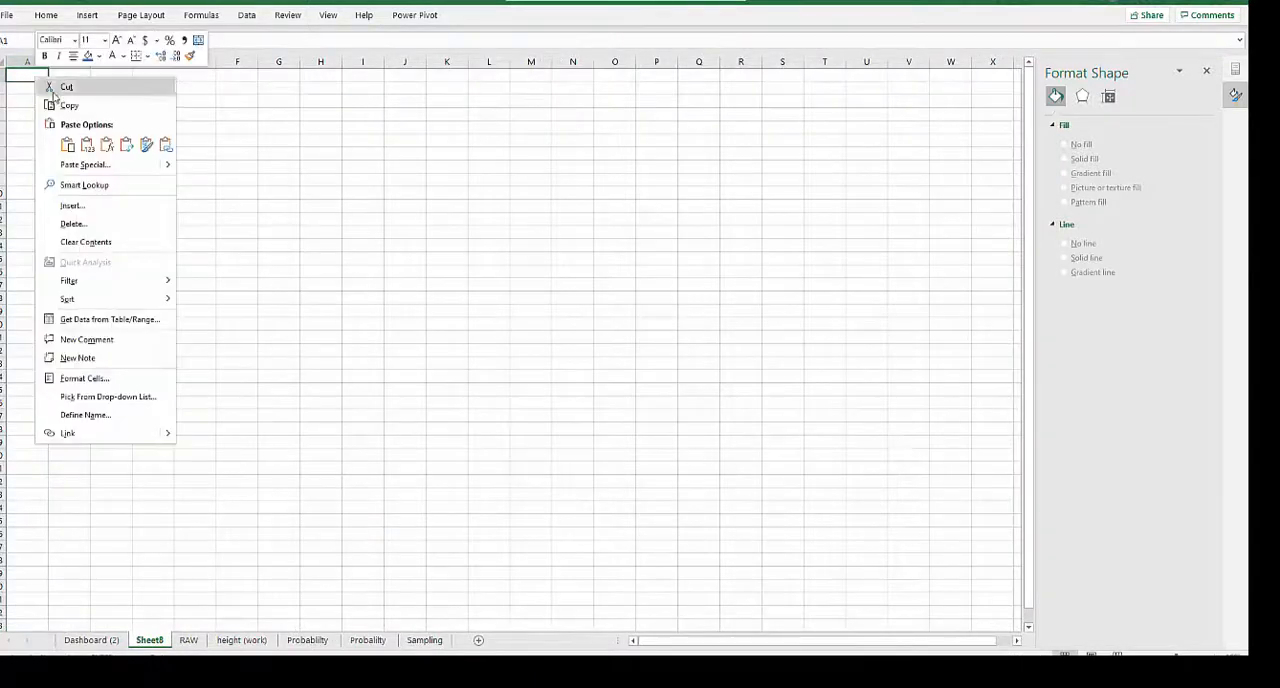
left_click(70, 146)
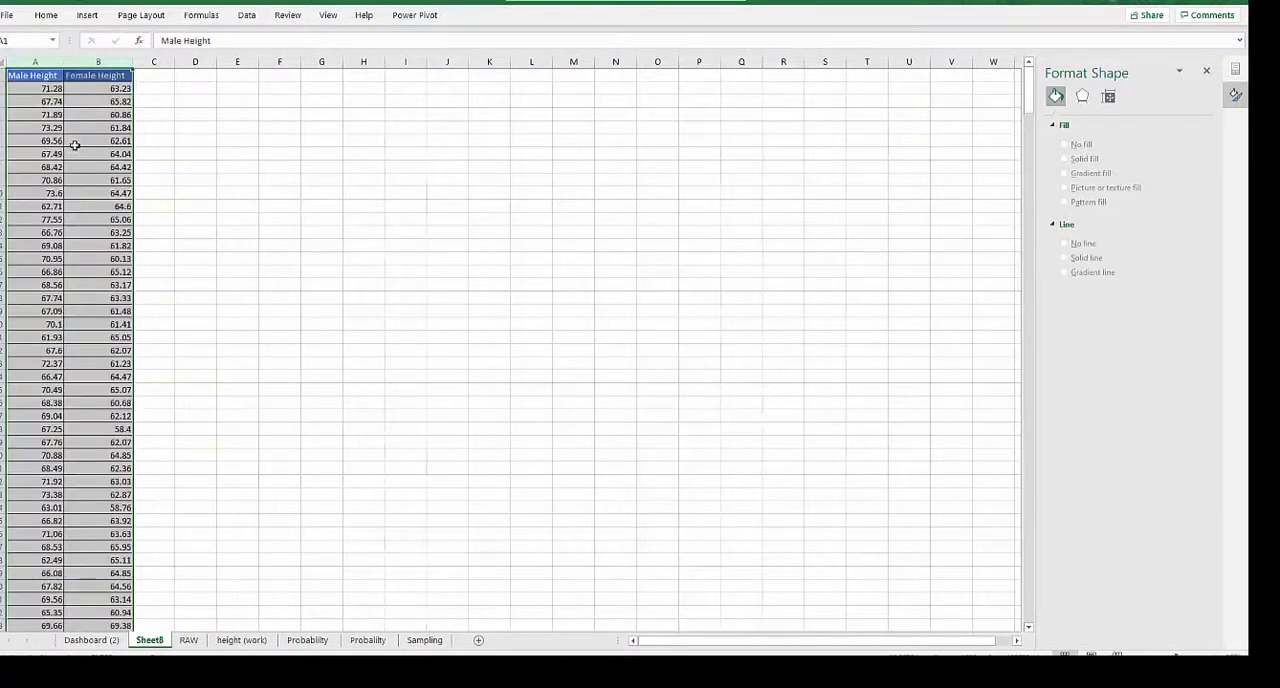
- Move the Female Height column from column B to column E on the new sheet
left_click(102, 63)
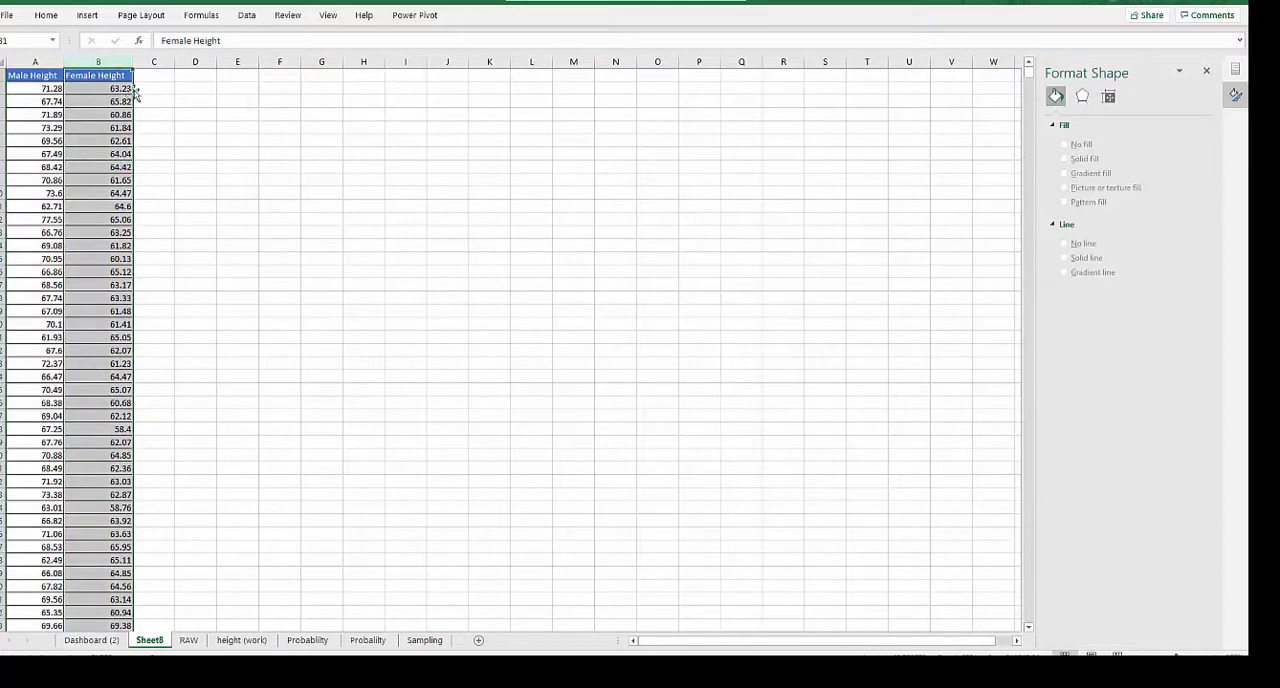
left_click_drag(133, 92, 220, 103)
left_click(170, 190)
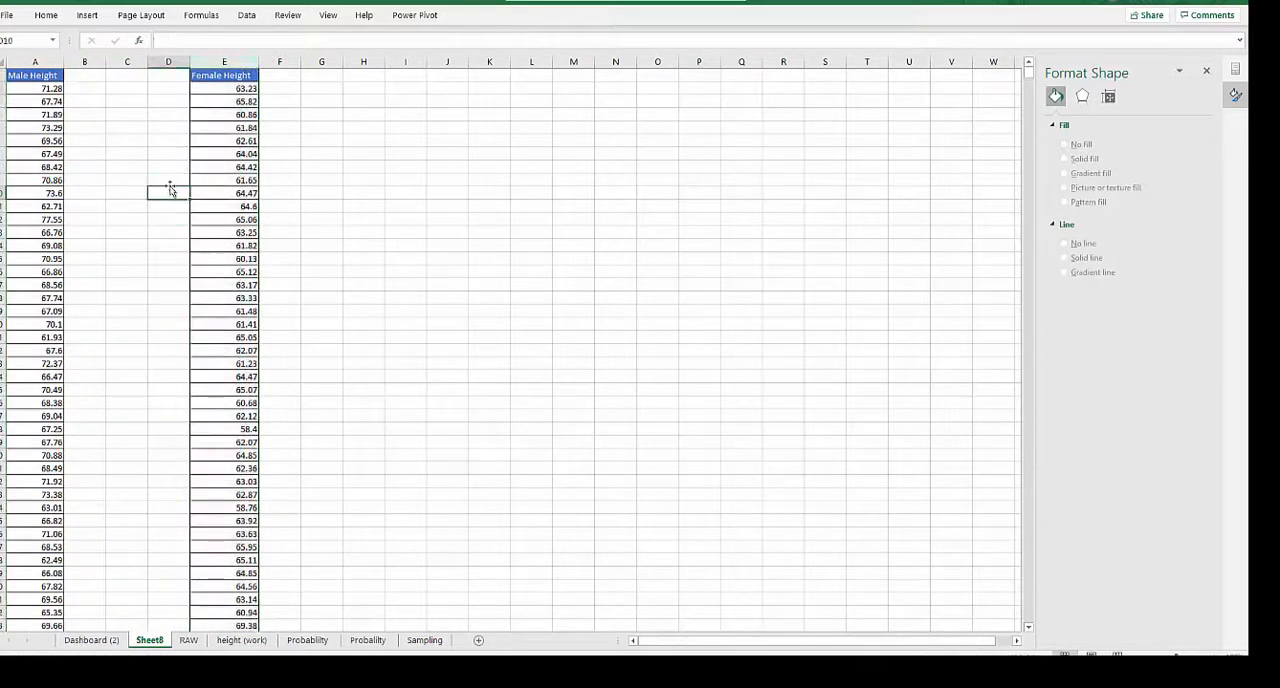
- Add a Rand header beside Male Height in B1 and another beside Female Height in F1
left_click(79, 93)
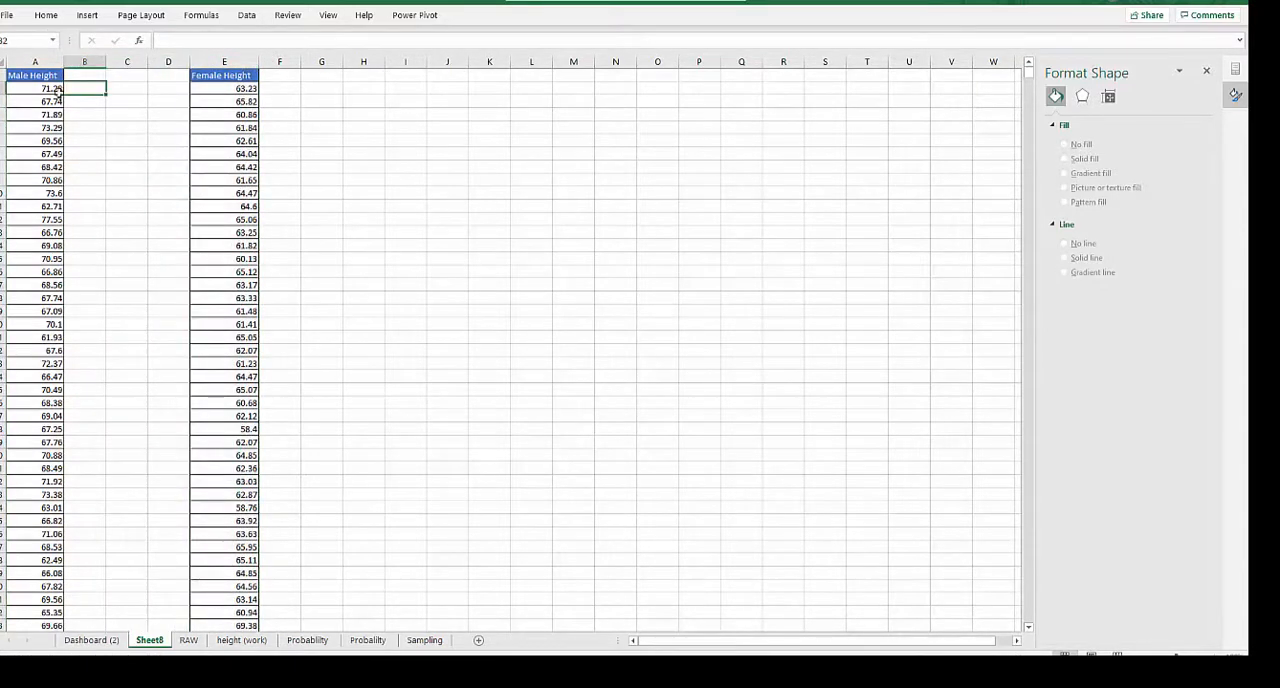
left_click(78, 76)
type("Rand")
left_click(277, 74)
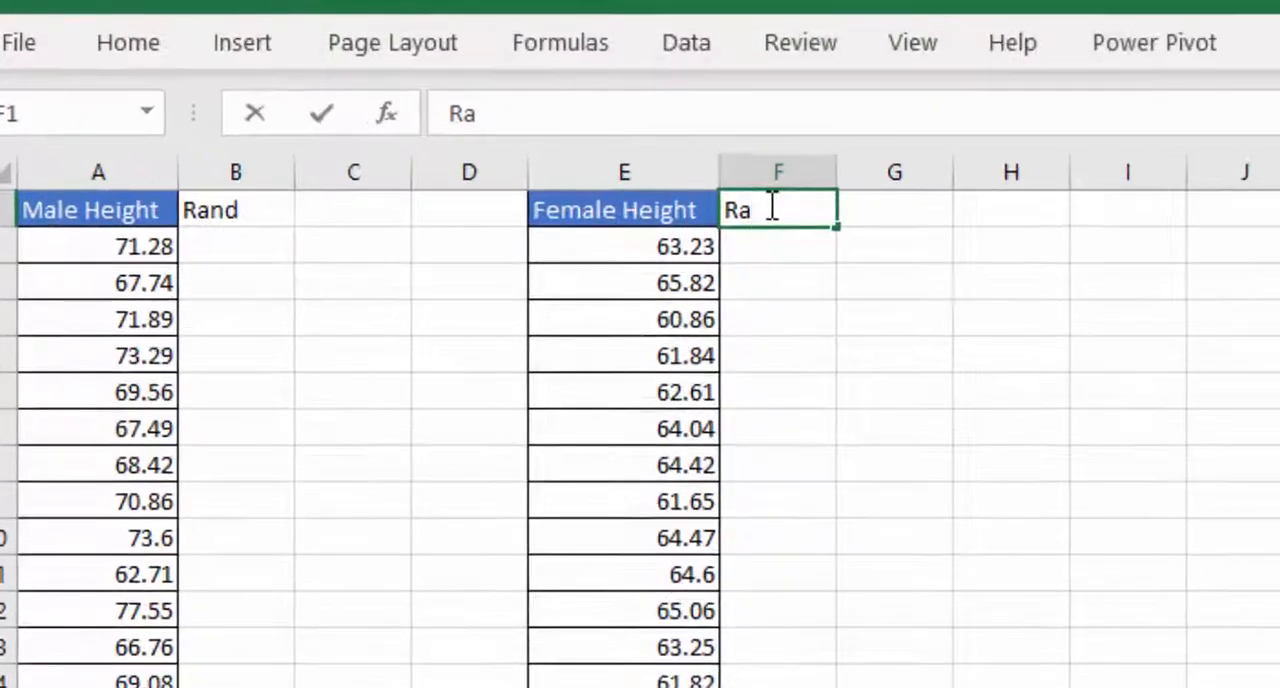
type("nd")
- Enter =RAND() in B2 and fill it down the Rand column for all male heights
left_click(262, 240)
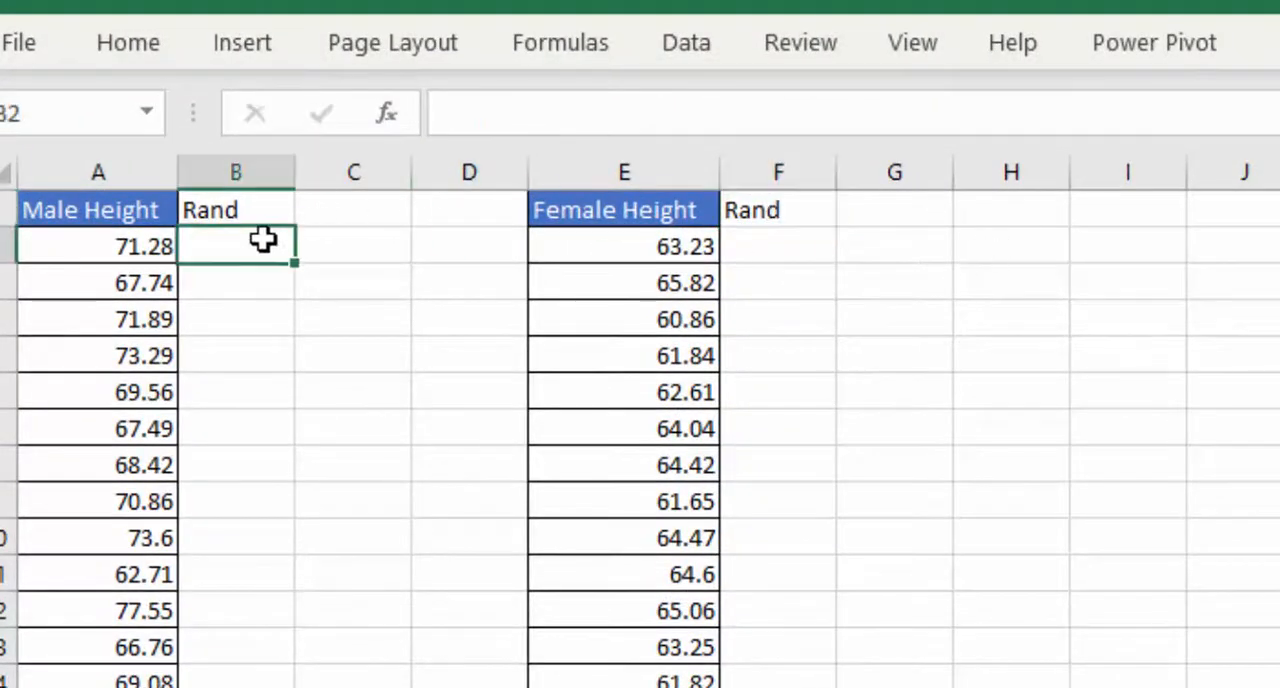
type("=rand")
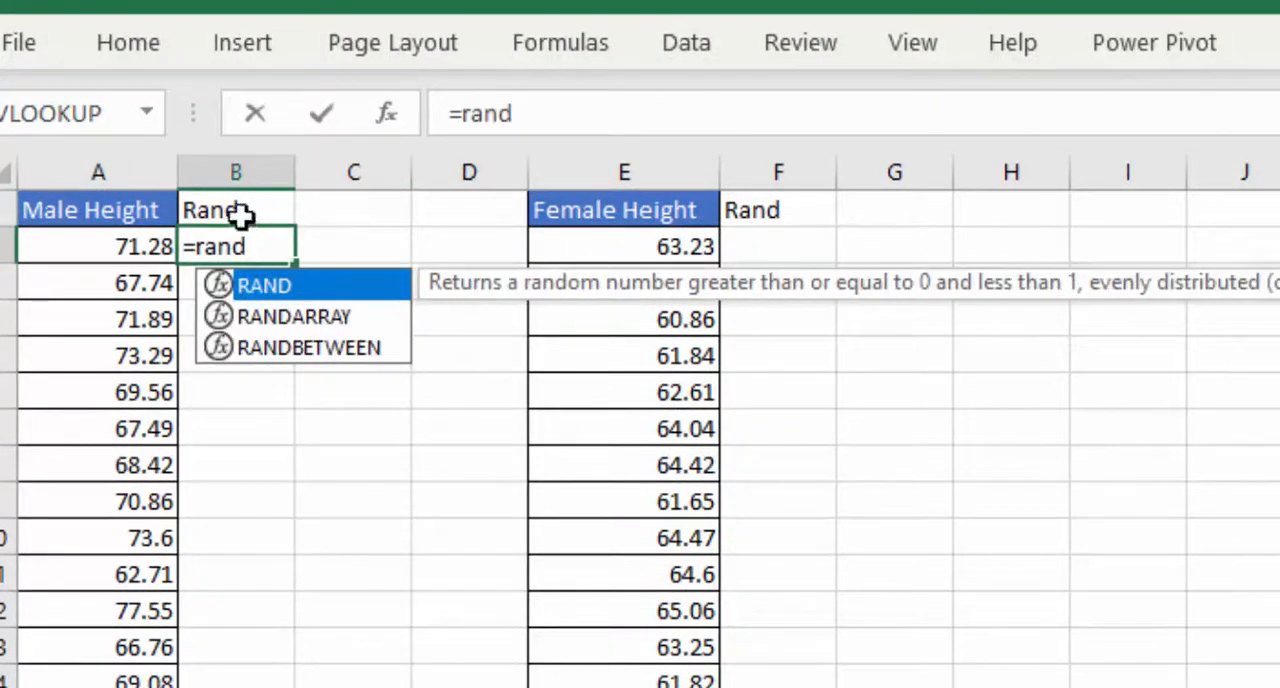
double_click(246, 286)
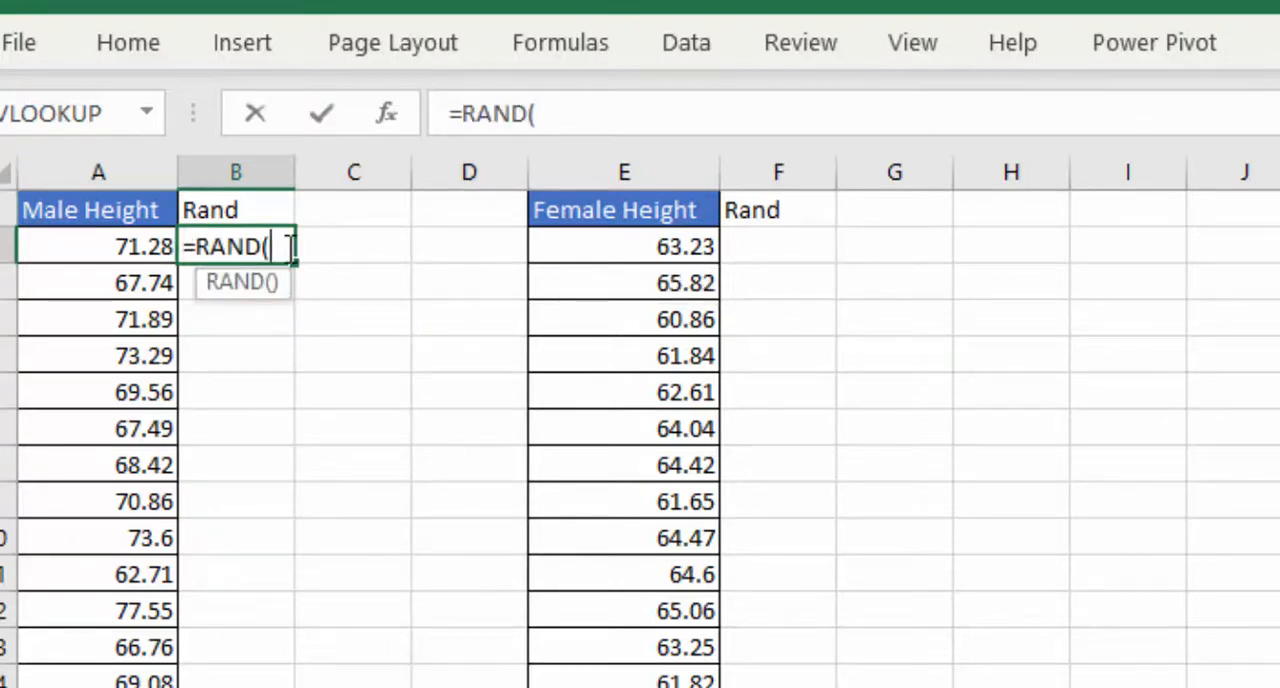
type(")")
key("Return")
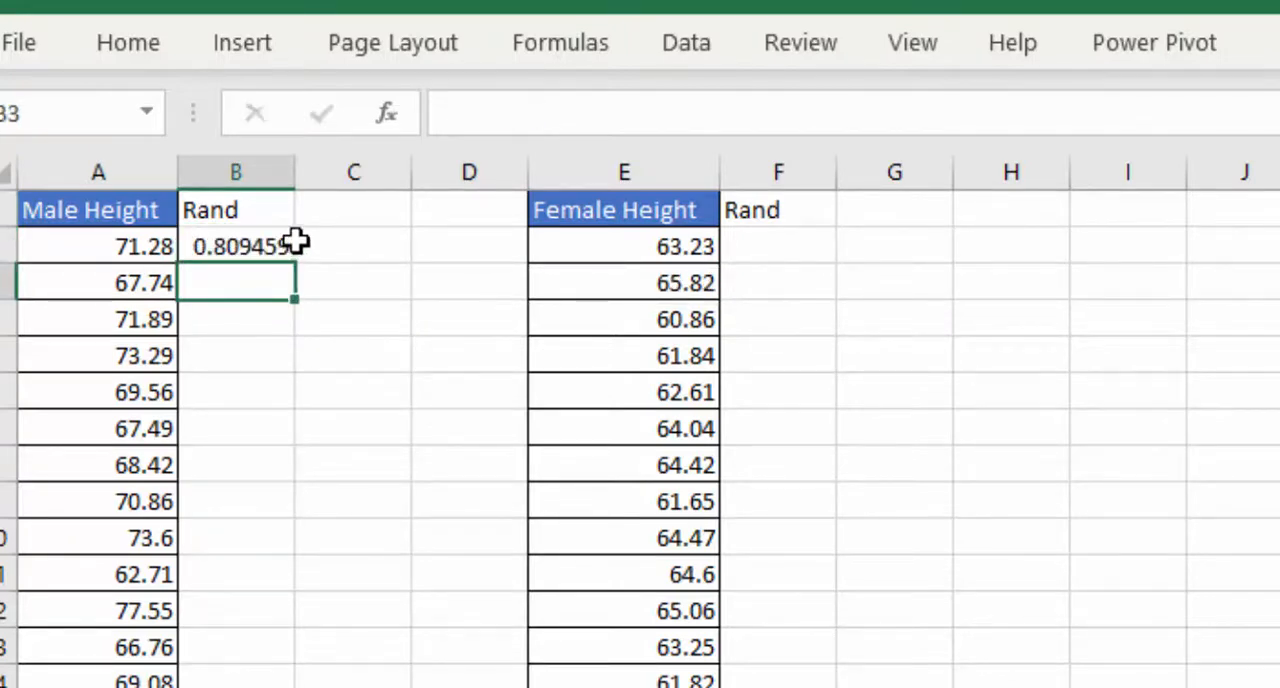
left_click_drag(297, 245, 286, 247)
left_click(229, 345)
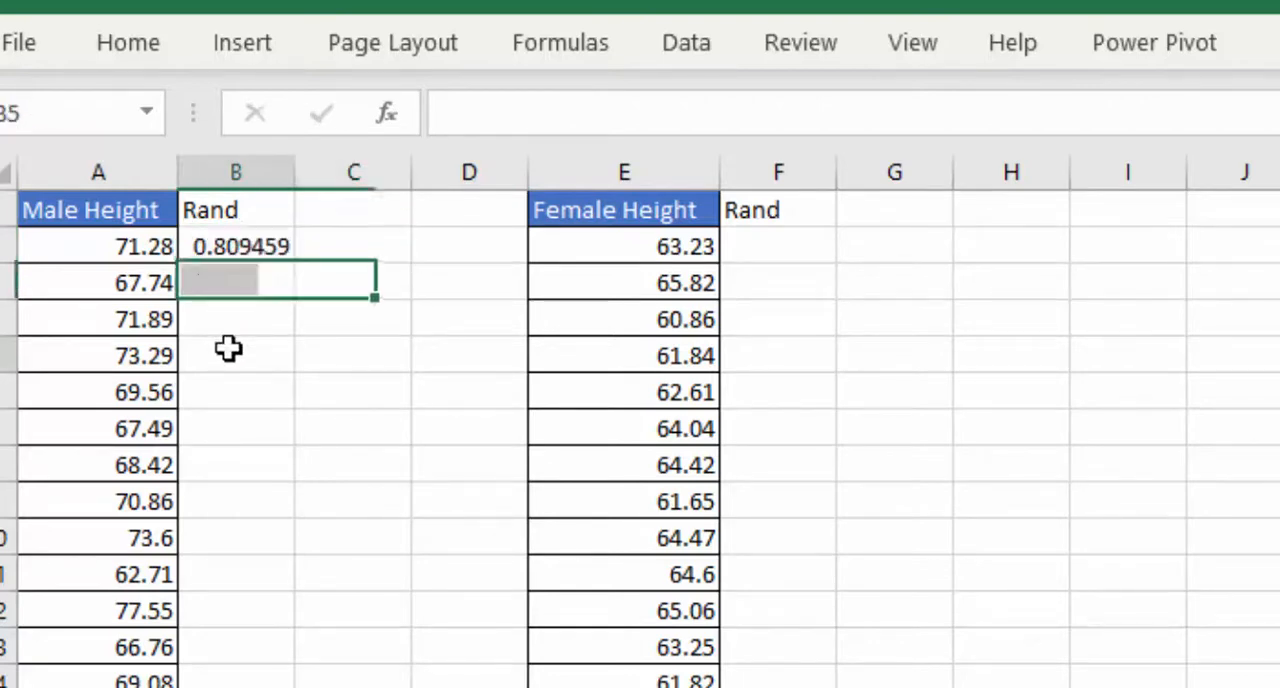
left_click(277, 245)
double_click(300, 259)
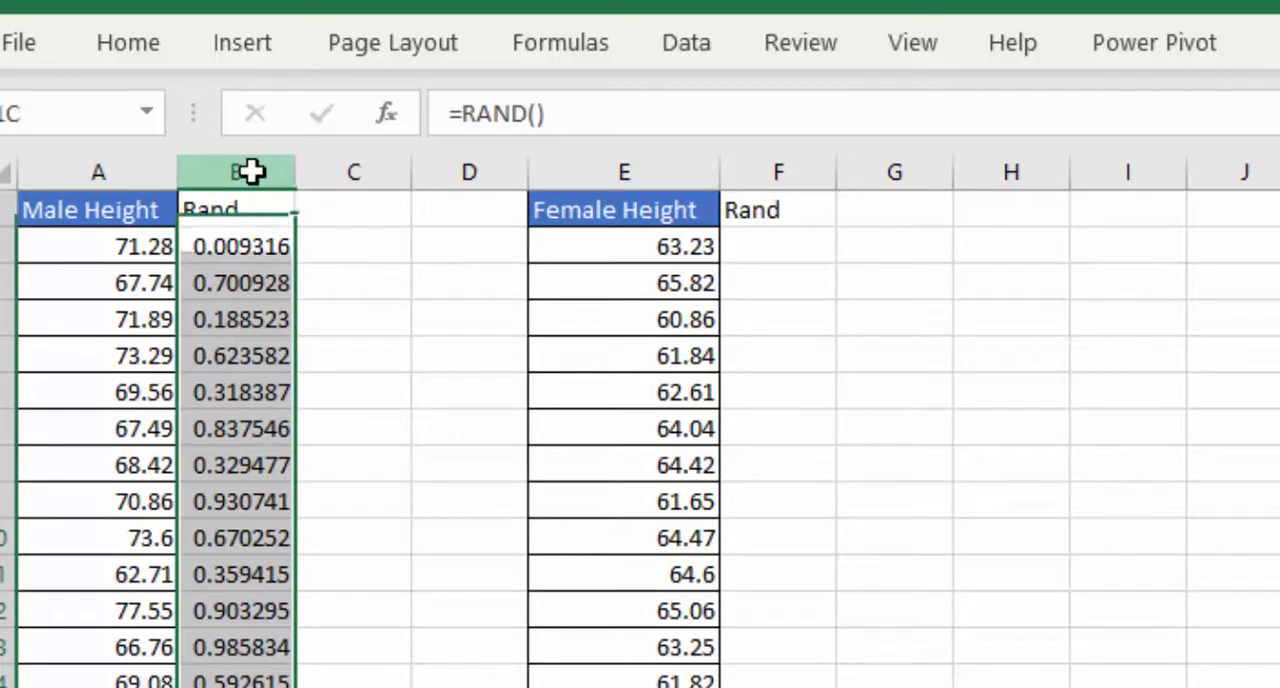
left_click(251, 206)
left_click(354, 670)
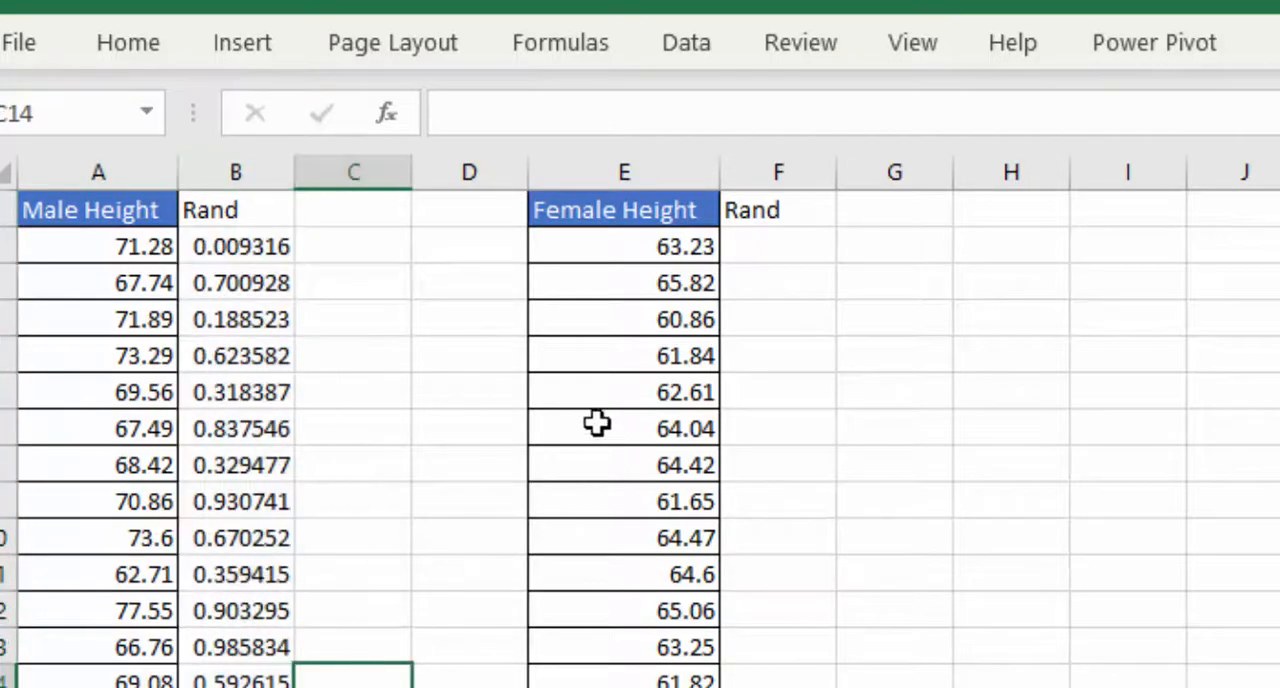
left_click(358, 405)
key("Down")
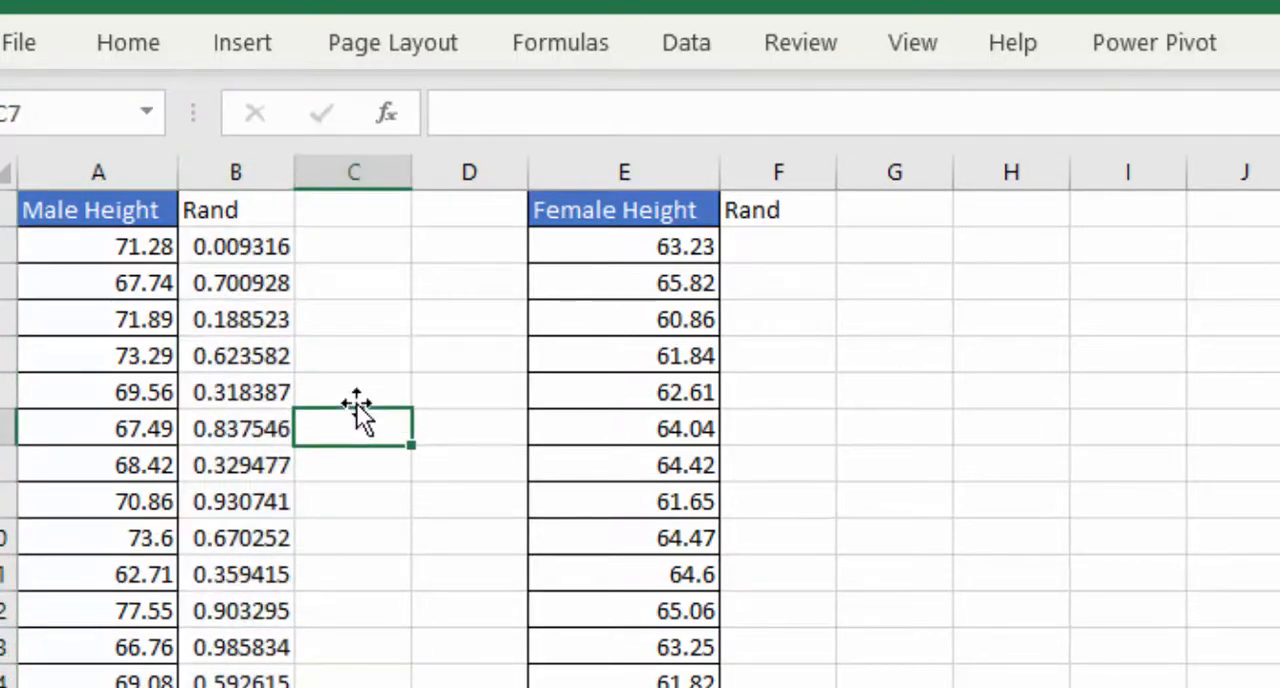
left_click(266, 534)
left_click(228, 173)
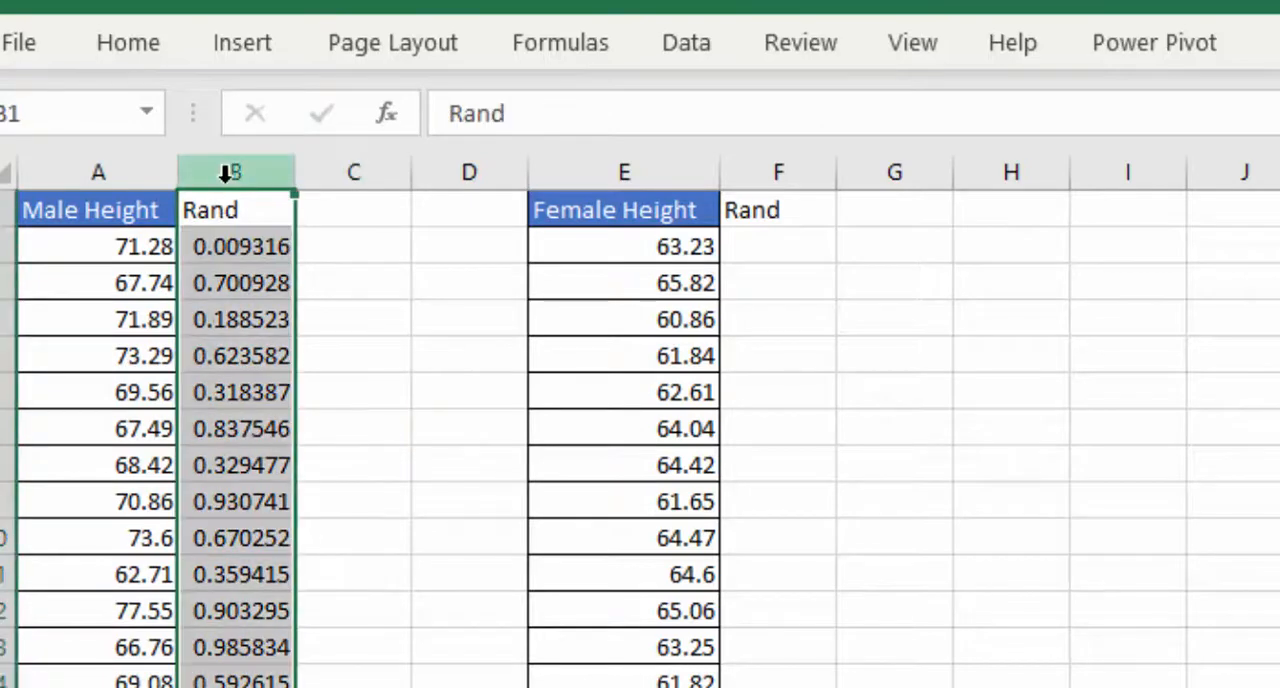
right_click(228, 173)
left_click(325, 265)
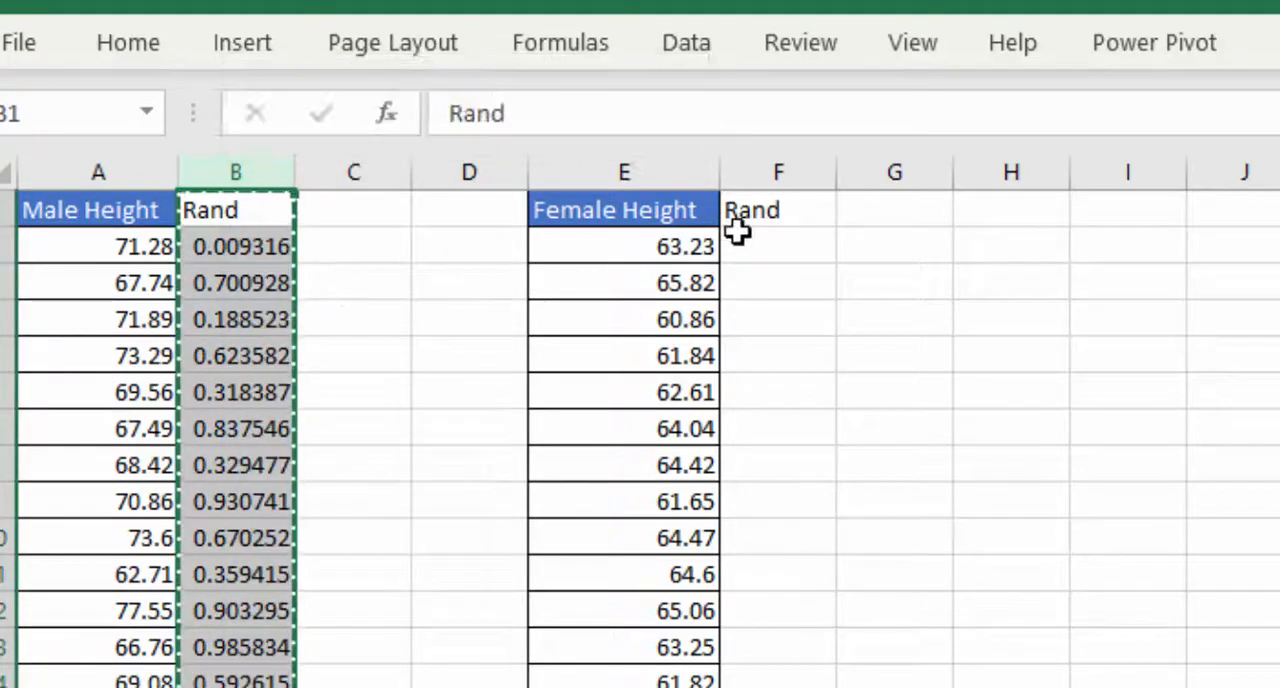
left_click(494, 320)
- Enter =RAND() in F2 under the Rand header beside Female Height
left_click(766, 251)
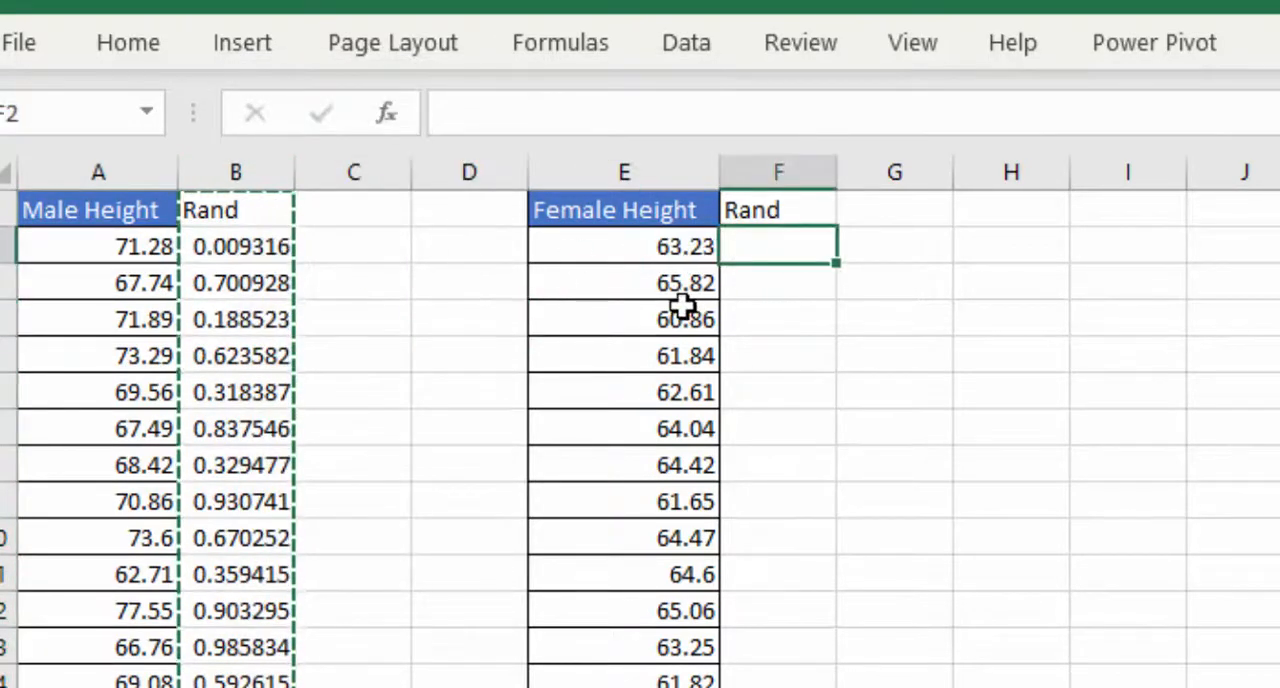
type("=rand")
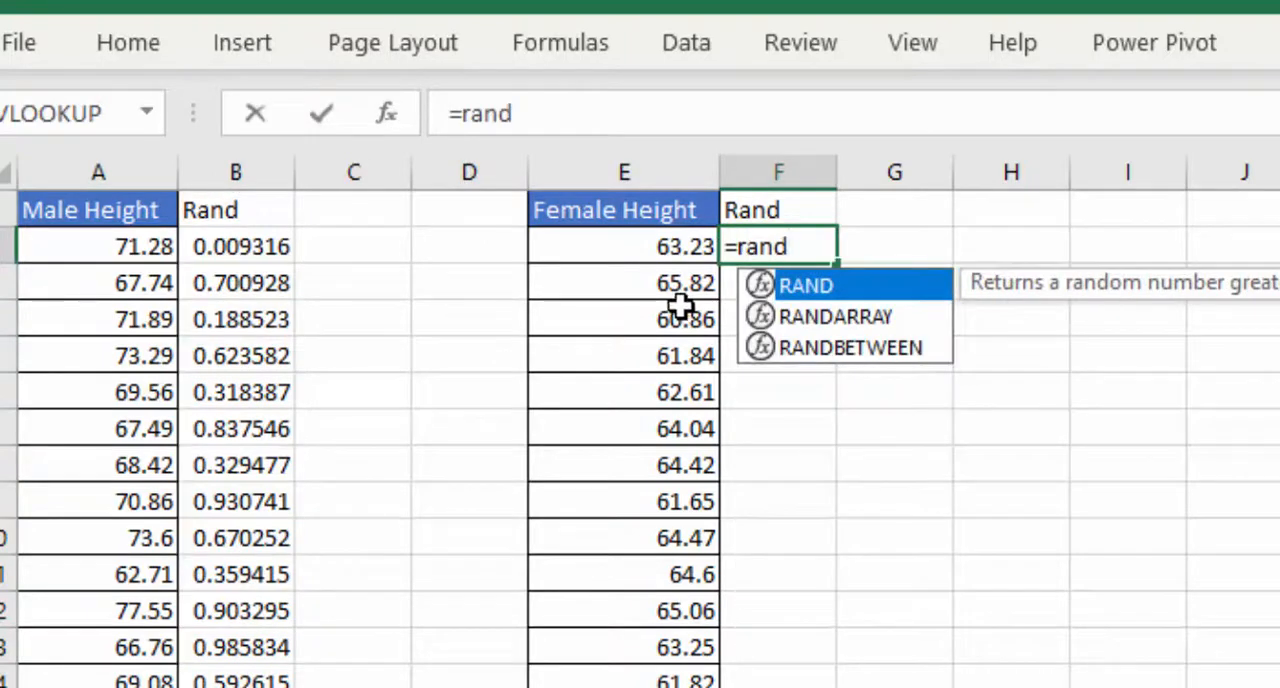
double_click(790, 286)
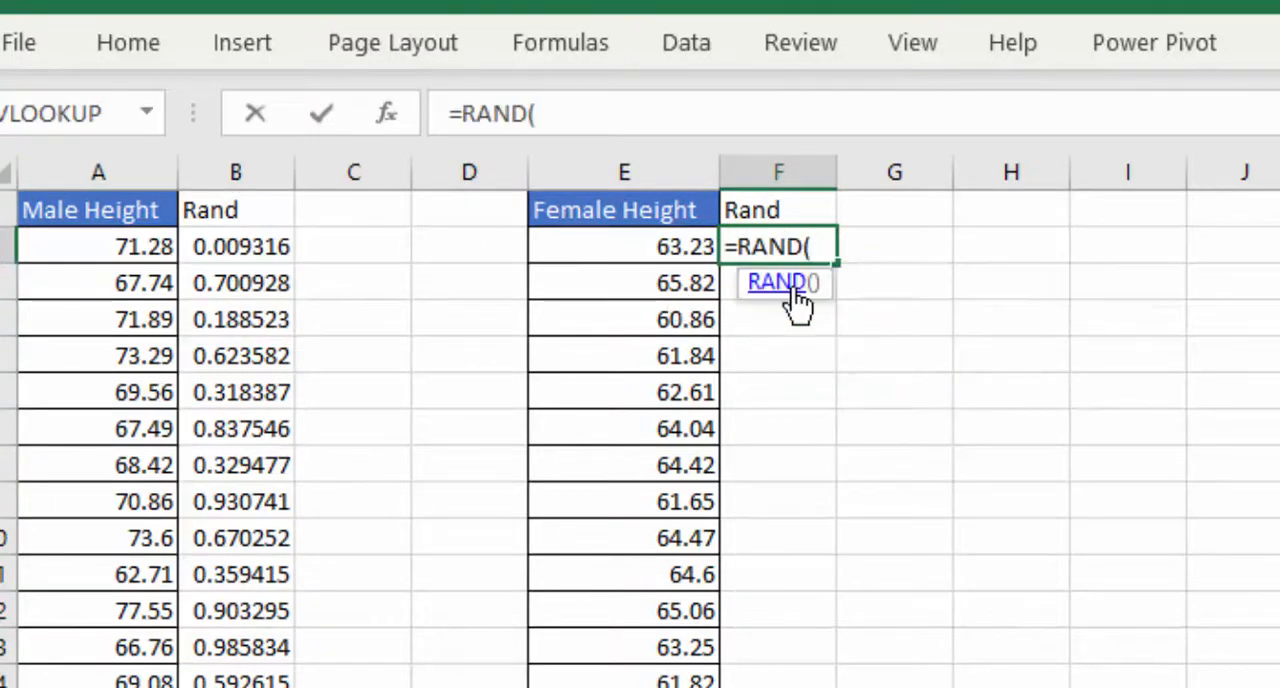
type(")")
key("Return")
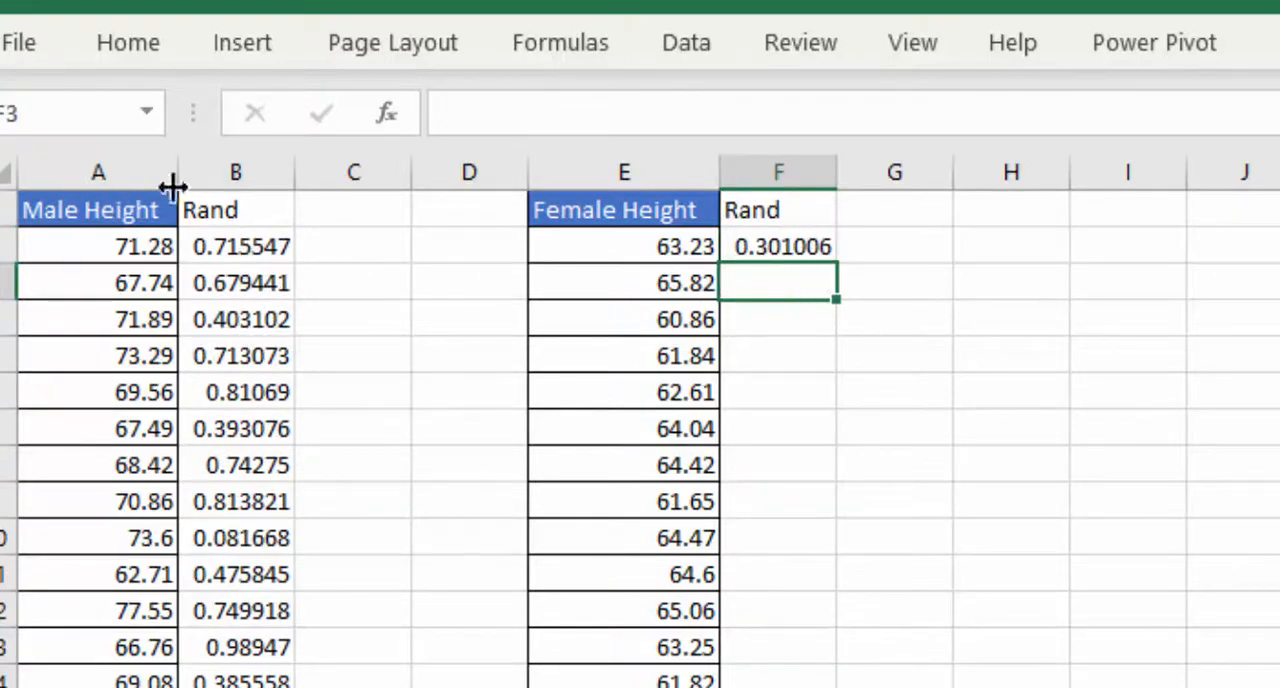
left_click(281, 174)
left_click(260, 172)
right_click(259, 175)
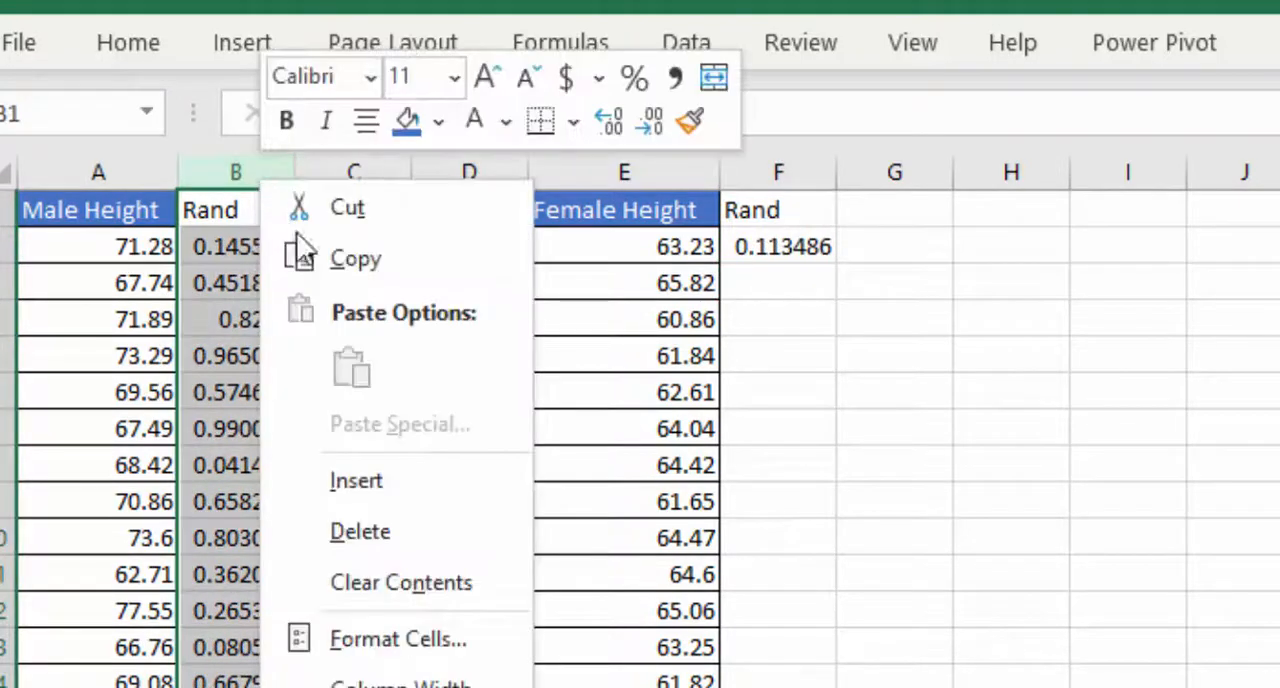
key("Escape")
left_click(782, 316)
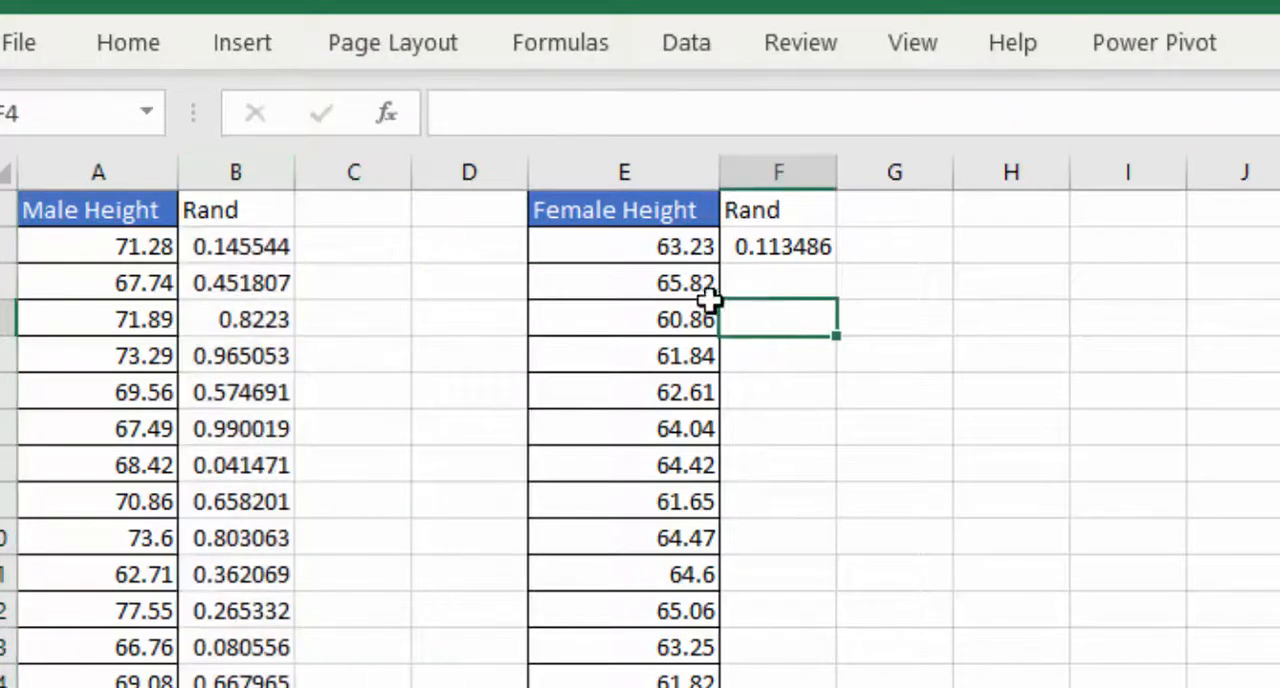
- Copy the Rand column B and paste it over itself as values to fix the male random numbers
left_click(280, 170)
right_click(279, 172)
left_click(362, 262)
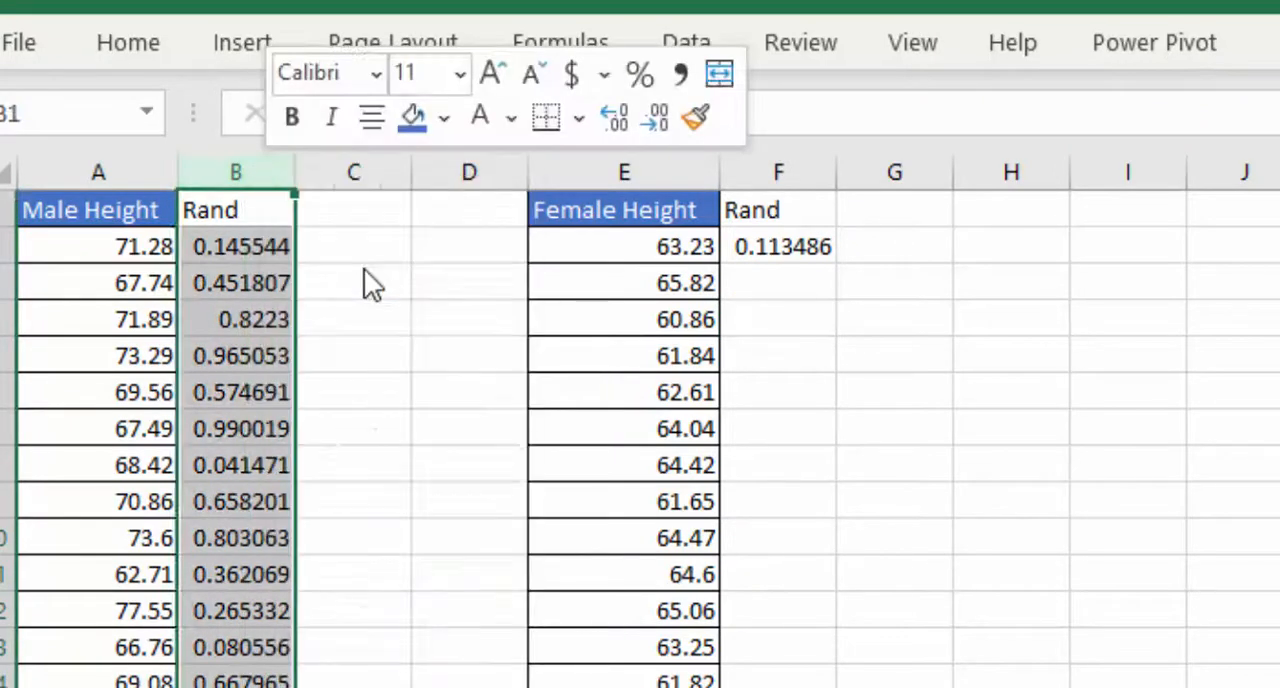
right_click(236, 276)
left_click(369, 492)
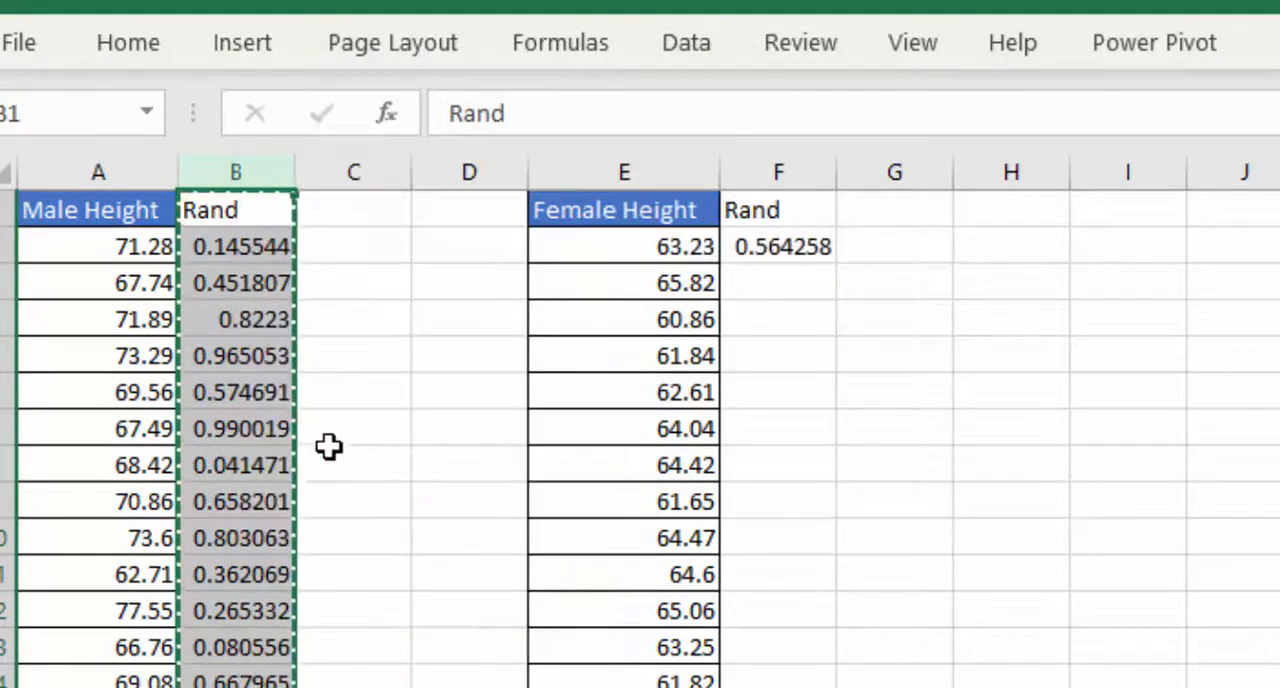
left_click(335, 392)
left_click(368, 282)
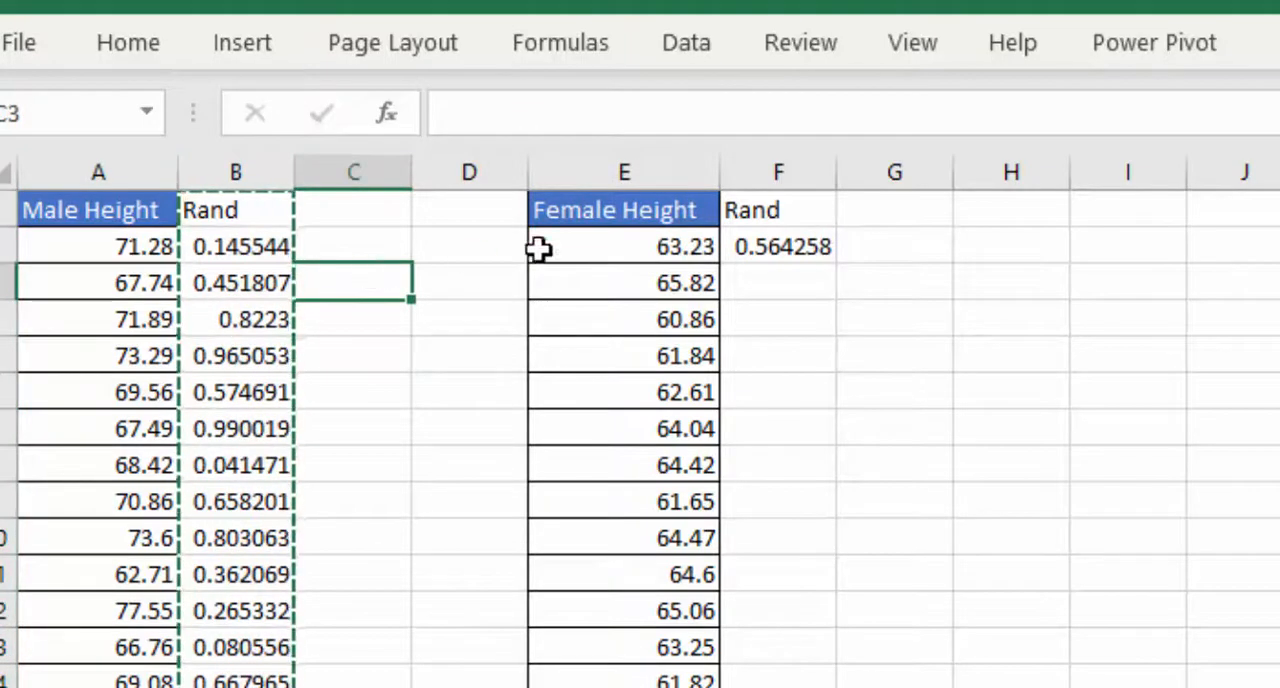
- Fill the random-number formula in F2 down column F for all female heights
left_click(766, 165)
left_click(822, 275)
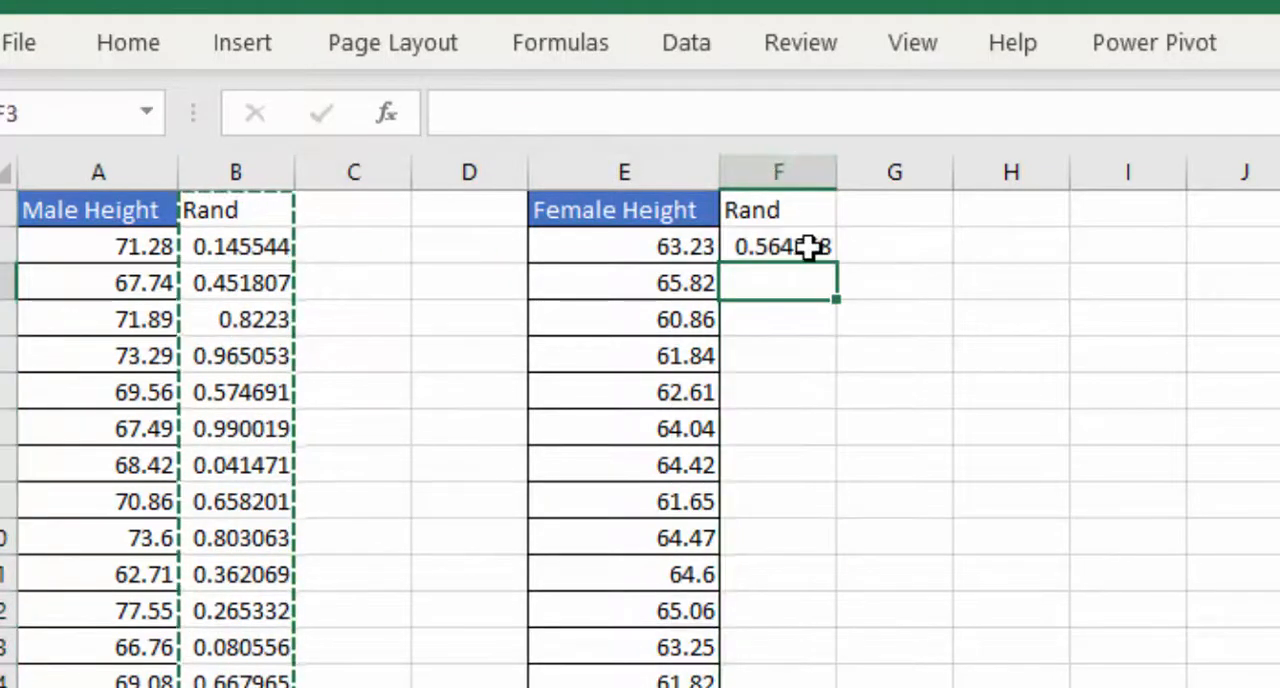
left_click(808, 247)
double_click(836, 264)
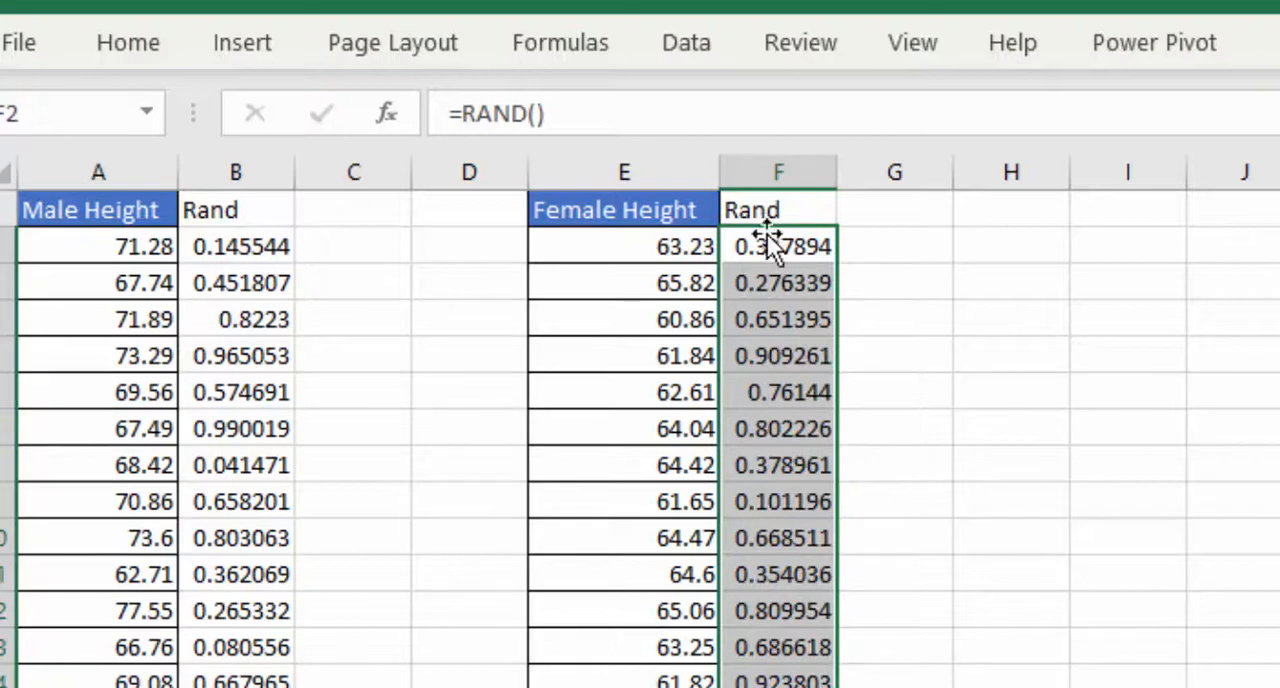
- Copy the Rand column F and paste it over itself as values to fix the female random numbers
left_click(778, 163)
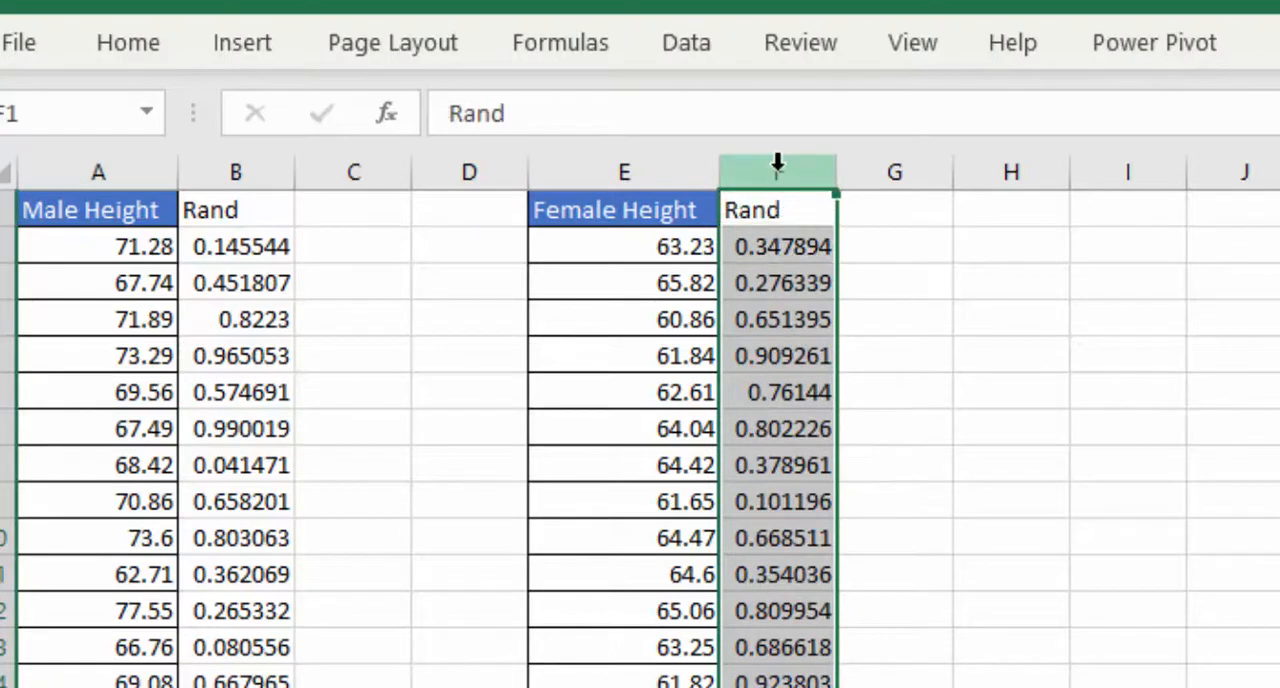
right_click(778, 163)
left_click(872, 253)
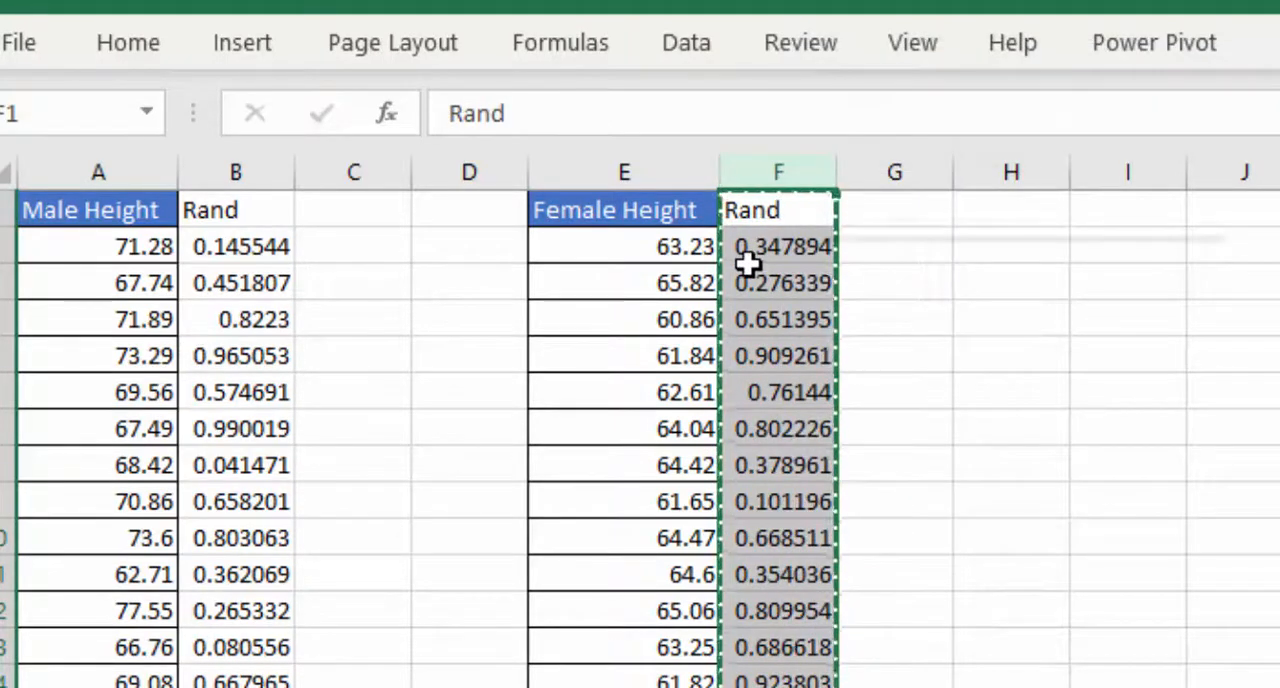
right_click(748, 262)
left_click(893, 453)
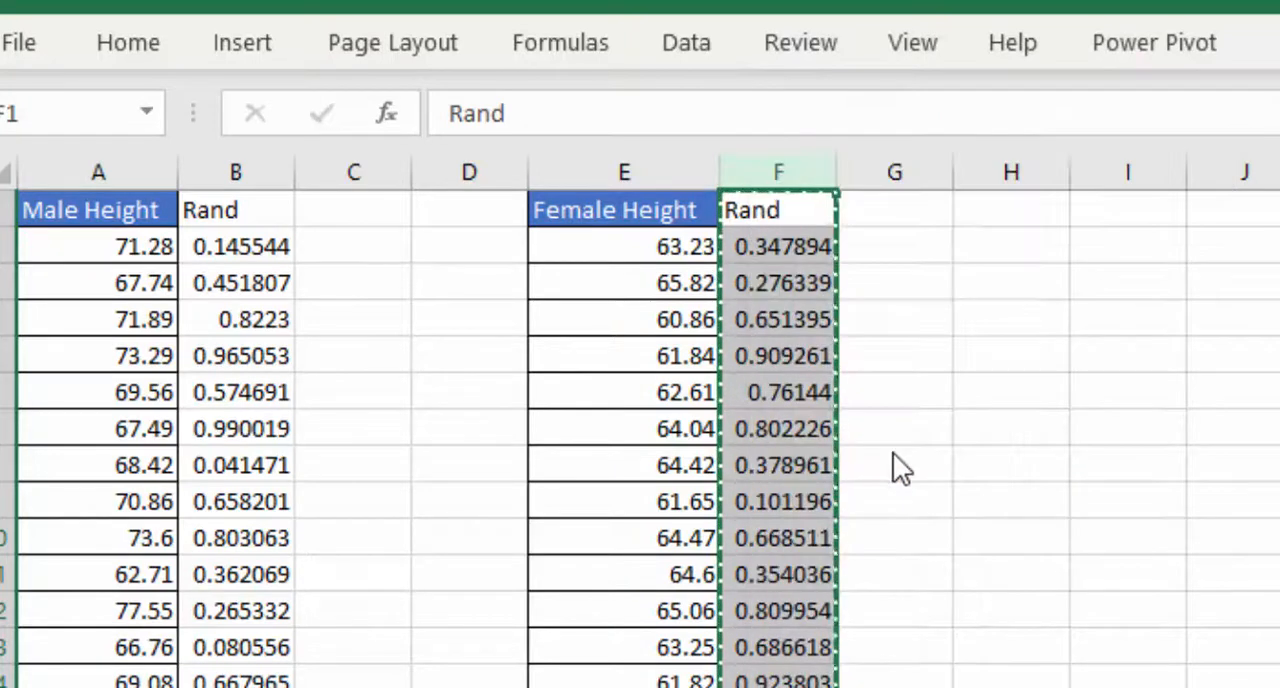
right_click(785, 175)
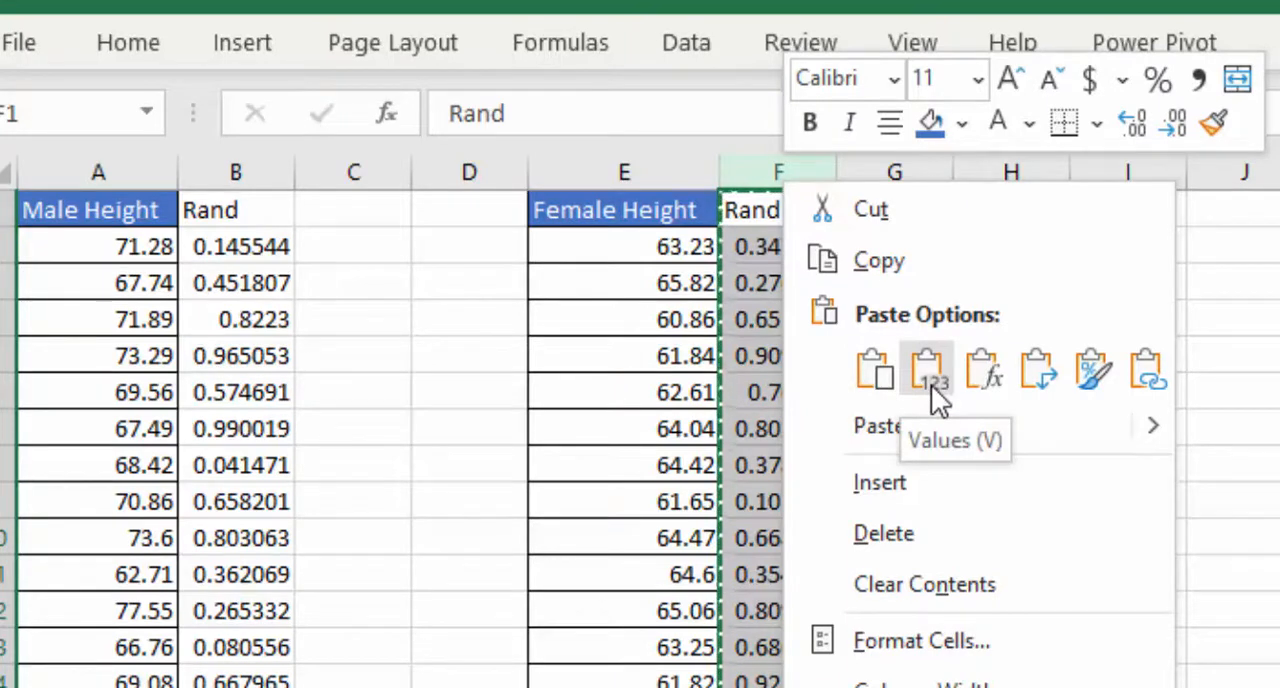
left_click(414, 505)
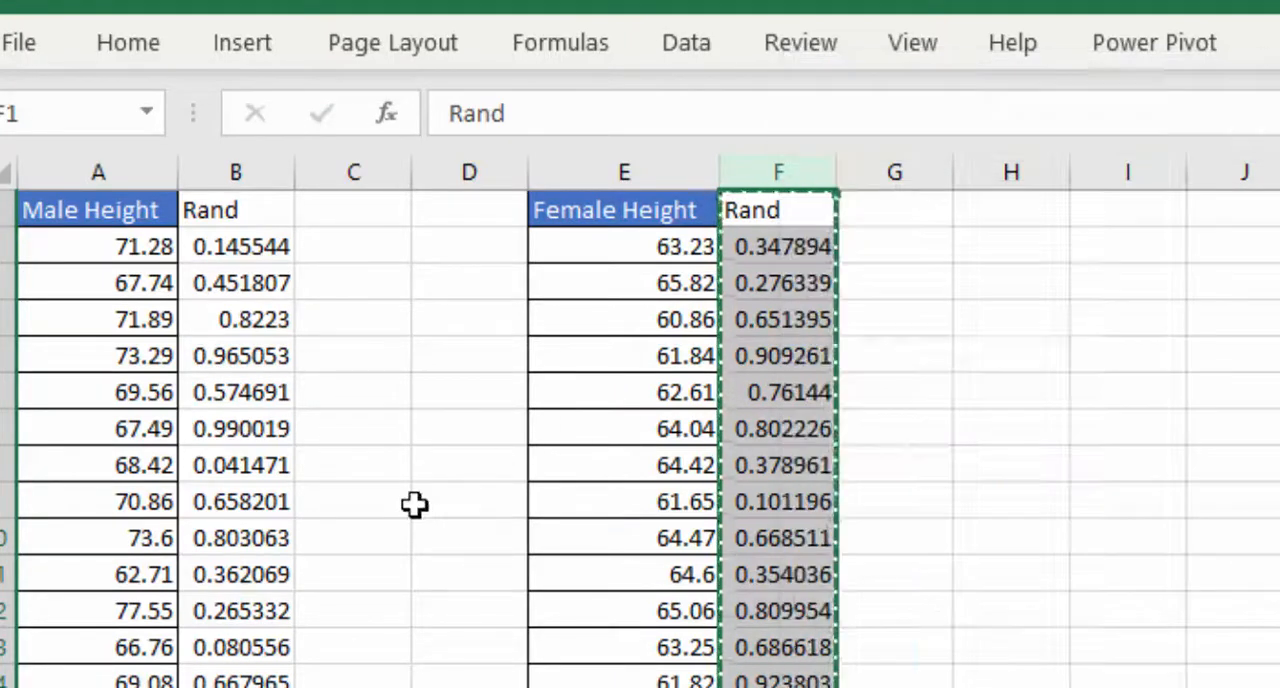
left_click(338, 533)
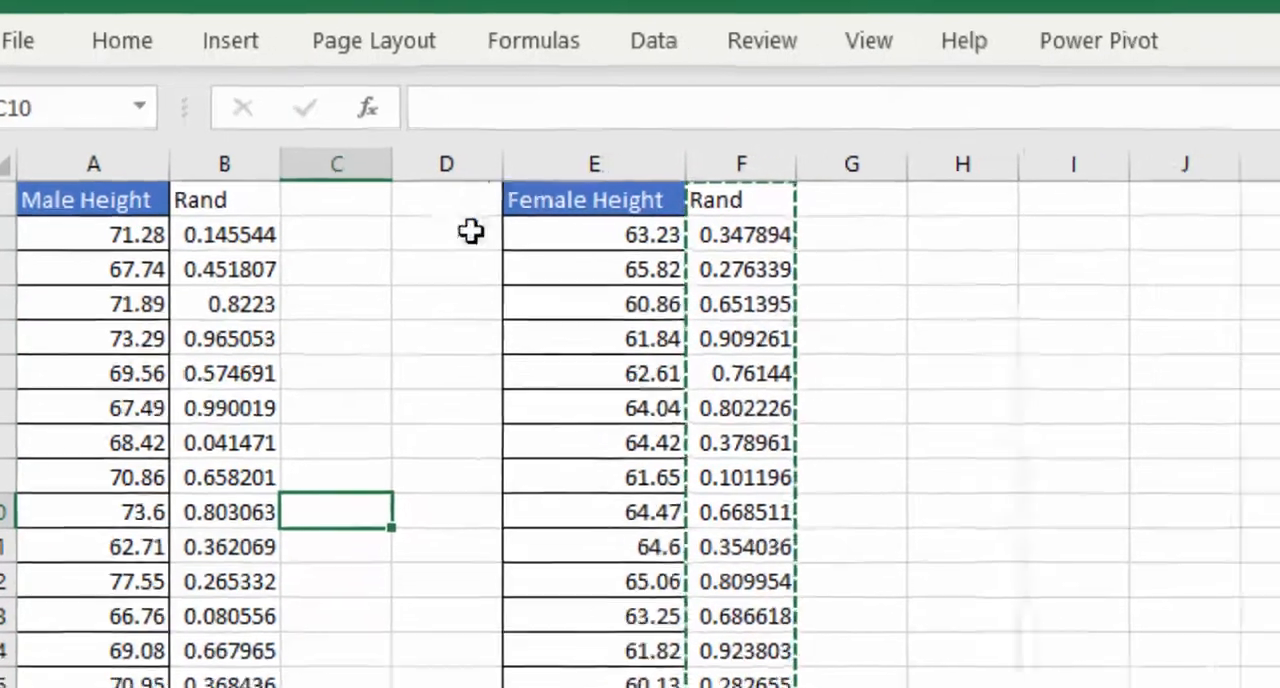
left_click_drag(82, 200, 198, 253)
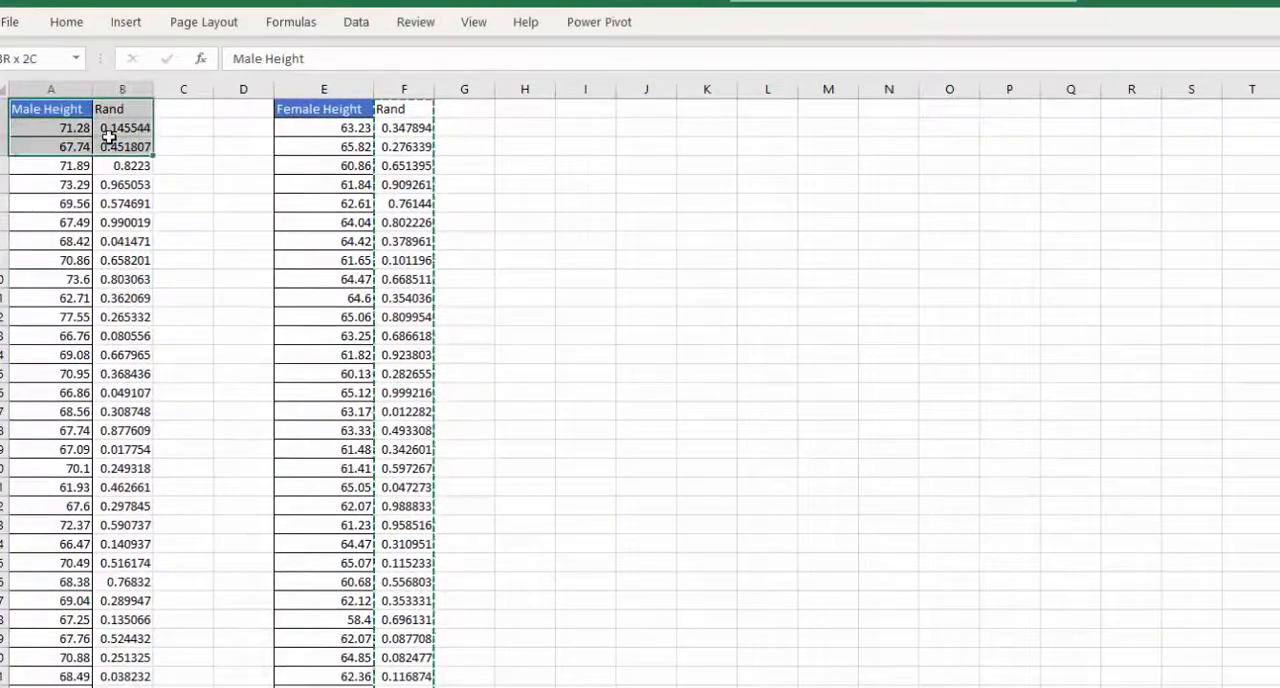
key("ctrl+shift+Down")
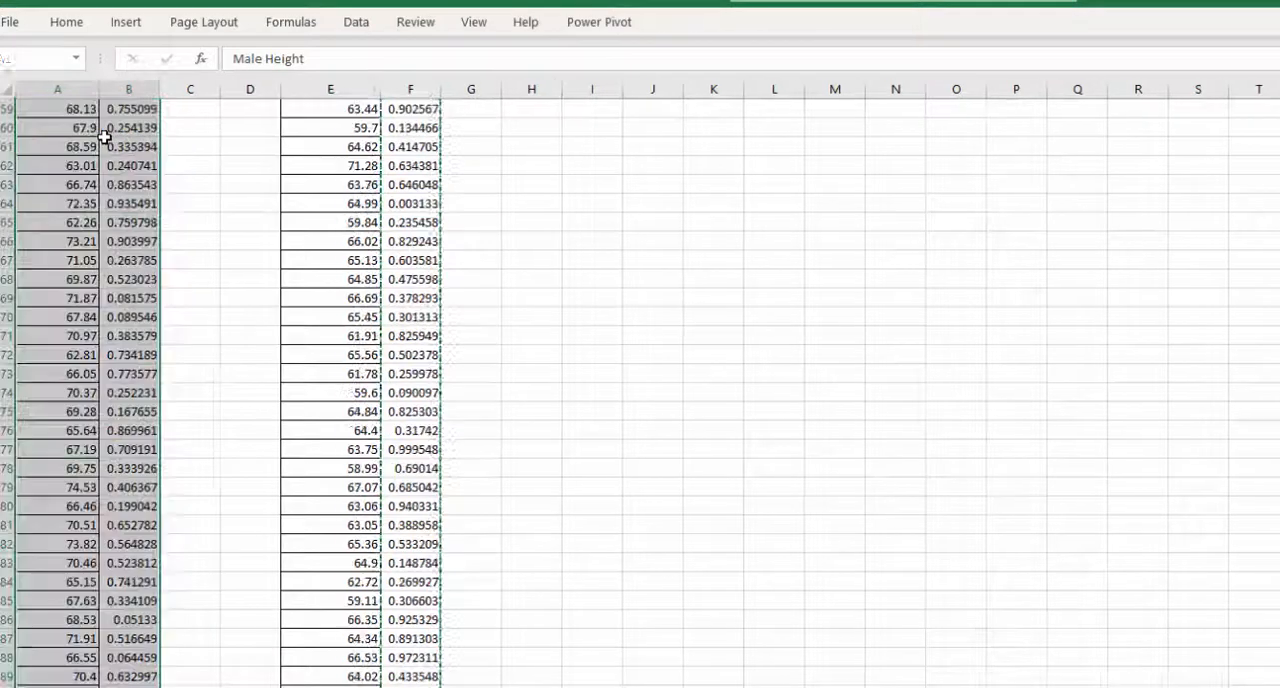
left_click(65, 466)
scroll(65, 250, "up", 7)
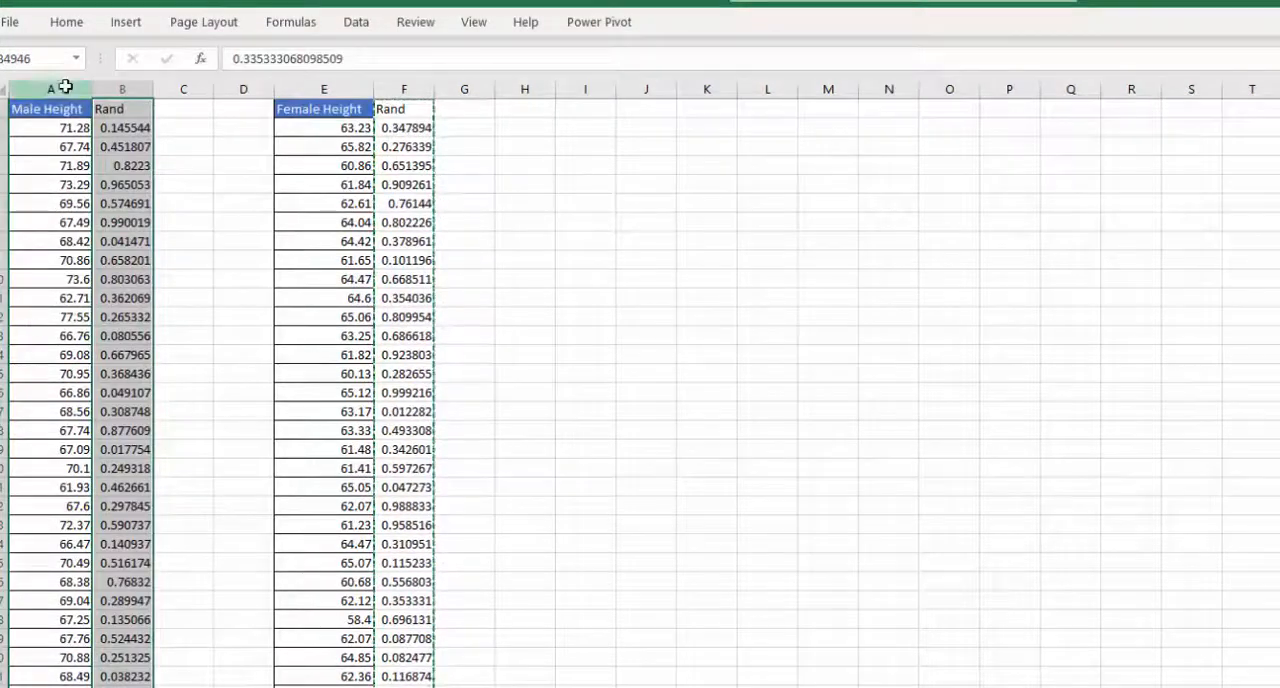
- Sort the Male Height and Rand columns together by Rand, smallest to largest, expanding the selection to both columns
left_click(66, 88)
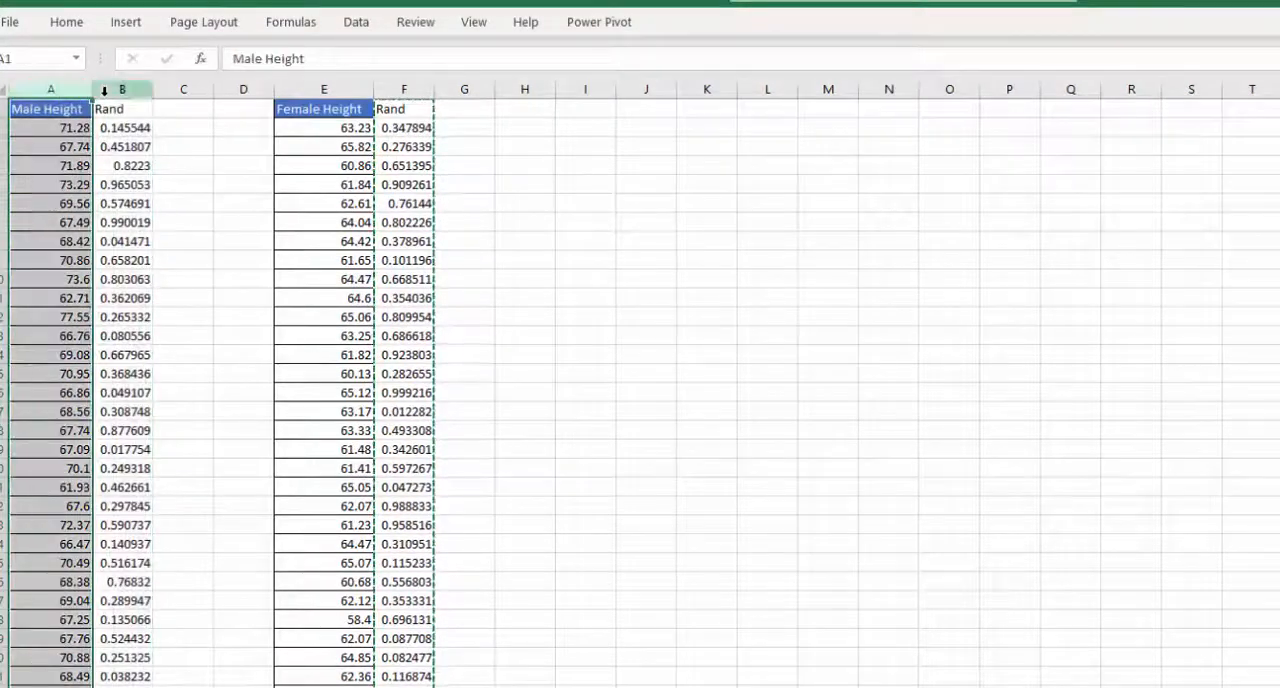
right_click(104, 91)
left_click(180, 128)
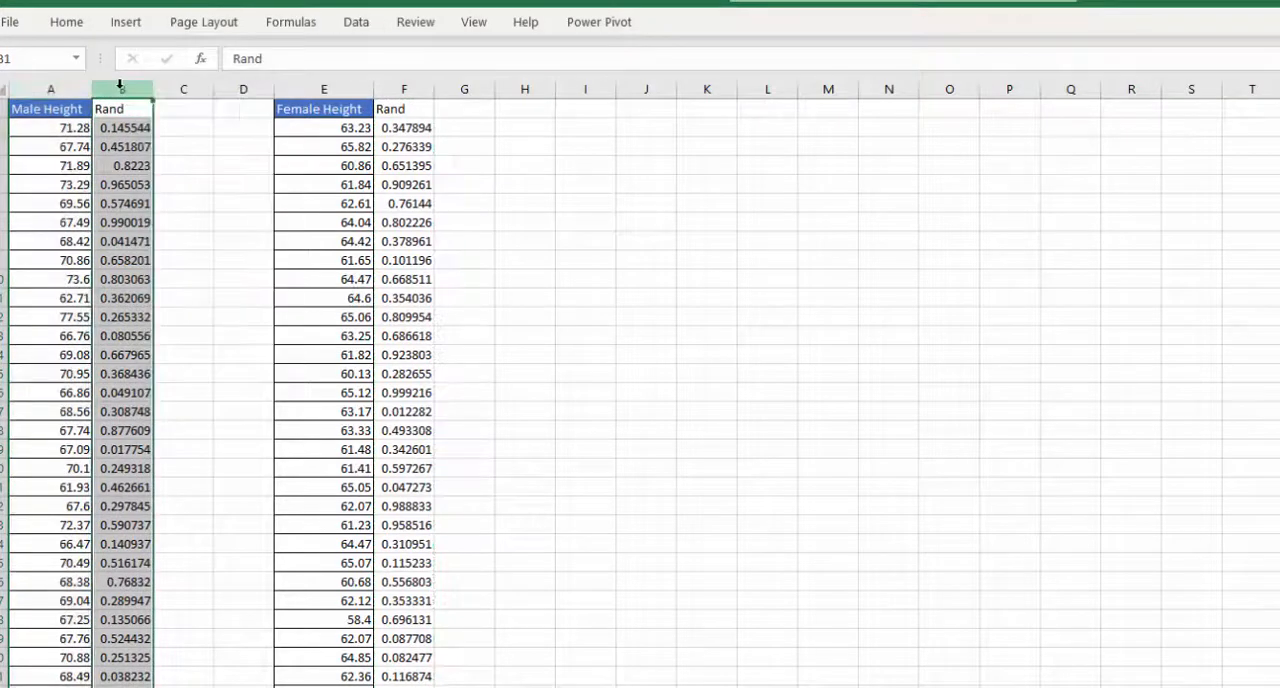
left_click(67, 22)
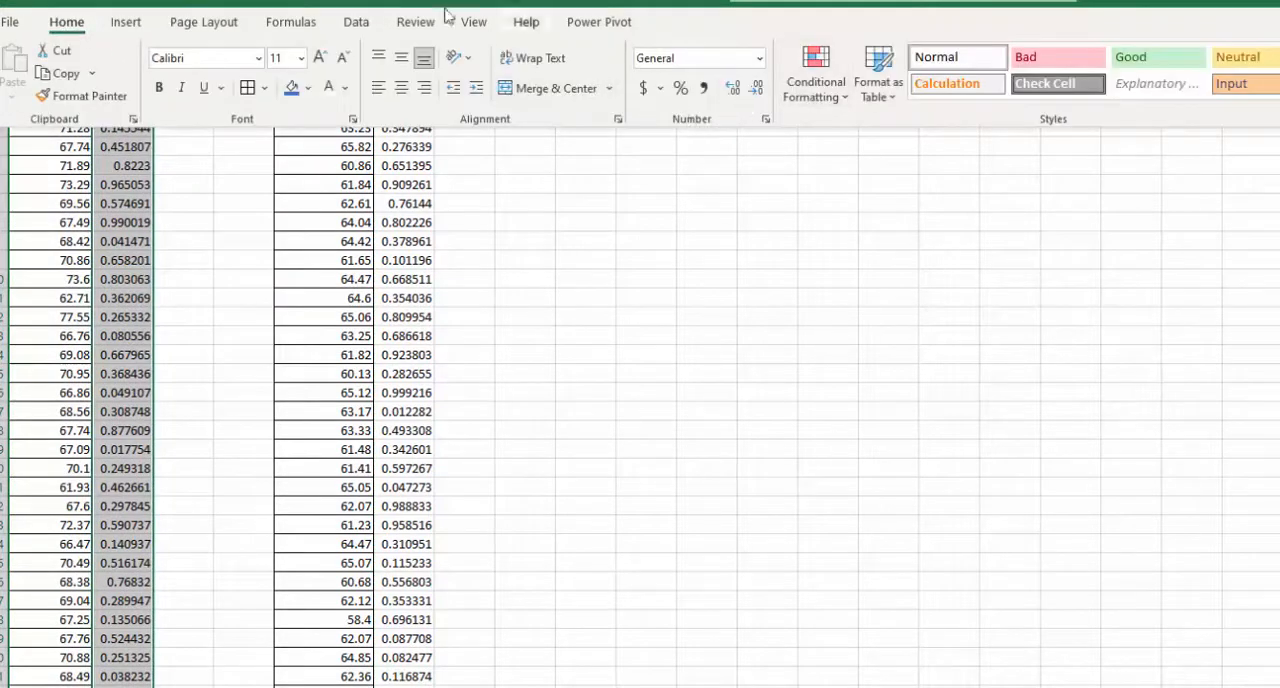
left_click(358, 22)
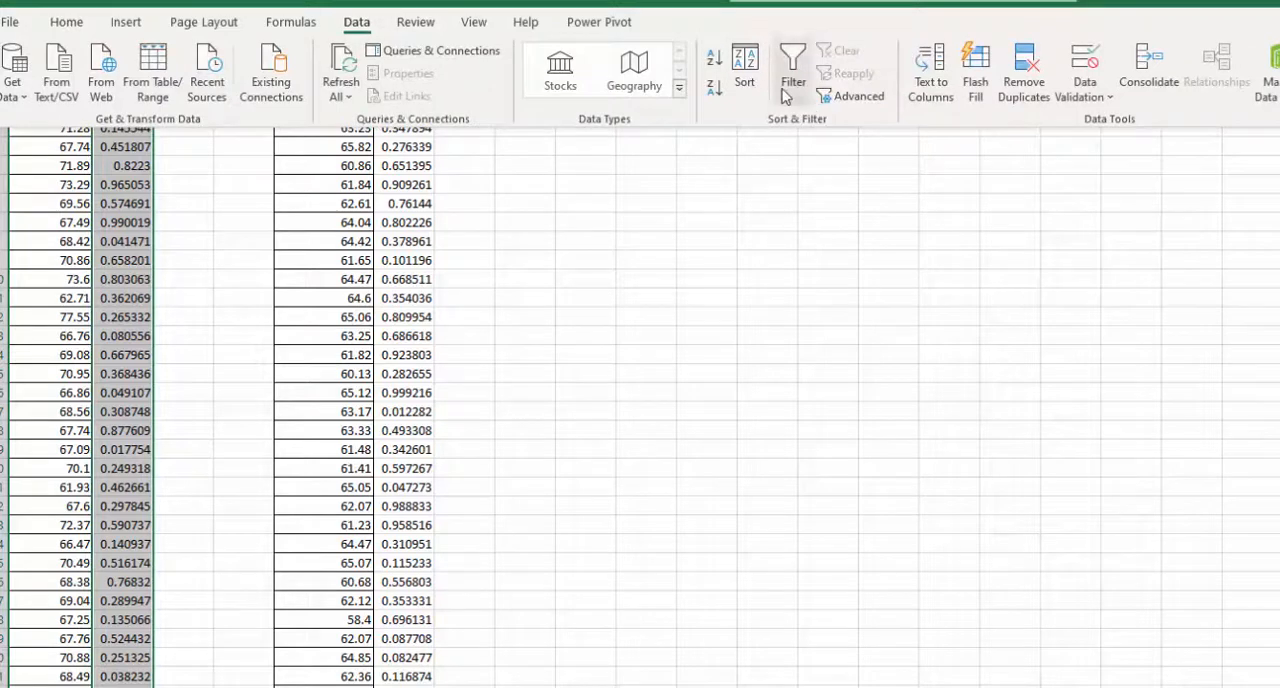
left_click(745, 72)
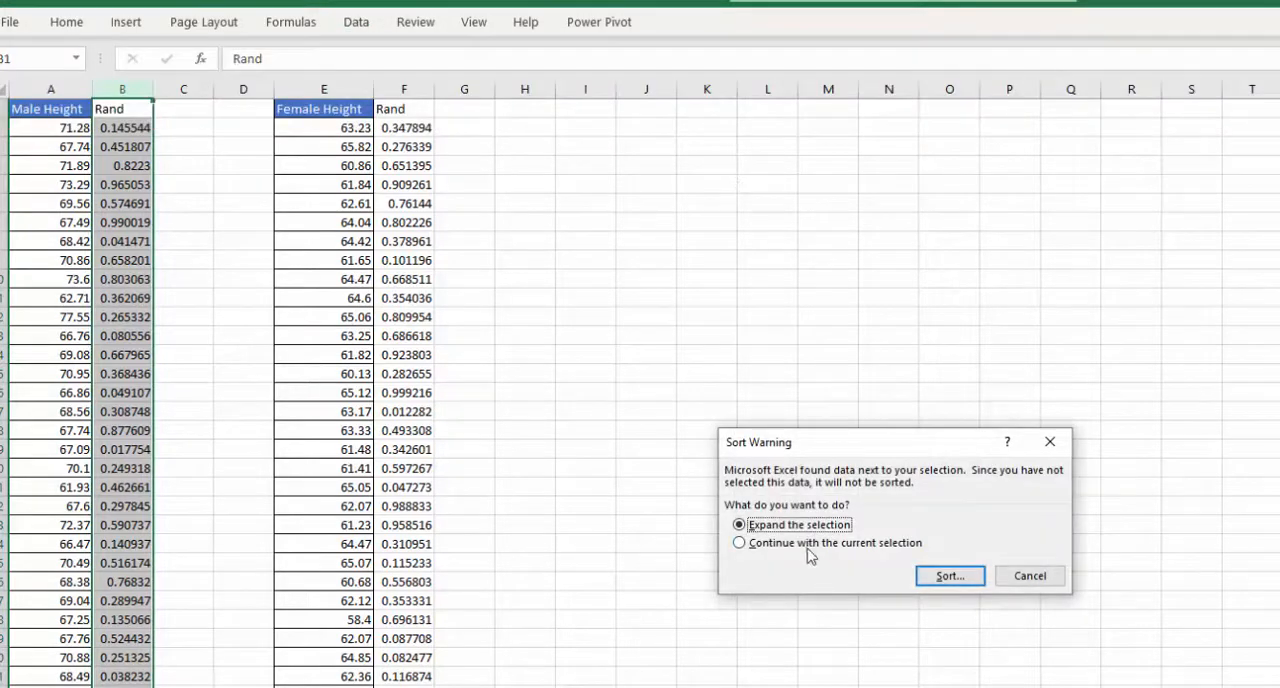
left_click(921, 577)
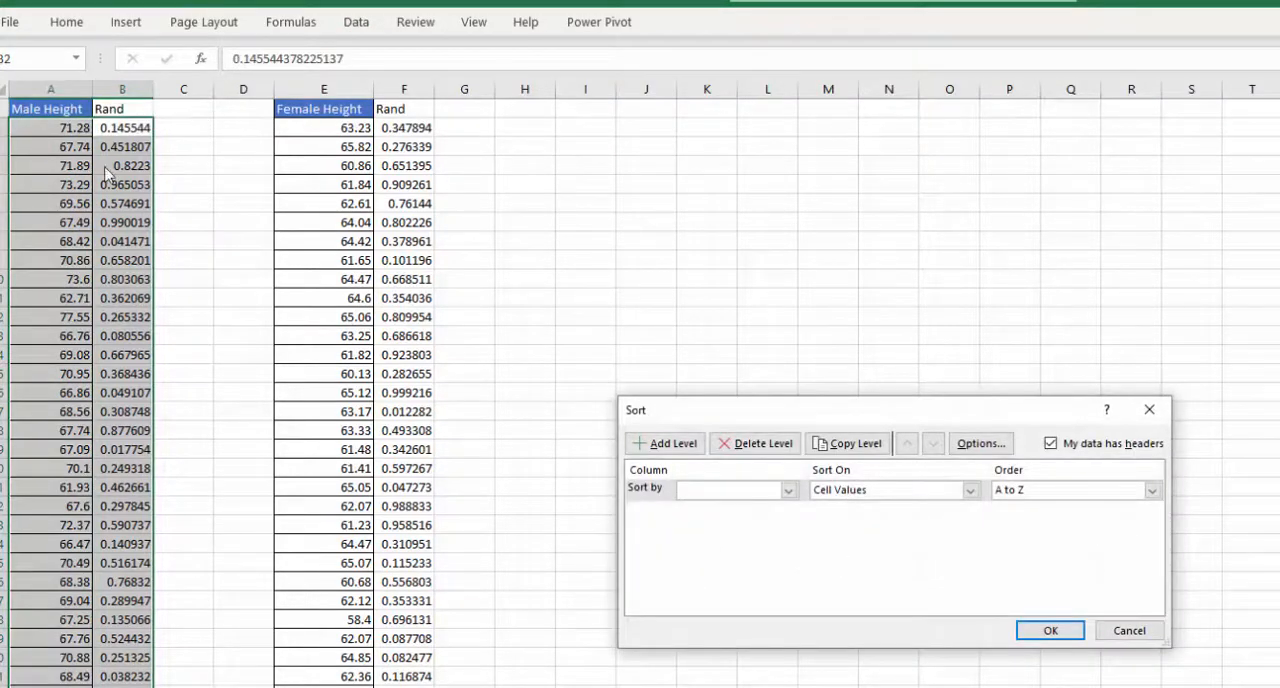
left_click(787, 491)
left_click(740, 521)
left_click(1047, 628)
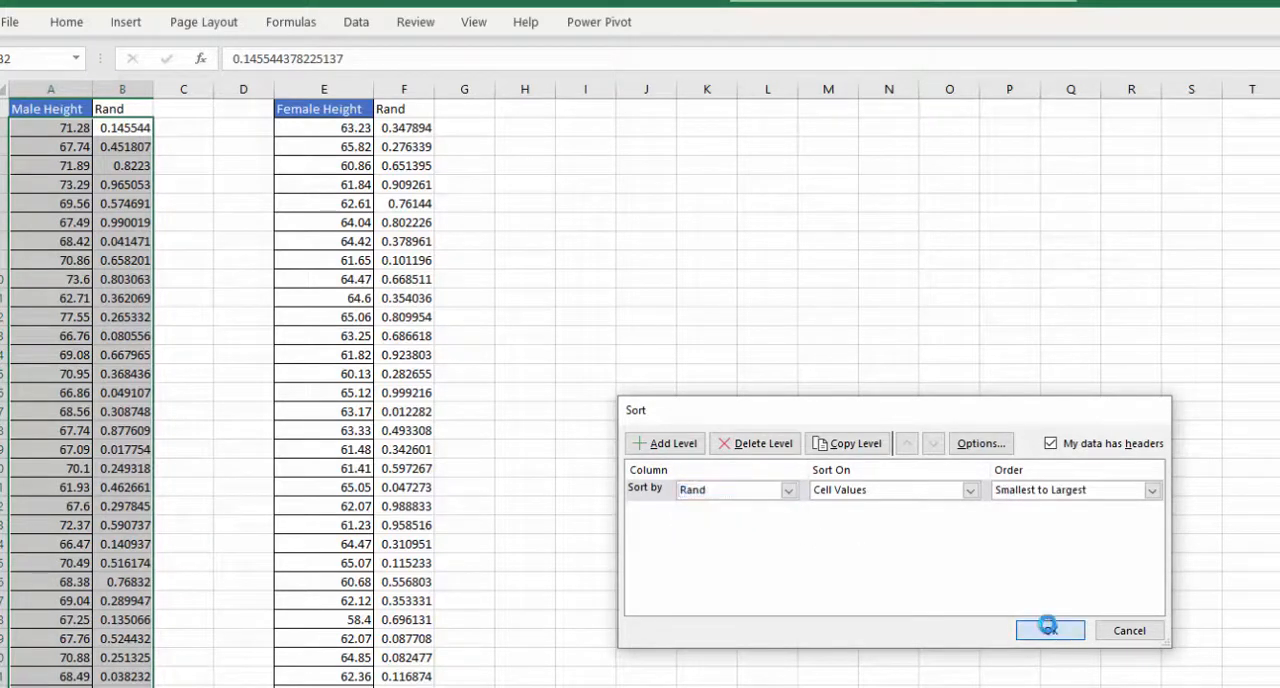
left_click(70, 392)
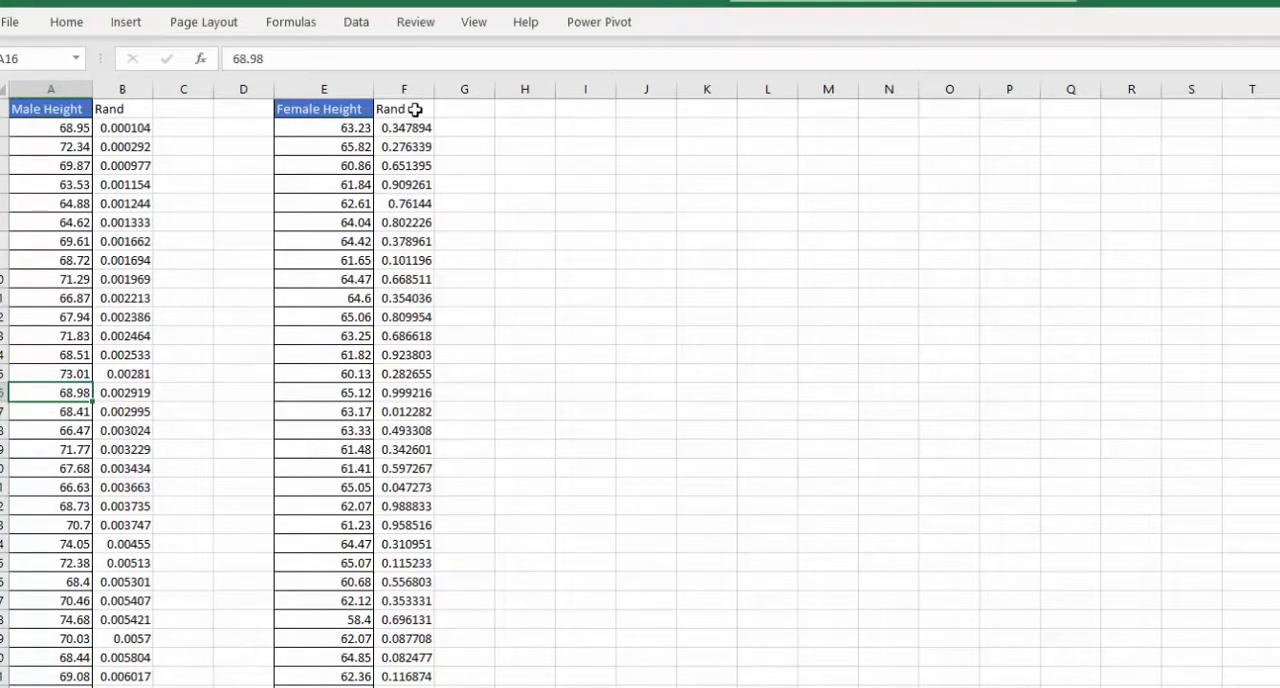
- Sort the Female Height and Rand columns together by Rand, expanding the selection from column F
left_click(415, 110)
key("ctrl+shift+Down")
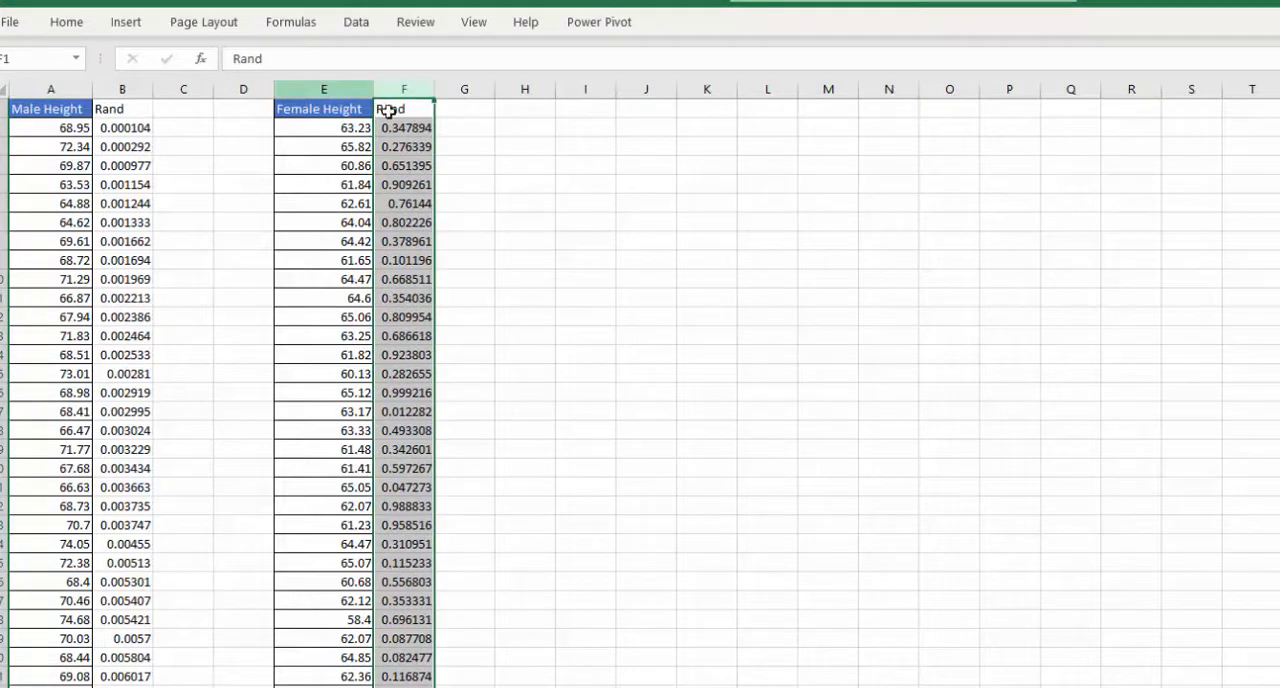
left_click(360, 24)
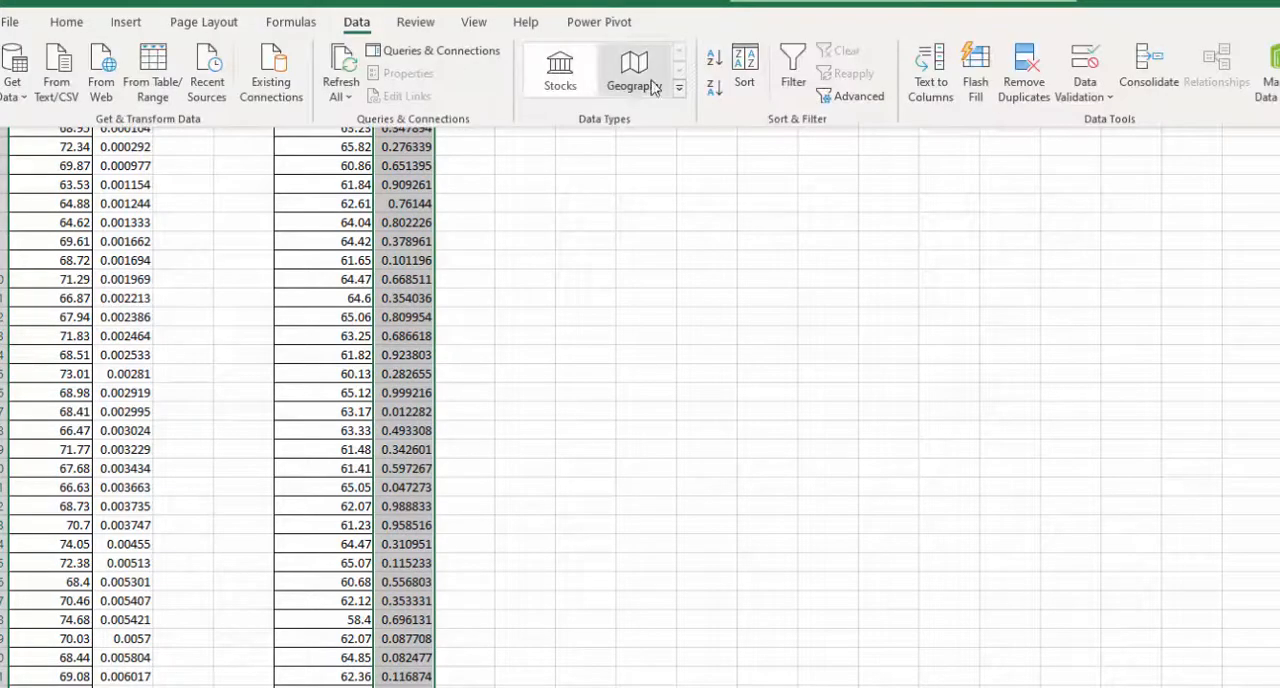
left_click(745, 82)
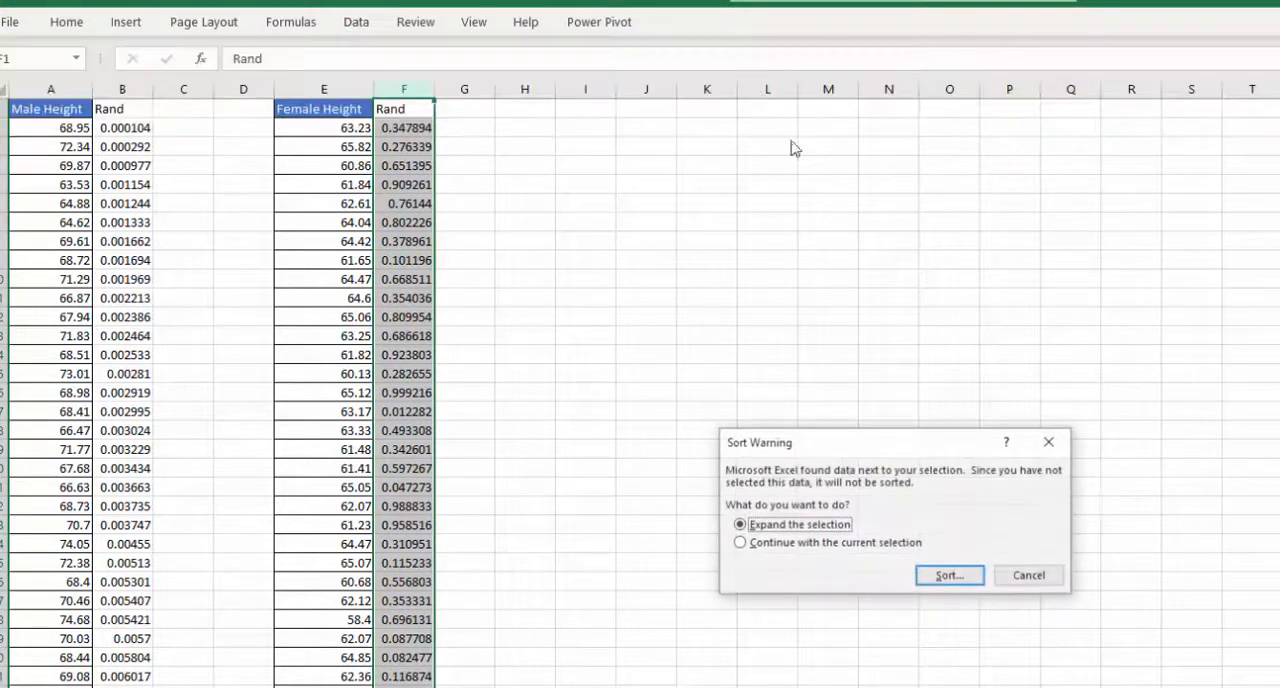
left_click(914, 578)
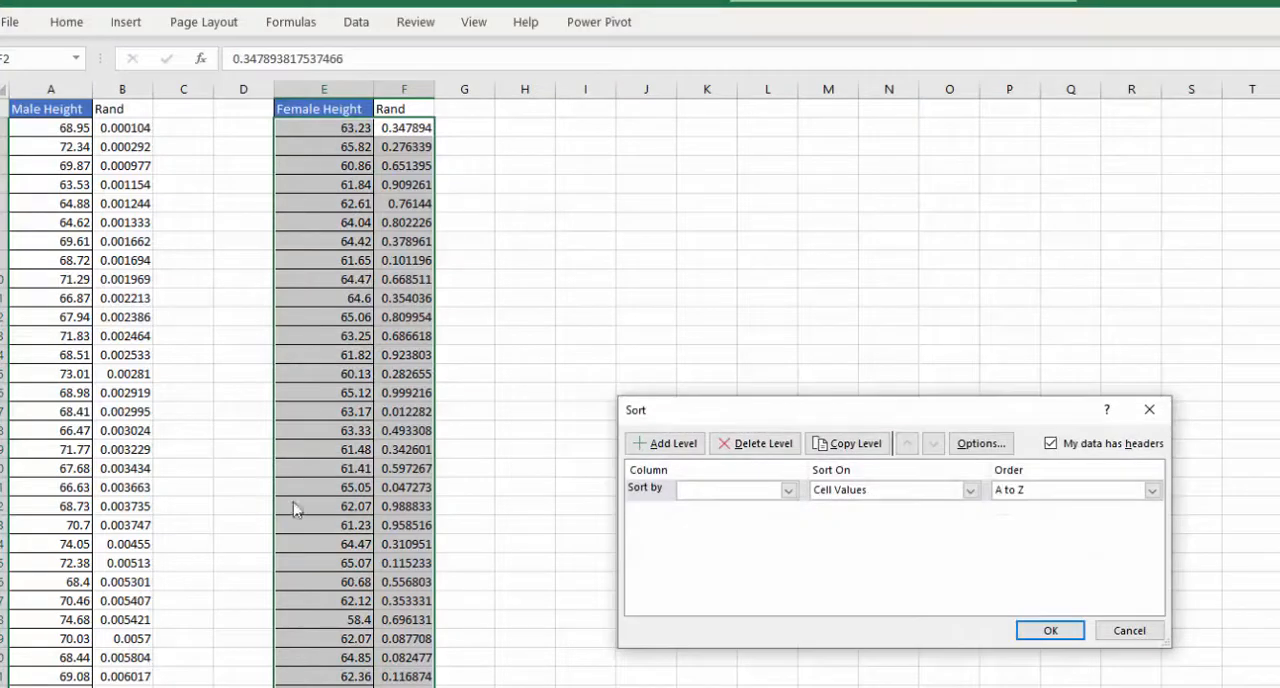
left_click(789, 491)
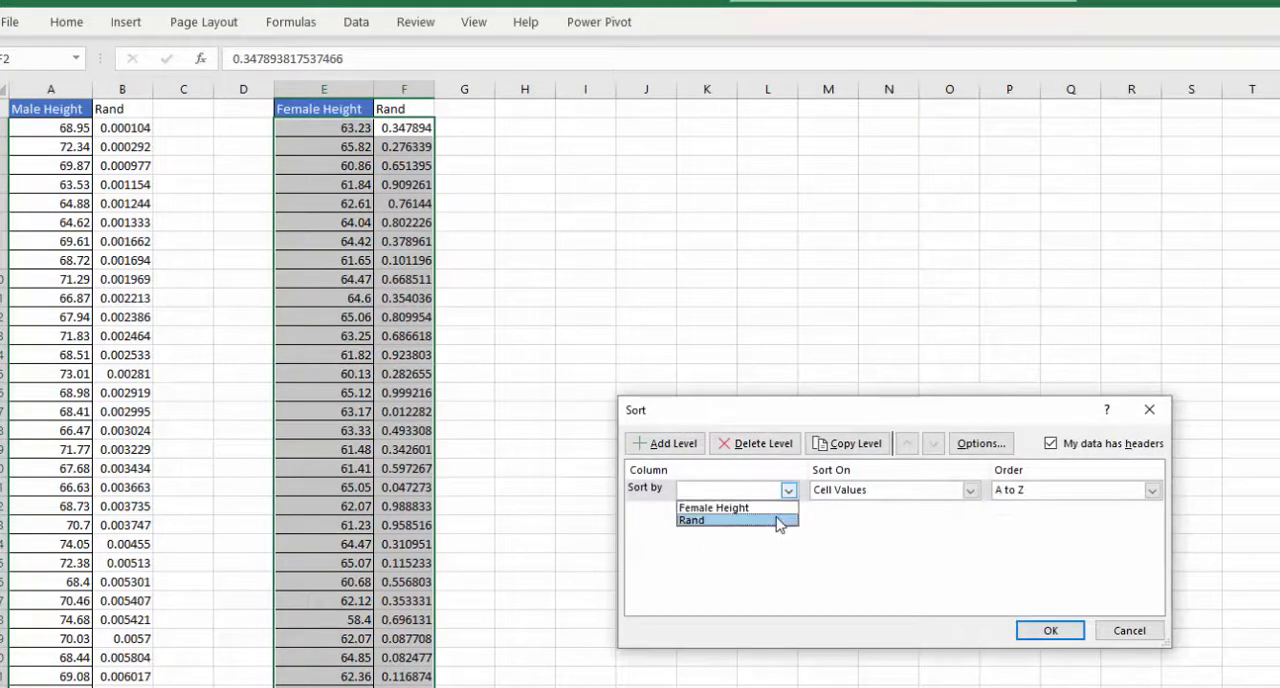
left_click(782, 521)
left_click(1049, 632)
left_click(461, 427)
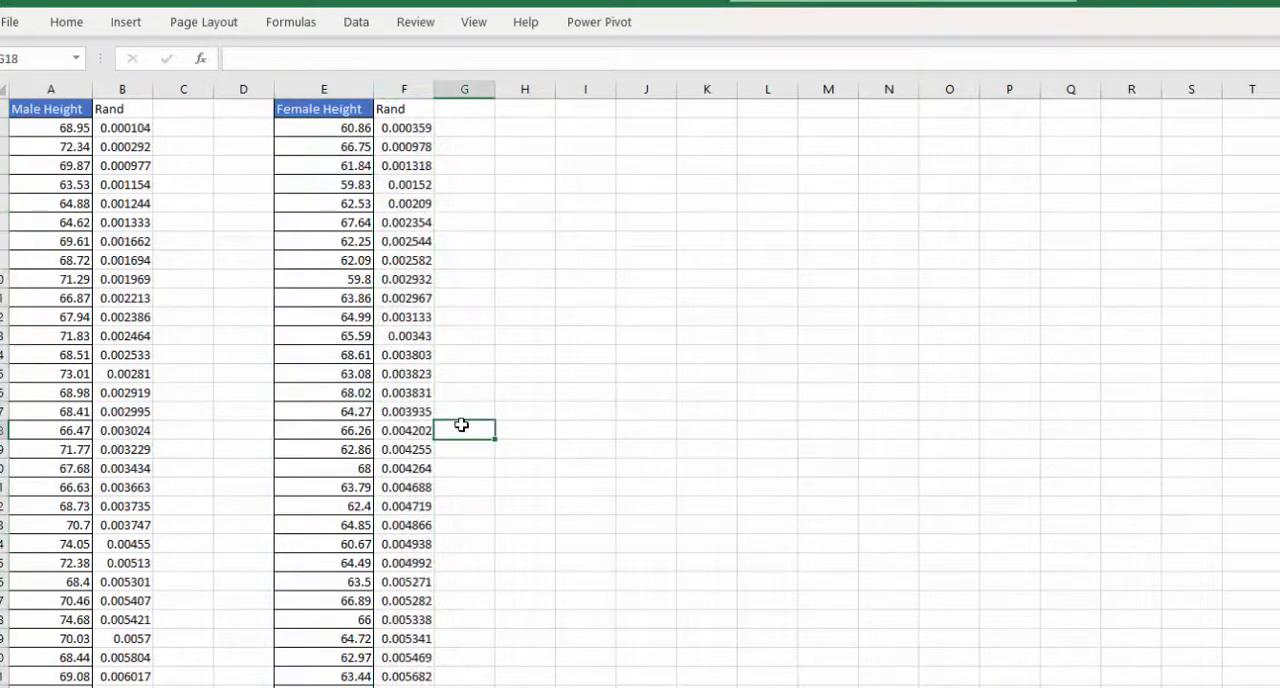
- Start a T.TEST formula in cell J3
left_click(540, 183)
left_click(586, 160)
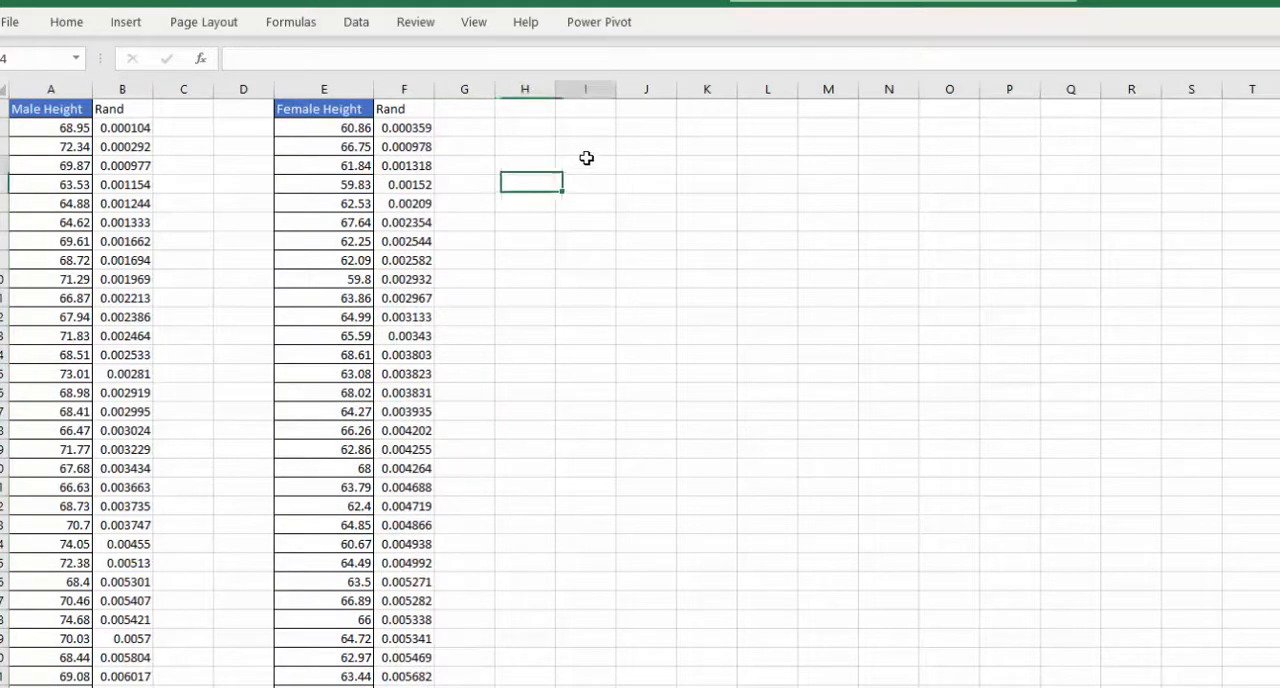
left_click(605, 145)
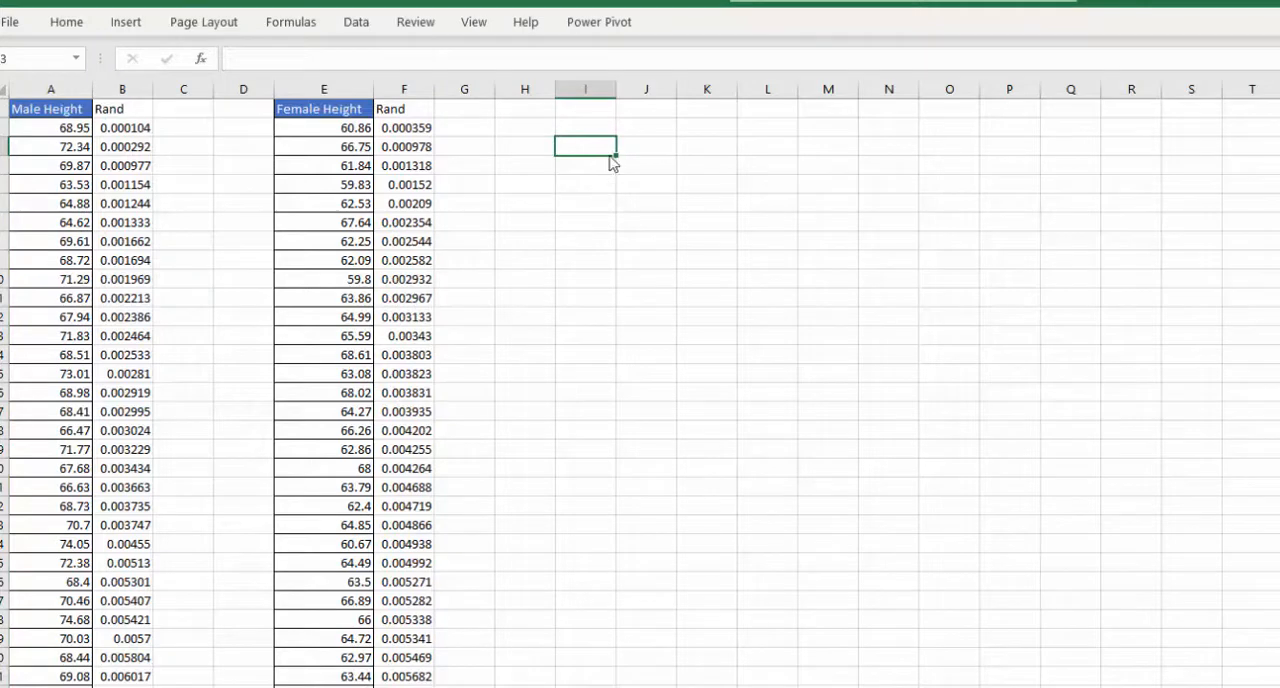
left_click(648, 147)
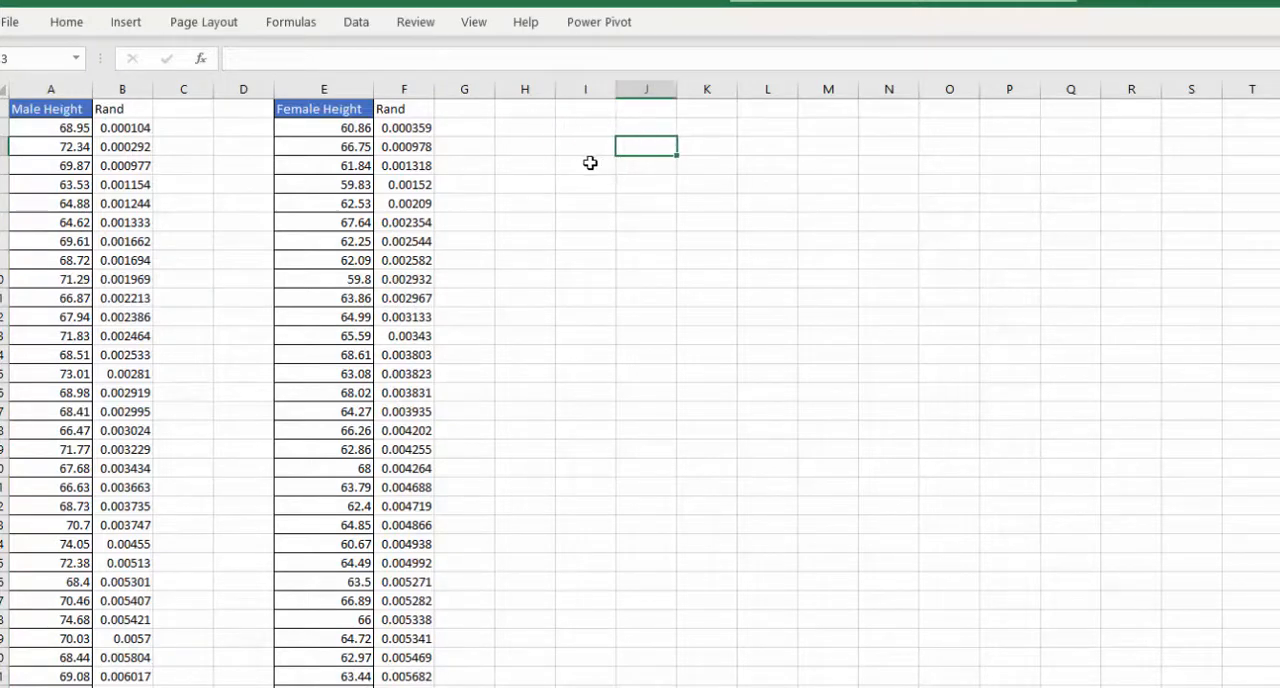
type("=te")
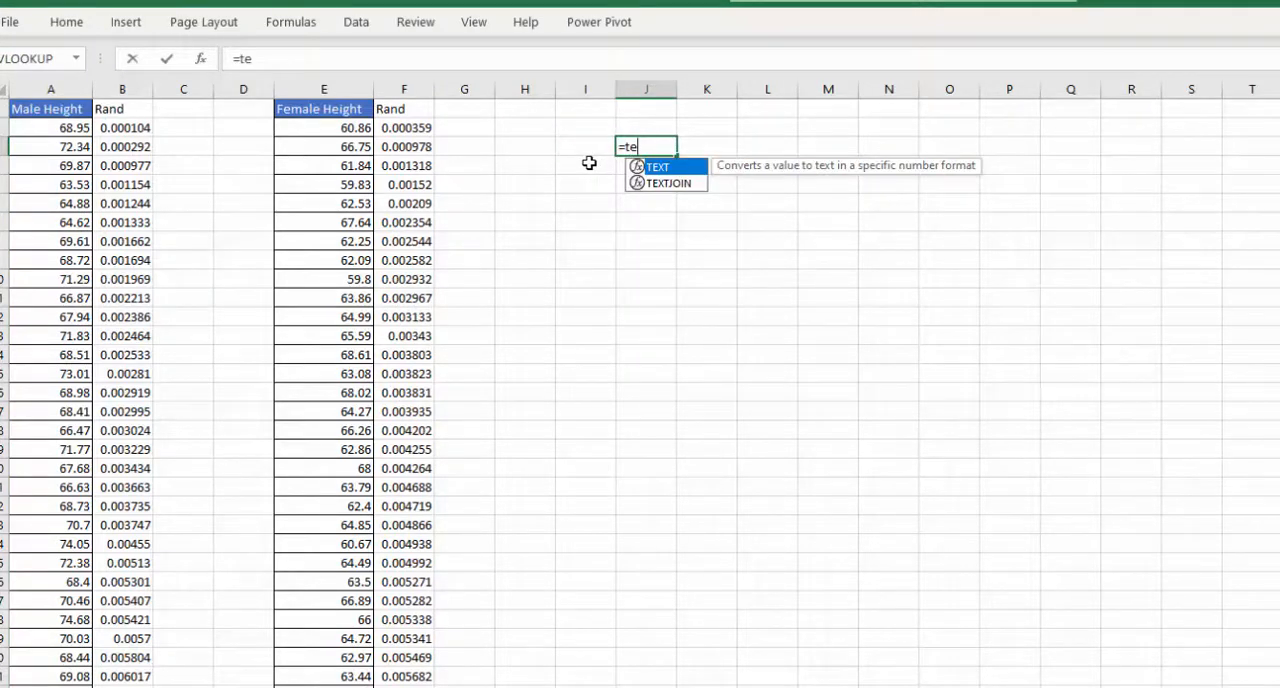
key("BackSpace")
key("BackSpace")
type("t.tes")
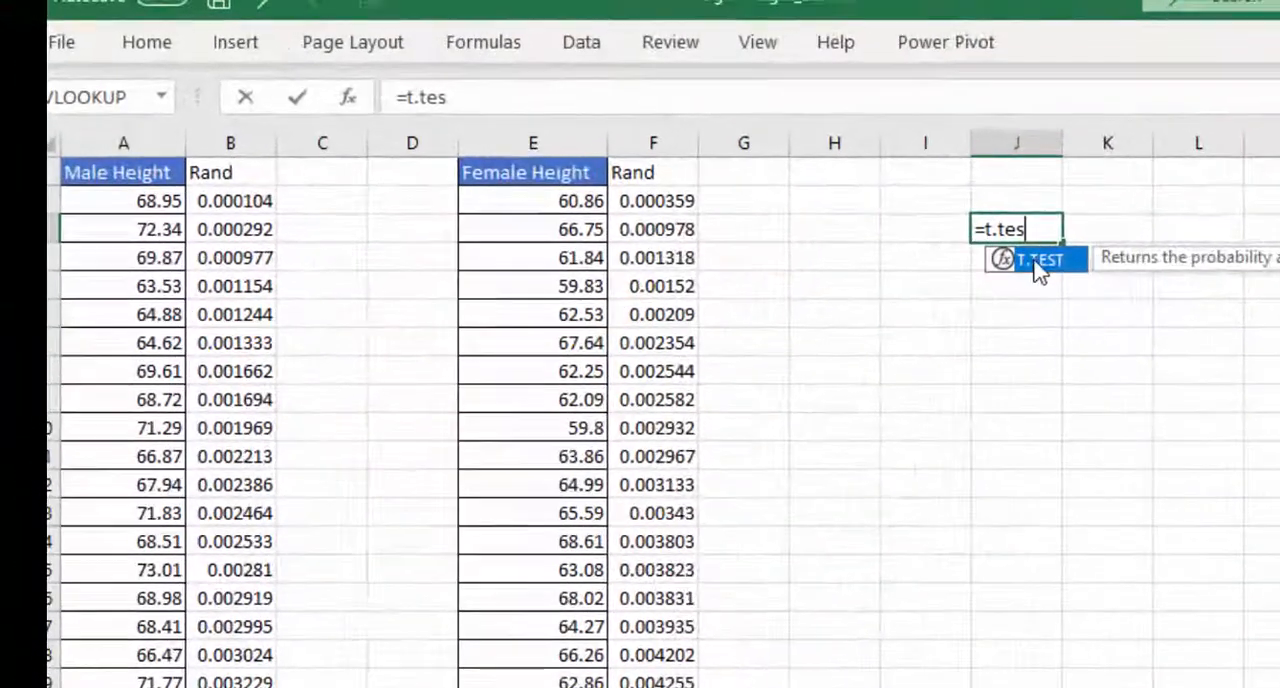
double_click(736, 186)
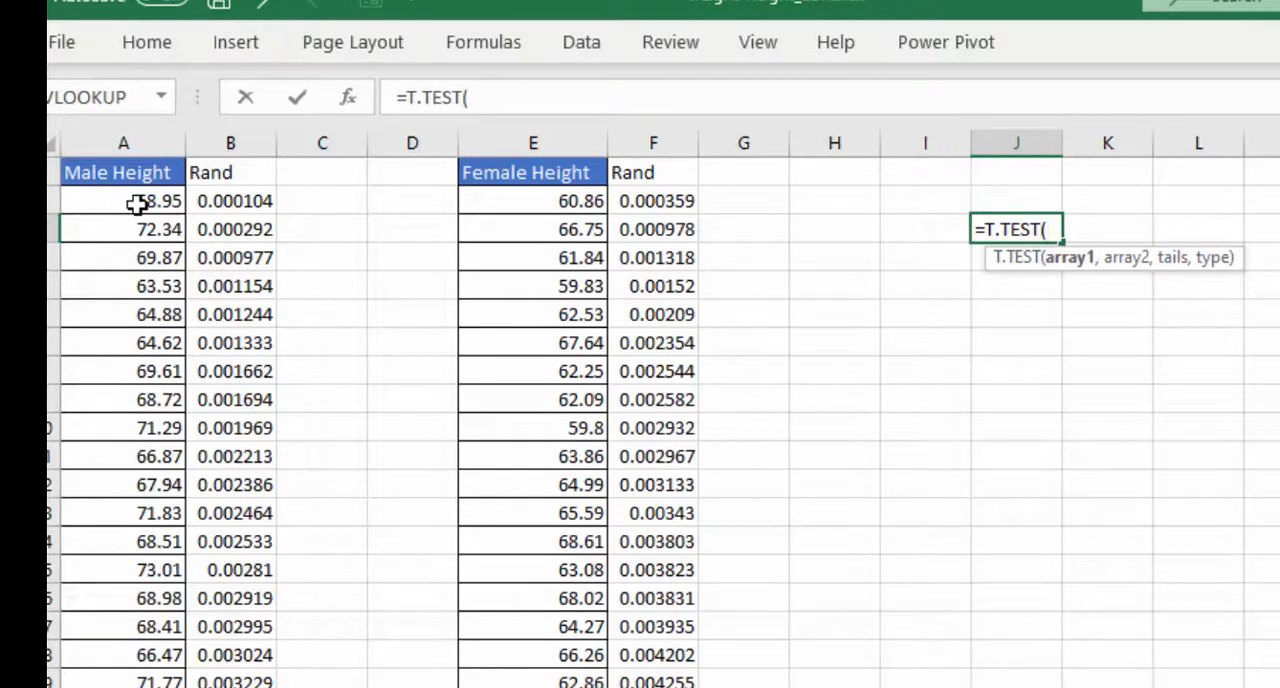
- Set the T.TEST arrays to the male heights A2:A32 and the female heights E2:E32
left_click_drag(134, 203, 150, 687)
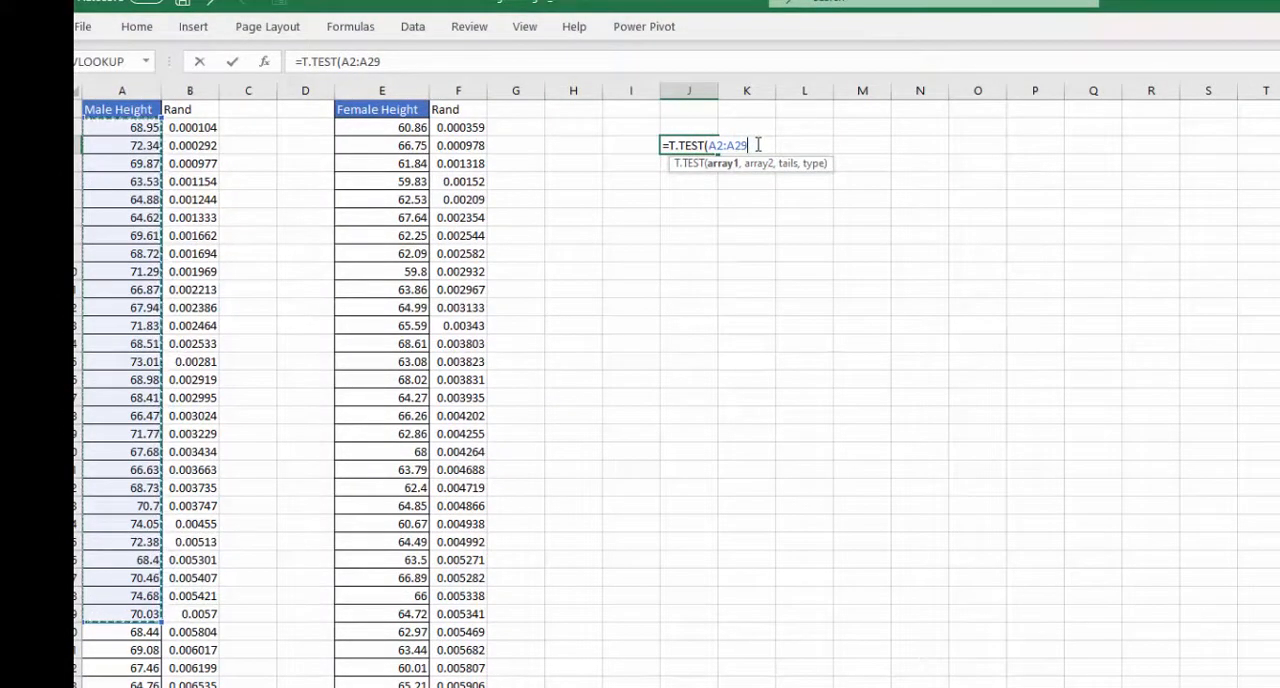
type(",")
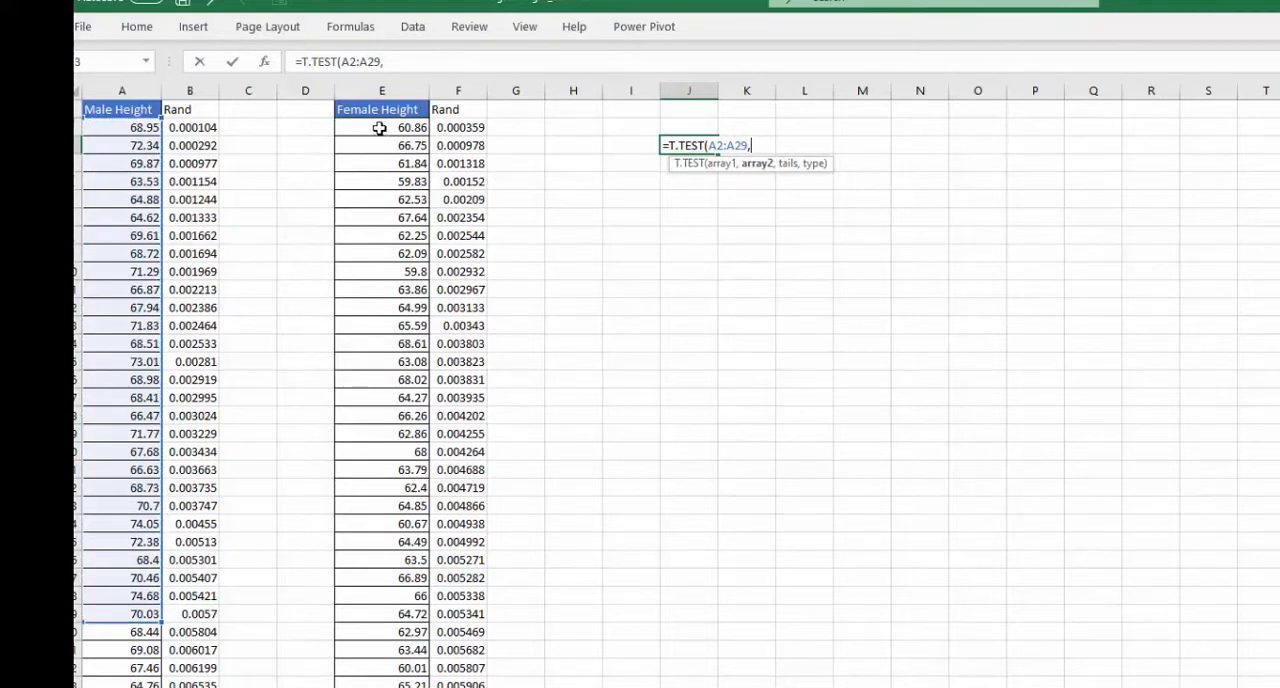
left_click_drag(413, 127, 377, 603)
left_click_drag(161, 622, 157, 676)
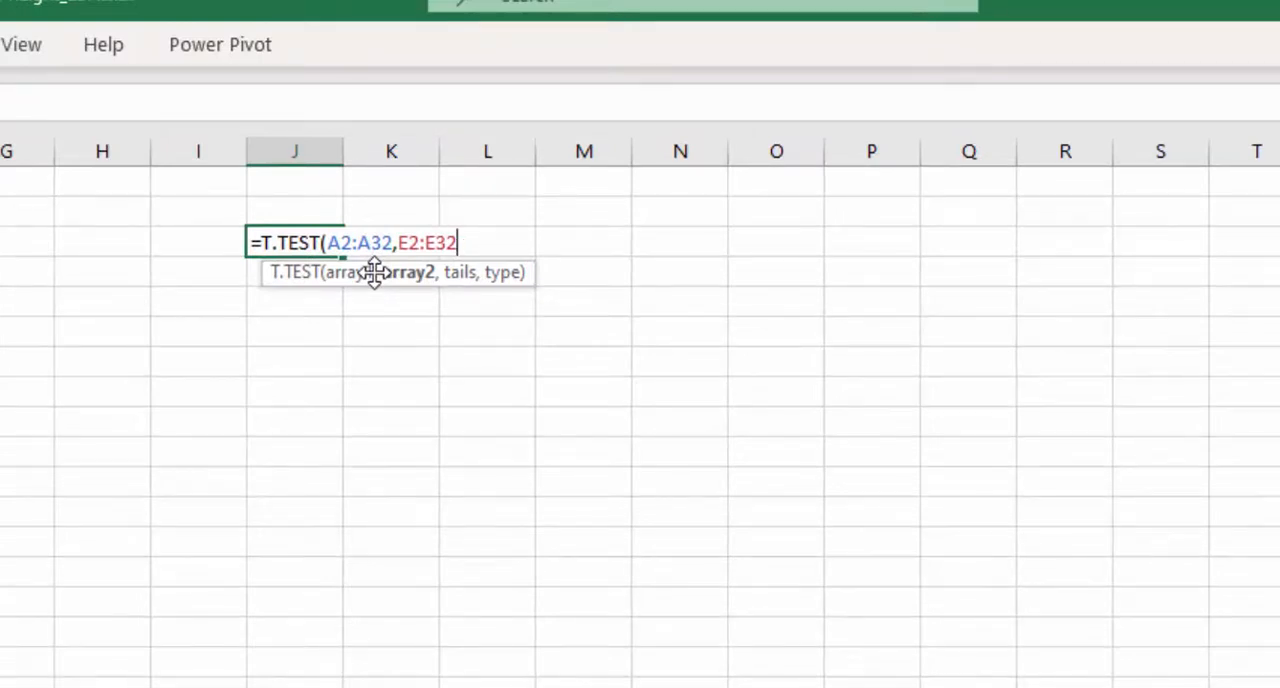
- Complete the T.TEST formula with tails 2 (two-tailed distribution) and type 2 (two-sample equal variance)
type(",")
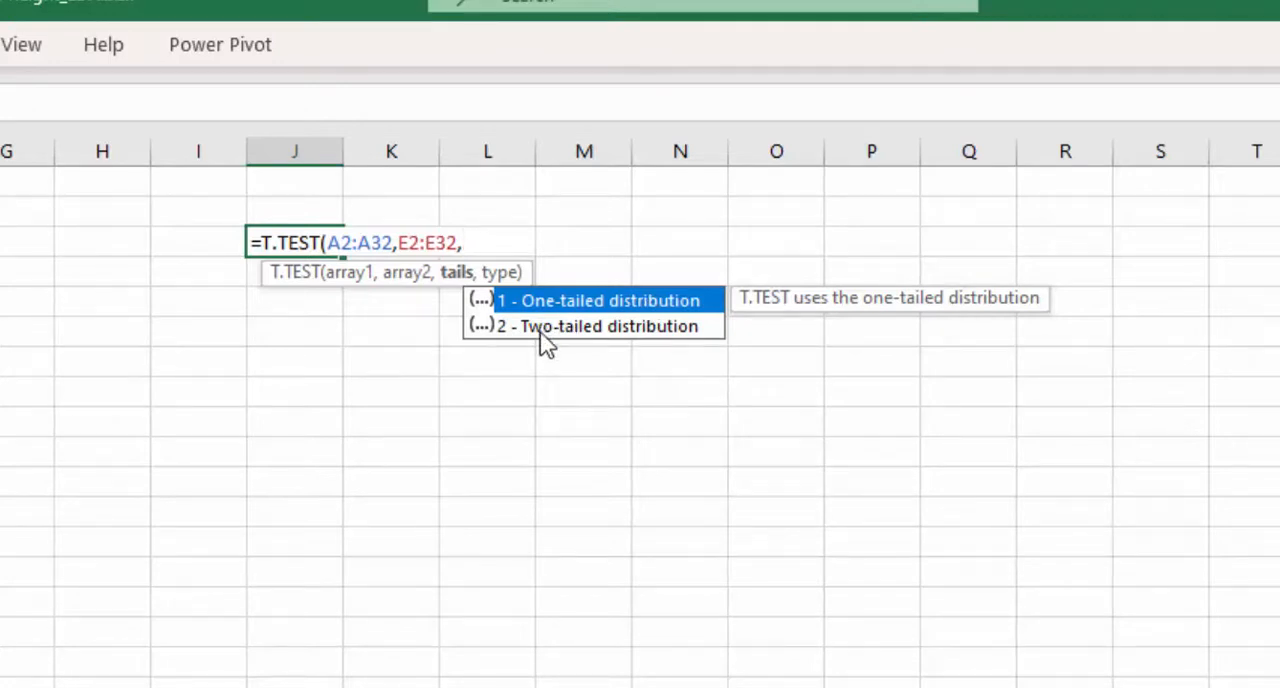
double_click(541, 328)
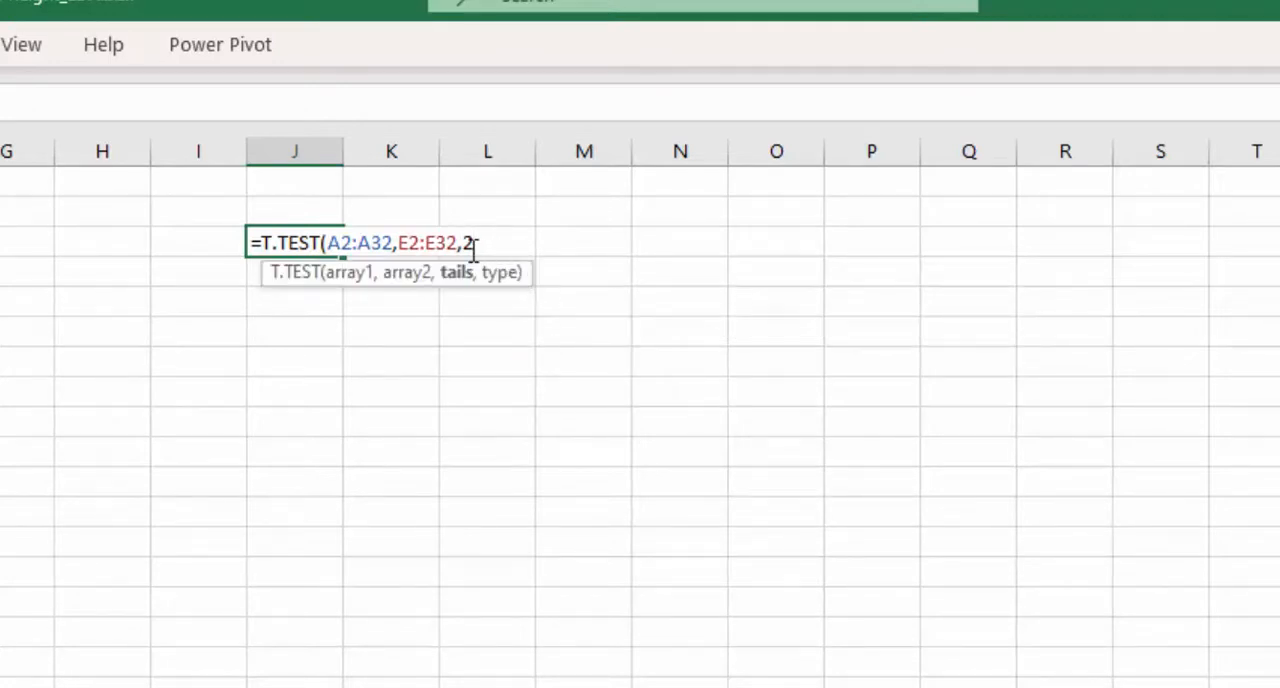
type(",")
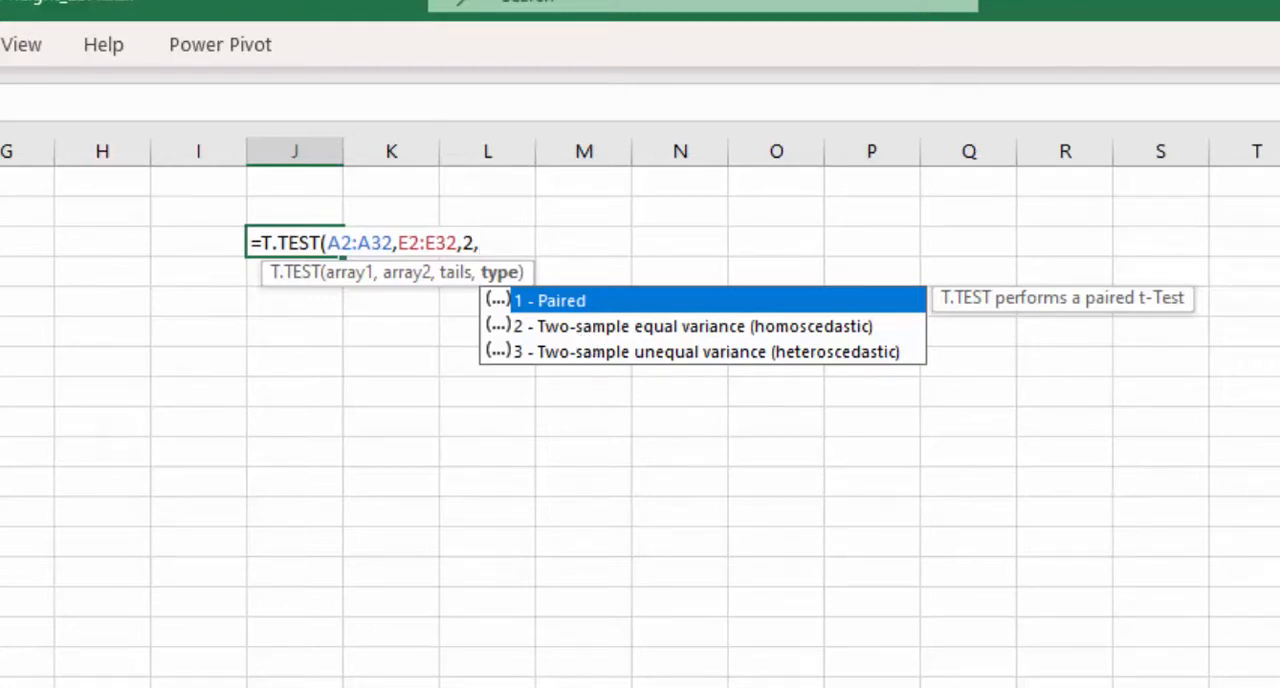
left_click(593, 333)
double_click(592, 330)
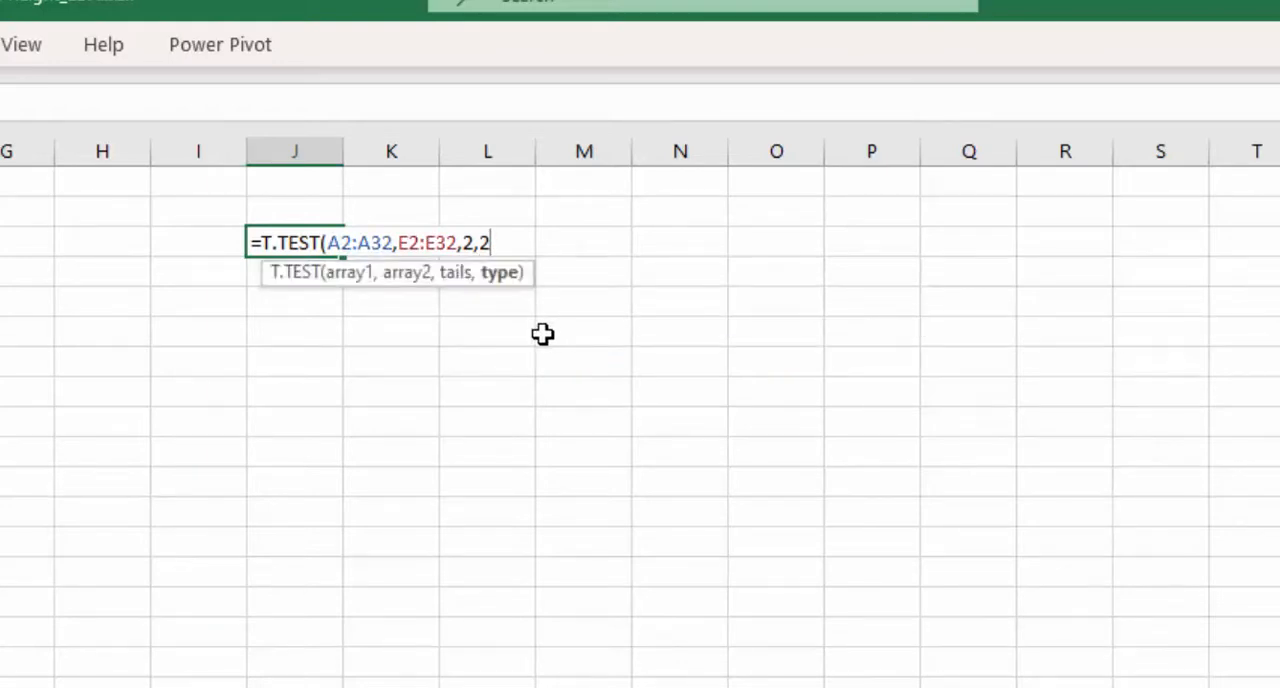
type(")")
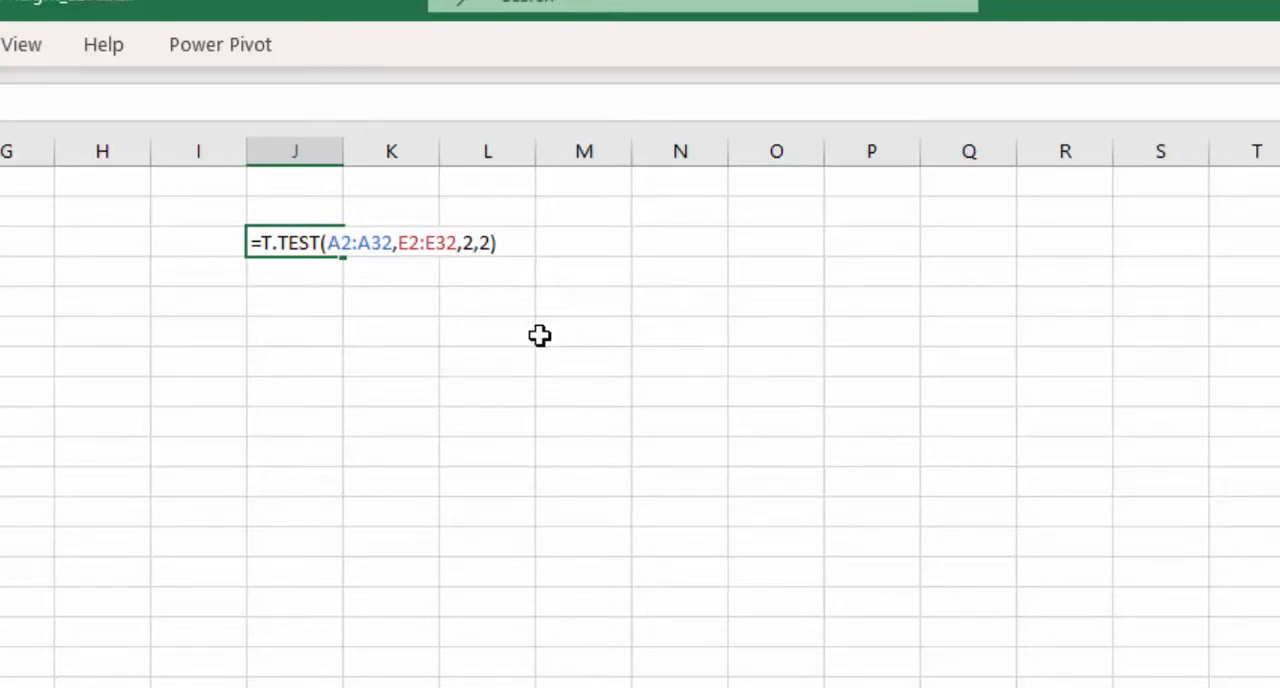
key("Return")
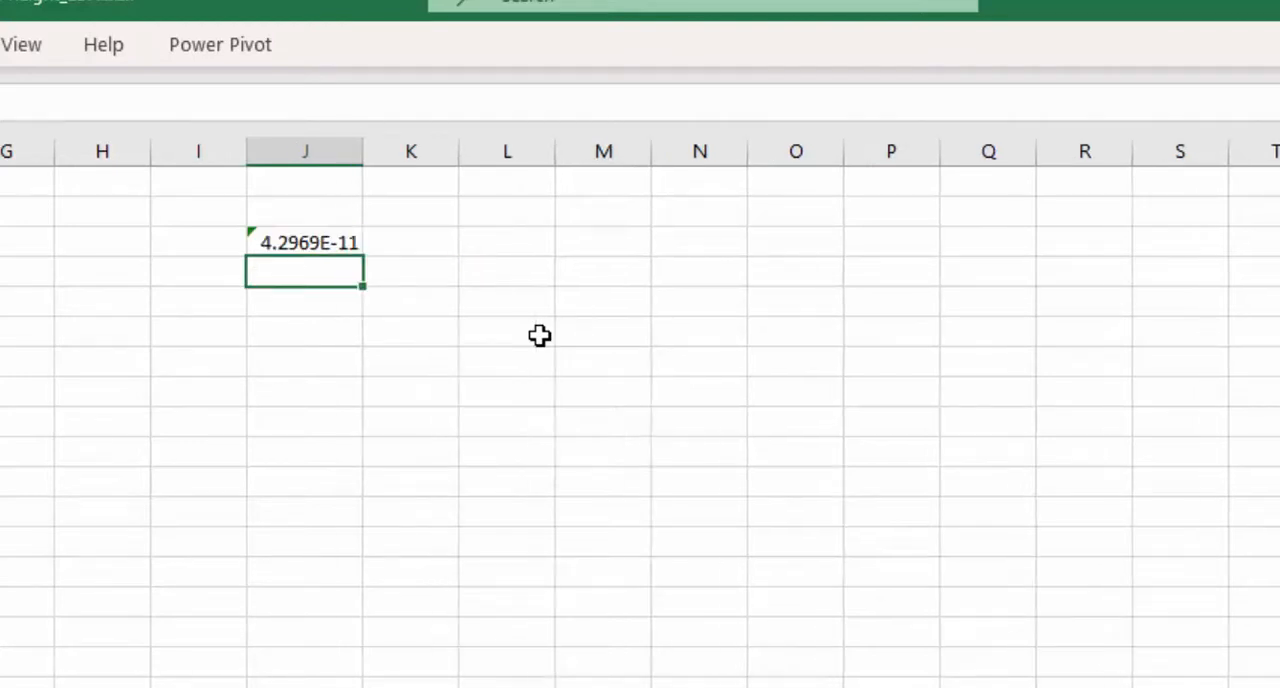
- Format the t-test result in J3 as Number and increase its decimal places
left_click(308, 240)
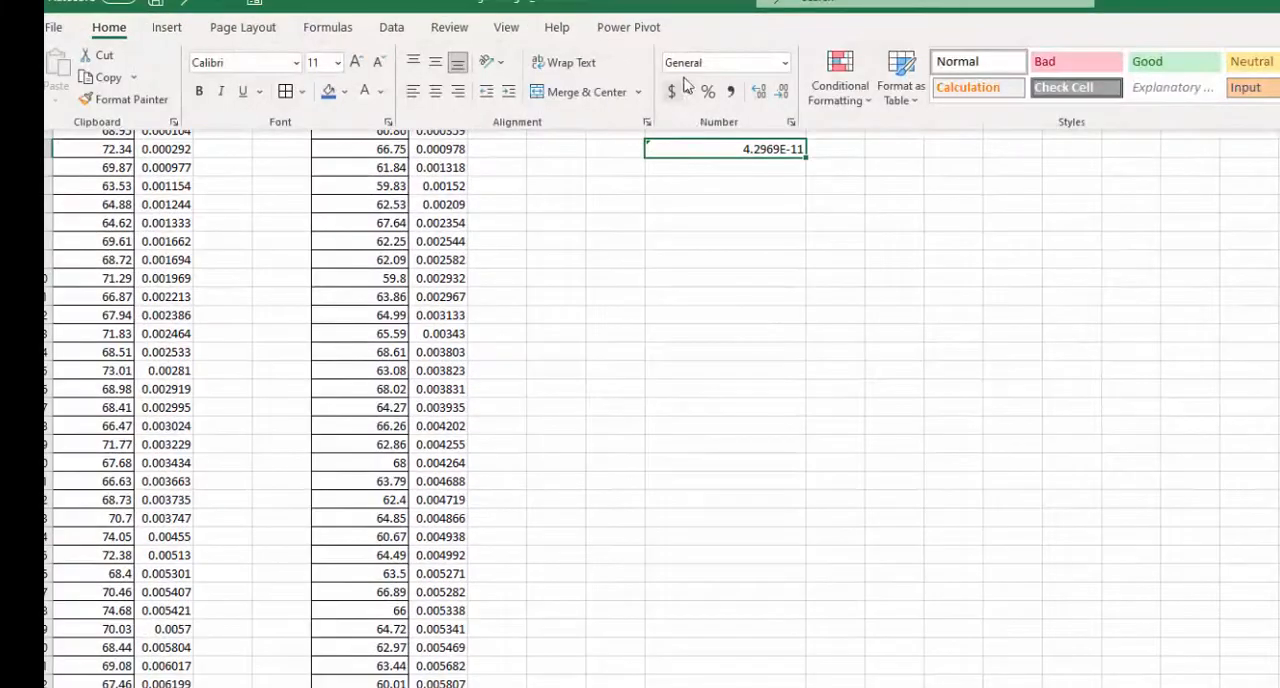
left_click(785, 62)
left_click(777, 134)
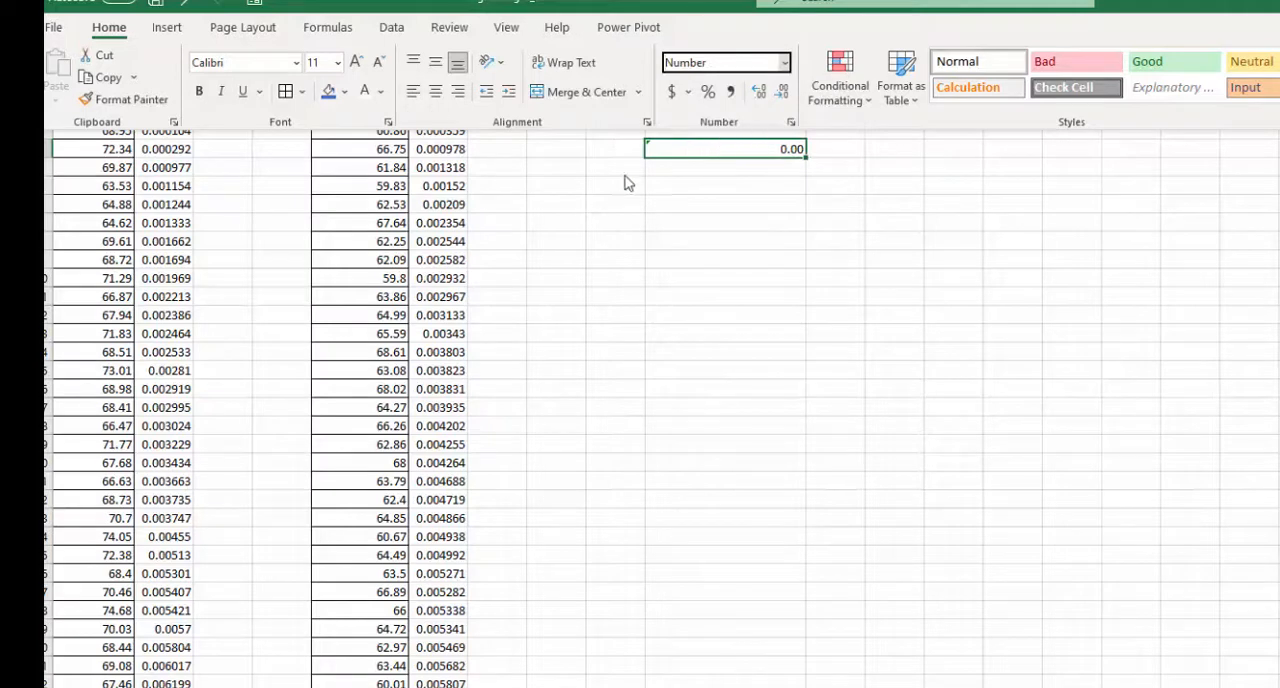
left_click(759, 91)
left_click(759, 91)
left_click(759, 91)
left_click(759, 91)
left_click(759, 91)
left_click(759, 91)
left_click(759, 91)
left_click(759, 91)
left_click(759, 91)
left_click(759, 91)
left_click(759, 91)
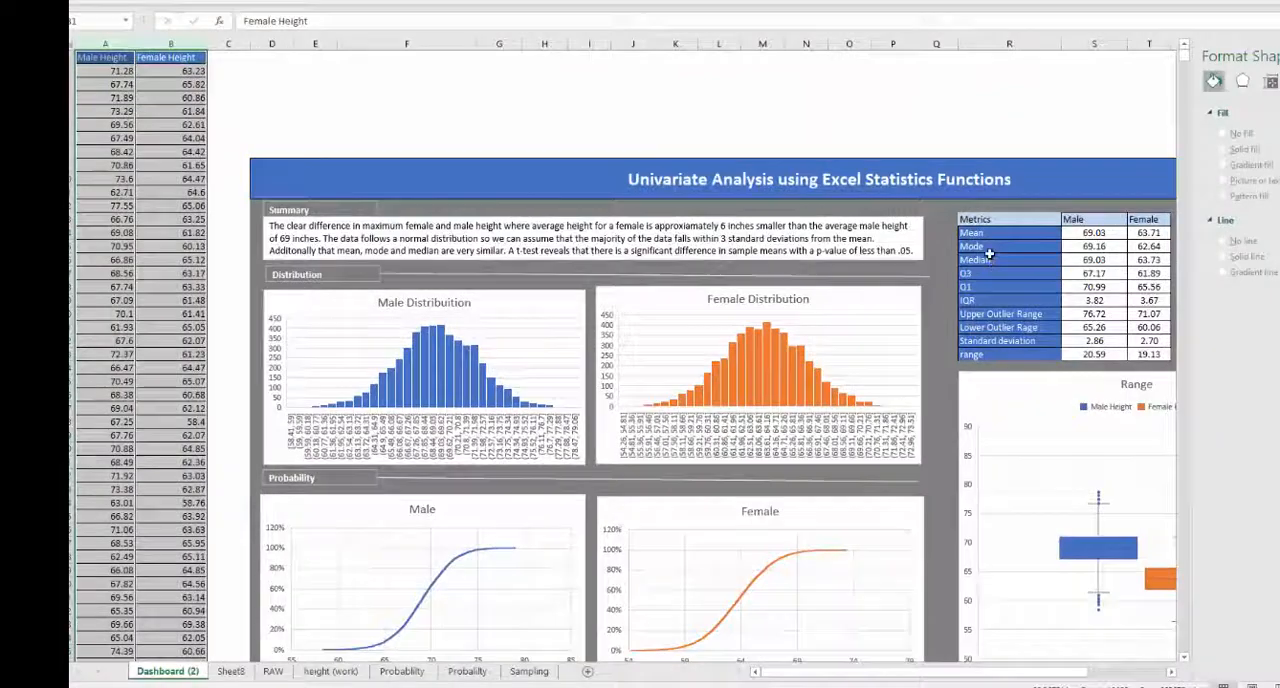
- Examine the dashboard's metrics table, checking the male standard deviation formula and the male and female range formulas
scroll(846, 554, "down", 2)
left_click_drag(940, 677, 946, 665)
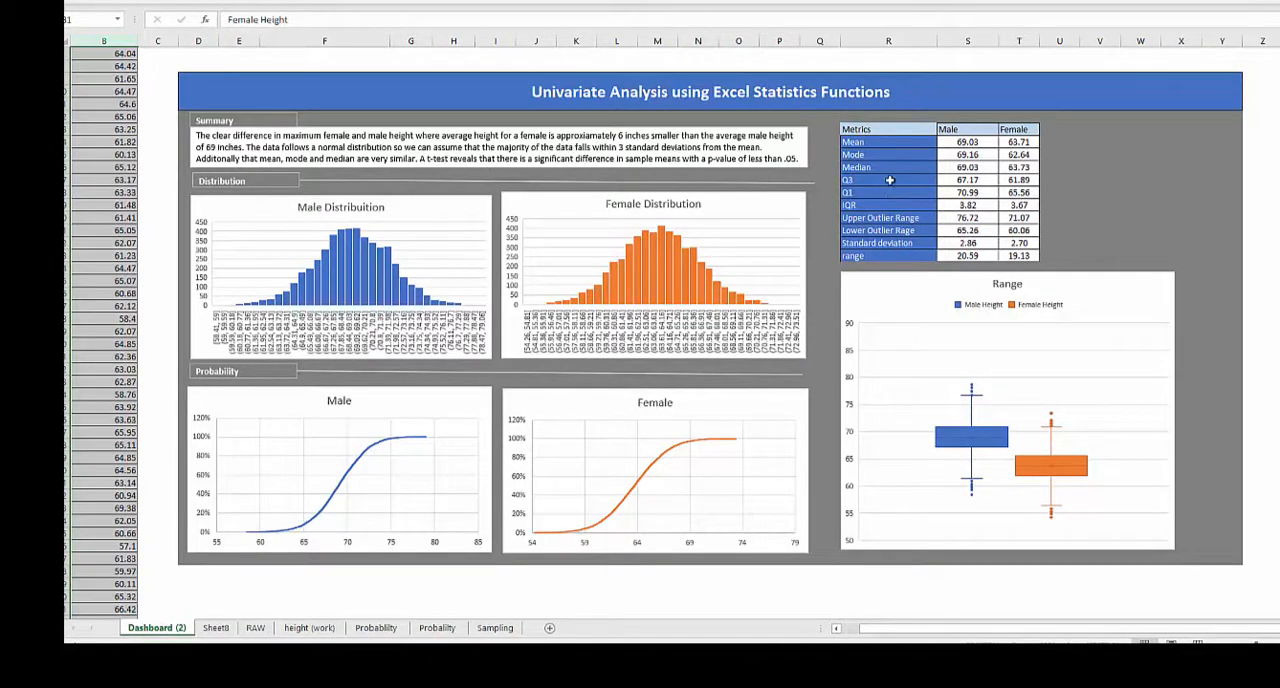
left_click(893, 243)
left_click(957, 243)
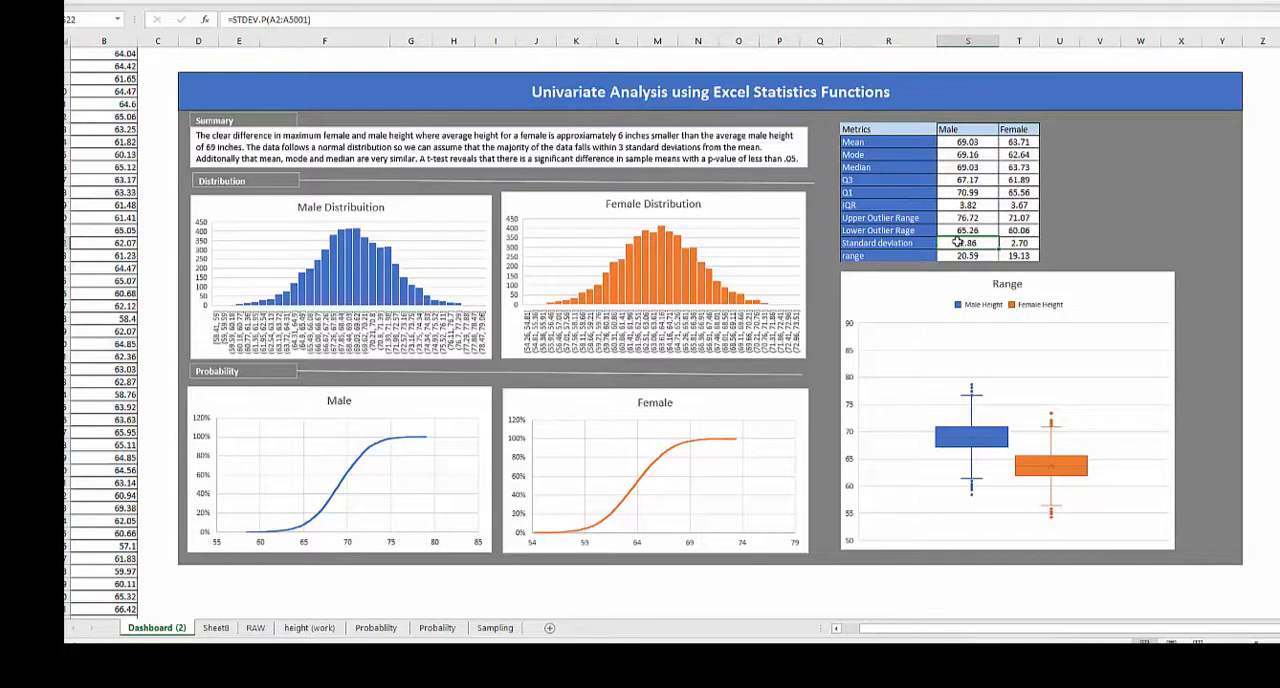
left_click(957, 256)
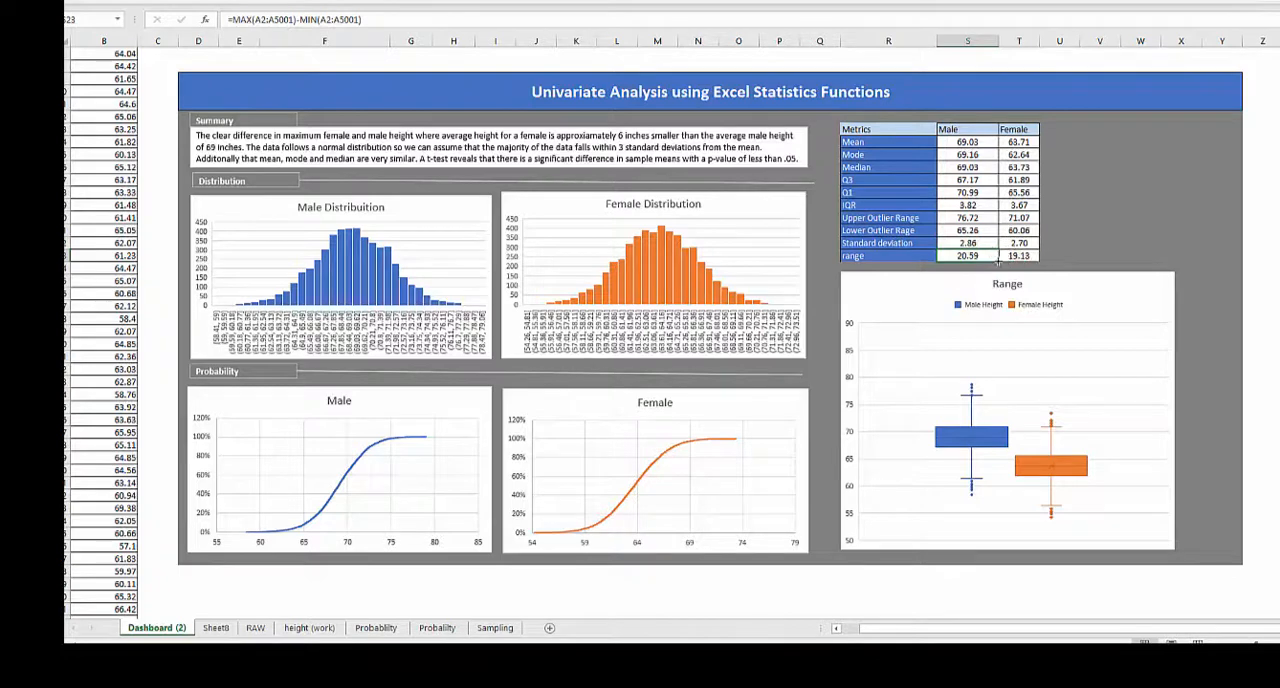
left_click(1013, 258)
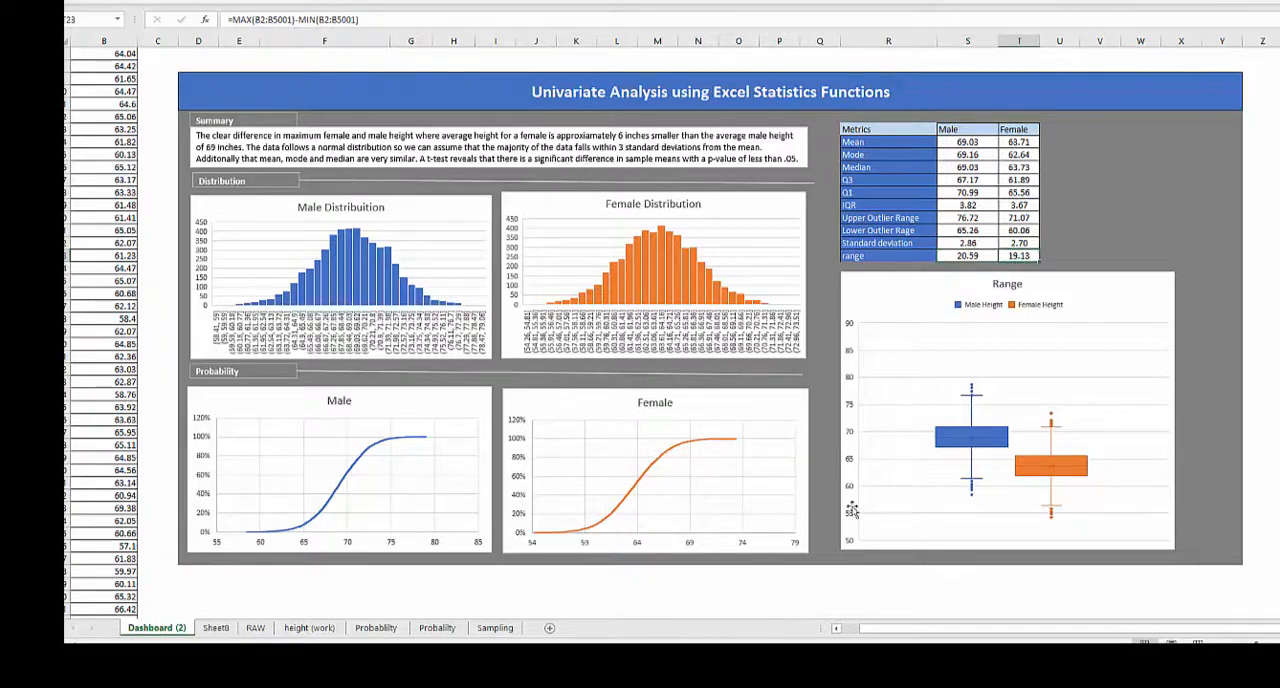